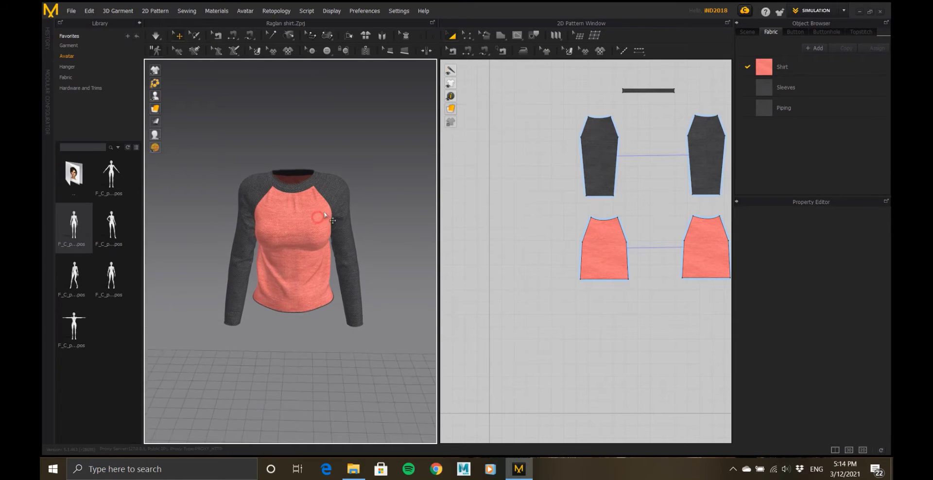
{"action": "left_click", "coordinate": [819, 10]}
{"action": "left_click", "coordinate": [814, 42]}
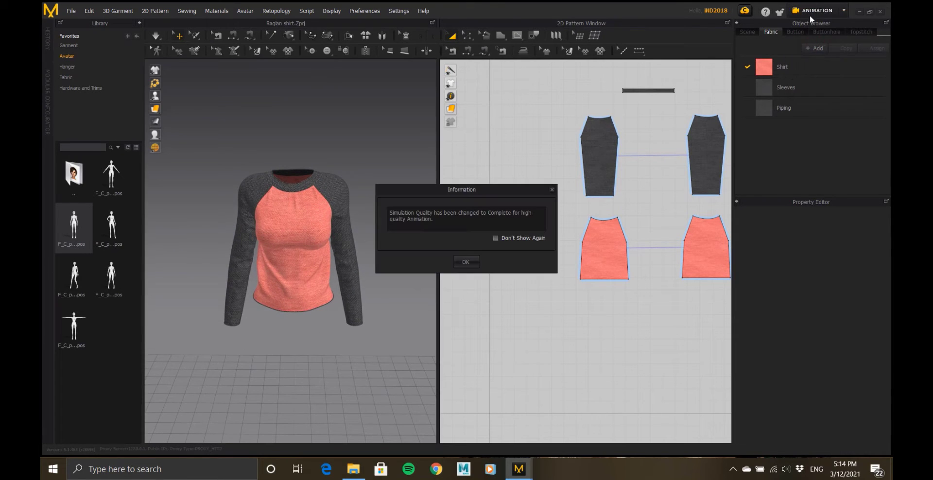
{"action": "left_click", "coordinate": [552, 190]}
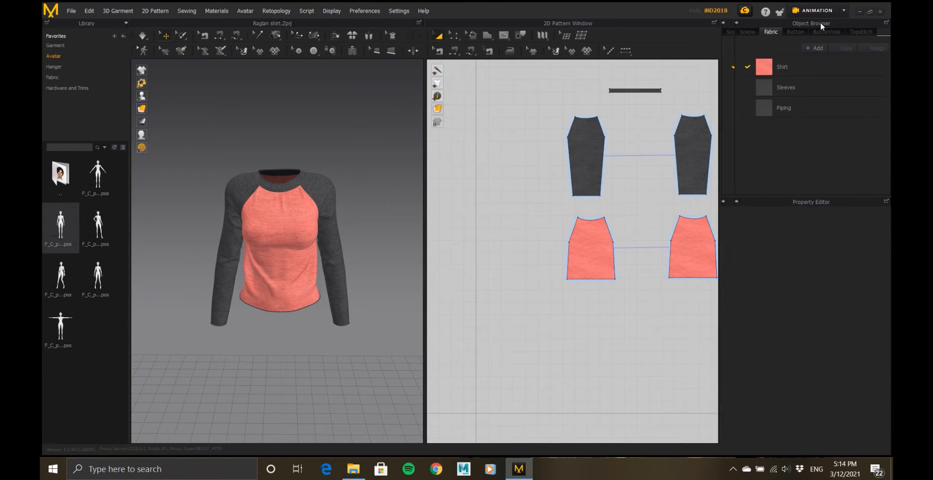
Switch to the UV Editor workspace and show the avatar in the 3D view.
{"action": "left_click", "coordinate": [820, 11]}
{"action": "left_click", "coordinate": [815, 75]}
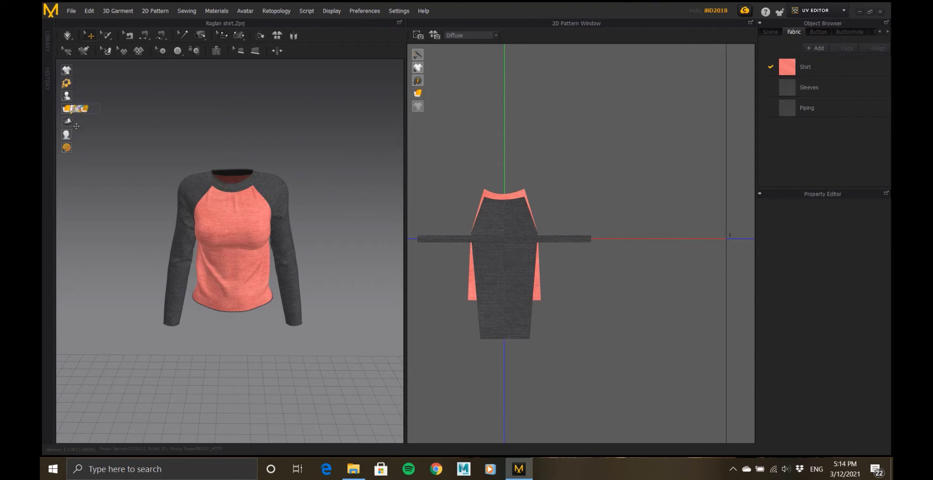
{"action": "left_click", "coordinate": [68, 97]}
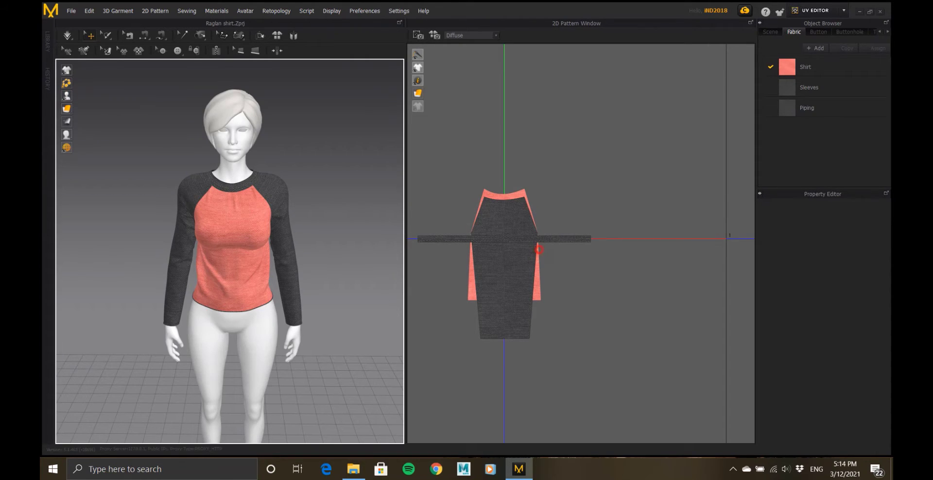
Move the whole overlapping set of UV pieces into the 0–1 UV tile and deselect it.
{"action": "scroll", "coordinate": [559, 282], "scroll_direction": "down", "scroll_amount": 3}
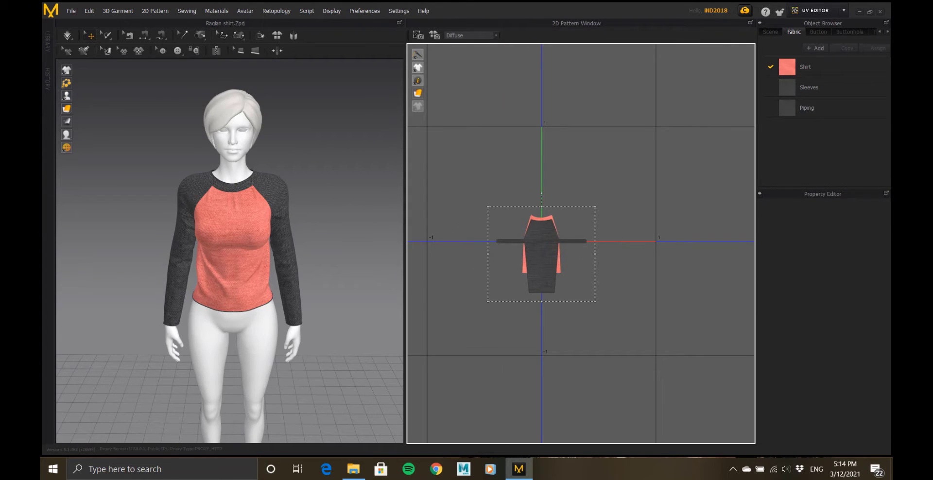
{"action": "left_click_drag", "start_coordinate": [575, 212], "coordinate": [629, 137]}
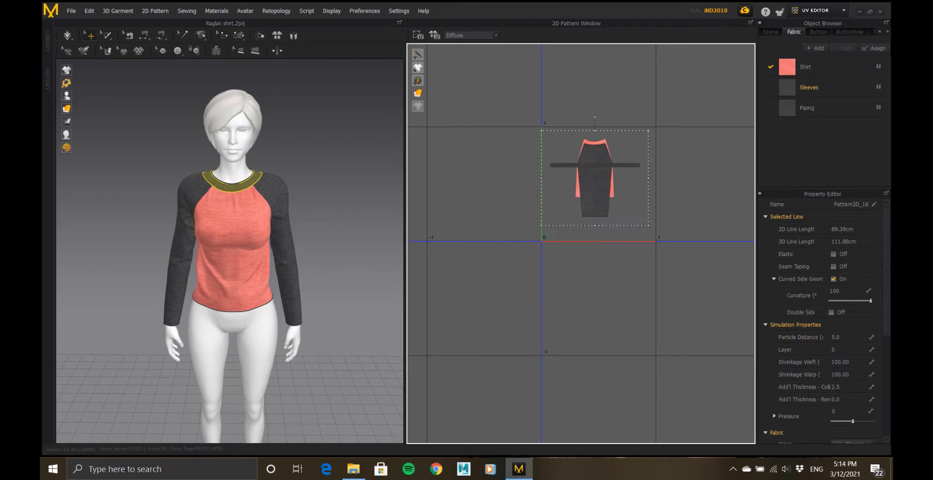
{"action": "scroll", "coordinate": [612, 228], "scroll_direction": "up", "scroll_amount": 3}
{"action": "left_click", "coordinate": [658, 193]}
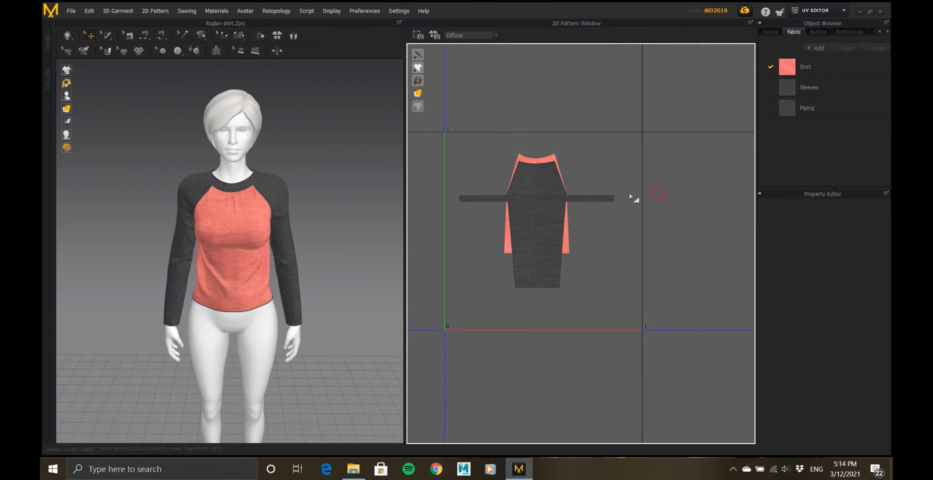
Move the neckband and the two longest trim strips out of the overlap and stack them above the UV tile.
{"action": "left_click_drag", "start_coordinate": [570, 198], "coordinate": [581, 91]}
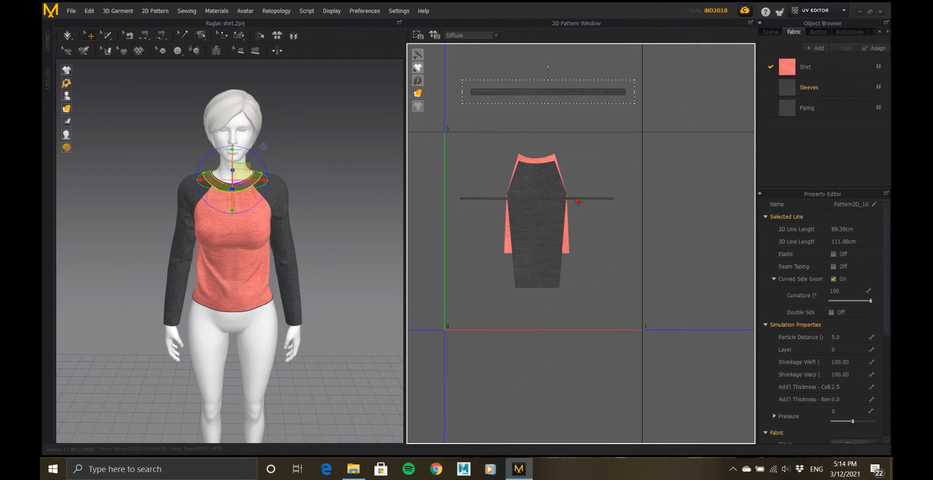
{"action": "left_click_drag", "start_coordinate": [578, 198], "coordinate": [592, 100]}
{"action": "left_click_drag", "start_coordinate": [574, 198], "coordinate": [575, 106]}
Spread the two sleeves to either side of the body pieces and add the two short cuff strips to the strip stack.
{"action": "left_click_drag", "start_coordinate": [545, 212], "coordinate": [648, 213]}
{"action": "left_click_drag", "start_coordinate": [548, 211], "coordinate": [459, 210]}
{"action": "left_click", "coordinate": [544, 198]}
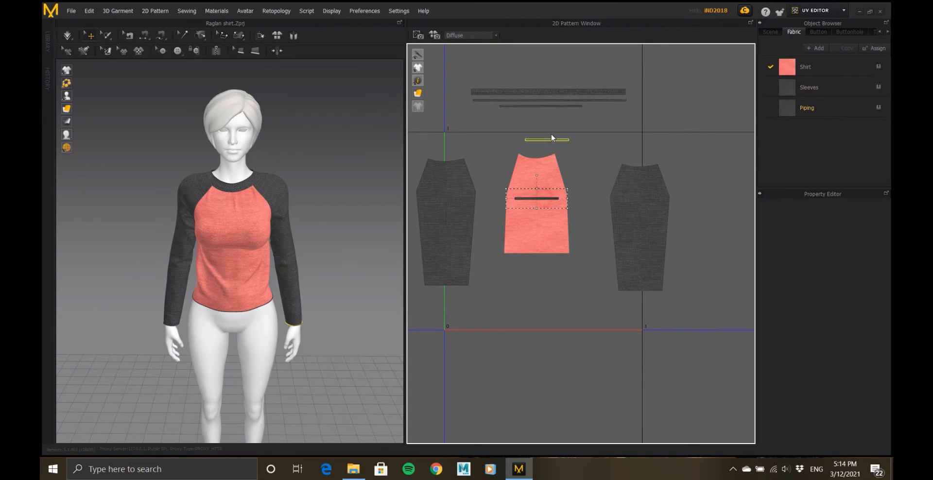
{"action": "left_click_drag", "start_coordinate": [552, 138], "coordinate": [547, 117]}
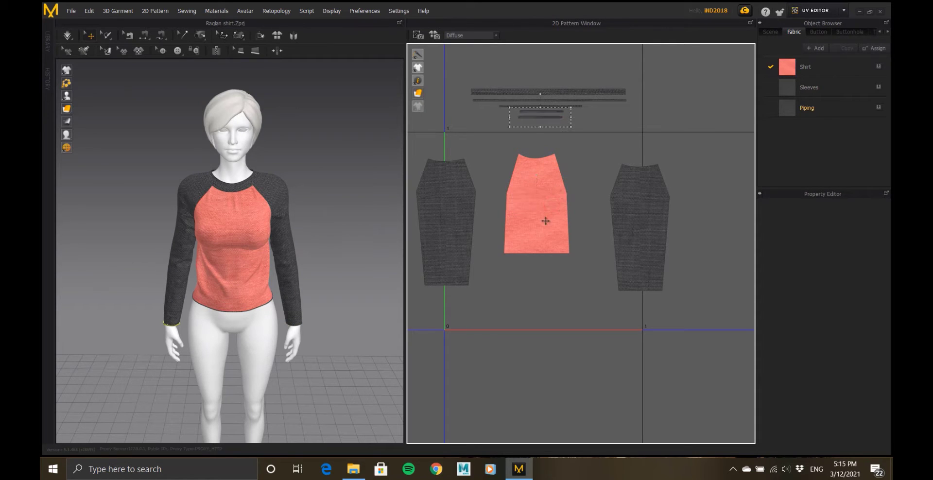
Separate the overlapping front and back body pieces and set them side by side at the tile's bottom edge.
{"action": "left_click", "coordinate": [545, 215]}
{"action": "left_click_drag", "start_coordinate": [547, 264], "coordinate": [527, 316]}
{"action": "left_click_drag", "start_coordinate": [549, 213], "coordinate": [609, 327]}
{"action": "left_click_drag", "start_coordinate": [526, 313], "coordinate": [519, 320]}
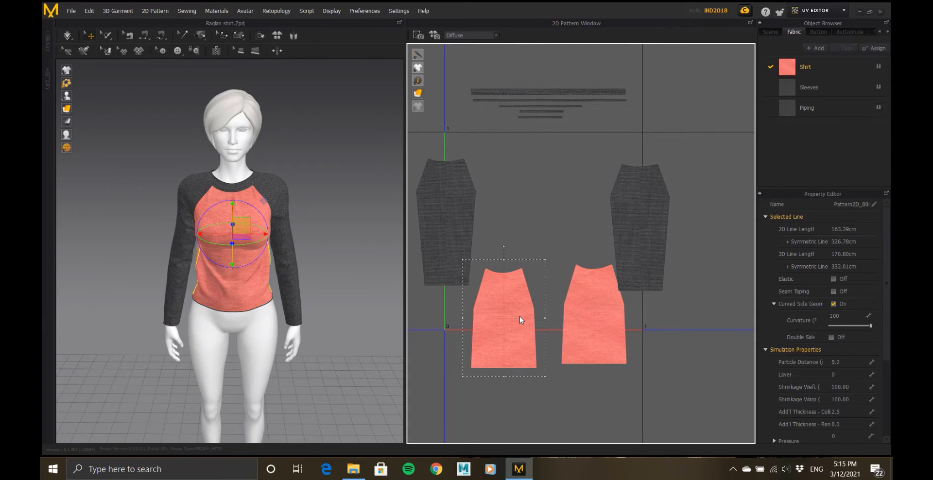
Move the left-hand sleeve piece beyond the other sleeve and place the body pieces nearer the tile's lower-left corner.
{"action": "right_click_drag", "start_coordinate": [225, 265], "coordinate": [501, 235]}
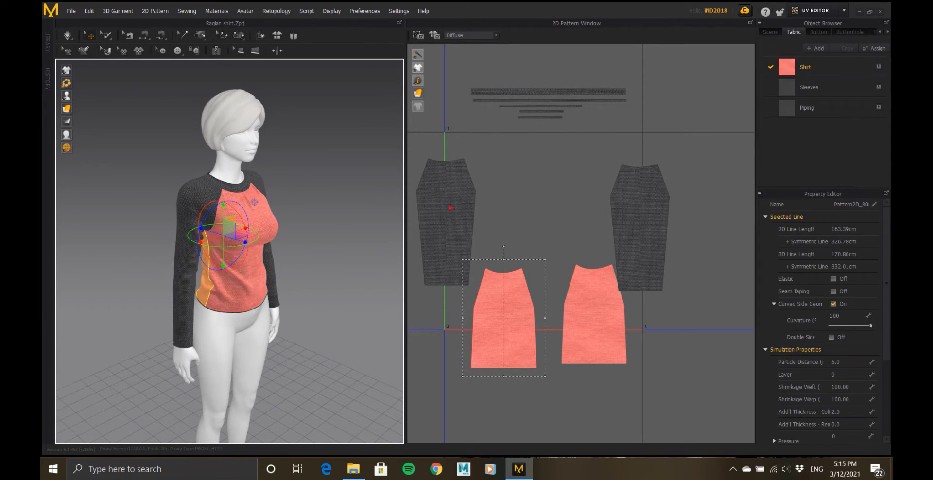
{"action": "left_click_drag", "start_coordinate": [451, 208], "coordinate": [707, 213]}
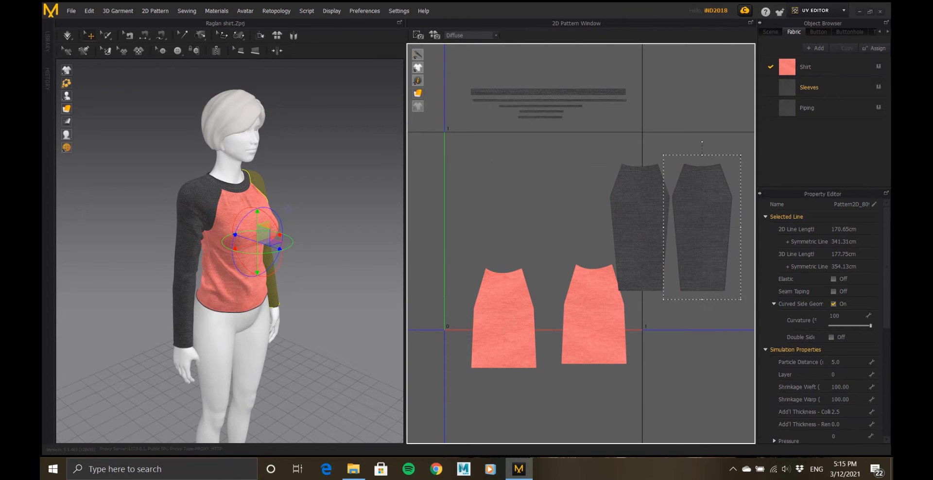
{"action": "left_click_drag", "start_coordinate": [504, 306], "coordinate": [479, 268]}
{"action": "left_click_drag", "start_coordinate": [560, 295], "coordinate": [543, 303]}
Refine the placement of the two body pieces along the bottom edge of the 0–1 tile.
{"action": "scroll", "coordinate": [553, 325], "scroll_direction": "up", "scroll_amount": 6}
{"action": "scroll", "coordinate": [535, 316], "scroll_direction": "down", "scroll_amount": 8}
{"action": "left_click_drag", "start_coordinate": [677, 209], "coordinate": [640, 247]}
{"action": "scroll", "coordinate": [501, 220], "scroll_direction": "down", "scroll_amount": 4}
{"action": "scroll", "coordinate": [625, 223], "scroll_direction": "up", "scroll_amount": 4}
{"action": "left_click_drag", "start_coordinate": [580, 237], "coordinate": [585, 171]}
{"action": "scroll", "coordinate": [551, 230], "scroll_direction": "down", "scroll_amount": 4}
{"action": "mouse_move", "coordinate": [615, 210]}
{"action": "left_mouse_down"}
{"action": "mouse_move", "coordinate": [517, 198]}
{"action": "mouse_move", "coordinate": [615, 199]}
{"action": "left_mouse_up"}
{"action": "left_click_drag", "start_coordinate": [522, 247], "coordinate": [548, 247]}
Place both sleeves outside the UV tile and rotate them together to lie horizontally.
{"action": "left_click_drag", "start_coordinate": [514, 206], "coordinate": [656, 186]}
{"action": "left_click_drag", "start_coordinate": [594, 238], "coordinate": [663, 170]}
{"action": "left_click_drag", "start_coordinate": [634, 140], "coordinate": [586, 196]}
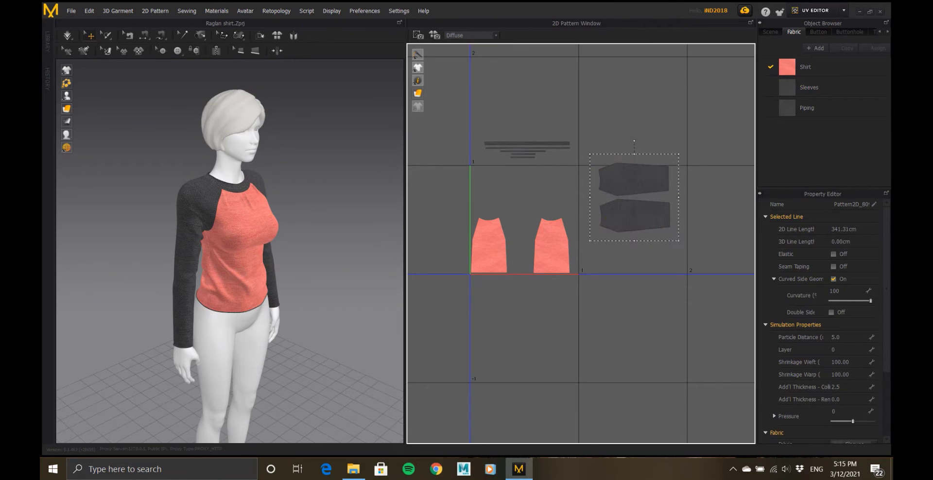
Move the two horizontal sleeves into the UV tile, one below the other along its upper left side.
{"action": "left_click_drag", "start_coordinate": [640, 178], "coordinate": [517, 184]}
{"action": "mouse_move", "coordinate": [634, 217]}
{"action": "left_mouse_down"}
{"action": "mouse_move", "coordinate": [509, 217]}
{"action": "mouse_move", "coordinate": [632, 202]}
{"action": "left_mouse_up"}
{"action": "scroll", "coordinate": [262, 233], "scroll_direction": "up", "scroll_amount": 5}
{"action": "right_click_drag", "start_coordinate": [316, 216], "coordinate": [295, 273]}
{"action": "scroll", "coordinate": [262, 281], "scroll_direction": "up", "scroll_amount": 8}
{"action": "scroll", "coordinate": [263, 281], "scroll_direction": "down", "scroll_amount": 12}
{"action": "scroll", "coordinate": [514, 217], "scroll_direction": "up", "scroll_amount": 3}
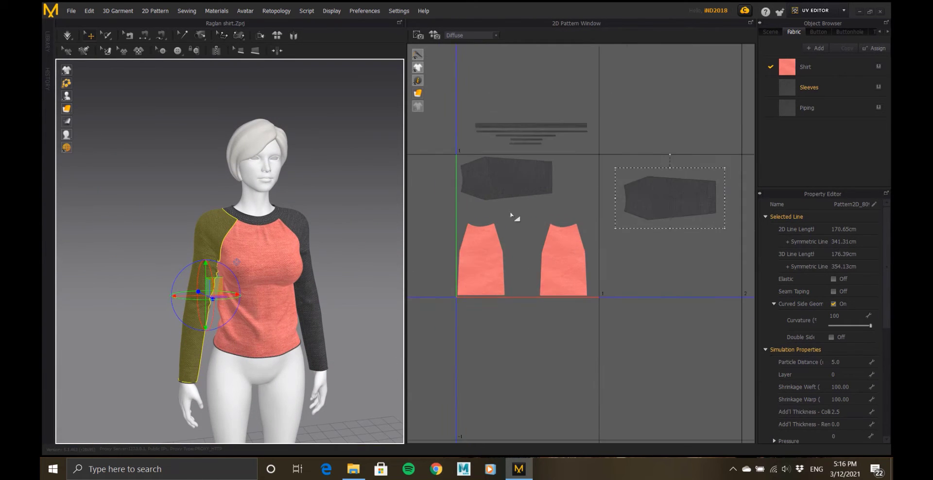
{"action": "left_click_drag", "start_coordinate": [687, 195], "coordinate": [503, 226]}
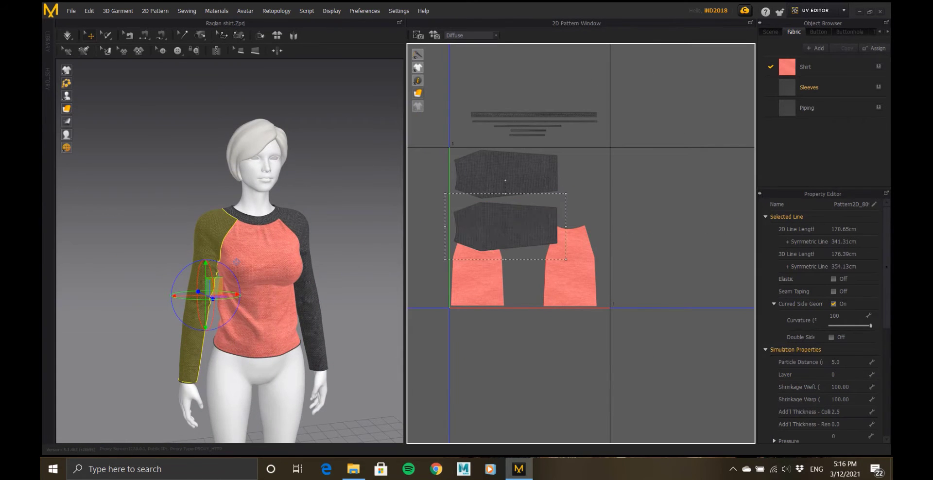
Scale both sleeves down together and move the second body piece against the first.
{"action": "left_click", "coordinate": [486, 176], "text": "shift"}
{"action": "left_click_drag", "start_coordinate": [445, 141], "coordinate": [458, 154]}
{"action": "left_click_drag", "start_coordinate": [518, 194], "coordinate": [506, 181]}
{"action": "left_click_drag", "start_coordinate": [518, 229], "coordinate": [555, 209]}
{"action": "left_click_drag", "start_coordinate": [573, 274], "coordinate": [534, 274]}
Rotate both sleeves upright and place them side by side next to the body pieces.
{"action": "left_click", "coordinate": [582, 205]}
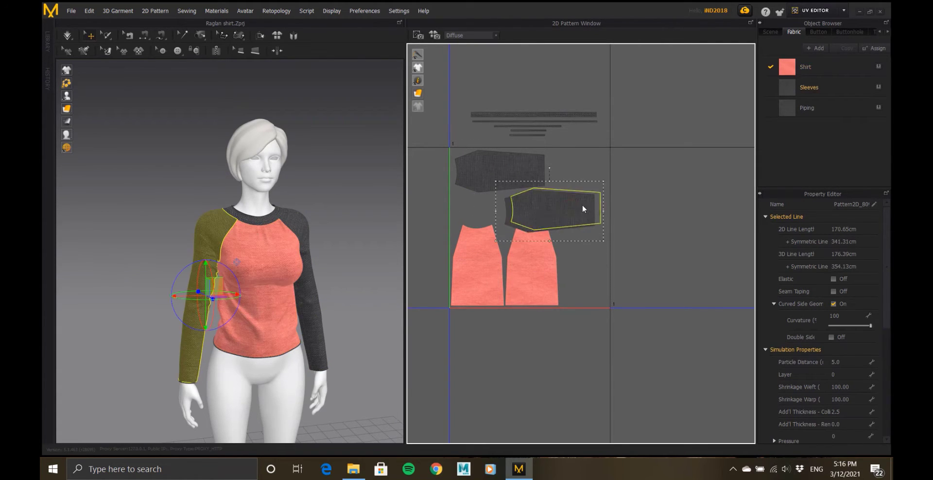
{"action": "left_click_drag", "start_coordinate": [582, 205], "coordinate": [663, 270]}
{"action": "left_click_drag", "start_coordinate": [505, 175], "coordinate": [561, 193]}
{"action": "left_click_drag", "start_coordinate": [554, 145], "coordinate": [588, 192]}
{"action": "left_click_drag", "start_coordinate": [543, 214], "coordinate": [635, 260]}
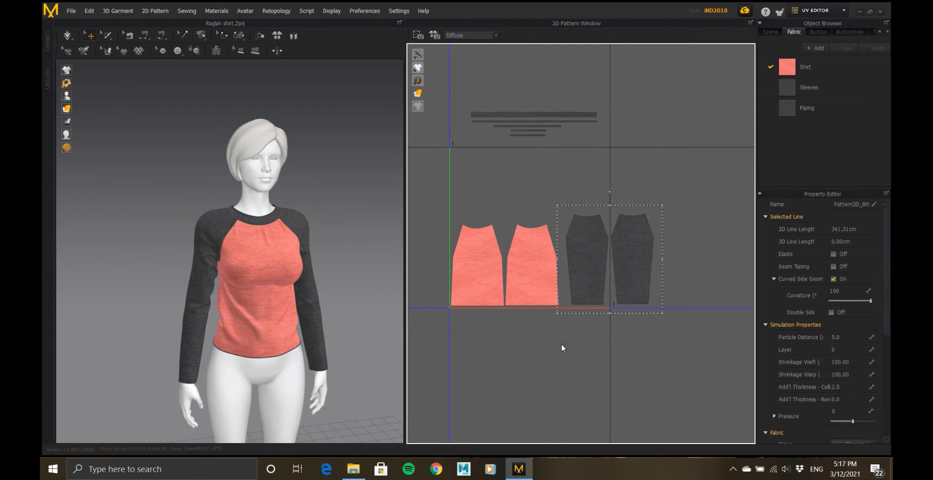
Undo the recent sleeve scaling, rotation and piece moves.
{"action": "key", "text": "ctrl+z"}
{"action": "key", "text": "ctrl+z"}
{"action": "key", "text": "ctrl+z"}
{"action": "key", "text": "ctrl+z"}
{"action": "key", "text": "ctrl+z"}
{"action": "key", "text": "ctrl+z"}
{"action": "key", "text": "ctrl+z"}
{"action": "key", "text": "ctrl+z"}
{"action": "key", "text": "ctrl+z"}
{"action": "key", "text": "ctrl+z"}
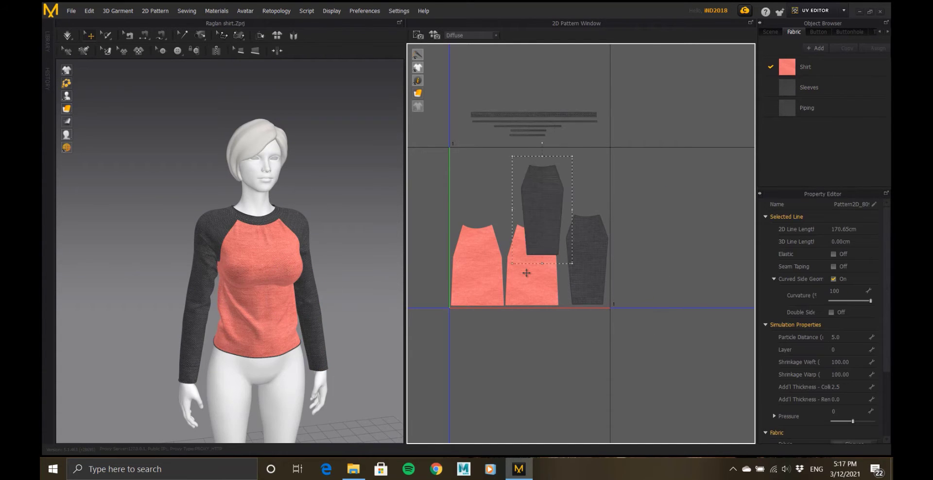
Scale all the UV pieces down together and move the trim strips higher above the UV tile.
{"action": "left_click_drag", "start_coordinate": [544, 254], "coordinate": [489, 179]}
{"action": "left_click_drag", "start_coordinate": [651, 94], "coordinate": [425, 361]}
{"action": "left_click_drag", "start_coordinate": [606, 103], "coordinate": [459, 165]}
{"action": "left_click", "coordinate": [621, 189]}
{"action": "left_click_drag", "start_coordinate": [529, 142], "coordinate": [545, 101]}
Stack the two horizontal sleeves in the upper right corner of the UV tile.
{"action": "left_click_drag", "start_coordinate": [502, 194], "coordinate": [566, 168]}
{"action": "left_click_drag", "start_coordinate": [523, 233], "coordinate": [587, 212]}
{"action": "left_click", "coordinate": [593, 281]}
Place the two body pieces side by side in the lower right corner of the UV tile, below the sleeves.
{"action": "scroll", "coordinate": [593, 281], "scroll_direction": "up", "scroll_amount": 5}
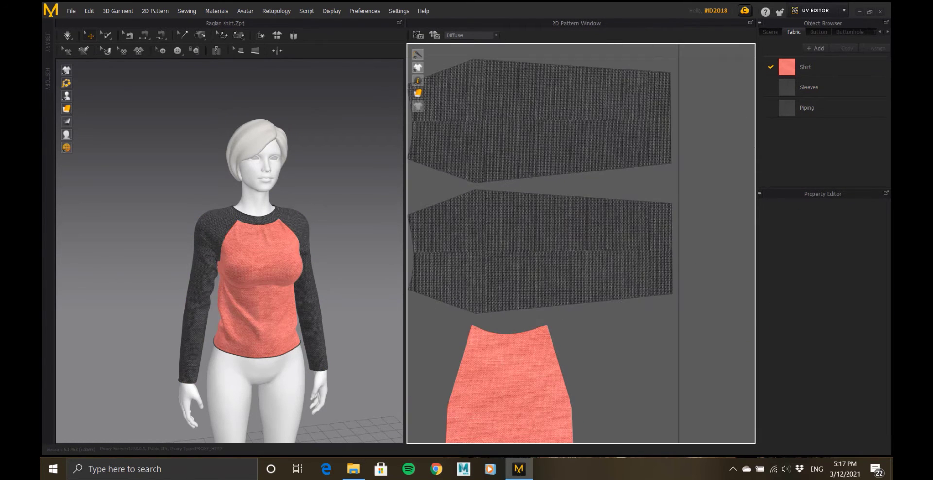
{"action": "left_click", "coordinate": [579, 225]}
{"action": "scroll", "coordinate": [579, 225], "scroll_direction": "down", "scroll_amount": 4}
{"action": "left_click_drag", "start_coordinate": [542, 291], "coordinate": [583, 296]}
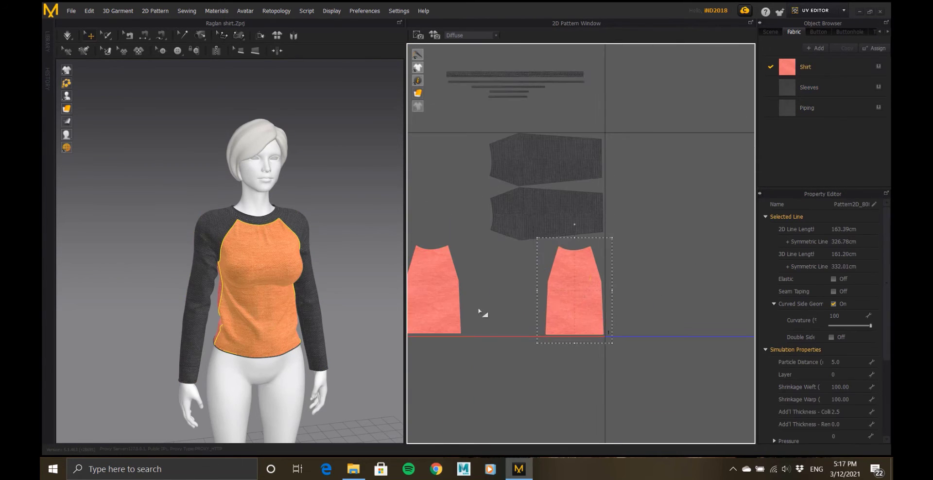
{"action": "left_click_drag", "start_coordinate": [452, 297], "coordinate": [534, 298]}
Rotate the trim strips upright and place them inside the UV tile beside the body pieces.
{"action": "scroll", "coordinate": [534, 298], "scroll_direction": "down", "scroll_amount": 3}
{"action": "left_click_drag", "start_coordinate": [521, 183], "coordinate": [464, 246]}
{"action": "scroll", "coordinate": [236, 215], "scroll_direction": "up", "scroll_amount": 8}
{"action": "key", "text": "ctrl+z"}
{"action": "middle_click_drag", "start_coordinate": [559, 261], "coordinate": [617, 212]}
{"action": "scroll", "coordinate": [567, 204], "scroll_direction": "up", "scroll_amount": 5}
{"action": "left_click_drag", "start_coordinate": [518, 140], "coordinate": [552, 251]}
{"action": "scroll", "coordinate": [605, 211], "scroll_direction": "down", "scroll_amount": 5}
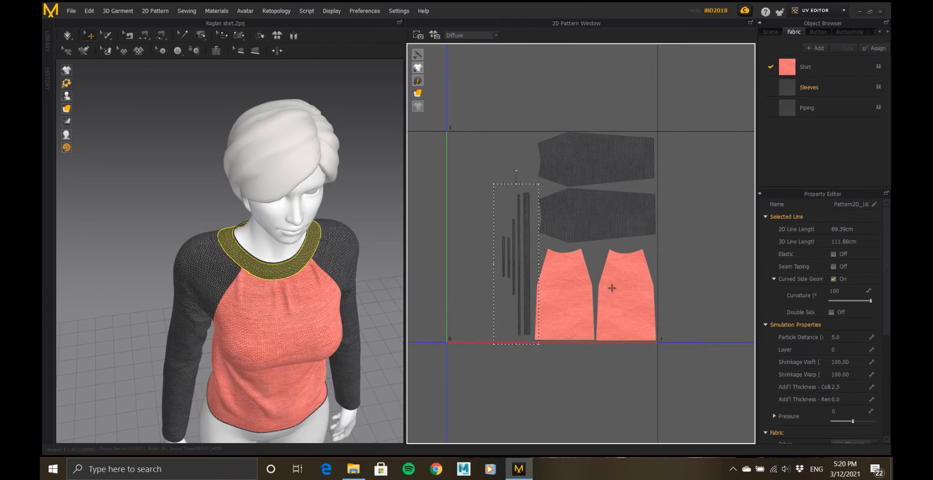
Switch back to the Simulation workspace and frame the shirt from the front.
{"action": "left_click", "coordinate": [610, 285]}
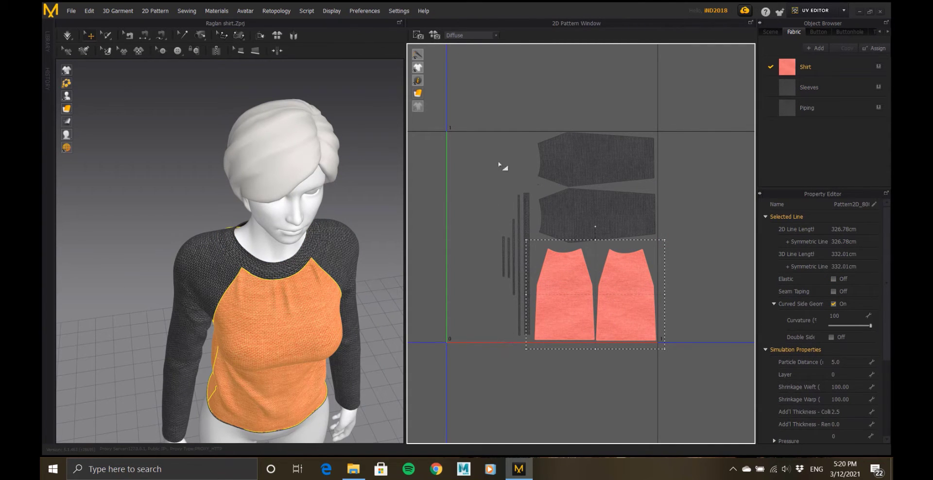
{"action": "left_click", "coordinate": [816, 10]}
{"action": "left_click", "coordinate": [807, 24]}
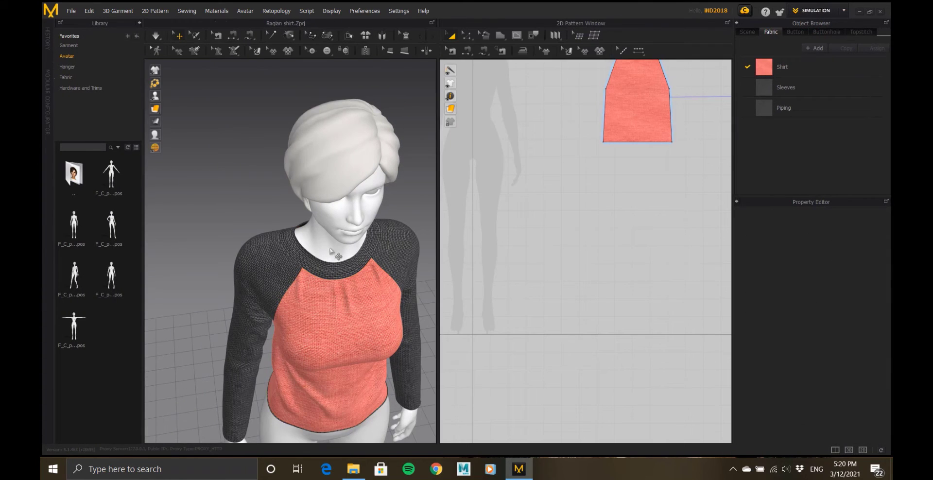
{"action": "right_click_drag", "start_coordinate": [330, 251], "coordinate": [292, 234]}
{"action": "scroll", "coordinate": [292, 233], "scroll_direction": "up", "scroll_amount": 3}
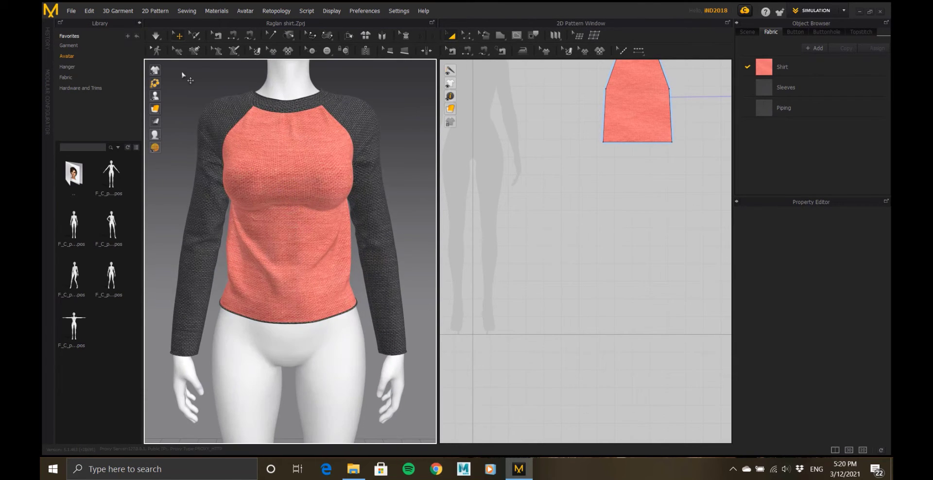
Try to quadrangulate the garment's pattern meshes.
{"action": "left_click", "coordinate": [89, 11]}
{"action": "mouse_move", "coordinate": [110, 116]}
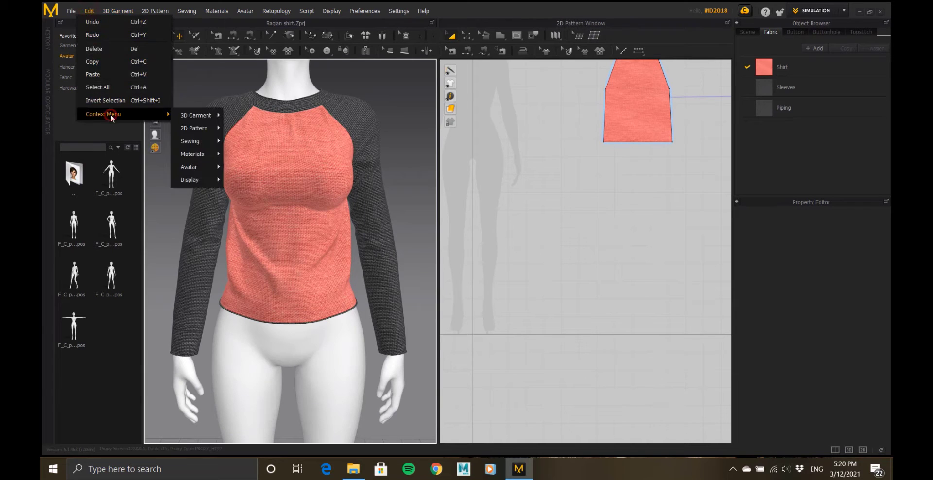
{"action": "mouse_move", "coordinate": [208, 118]}
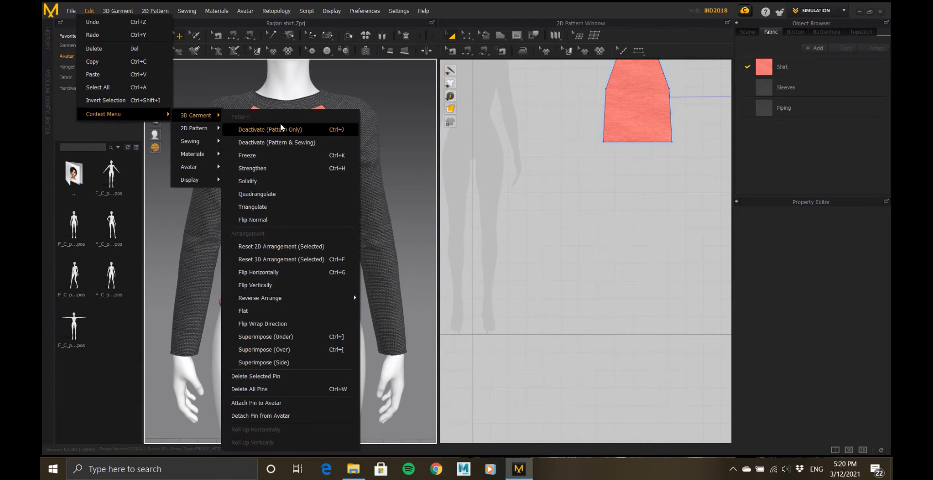
{"action": "left_click", "coordinate": [267, 194]}
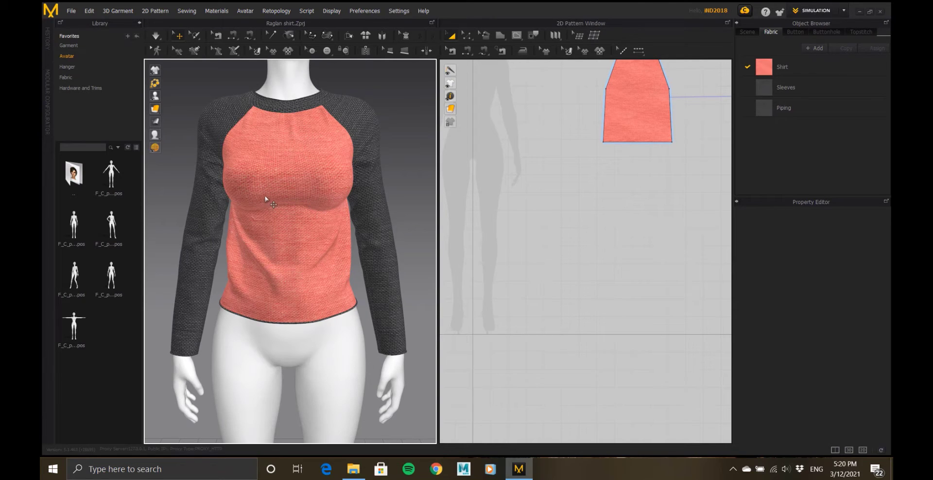
Compare the mesh and translucent display styles on the garment in the 3D view.
{"action": "mouse_move", "coordinate": [158, 109]}
{"action": "left_click", "coordinate": [205, 109]}
{"action": "mouse_move", "coordinate": [165, 114]}
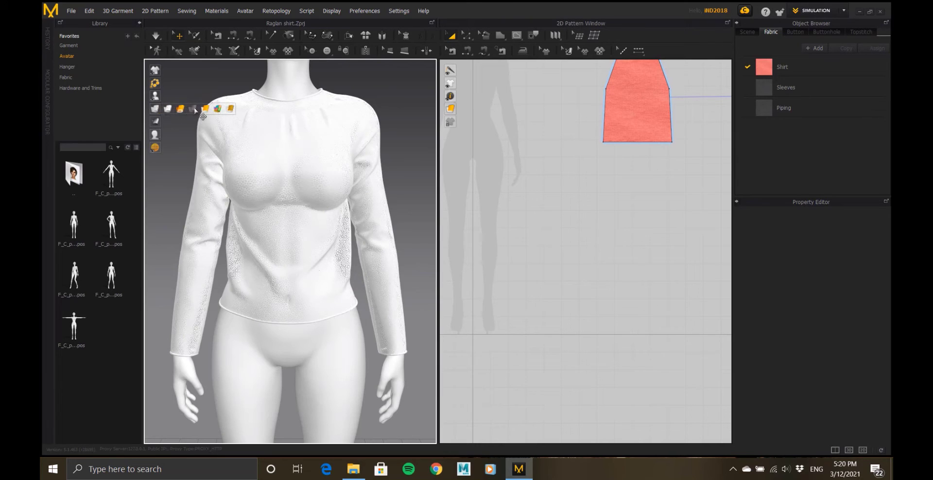
{"action": "left_click", "coordinate": [194, 109]}
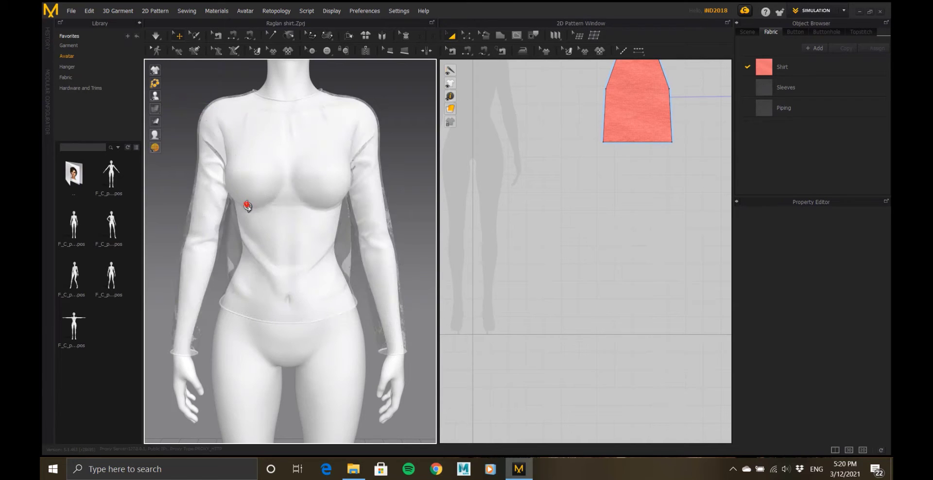
{"action": "right_click_drag", "start_coordinate": [248, 206], "coordinate": [240, 222]}
{"action": "scroll", "coordinate": [234, 218], "scroll_direction": "up", "scroll_amount": 5}
{"action": "middle_click_drag", "start_coordinate": [229, 204], "coordinate": [311, 181]}
Display the garment as a mesh and examine its polygon structure up close.
{"action": "mouse_move", "coordinate": [154, 108]}
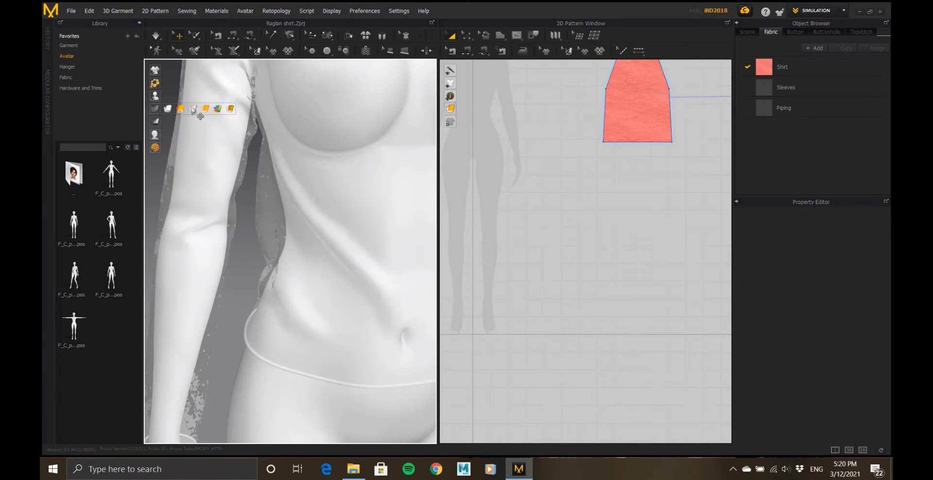
{"action": "left_click", "coordinate": [204, 109]}
{"action": "right_click_drag", "start_coordinate": [291, 188], "coordinate": [297, 268]}
{"action": "scroll", "coordinate": [600, 238], "scroll_direction": "down", "scroll_amount": 4}
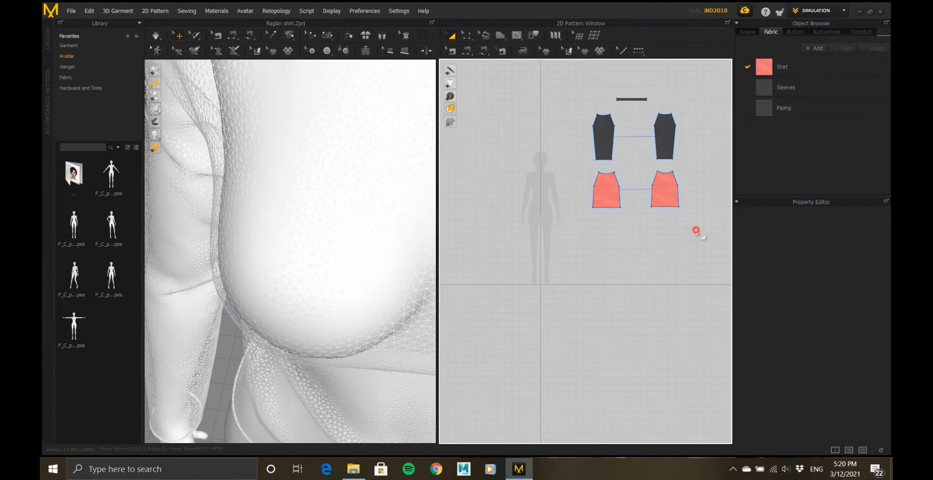
Select all of the shirt's pattern pieces in the 2D pattern window and quadrangulate their meshes.
{"action": "left_click_drag", "start_coordinate": [565, 71], "coordinate": [566, 86]}
{"action": "scroll", "coordinate": [530, 140], "scroll_direction": "down", "scroll_amount": 5}
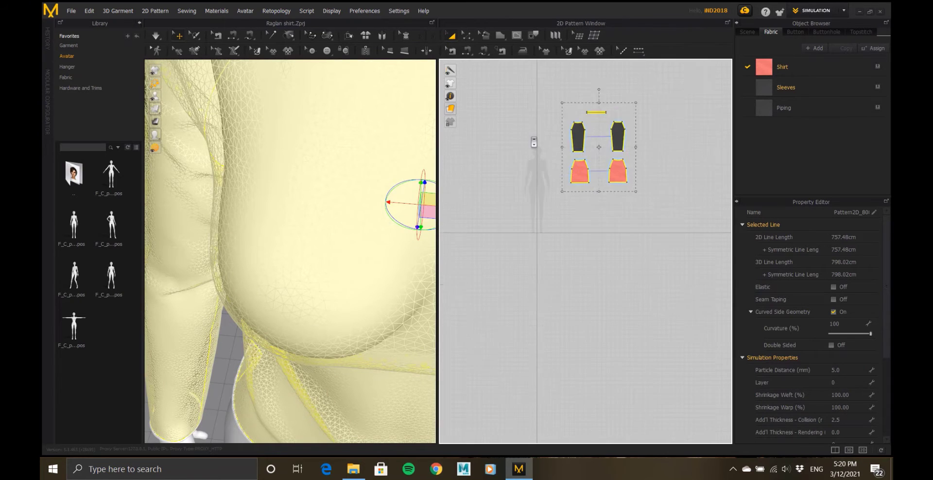
{"action": "scroll", "coordinate": [541, 199], "scroll_direction": "up", "scroll_amount": 9}
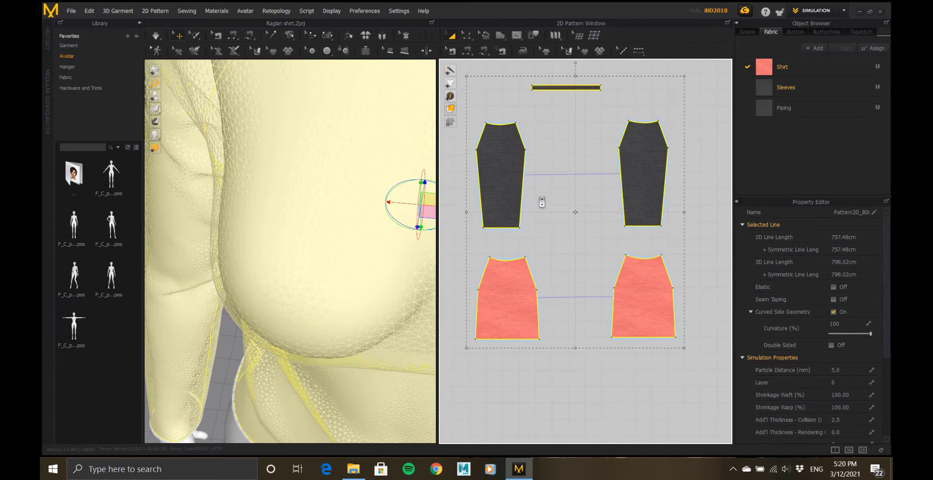
{"action": "scroll", "coordinate": [310, 162], "scroll_direction": "down", "scroll_amount": 7}
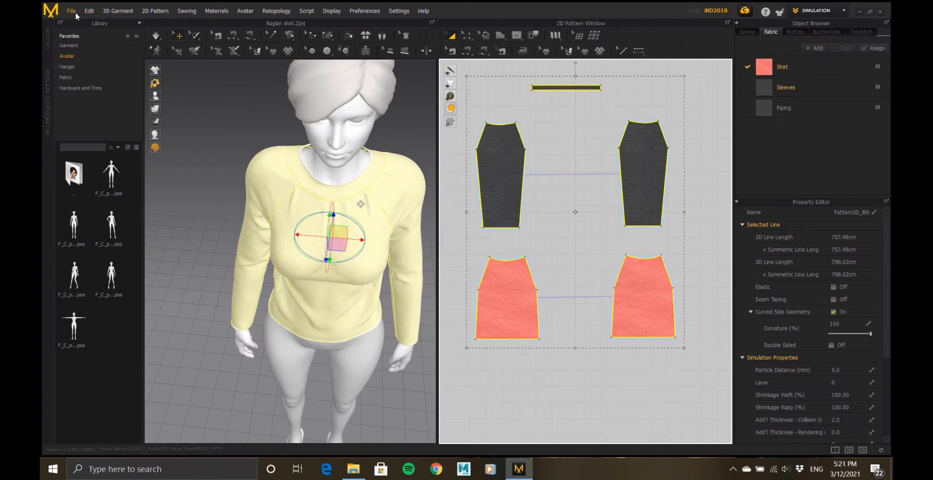
{"action": "left_click", "coordinate": [90, 12]}
{"action": "mouse_move", "coordinate": [125, 116]}
{"action": "mouse_move", "coordinate": [187, 115]}
{"action": "left_click", "coordinate": [267, 195]}
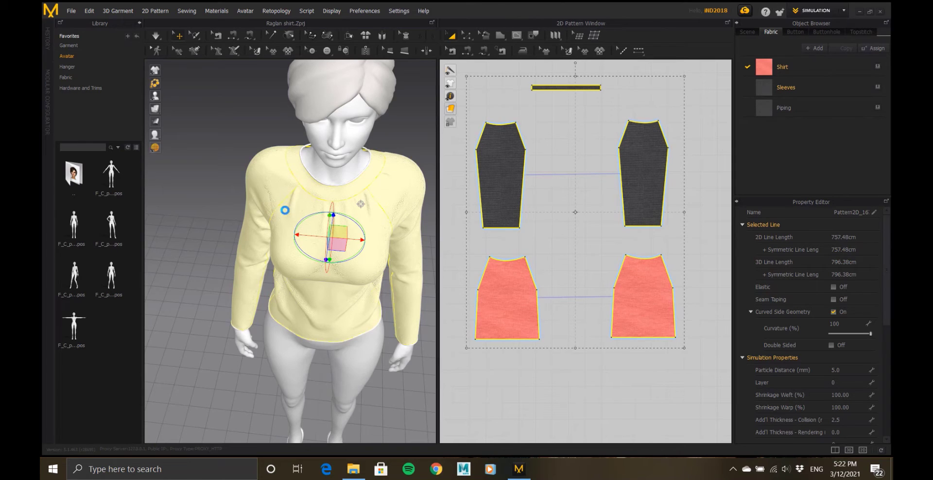
Inspect the garment's mesh up close and switch its 3D display to the textured surface.
{"action": "right_click_drag", "start_coordinate": [284, 210], "coordinate": [316, 204]}
{"action": "scroll", "coordinate": [316, 316], "scroll_direction": "up", "scroll_amount": 7}
{"action": "scroll", "coordinate": [316, 316], "scroll_direction": "down", "scroll_amount": 7}
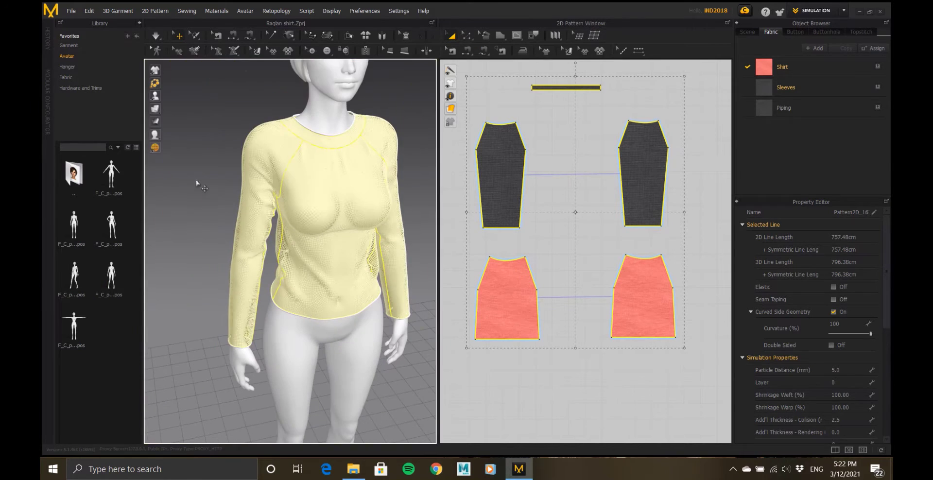
{"action": "mouse_move", "coordinate": [155, 109]}
{"action": "left_click", "coordinate": [205, 109]}
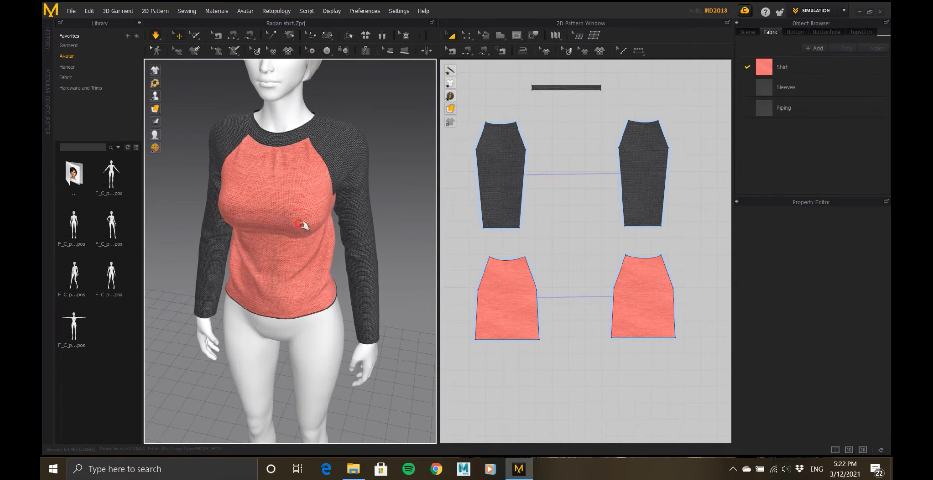
Stop the running simulation and show the garment from the front.
{"action": "right_click_drag", "start_coordinate": [307, 223], "coordinate": [325, 241]}
{"action": "scroll", "coordinate": [285, 225], "scroll_direction": "up", "scroll_amount": 5}
{"action": "scroll", "coordinate": [285, 225], "scroll_direction": "down", "scroll_amount": 3}
{"action": "key", "text": "space"}
{"action": "right_click_drag", "start_coordinate": [318, 273], "coordinate": [329, 277]}
{"action": "key", "text": "2"}
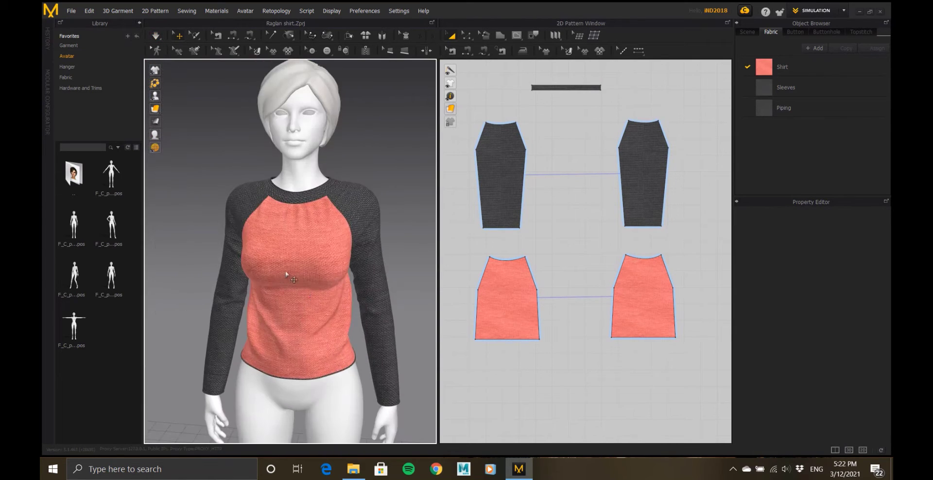
Select all pattern pieces in the 2D pattern window and start an OBJ export.
{"action": "left_click", "coordinate": [71, 11]}
{"action": "mouse_move", "coordinate": [89, 125]}
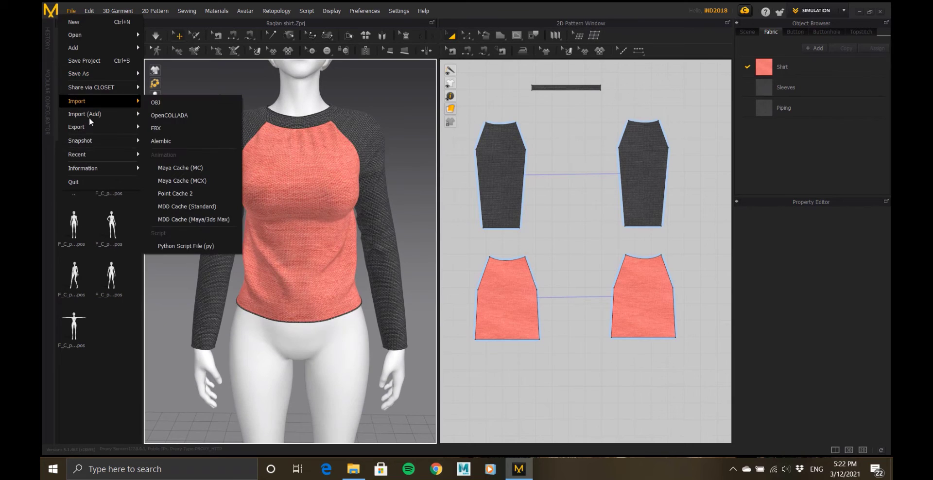
{"action": "left_click", "coordinate": [137, 129]}
{"action": "left_click", "coordinate": [480, 117]}
{"action": "scroll", "coordinate": [478, 114], "scroll_direction": "down", "scroll_amount": 3}
{"action": "key", "text": "ctrl+a"}
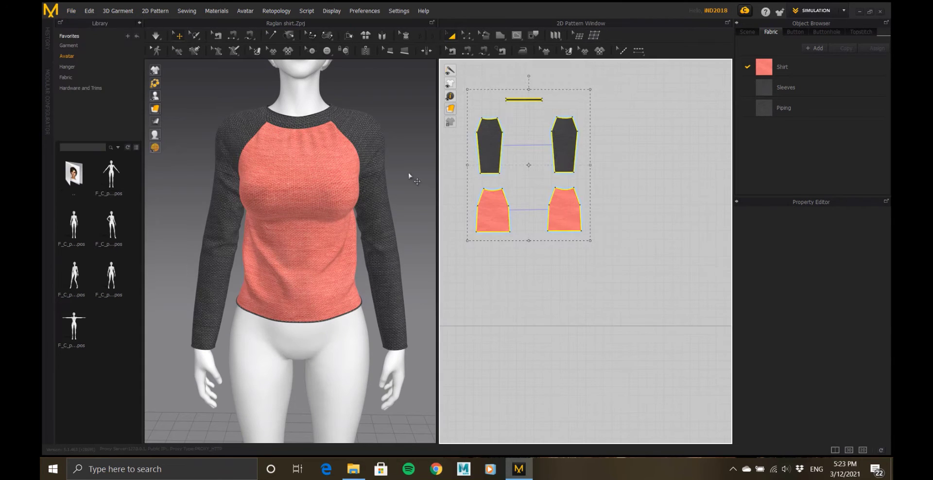
{"action": "left_click", "coordinate": [70, 10]}
{"action": "mouse_move", "coordinate": [121, 128]}
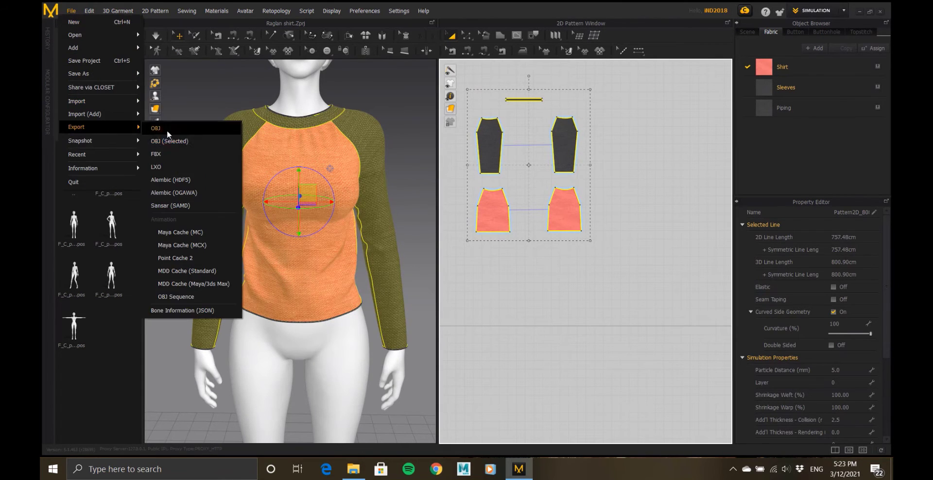
{"action": "left_click", "coordinate": [168, 130]}
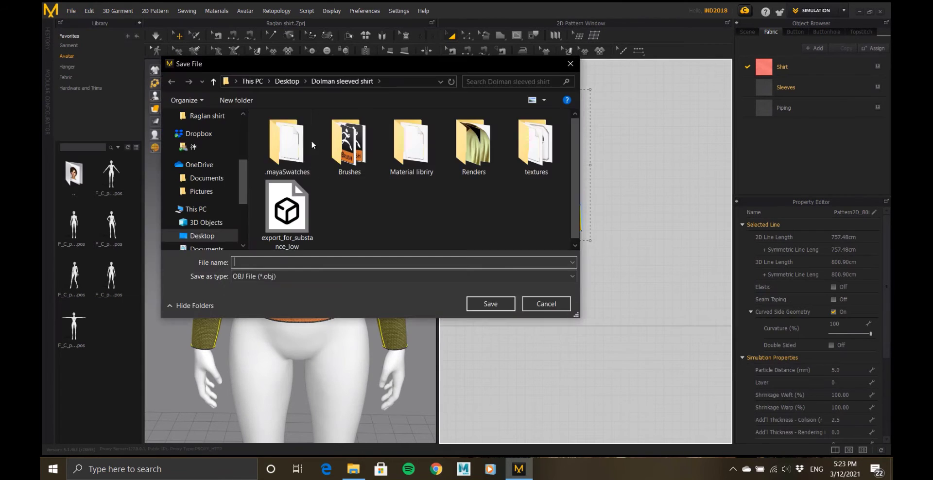
Save the OBJ file as export_for_zbrush in the Raglan shirt folder on the Desktop.
{"action": "left_click", "coordinate": [287, 81]}
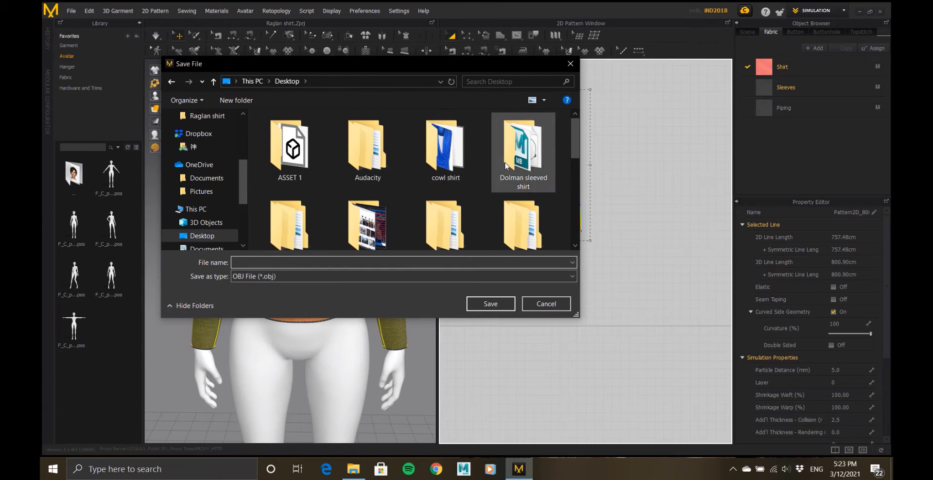
{"action": "scroll", "coordinate": [523, 167], "scroll_direction": "down", "scroll_amount": 1}
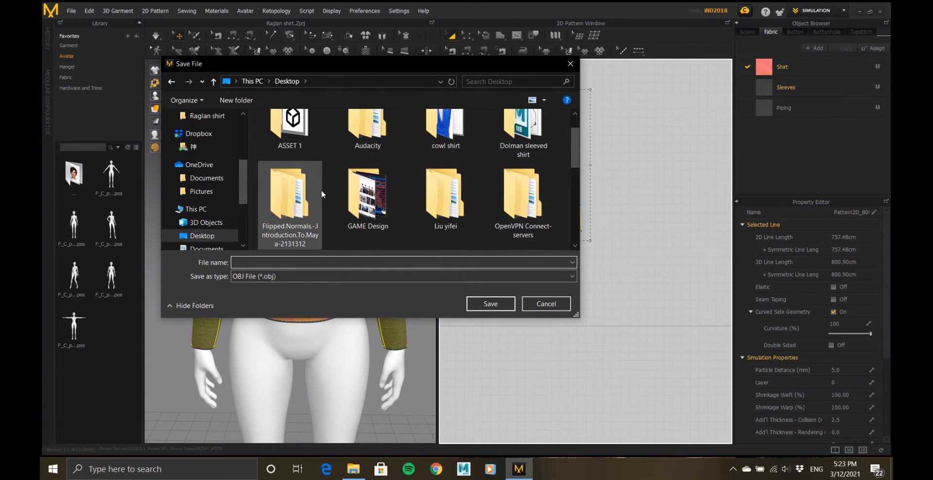
{"action": "scroll", "coordinate": [311, 199], "scroll_direction": "down", "scroll_amount": 1}
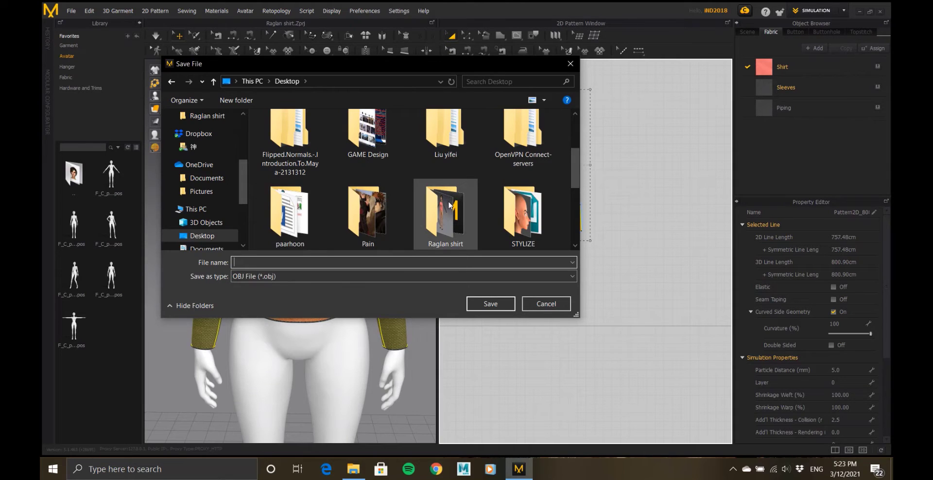
{"action": "double_click", "coordinate": [451, 203]}
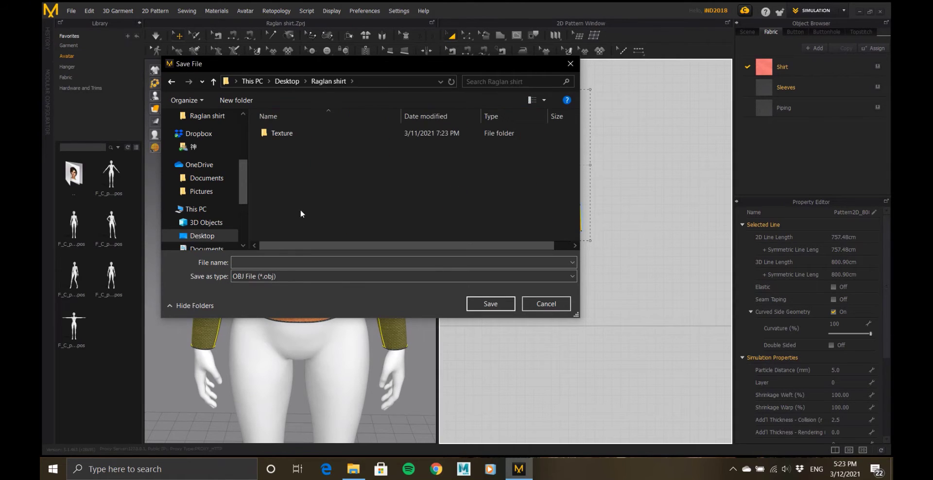
{"action": "left_click", "coordinate": [284, 261]}
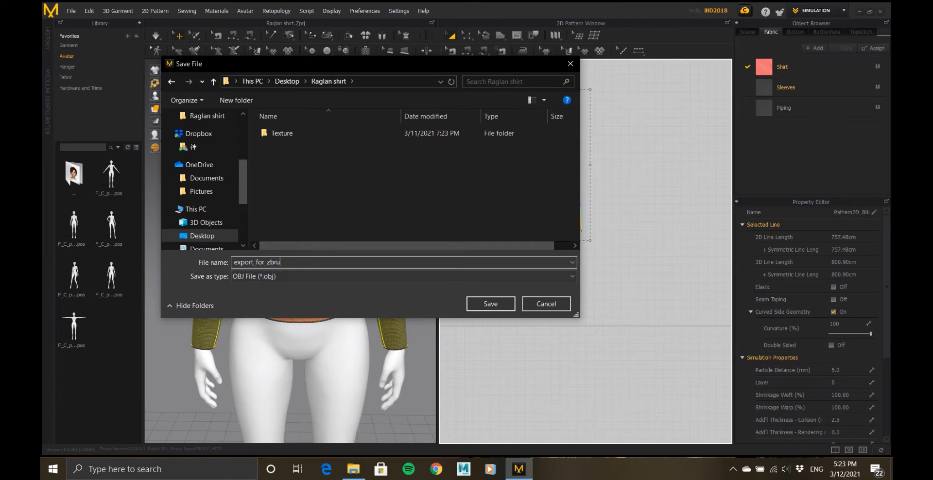
{"action": "key", "text": "Return"}
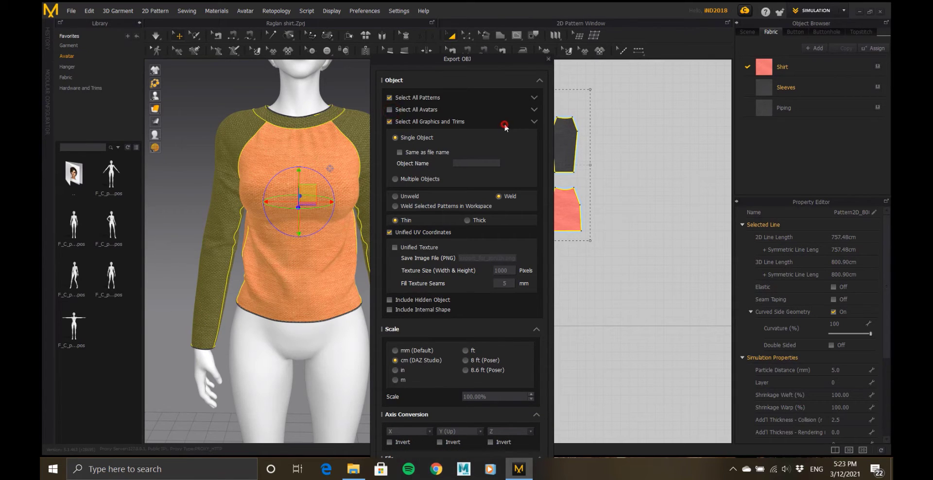
Review the included trims and export all patterns and piping as a single welded, thin object with unified UV coordinates in centimetres.
{"action": "left_click", "coordinate": [533, 122]}
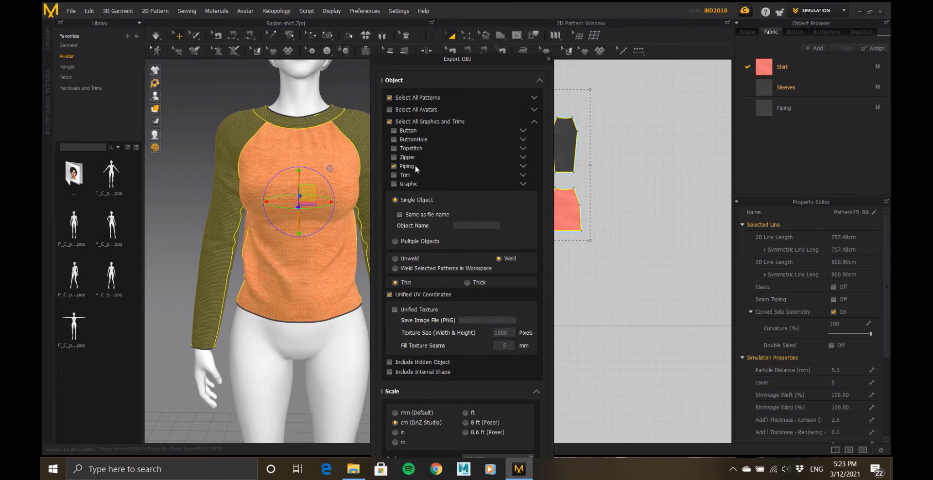
{"action": "left_click", "coordinate": [533, 122]}
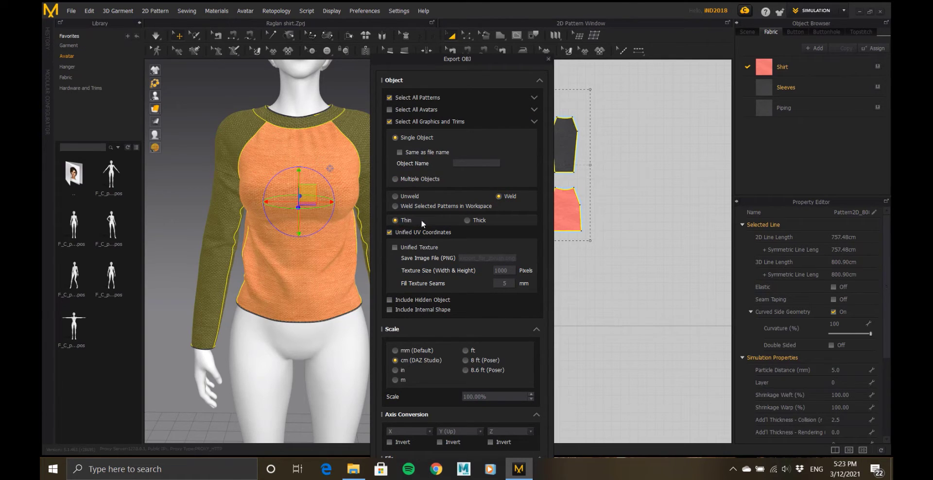
{"action": "left_click", "coordinate": [539, 82]}
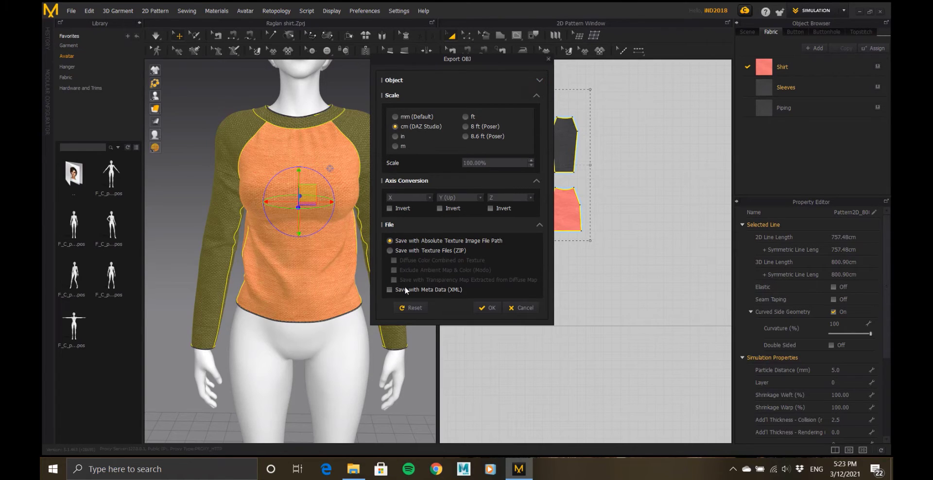
{"action": "left_click", "coordinate": [490, 308]}
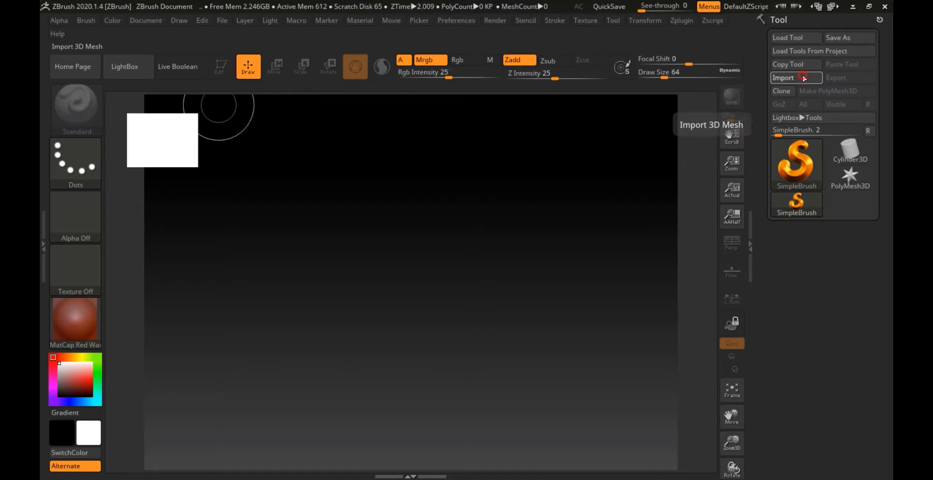
Switch to ZBrush and import export_for_zbrush from the Raglan shirt folder.
{"action": "left_click", "coordinate": [796, 78]}
{"action": "scroll", "coordinate": [98, 121], "scroll_direction": "up", "scroll_amount": 5}
{"action": "left_click", "coordinate": [106, 168]}
{"action": "double_click", "coordinate": [234, 93]}
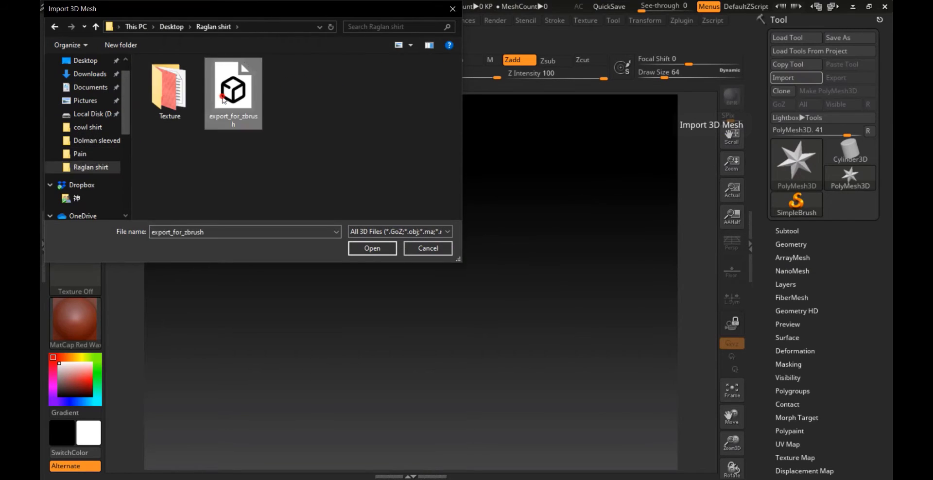
Draw the imported shirt on the canvas, enter Edit mode and view it from the side.
{"action": "mouse_move", "coordinate": [396, 265]}
{"action": "left_mouse_down"}
{"action": "mouse_move", "coordinate": [402, 447]}
{"action": "mouse_move", "coordinate": [393, 479]}
{"action": "left_mouse_up"}
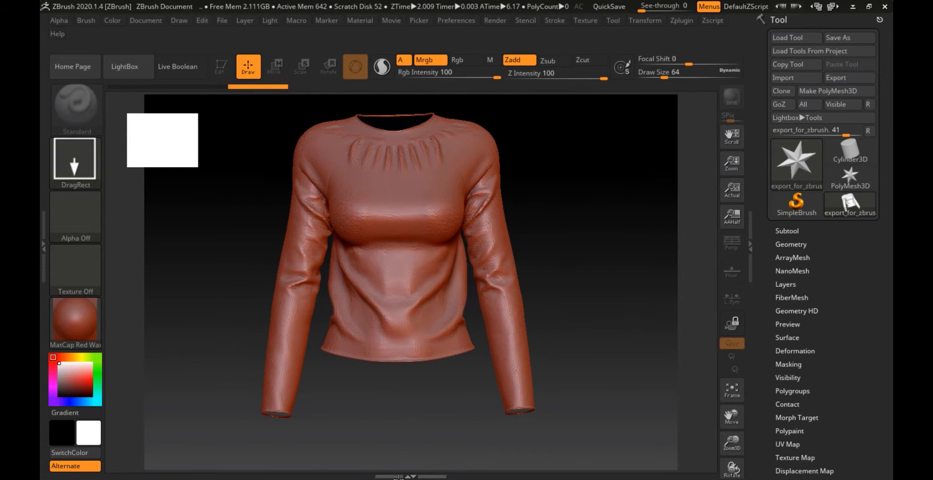
{"action": "key", "text": "t"}
{"action": "right_click_drag", "start_coordinate": [363, 219], "coordinate": [417, 350]}
{"action": "mouse_move", "coordinate": [364, 281]}
{"action": "right_mouse_down"}
{"action": "mouse_move", "coordinate": [418, 286]}
{"action": "mouse_move", "coordinate": [490, 267]}
{"action": "mouse_move", "coordinate": [382, 269]}
{"action": "mouse_move", "coordinate": [462, 283]}
{"action": "right_mouse_up"}
{"action": "mouse_move", "coordinate": [374, 345]}
{"action": "right_mouse_down", "text": "alt"}
{"action": "mouse_move", "coordinate": [423, 263]}
{"action": "mouse_move", "coordinate": [370, 258]}
{"action": "right_mouse_up", "text": "alt"}
{"action": "right_click_drag", "start_coordinate": [473, 352], "coordinate": [437, 318], "text": "alt"}
Turn on double-sided display for the shirt and inspect its inner and outer surfaces.
{"action": "left_click_drag", "start_coordinate": [759, 395], "coordinate": [759, 304]}
{"action": "left_click", "coordinate": [787, 266]}
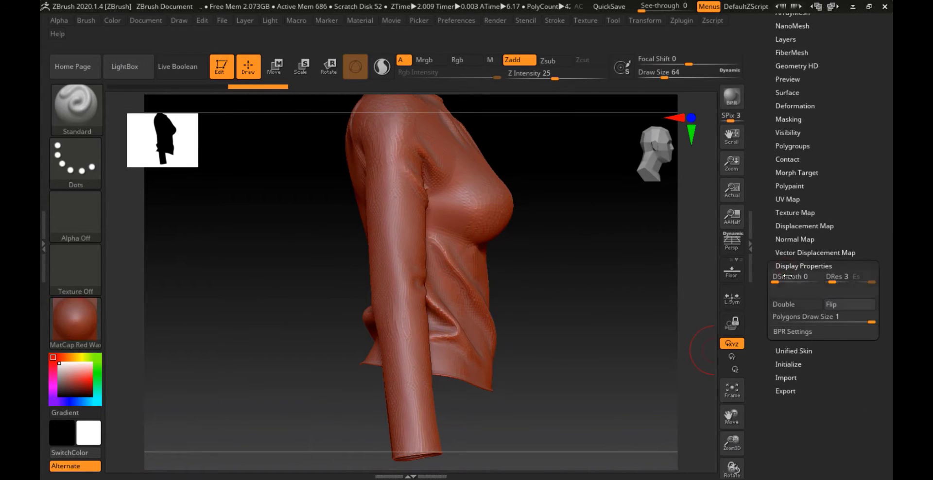
{"action": "left_click", "coordinate": [794, 306]}
{"action": "left_click_drag", "start_coordinate": [549, 254], "coordinate": [556, 223]}
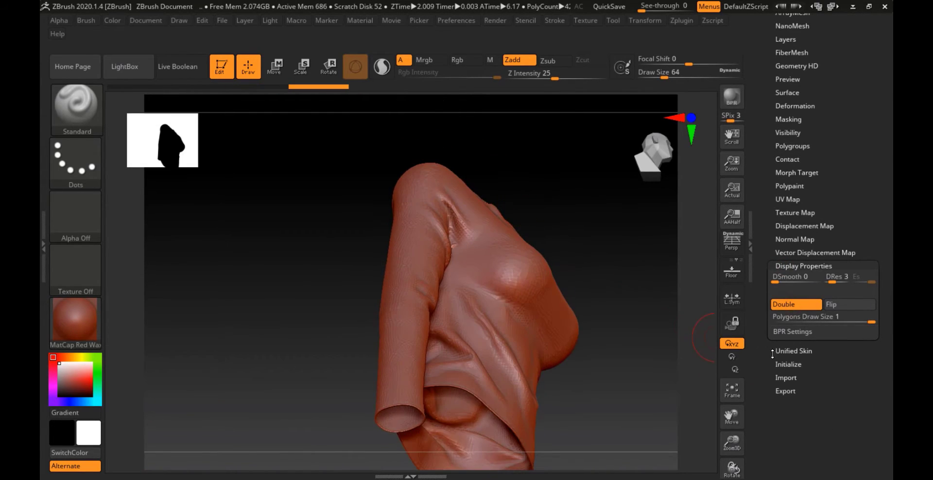
{"action": "left_click_drag", "start_coordinate": [227, 194], "coordinate": [336, 295]}
{"action": "right_click_drag", "start_coordinate": [336, 295], "coordinate": [474, 207]}
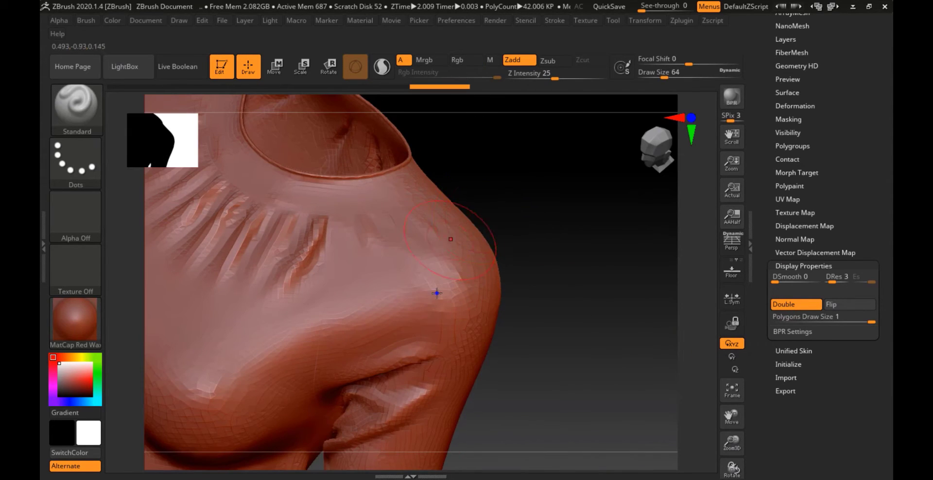
{"action": "right_click_drag", "start_coordinate": [435, 293], "coordinate": [452, 239]}
{"action": "right_click_drag", "start_coordinate": [320, 329], "coordinate": [451, 272], "text": "alt"}
Subdivide the shirt mesh twice to reach subdivision level 3, with smoothing enabled.
{"action": "left_click_drag", "start_coordinate": [766, 192], "coordinate": [772, 334]}
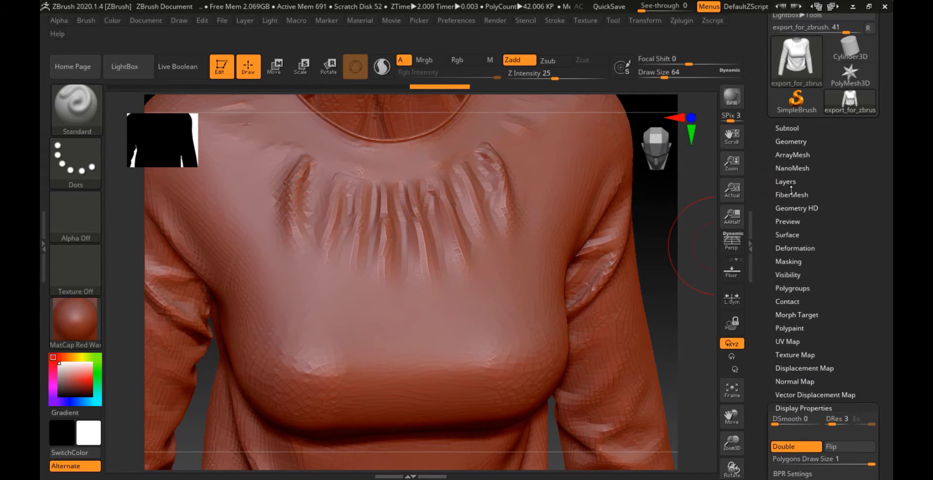
{"action": "left_click", "coordinate": [789, 141]}
{"action": "left_click", "coordinate": [805, 233]}
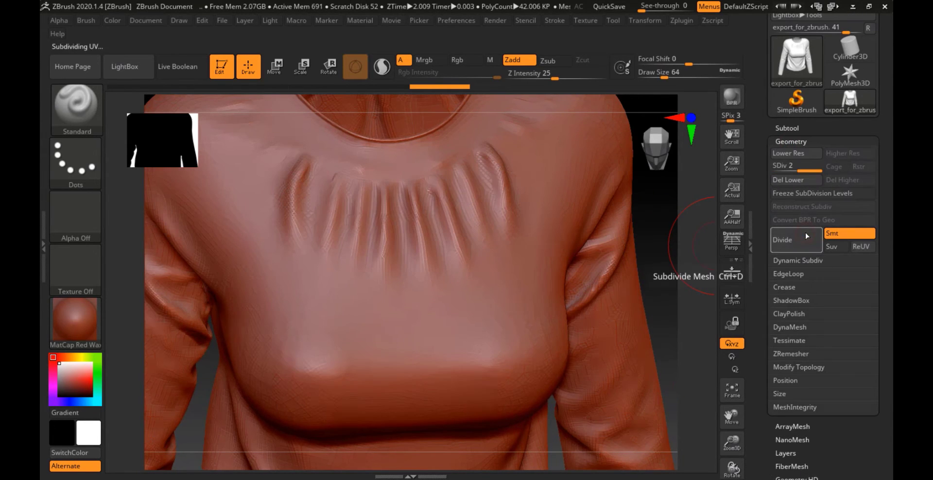
{"action": "left_click", "coordinate": [805, 235]}
{"action": "mouse_move", "coordinate": [262, 162]}
{"action": "right_mouse_down", "text": "alt"}
{"action": "mouse_move", "coordinate": [296, 244]}
{"action": "mouse_move", "coordinate": [369, 245]}
{"action": "mouse_move", "coordinate": [350, 311]}
{"action": "mouse_move", "coordinate": [289, 219]}
{"action": "mouse_move", "coordinate": [547, 277]}
{"action": "mouse_move", "coordinate": [471, 258]}
{"action": "mouse_move", "coordinate": [410, 287]}
{"action": "mouse_move", "coordinate": [415, 220]}
{"action": "mouse_move", "coordinate": [552, 235]}
{"action": "mouse_move", "coordinate": [499, 242]}
{"action": "mouse_move", "coordinate": [457, 375]}
{"action": "right_mouse_up", "text": "alt"}
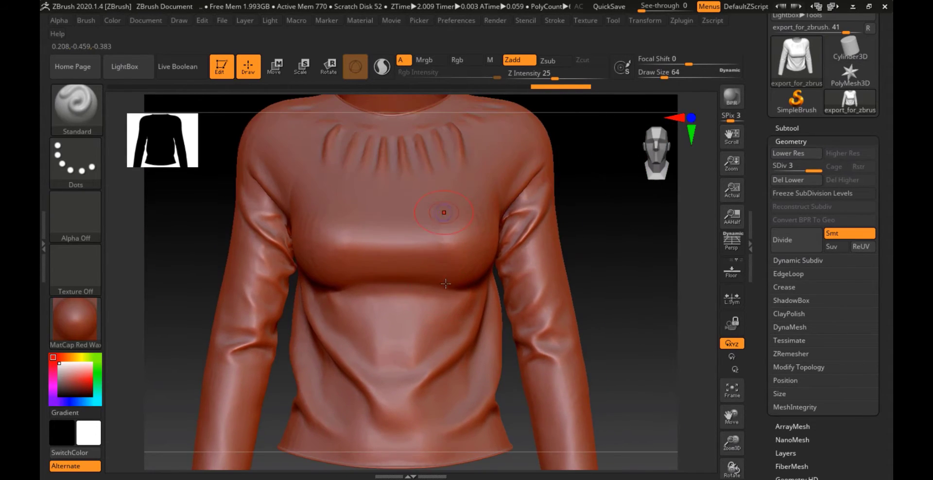
{"action": "right_click_drag", "start_coordinate": [441, 210], "coordinate": [311, 285], "text": "alt"}
{"action": "mouse_move", "coordinate": [478, 285]}
{"action": "right_mouse_down"}
{"action": "mouse_move", "coordinate": [541, 289]}
{"action": "mouse_move", "coordinate": [421, 286]}
{"action": "mouse_move", "coordinate": [484, 235]}
{"action": "mouse_move", "coordinate": [464, 273]}
{"action": "mouse_move", "coordinate": [401, 245]}
{"action": "mouse_move", "coordinate": [483, 241]}
{"action": "mouse_move", "coordinate": [486, 250]}
{"action": "mouse_move", "coordinate": [408, 235]}
{"action": "mouse_move", "coordinate": [450, 311]}
{"action": "right_mouse_up"}
Undo the last change and smooth the gathered folds below the front neckline.
{"action": "key", "text": "ctrl+z"}
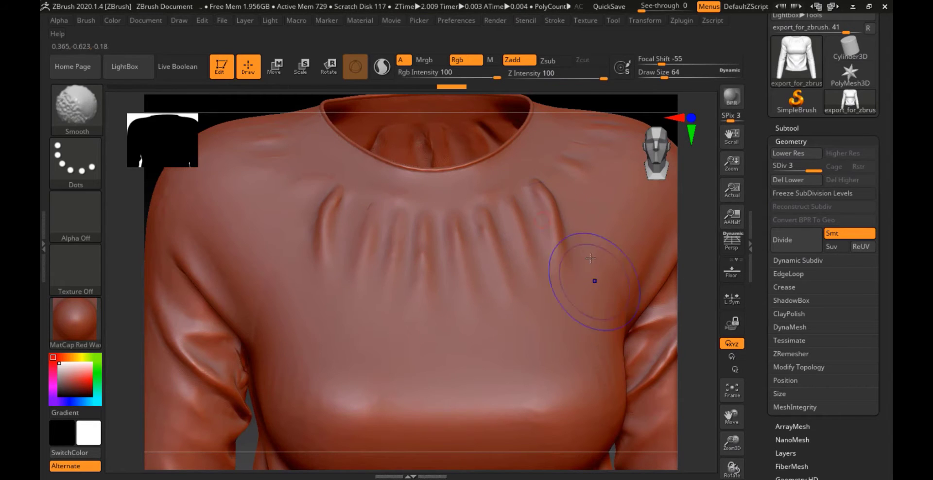
{"action": "left_click_drag", "start_coordinate": [522, 214], "coordinate": [584, 203], "text": "shift"}
{"action": "mouse_move", "coordinate": [364, 194]}
{"action": "left_mouse_down", "text": "shift"}
{"action": "mouse_move", "coordinate": [375, 204]}
{"action": "mouse_move", "coordinate": [362, 219]}
{"action": "left_mouse_up", "text": "shift"}
Smooth the gathered folds on the back of the shirt below the neckline.
{"action": "right_click_drag", "start_coordinate": [379, 223], "coordinate": [452, 238]}
{"action": "mouse_move", "coordinate": [371, 271]}
{"action": "right_mouse_down"}
{"action": "mouse_move", "coordinate": [343, 323]}
{"action": "mouse_move", "coordinate": [357, 362]}
{"action": "right_mouse_up"}
{"action": "left_click_drag", "start_coordinate": [304, 223], "coordinate": [277, 258], "text": "shift"}
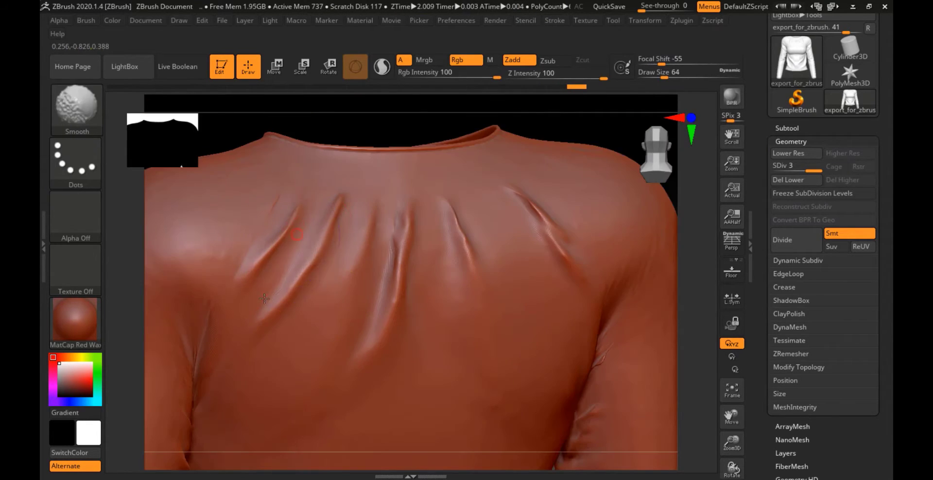
{"action": "left_click_drag", "start_coordinate": [336, 218], "coordinate": [311, 272], "text": "shift"}
{"action": "left_click_drag", "start_coordinate": [398, 282], "coordinate": [425, 247], "text": "shift"}
{"action": "mouse_move", "coordinate": [531, 222]}
{"action": "right_mouse_down", "text": "ctrl"}
{"action": "mouse_move", "coordinate": [490, 323]}
{"action": "mouse_move", "coordinate": [452, 319]}
{"action": "mouse_move", "coordinate": [472, 251]}
{"action": "right_mouse_up", "text": "ctrl"}
Load the XMD_MasterCloth_Drape_01 brush from the Raglan shirt's Brushes folder into ZBrush and dismiss the smoothing-brush note.
{"action": "key", "text": "alt+Tab"}
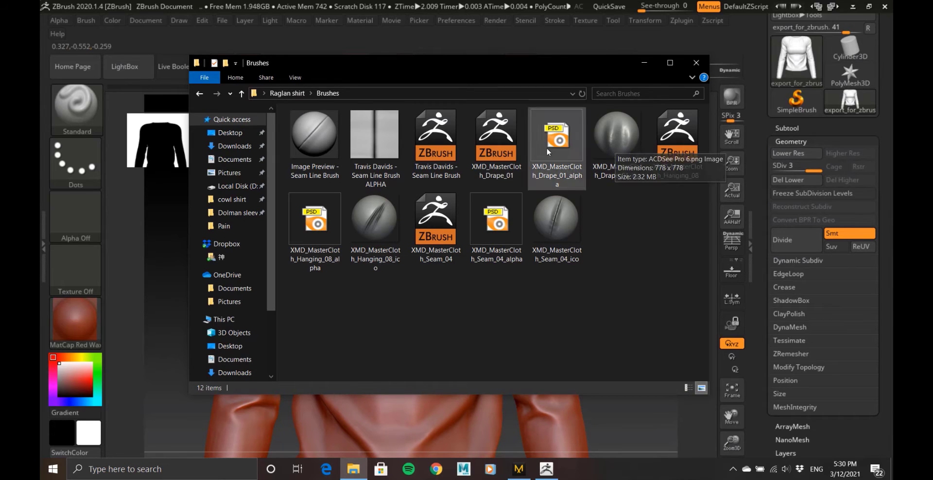
{"action": "left_click", "coordinate": [499, 144]}
{"action": "left_click", "coordinate": [378, 26]}
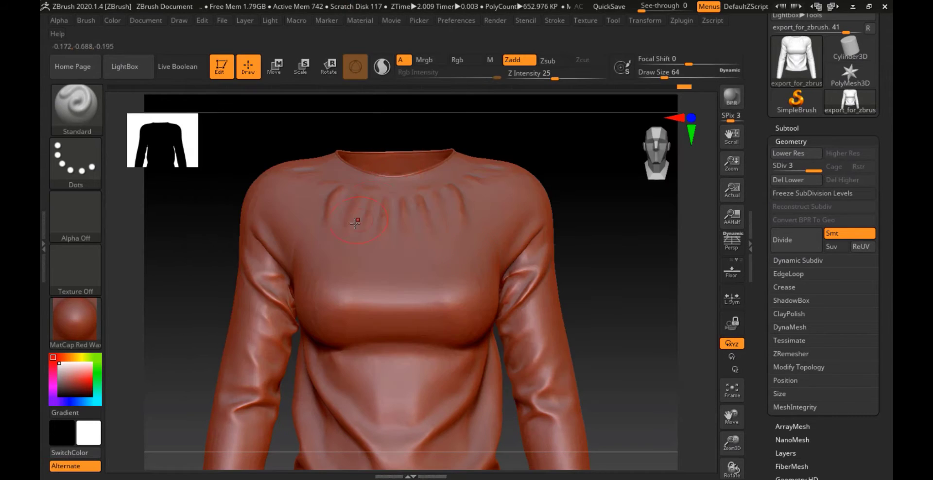
{"action": "right_click_drag", "start_coordinate": [360, 262], "coordinate": [410, 287]}
{"action": "right_click_drag", "start_coordinate": [410, 287], "coordinate": [398, 242], "text": "alt"}
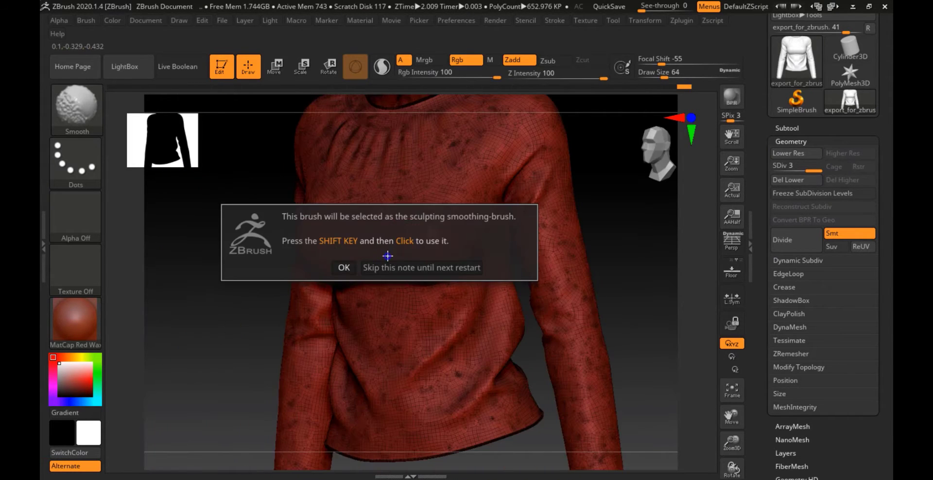
{"action": "left_click", "coordinate": [351, 268]}
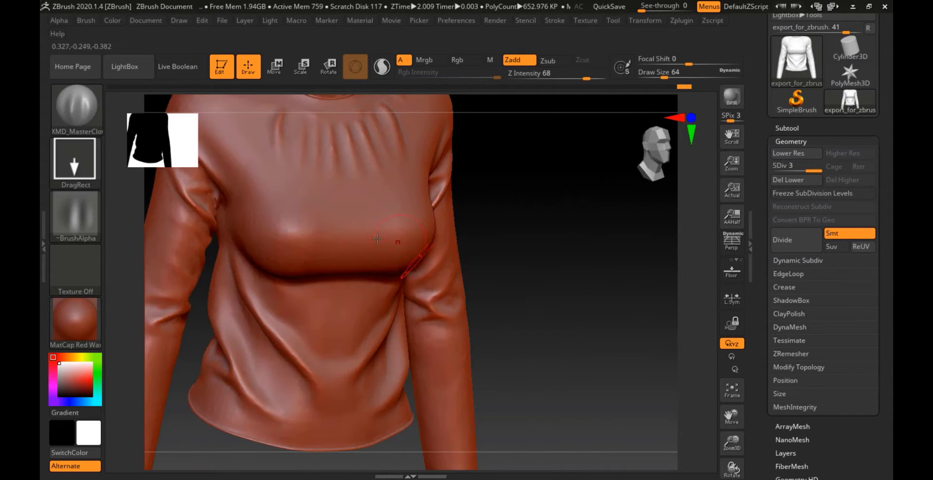
Set the drape brush to the Dots stroke with a Z Intensity of 6 and a Focal Shift of 37.
{"action": "mouse_move", "coordinate": [359, 271]}
{"action": "right_mouse_down"}
{"action": "mouse_move", "coordinate": [355, 233]}
{"action": "mouse_move", "coordinate": [466, 243]}
{"action": "mouse_move", "coordinate": [447, 271]}
{"action": "mouse_move", "coordinate": [467, 237]}
{"action": "mouse_move", "coordinate": [452, 273]}
{"action": "mouse_move", "coordinate": [462, 325]}
{"action": "right_mouse_up"}
{"action": "key", "text": "space"}
{"action": "left_click_drag", "start_coordinate": [274, 203], "coordinate": [346, 257]}
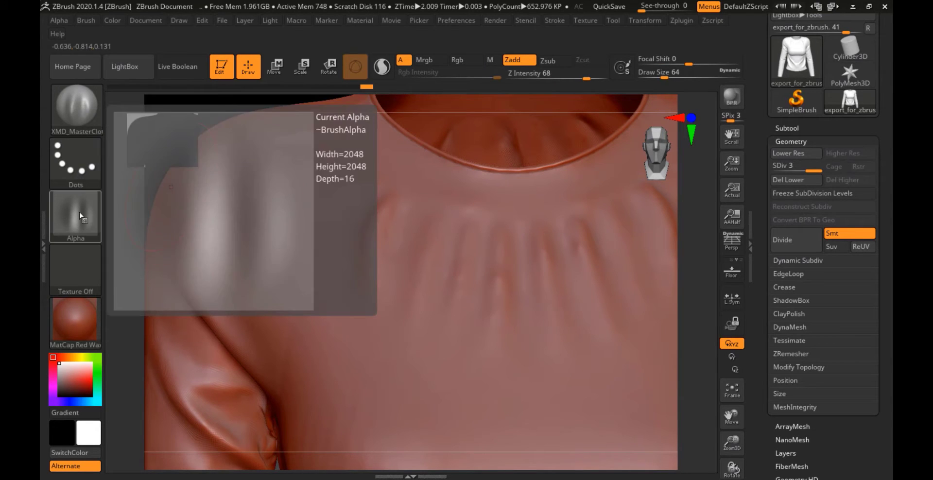
{"action": "key", "text": "space"}
{"action": "left_click_drag", "start_coordinate": [437, 307], "coordinate": [390, 307]}
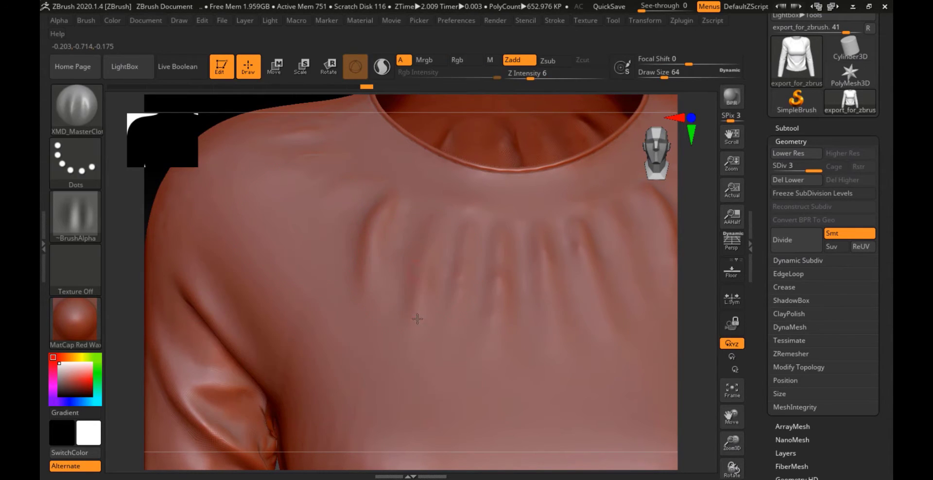
{"action": "key", "text": "space"}
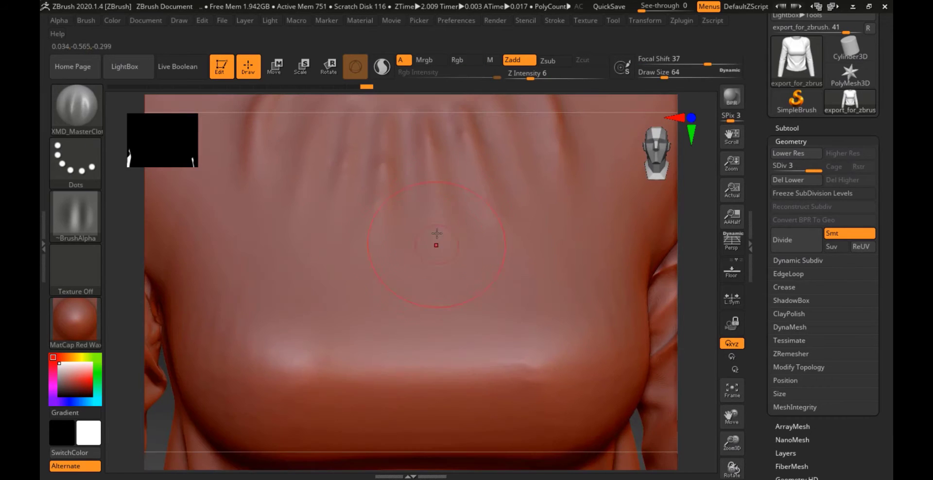
Set the draw size to 54 and sculpt drape folds on the front of the shirt's left sleeve around the armpit.
{"action": "key", "text": "ctrl"}
{"action": "mouse_move", "coordinate": [427, 329]}
{"action": "right_mouse_down"}
{"action": "mouse_move", "coordinate": [375, 256]}
{"action": "mouse_move", "coordinate": [384, 302]}
{"action": "mouse_move", "coordinate": [352, 339]}
{"action": "mouse_move", "coordinate": [428, 292]}
{"action": "mouse_move", "coordinate": [493, 344]}
{"action": "mouse_move", "coordinate": [466, 360]}
{"action": "mouse_move", "coordinate": [435, 227]}
{"action": "mouse_move", "coordinate": [352, 307]}
{"action": "right_mouse_up"}
{"action": "key", "text": "space"}
{"action": "left_click", "coordinate": [407, 237]}
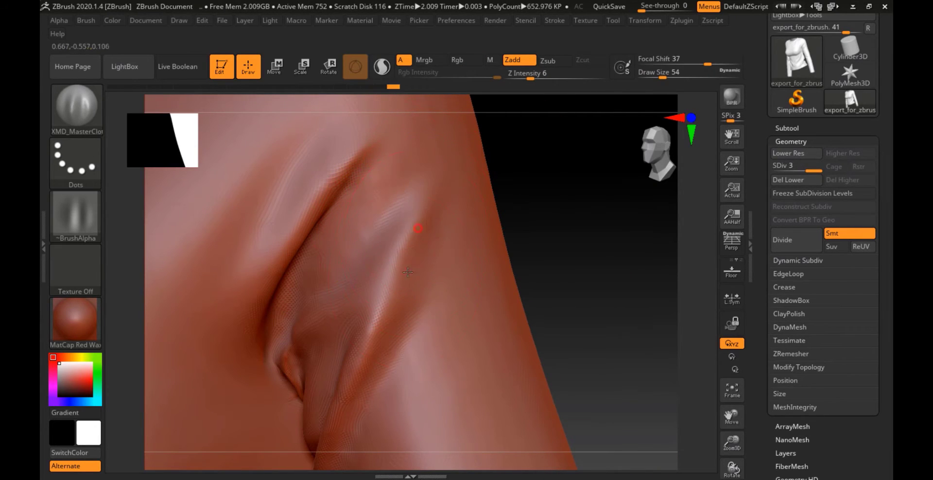
{"action": "right_click_drag", "start_coordinate": [380, 124], "coordinate": [408, 239]}
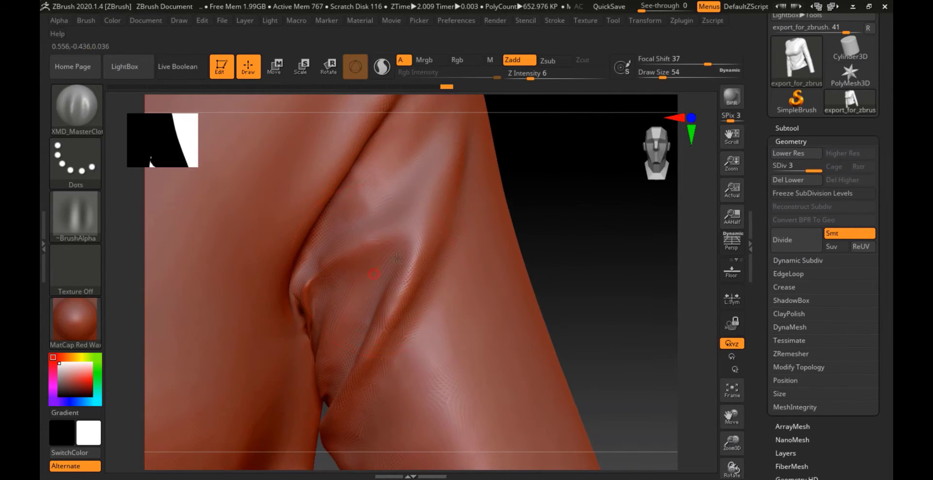
{"action": "right_click_drag", "start_coordinate": [315, 281], "coordinate": [364, 234]}
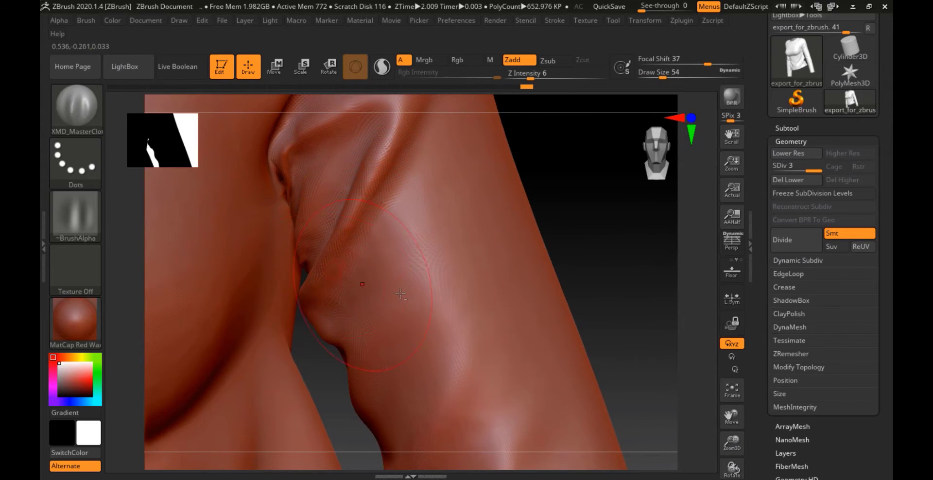
Sculpt soft drape folds across the inner elbow of the shirt's left sleeve.
{"action": "right_click_drag", "start_coordinate": [400, 293], "coordinate": [486, 282]}
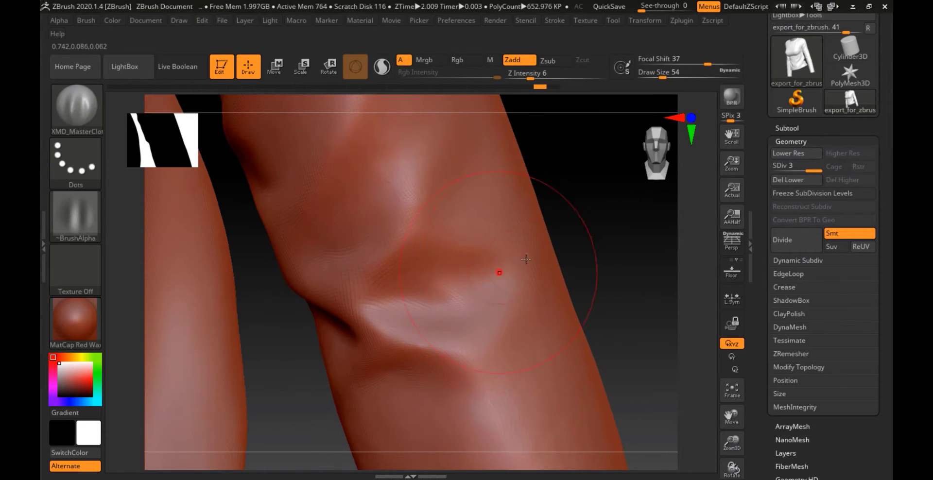
{"action": "right_click_drag", "start_coordinate": [525, 260], "coordinate": [441, 290]}
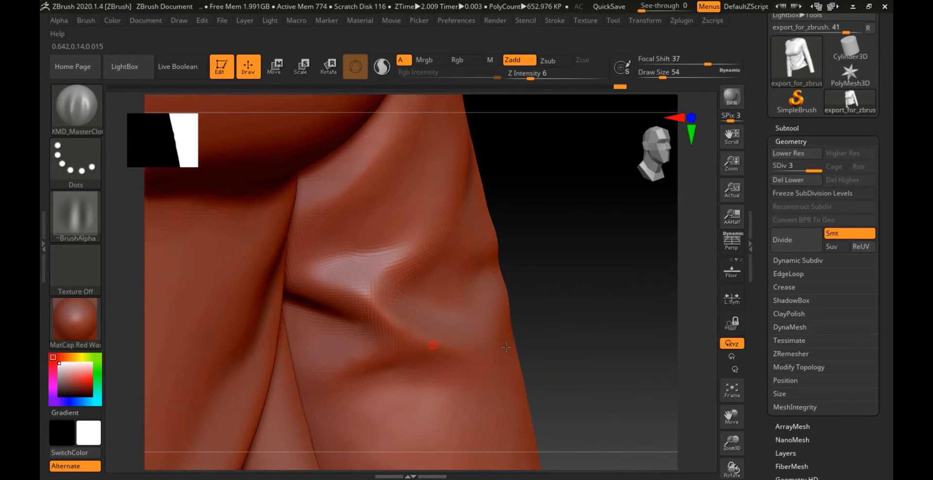
{"action": "right_click_drag", "start_coordinate": [506, 347], "coordinate": [342, 346]}
{"action": "right_click_drag", "start_coordinate": [414, 352], "coordinate": [528, 169]}
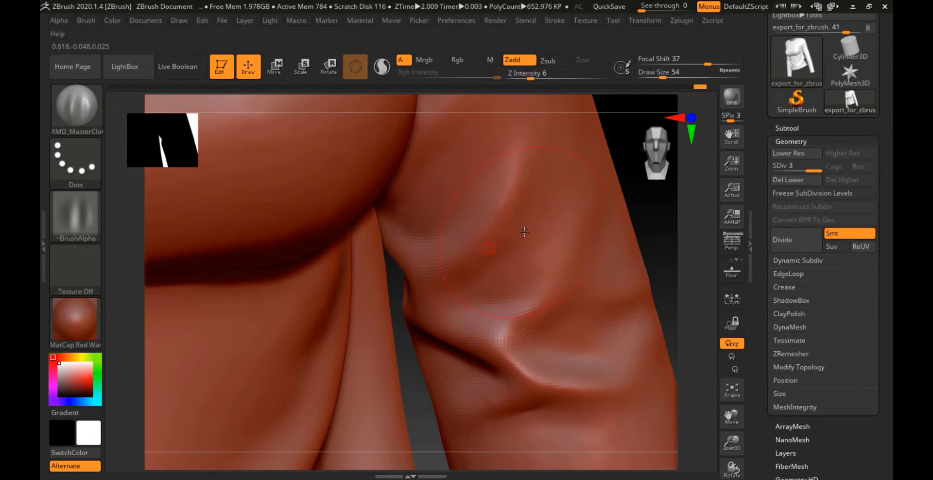
{"action": "right_click_drag", "start_coordinate": [606, 207], "coordinate": [535, 236], "text": "alt"}
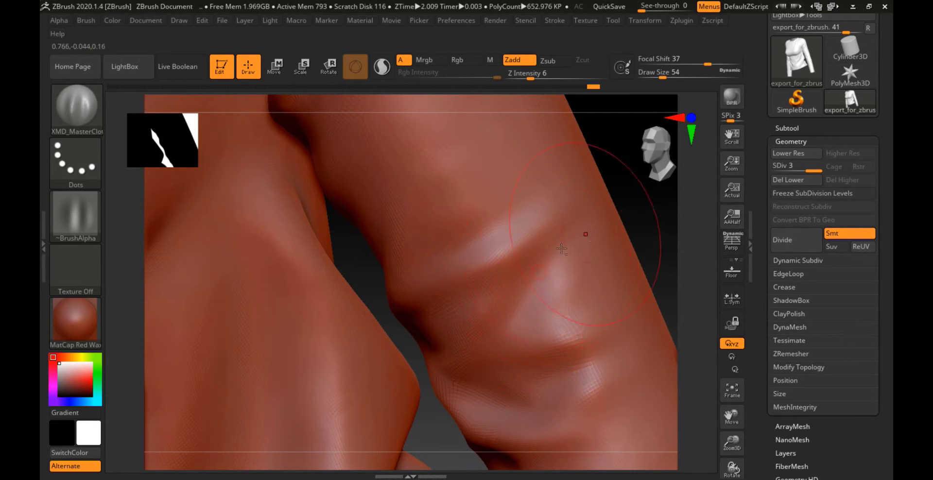
Sculpt drape folds at the elbow and armpit on the front of the shirt's right sleeve.
{"action": "right_click_drag", "start_coordinate": [589, 319], "coordinate": [370, 251], "text": "ctrl"}
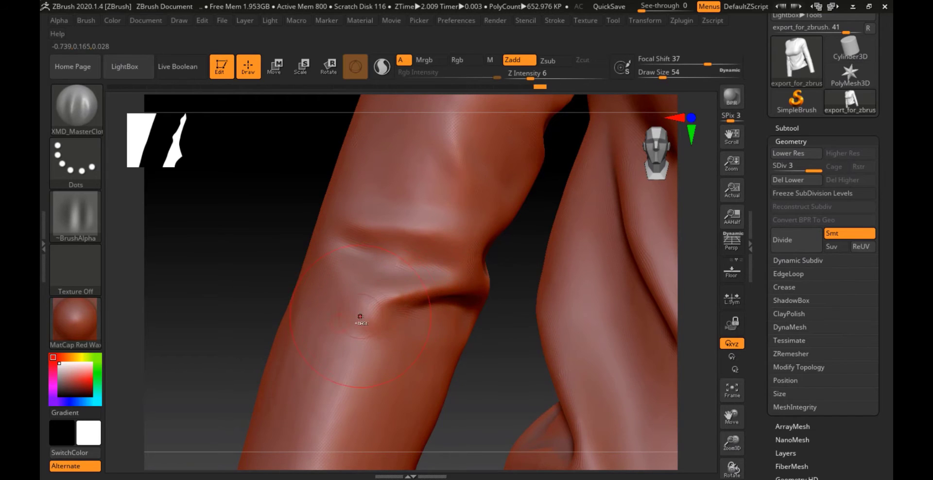
{"action": "right_click_drag", "start_coordinate": [360, 316], "coordinate": [453, 251]}
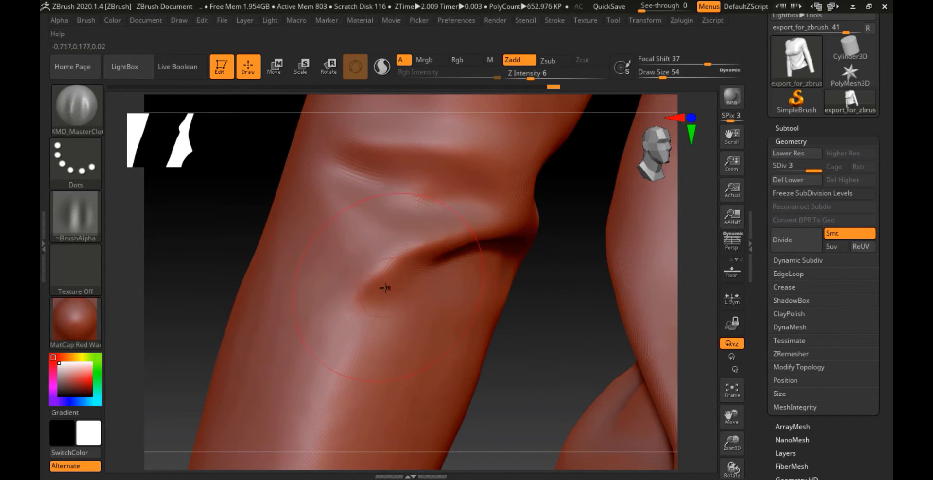
{"action": "right_click_drag", "start_coordinate": [376, 263], "coordinate": [422, 231]}
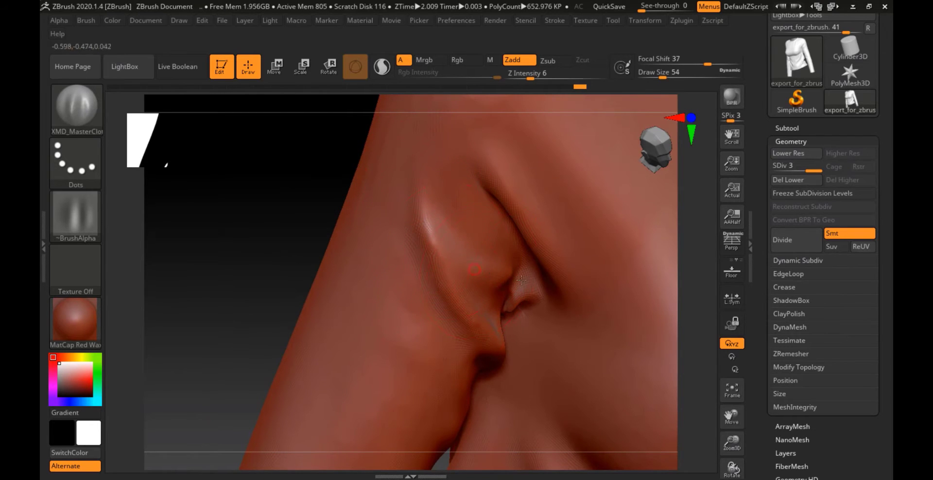
{"action": "right_click_drag", "start_coordinate": [505, 276], "coordinate": [490, 304]}
Sculpt diagonal drape folds on the back of the left sleeve below the armpit.
{"action": "mouse_move", "coordinate": [538, 242]}
{"action": "right_mouse_down"}
{"action": "mouse_move", "coordinate": [408, 307]}
{"action": "mouse_move", "coordinate": [475, 354]}
{"action": "mouse_move", "coordinate": [437, 340]}
{"action": "mouse_move", "coordinate": [531, 366]}
{"action": "mouse_move", "coordinate": [374, 326]}
{"action": "mouse_move", "coordinate": [454, 232]}
{"action": "right_mouse_up"}
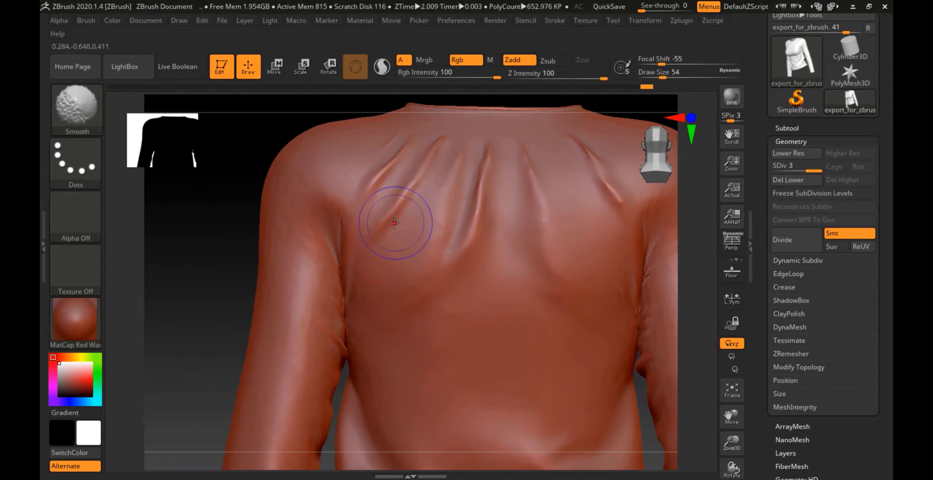
{"action": "mouse_move", "coordinate": [505, 299]}
{"action": "right_mouse_down", "text": "alt"}
{"action": "mouse_move", "coordinate": [367, 285]}
{"action": "mouse_move", "coordinate": [316, 229]}
{"action": "right_mouse_up", "text": "alt"}
{"action": "left_click_drag", "start_coordinate": [317, 229], "coordinate": [293, 174]}
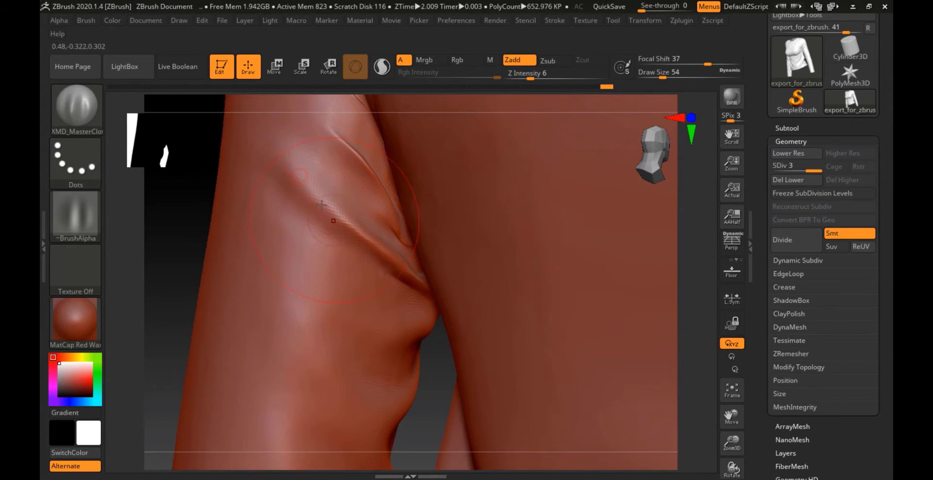
{"action": "right_click_drag", "start_coordinate": [322, 205], "coordinate": [389, 239], "text": "alt"}
{"action": "left_click_drag", "start_coordinate": [389, 240], "coordinate": [362, 204]}
{"action": "right_click_drag", "start_coordinate": [362, 204], "coordinate": [422, 282]}
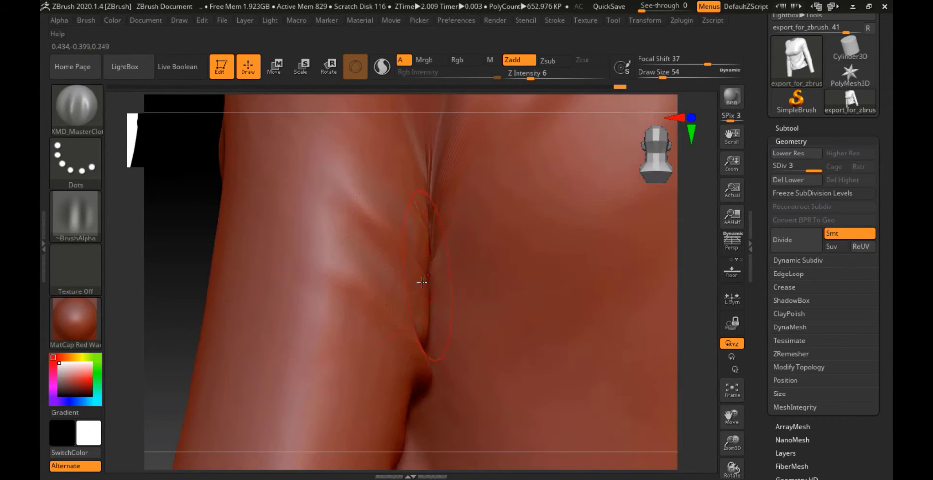
{"action": "left_click_drag", "start_coordinate": [338, 251], "coordinate": [343, 264]}
{"action": "mouse_move", "coordinate": [343, 265]}
{"action": "right_mouse_down"}
{"action": "mouse_move", "coordinate": [416, 321]}
{"action": "mouse_move", "coordinate": [392, 258]}
{"action": "right_mouse_up"}
{"action": "left_click_drag", "start_coordinate": [321, 233], "coordinate": [354, 246]}
Sculpt folds on the back of the right sleeve below the armpit, reducing the draw size to 35 for finer ones.
{"action": "mouse_move", "coordinate": [353, 246]}
{"action": "right_mouse_down", "text": "ctrl"}
{"action": "mouse_move", "coordinate": [418, 357]}
{"action": "mouse_move", "coordinate": [519, 305]}
{"action": "mouse_move", "coordinate": [437, 367]}
{"action": "right_mouse_up", "text": "ctrl"}
{"action": "mouse_move", "coordinate": [437, 367]}
{"action": "right_mouse_down", "text": "ctrl"}
{"action": "mouse_move", "coordinate": [422, 340]}
{"action": "mouse_move", "coordinate": [410, 350]}
{"action": "right_mouse_up", "text": "ctrl"}
{"action": "left_click_drag", "start_coordinate": [394, 348], "coordinate": [419, 318]}
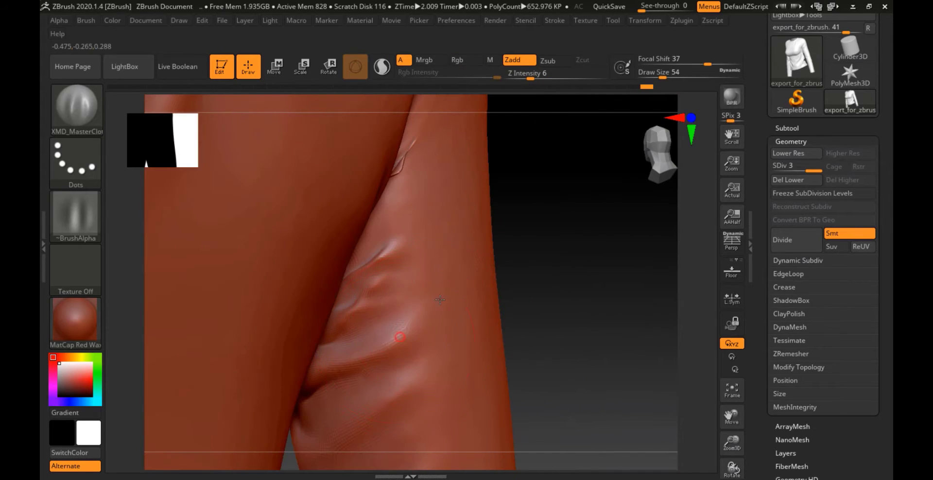
{"action": "key", "text": "space"}
{"action": "left_click_drag", "start_coordinate": [437, 288], "coordinate": [427, 288]}
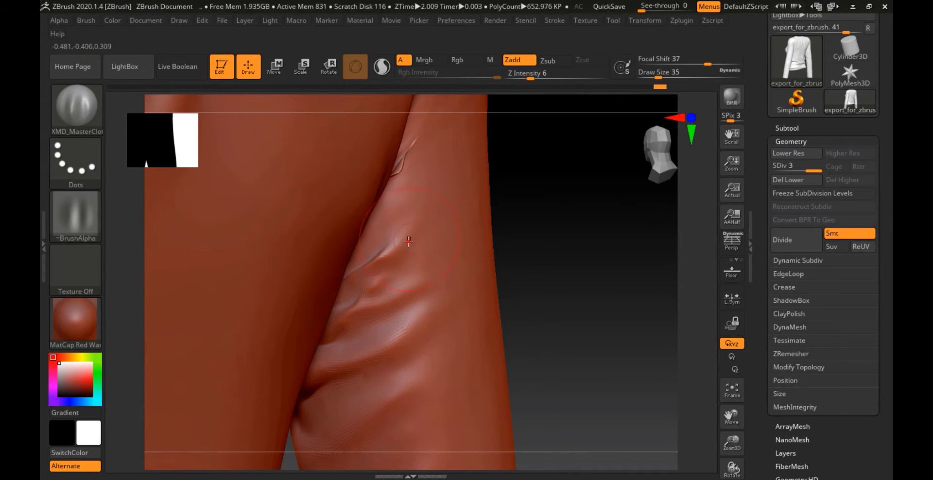
{"action": "left_click_drag", "start_coordinate": [408, 242], "coordinate": [416, 215]}
Continue sculpting small folds down the back of the right sleeve toward the elbow.
{"action": "right_click_drag", "start_coordinate": [404, 360], "coordinate": [415, 277], "text": "alt"}
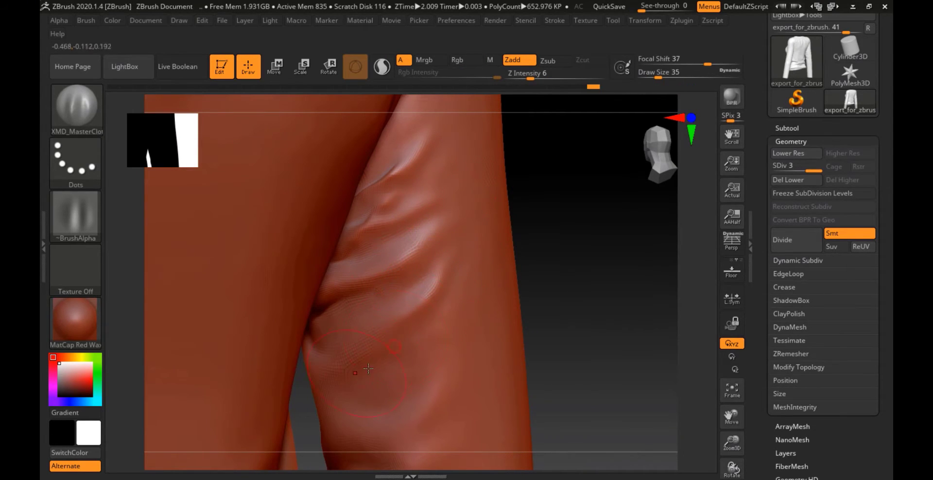
{"action": "right_click_drag", "start_coordinate": [368, 358], "coordinate": [377, 277], "text": "alt"}
{"action": "right_click_drag", "start_coordinate": [368, 337], "coordinate": [357, 330]}
{"action": "left_click_drag", "start_coordinate": [338, 383], "coordinate": [414, 333]}
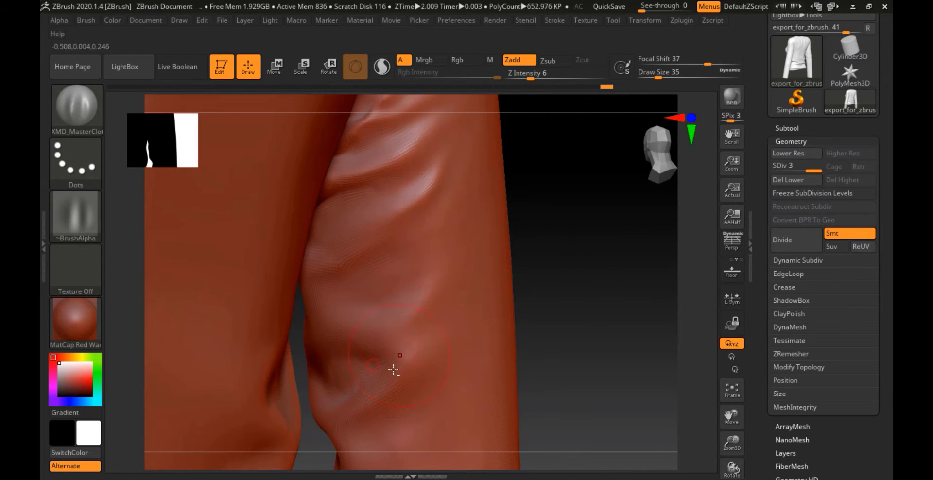
{"action": "mouse_move", "coordinate": [455, 297]}
{"action": "right_mouse_down"}
{"action": "mouse_move", "coordinate": [442, 331]}
{"action": "mouse_move", "coordinate": [394, 252]}
{"action": "right_mouse_up"}
Set the draw size to 65 and sculpt a larger fold at the back of the right elbow.
{"action": "key", "text": "space"}
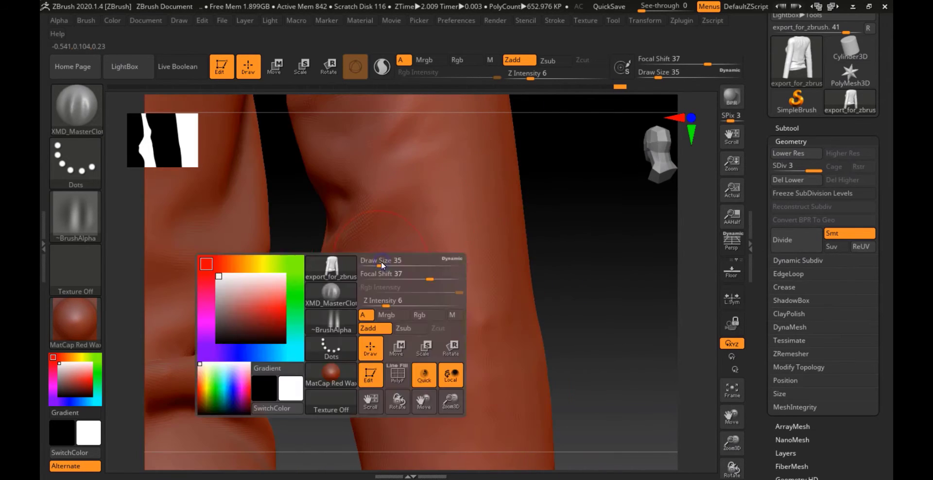
{"action": "left_click_drag", "start_coordinate": [381, 260], "coordinate": [395, 261]}
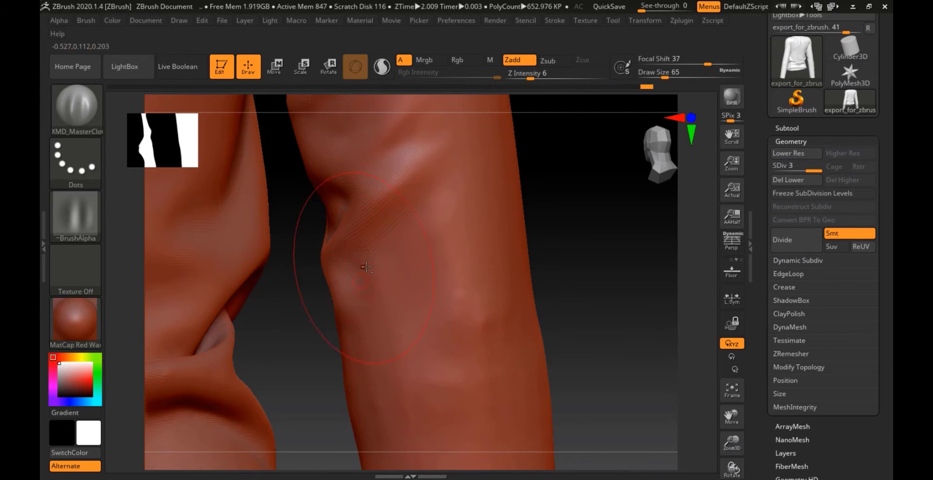
{"action": "right_click_drag", "start_coordinate": [366, 267], "coordinate": [432, 287]}
{"action": "right_click_drag", "start_coordinate": [433, 286], "coordinate": [412, 304]}
{"action": "right_click_drag", "start_coordinate": [412, 304], "coordinate": [427, 335], "text": "ctrl"}
{"action": "right_click_drag", "start_coordinate": [428, 335], "coordinate": [446, 419], "text": "ctrl"}
Set the draw size to 108 and sculpt broad drape folds across the lower back of the shirt.
{"action": "key", "text": "space"}
{"action": "left_click_drag", "start_coordinate": [283, 261], "coordinate": [290, 261]}
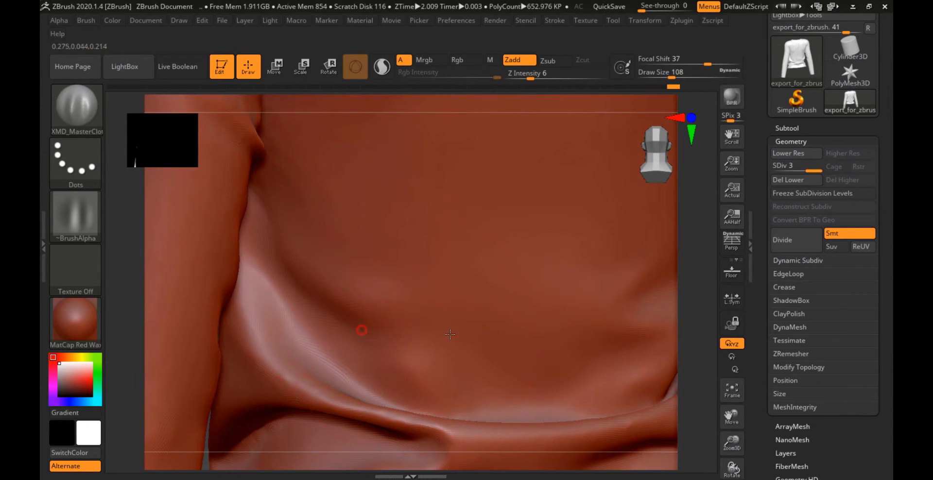
{"action": "mouse_move", "coordinate": [437, 310]}
{"action": "right_mouse_down", "text": "ctrl"}
{"action": "mouse_move", "coordinate": [523, 375]}
{"action": "mouse_move", "coordinate": [389, 291]}
{"action": "right_mouse_up", "text": "ctrl"}
{"action": "right_click_drag", "start_coordinate": [390, 291], "coordinate": [390, 346], "text": "ctrl"}
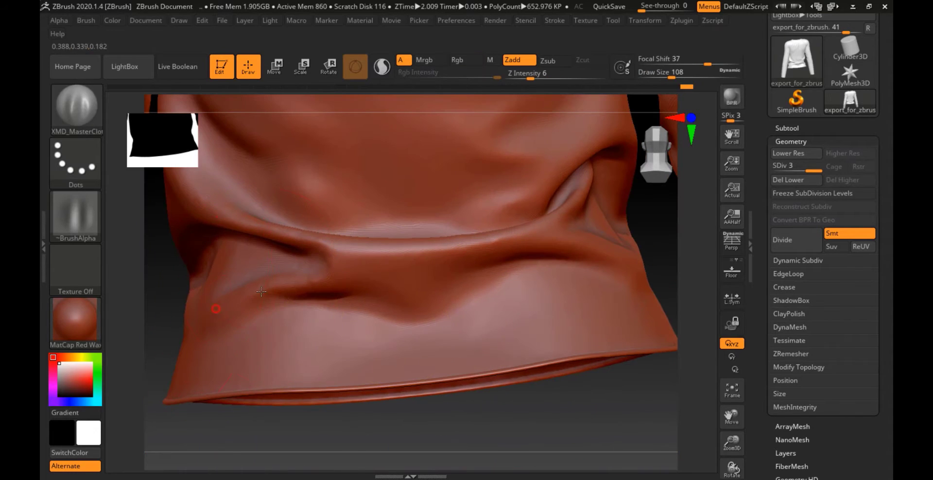
Set the draw size to 74 and sculpt folds just above the shirt's back hem.
{"action": "key", "text": "space"}
{"action": "left_click_drag", "start_coordinate": [275, 287], "coordinate": [270, 286]}
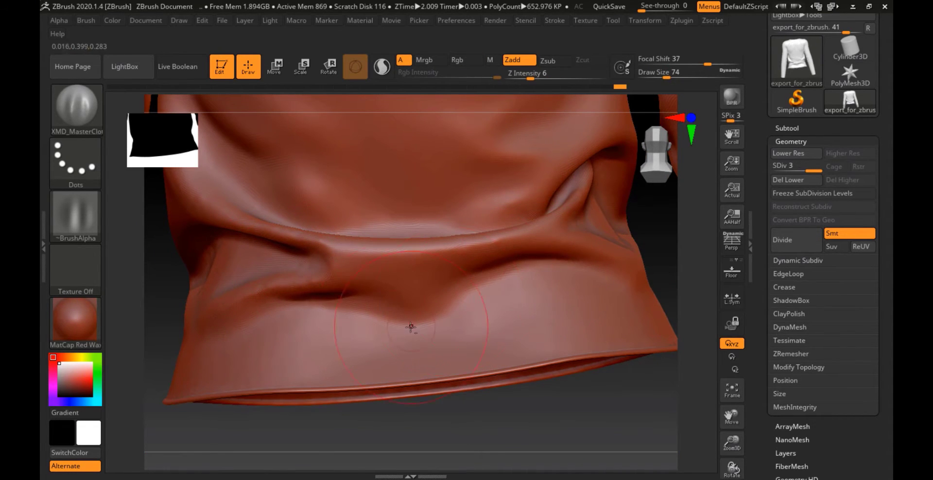
{"action": "right_click_drag", "start_coordinate": [267, 348], "coordinate": [538, 263]}
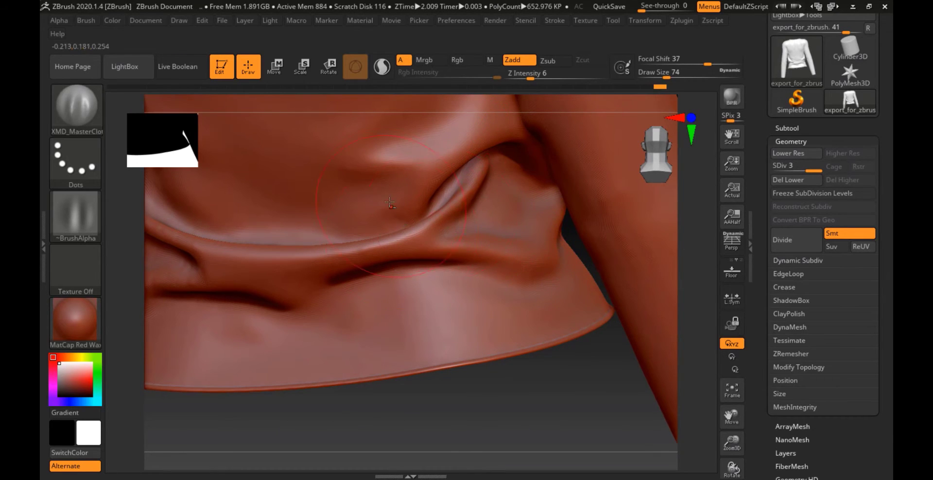
Undo the last stroke and sculpt the curved fold on the lower back above the waist crease.
{"action": "right_click_drag", "start_coordinate": [389, 203], "coordinate": [435, 260], "text": "alt"}
{"action": "left_click_drag", "start_coordinate": [396, 208], "coordinate": [490, 226]}
{"action": "key", "text": "ctrl+z"}
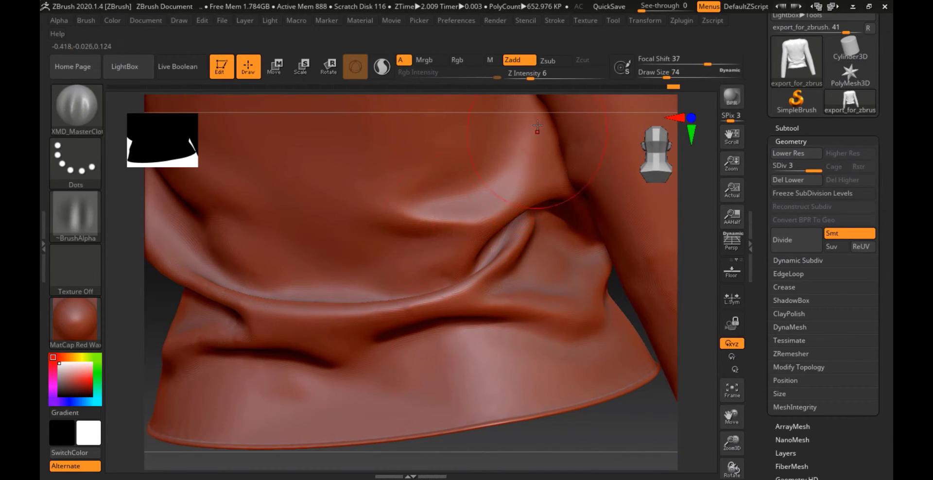
{"action": "left_click_drag", "start_coordinate": [416, 214], "coordinate": [382, 199]}
Sculpt drape folds across the front of the torso from below the bust to the hem.
{"action": "right_click_drag", "start_coordinate": [428, 233], "coordinate": [447, 294], "text": "ctrl"}
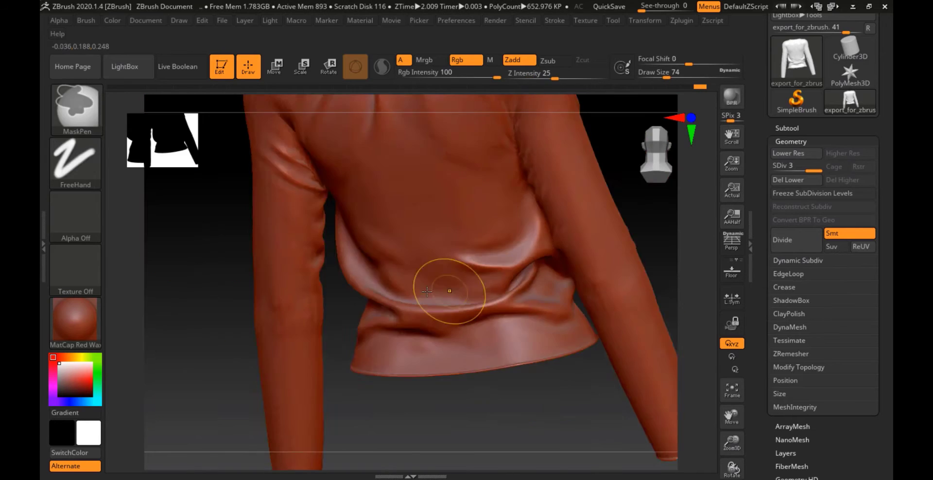
{"action": "mouse_move", "coordinate": [389, 286]}
{"action": "right_mouse_down"}
{"action": "mouse_move", "coordinate": [436, 263]}
{"action": "mouse_move", "coordinate": [529, 297]}
{"action": "mouse_move", "coordinate": [490, 209]}
{"action": "mouse_move", "coordinate": [544, 313]}
{"action": "mouse_move", "coordinate": [510, 358]}
{"action": "mouse_move", "coordinate": [525, 310]}
{"action": "mouse_move", "coordinate": [458, 318]}
{"action": "mouse_move", "coordinate": [427, 262]}
{"action": "right_mouse_up"}
{"action": "right_click_drag", "start_coordinate": [393, 302], "coordinate": [355, 384], "text": "ctrl"}
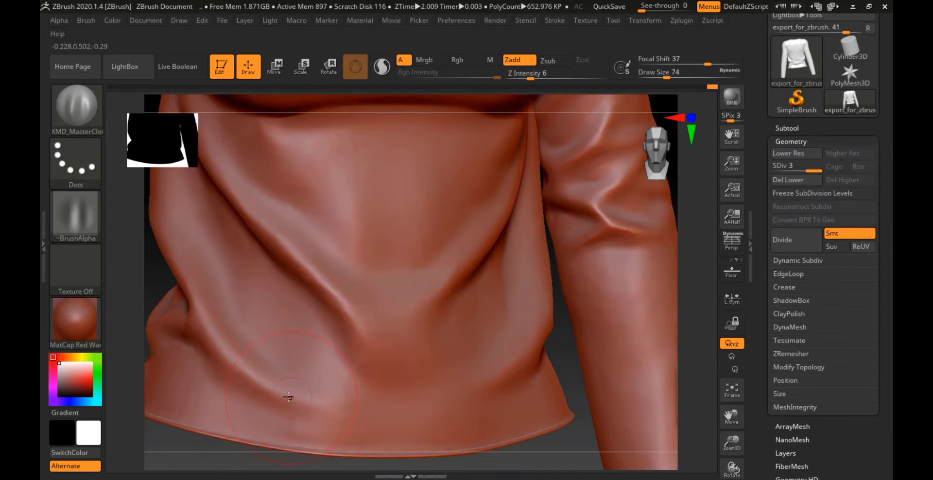
{"action": "right_click_drag", "start_coordinate": [288, 398], "coordinate": [464, 401]}
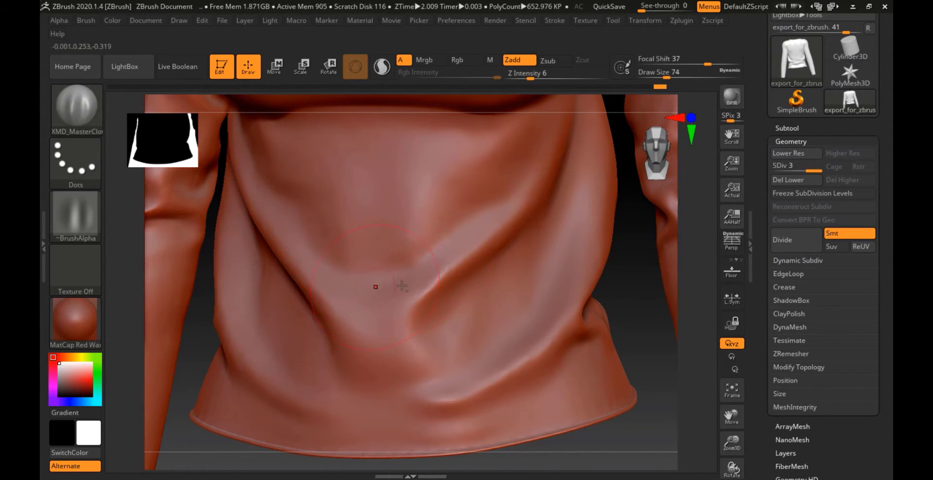
{"action": "right_click_drag", "start_coordinate": [401, 286], "coordinate": [511, 231]}
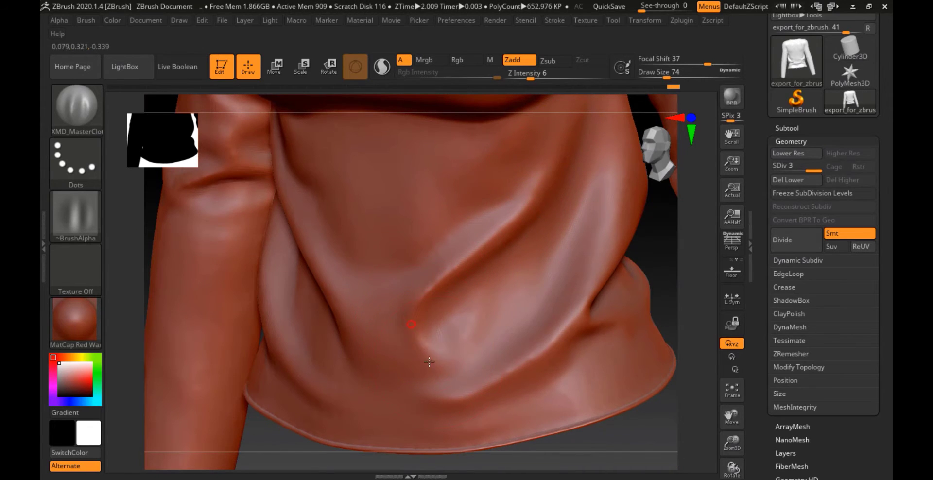
{"action": "right_click_drag", "start_coordinate": [429, 361], "coordinate": [296, 309]}
{"action": "right_click_drag", "start_coordinate": [453, 364], "coordinate": [335, 289], "text": "ctrl"}
{"action": "right_click_drag", "start_coordinate": [335, 289], "coordinate": [505, 290], "text": "alt"}
{"action": "left_click_drag", "start_coordinate": [529, 284], "coordinate": [573, 297], "text": "shift"}
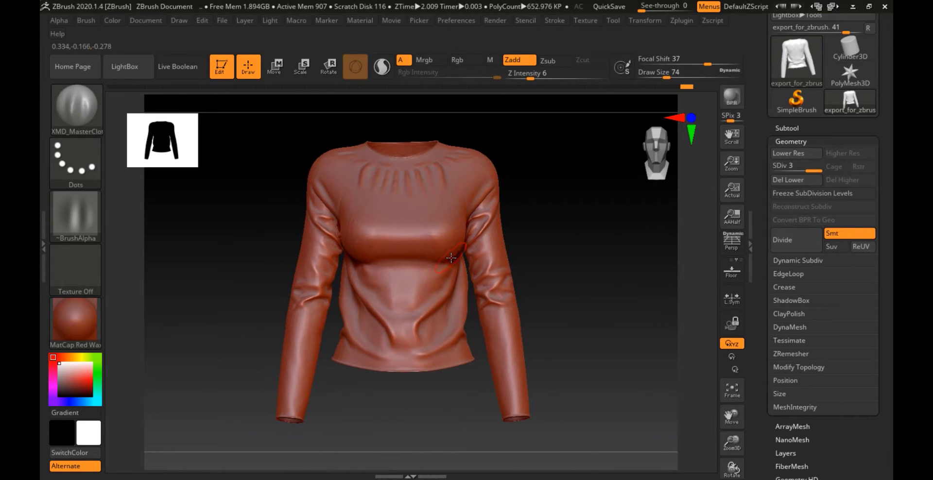
Lower the shirt to subdivision level 1 and load the compact_UI interface layout.
{"action": "left_click_drag", "start_coordinate": [818, 167], "coordinate": [777, 168]}
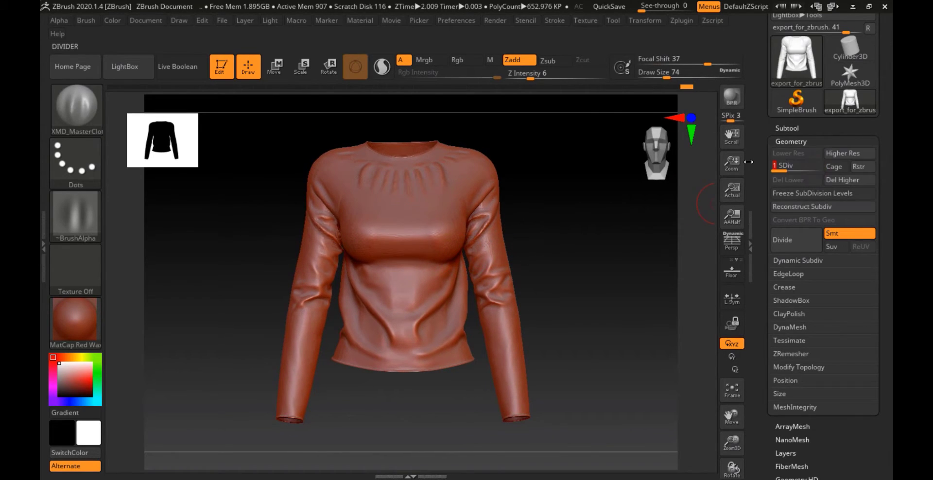
{"action": "left_click", "coordinate": [832, 6]}
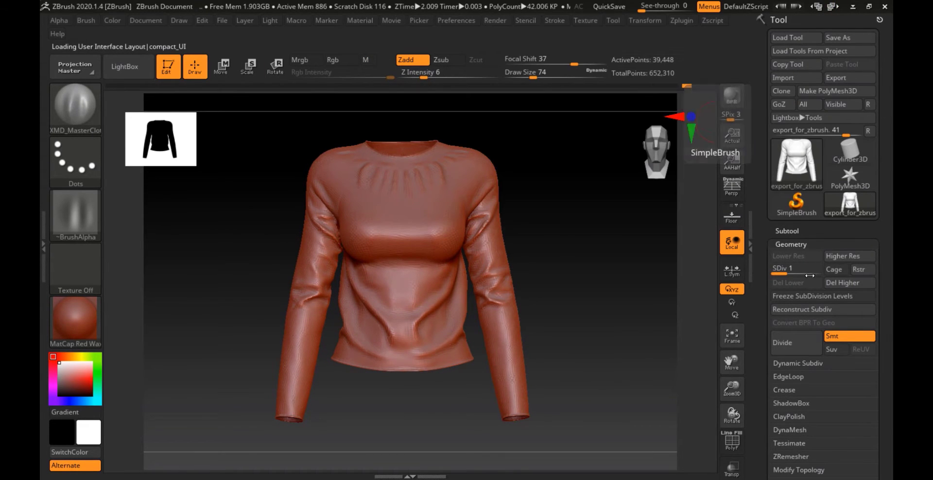
{"action": "left_click_drag", "start_coordinate": [776, 269], "coordinate": [724, 272]}
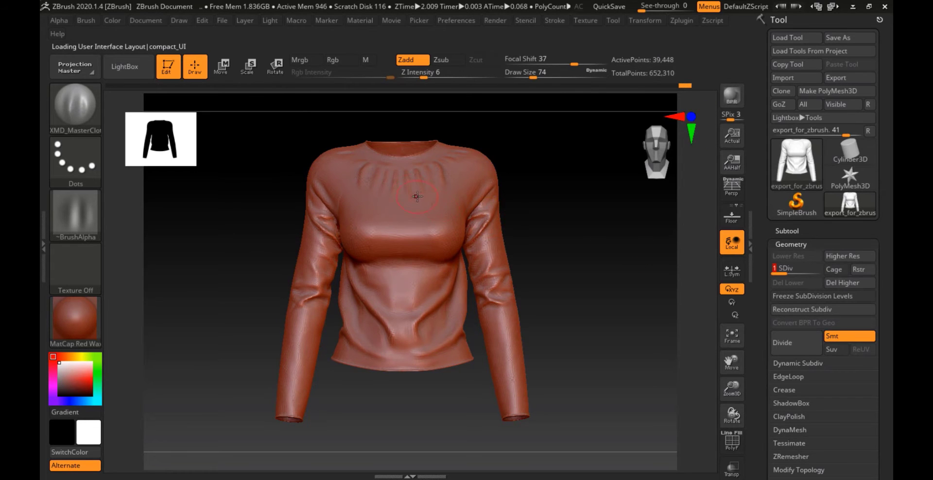
{"action": "mouse_move", "coordinate": [407, 171]}
{"action": "right_mouse_down", "text": "ctrl"}
{"action": "mouse_move", "coordinate": [400, 248]}
{"action": "mouse_move", "coordinate": [452, 246]}
{"action": "mouse_move", "coordinate": [389, 246]}
{"action": "right_mouse_up", "text": "ctrl"}
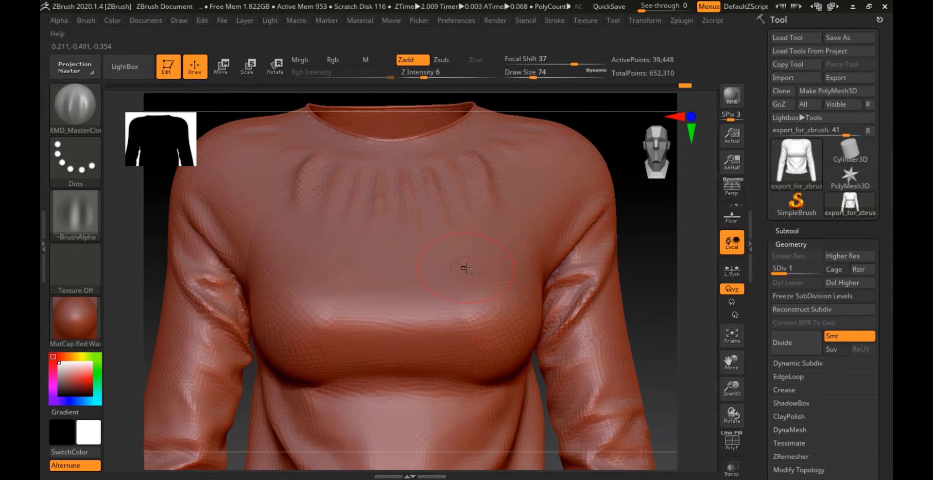
{"action": "right_click_drag", "start_coordinate": [464, 267], "coordinate": [456, 202], "text": "alt"}
{"action": "right_click_drag", "start_coordinate": [447, 335], "coordinate": [439, 283], "text": "ctrl"}
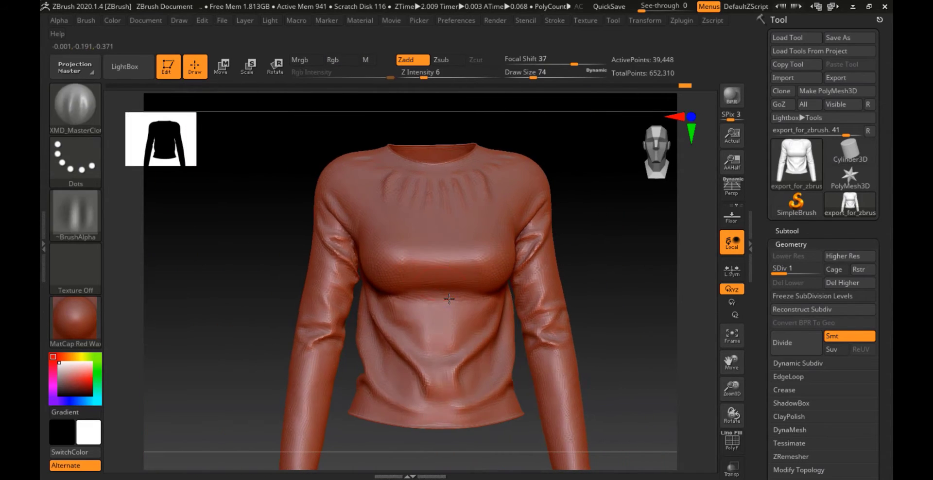
{"action": "right_click", "coordinate": [438, 284]}
{"action": "right_click_drag", "start_coordinate": [576, 304], "coordinate": [553, 271], "text": "alt"}
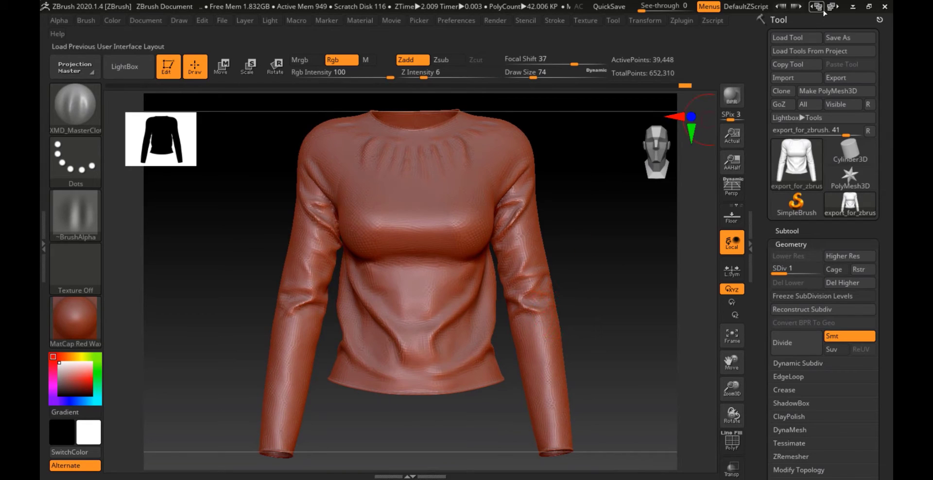
Start a mesh export of the level 1 shirt into the Raglan shirt folder and choose STL as the file type.
{"action": "left_click", "coordinate": [835, 82]}
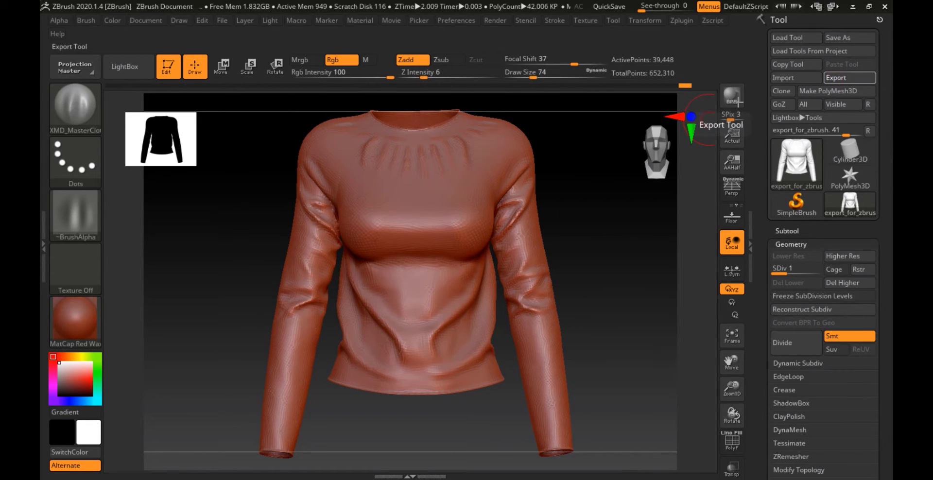
{"action": "left_click", "coordinate": [180, 228]}
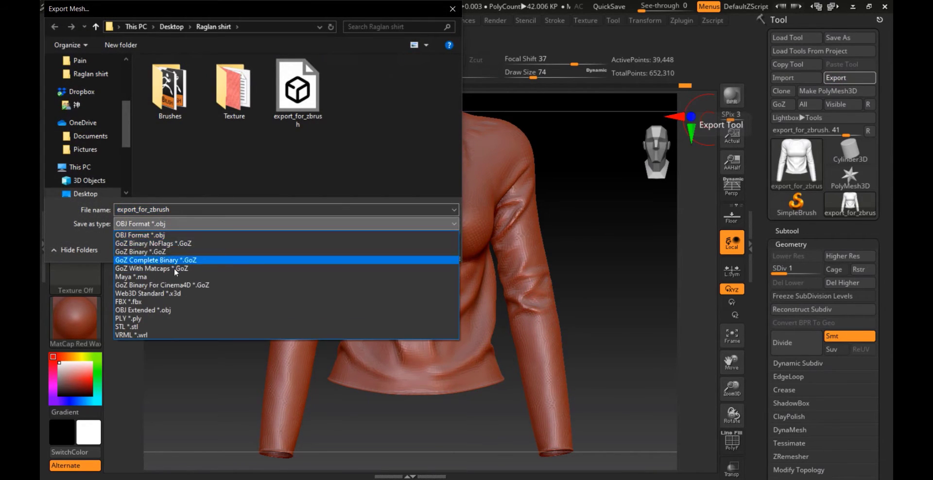
{"action": "left_click", "coordinate": [190, 297]}
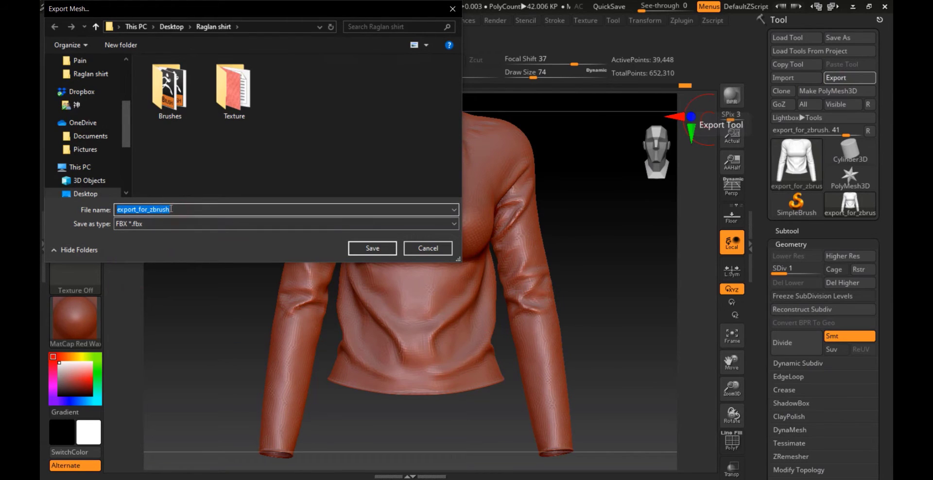
{"action": "left_click_drag", "start_coordinate": [170, 209], "coordinate": [152, 212]}
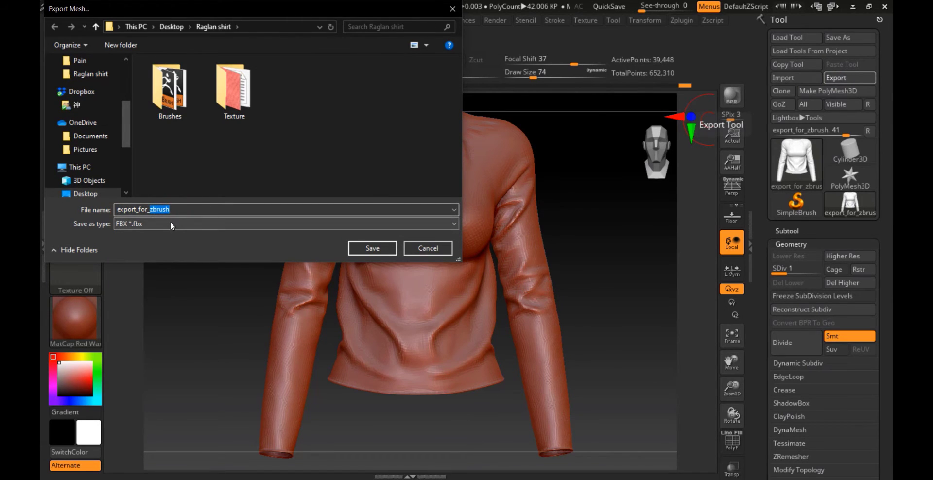
{"action": "left_click", "coordinate": [171, 227]}
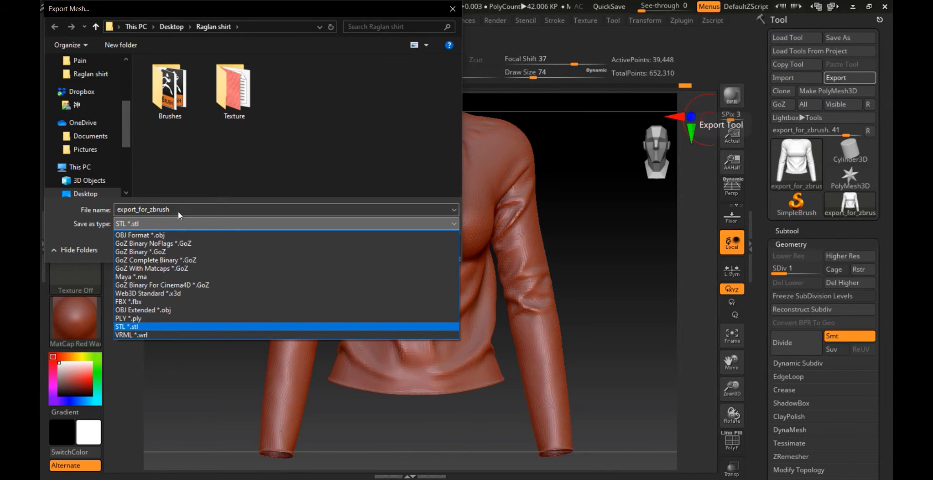
{"action": "left_click", "coordinate": [177, 213]}
Name the STL file export_for_substance_low and export it with the default STL options.
{"action": "left_click_drag", "start_coordinate": [177, 211], "coordinate": [116, 210]}
{"action": "left_click", "coordinate": [162, 209]}
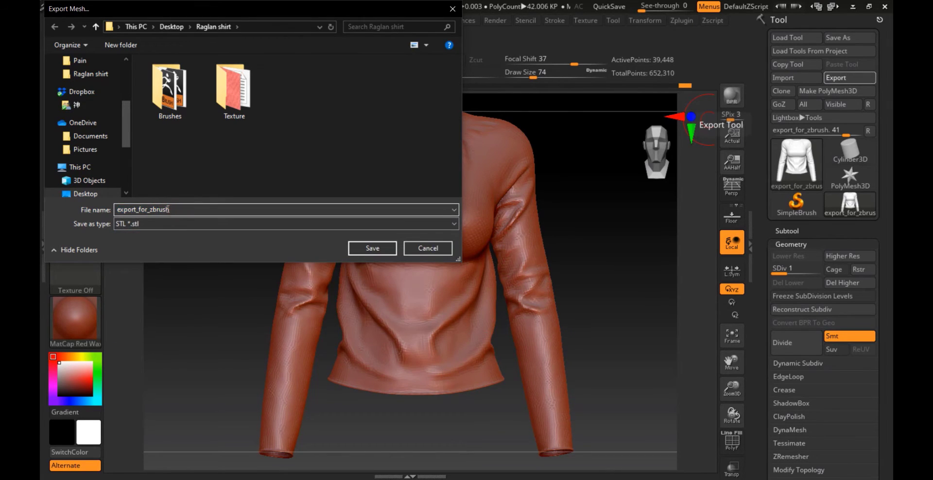
{"action": "key", "text": "BackSpace"}
{"action": "key", "text": "BackSpace"}
{"action": "key", "text": "BackSpace"}
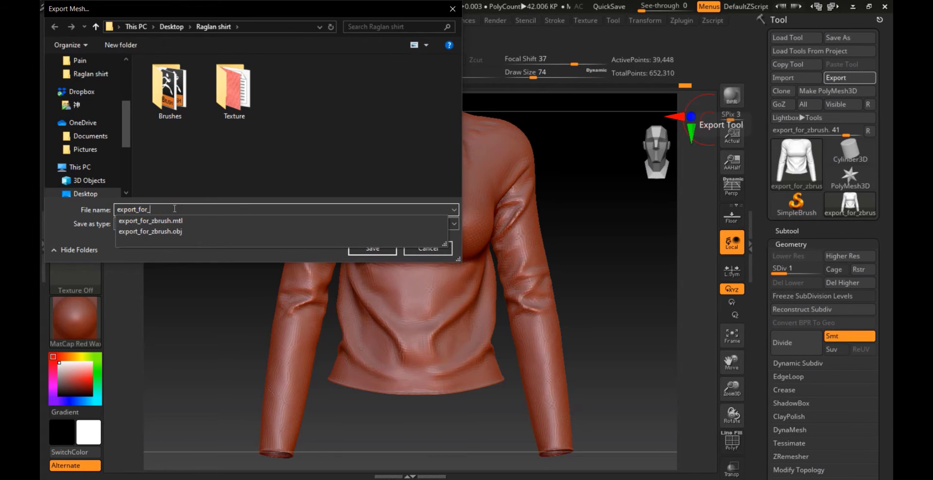
{"action": "type", "text": "substance_low"}
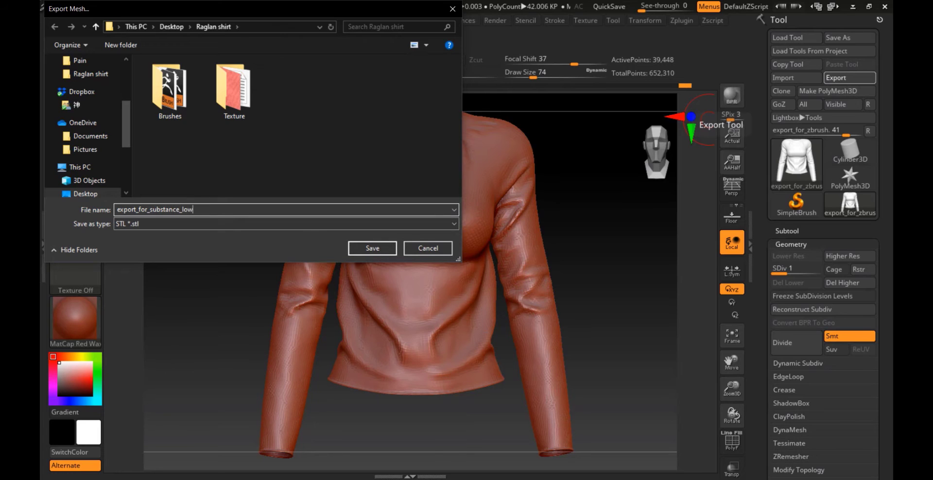
{"action": "key", "text": "Return"}
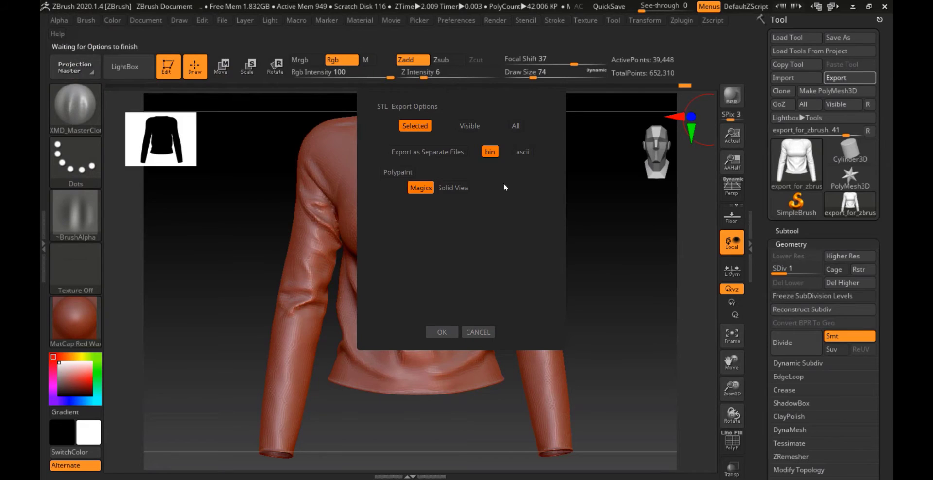
{"action": "left_click", "coordinate": [443, 330]}
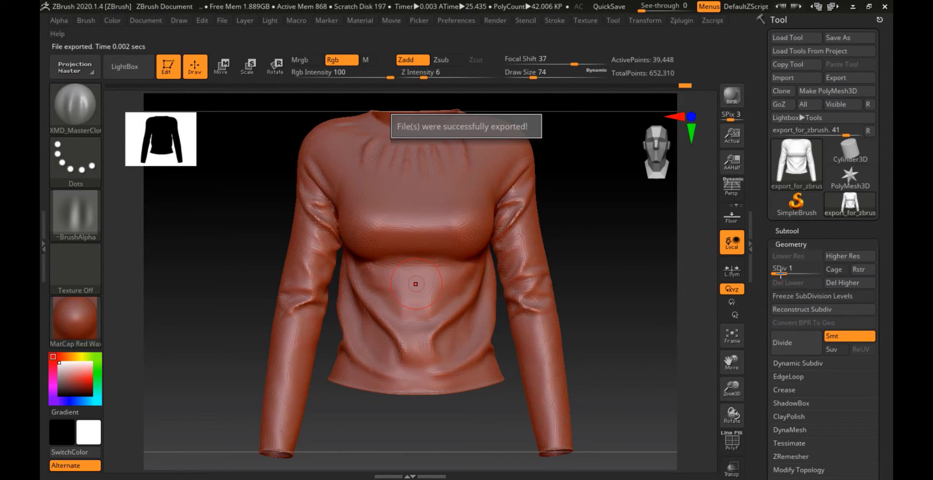
Raise the shirt to subdivision level 3 and delete the export_for_substance_low STL file from the export folder.
{"action": "left_click_drag", "start_coordinate": [779, 273], "coordinate": [821, 273]}
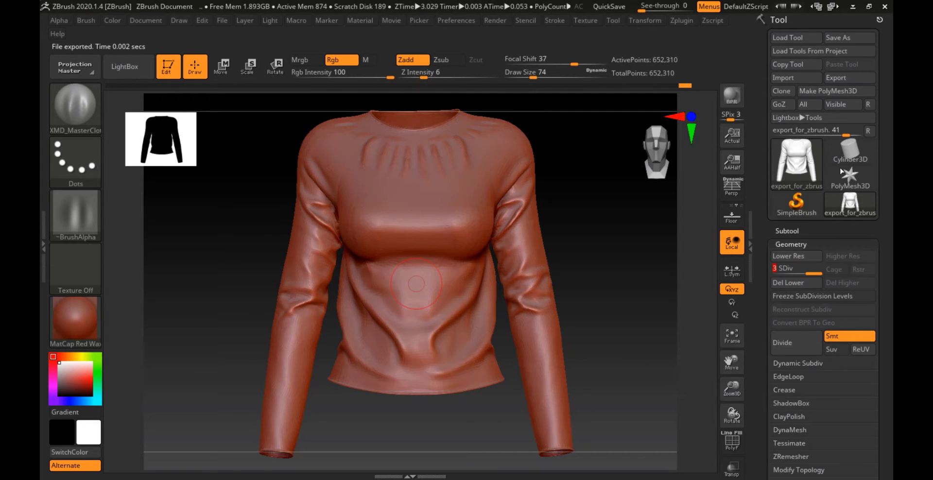
{"action": "left_click", "coordinate": [842, 78]}
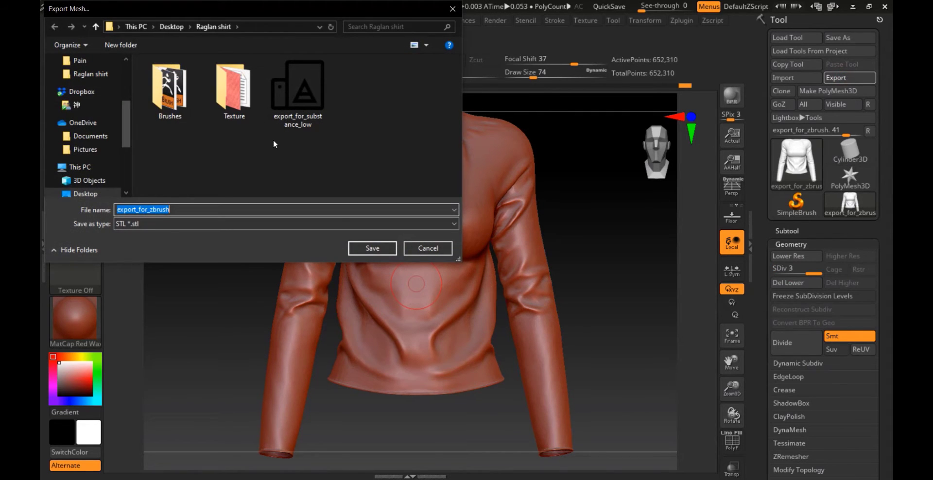
{"action": "left_click", "coordinate": [309, 111]}
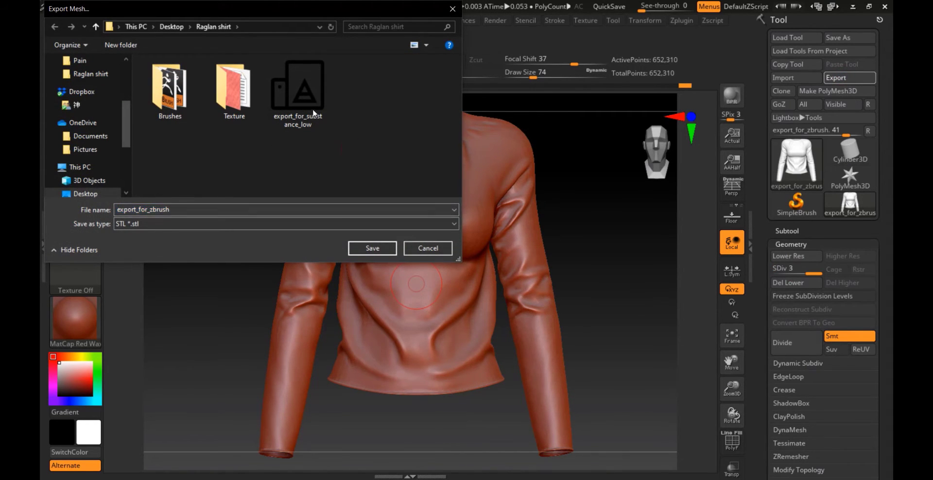
{"action": "right_click", "coordinate": [306, 107]}
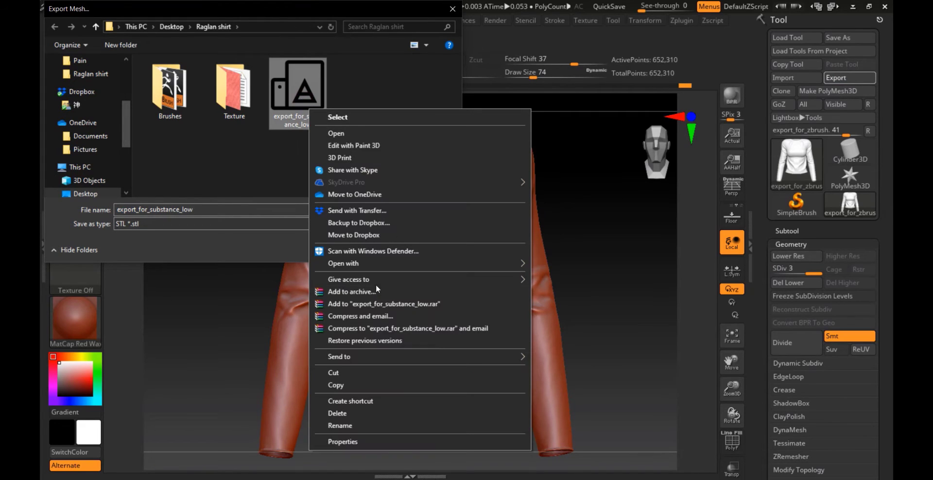
{"action": "left_click", "coordinate": [337, 415]}
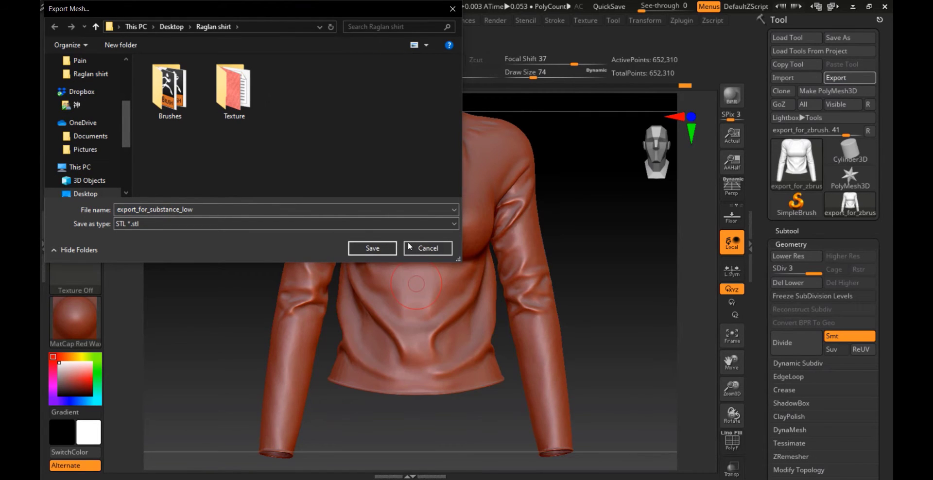
Export the level 3 shirt as an FBX file named export_for_substance_high with the default FBX options.
{"action": "left_click", "coordinate": [201, 208]}
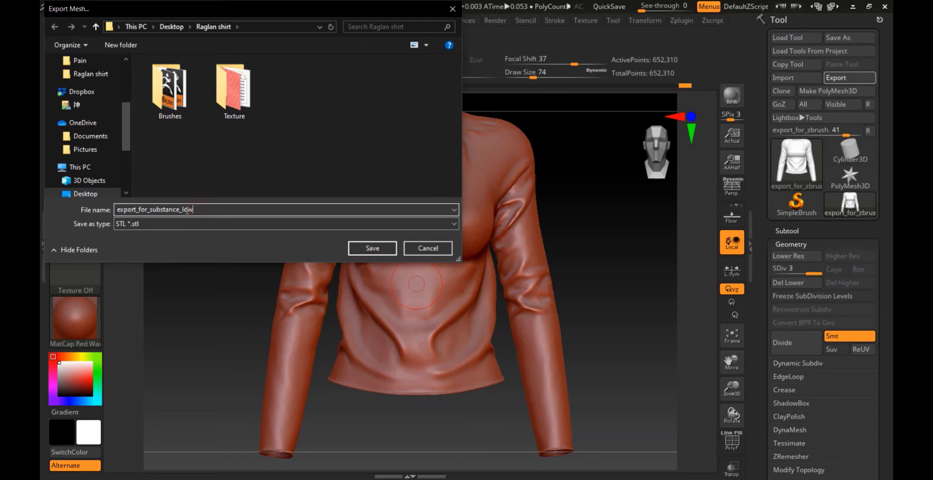
{"action": "left_click", "coordinate": [186, 209], "text": "shift"}
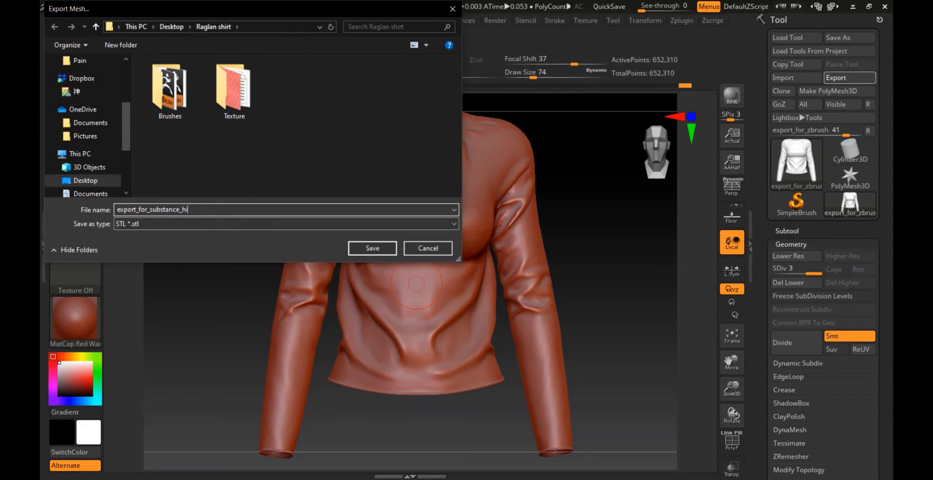
{"action": "left_click", "coordinate": [140, 225]}
{"action": "left_click", "coordinate": [134, 298]}
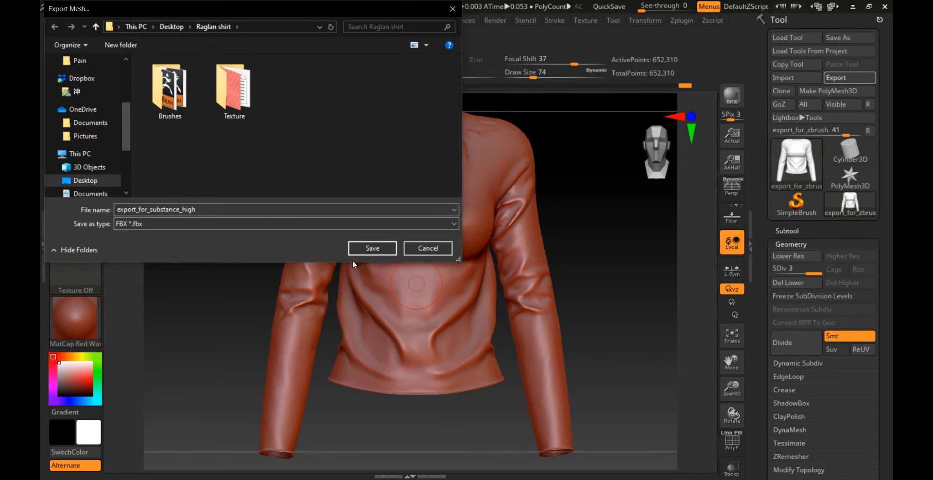
{"action": "left_click", "coordinate": [367, 248]}
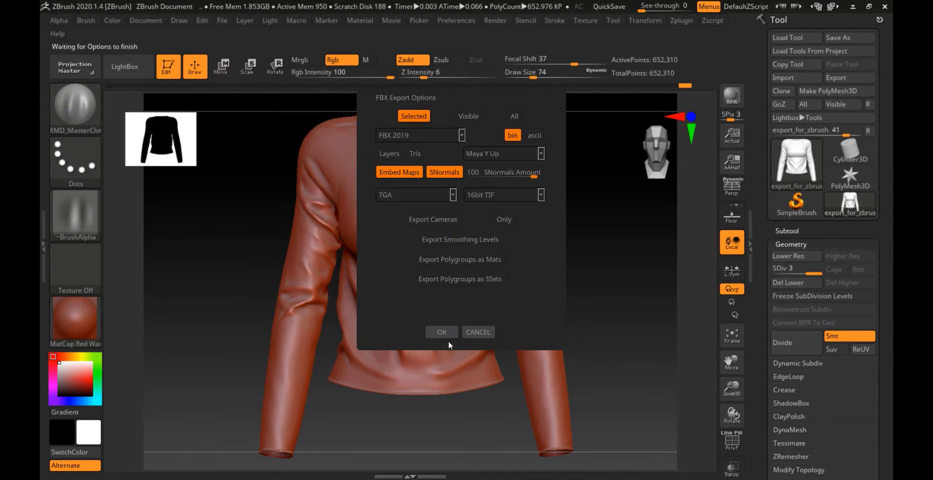
{"action": "left_click", "coordinate": [428, 245]}
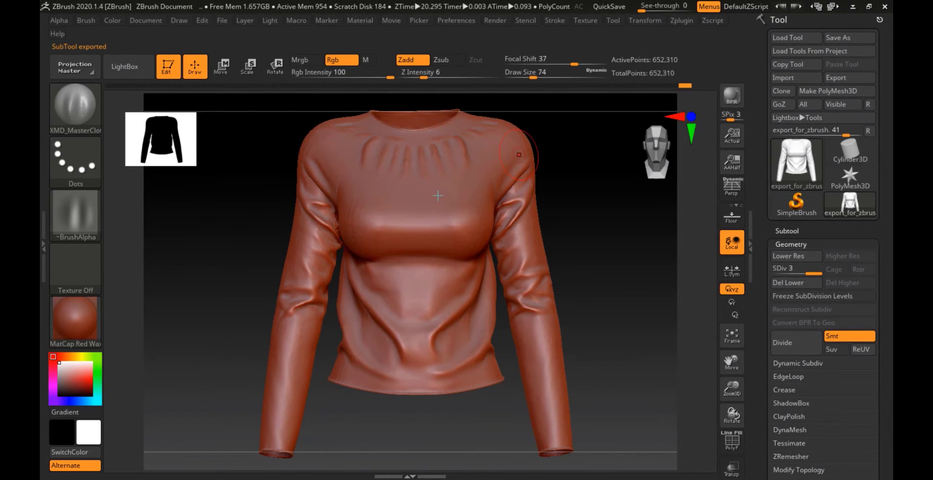
Lower the shirt to subdivision level 1 and export it as an FBX file named export_for_substance_Low.
{"action": "key", "text": "shift+d"}
{"action": "key", "text": "shift+d"}
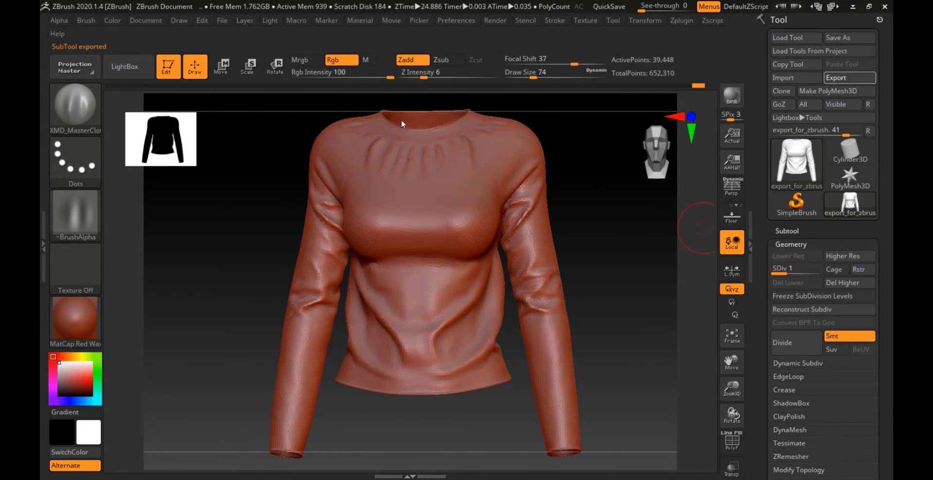
{"action": "left_click", "coordinate": [298, 94]}
{"action": "left_click", "coordinate": [200, 211]}
{"action": "key", "text": "BackSpace"}
{"action": "key", "text": "BackSpace"}
{"action": "key", "text": "BackSpace"}
{"action": "key", "text": "BackSpace"}
{"action": "type", "text": "low"}
{"action": "key", "text": "Return"}
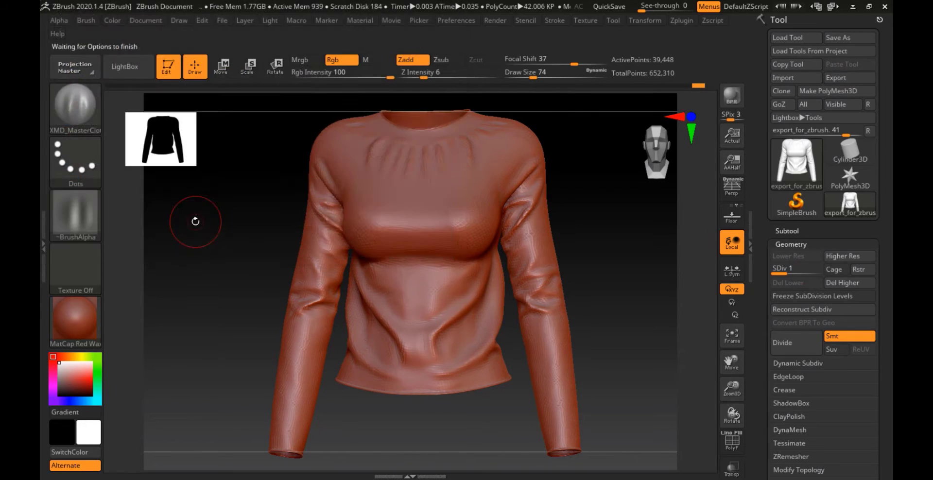
{"action": "left_click", "coordinate": [442, 331]}
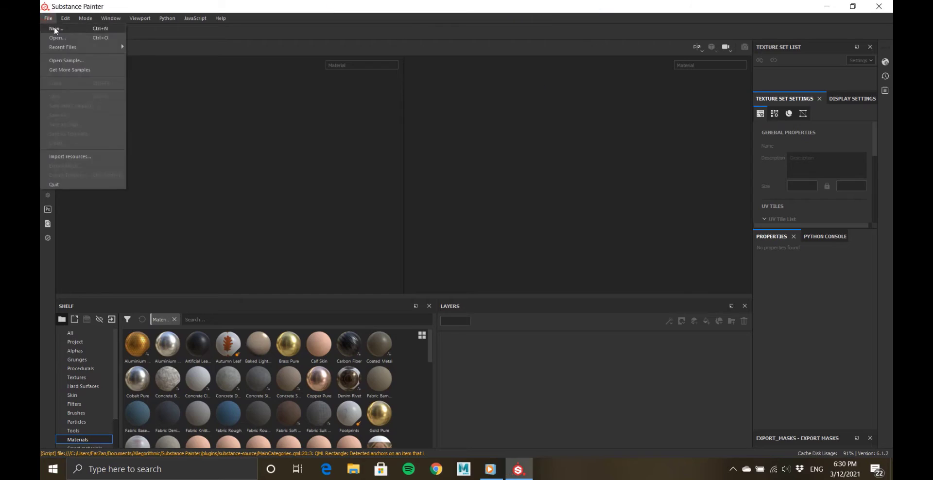
In Substance Painter, create a new project from export_for_substance_Low.fbx at 4096 document resolution.
{"action": "left_click", "coordinate": [54, 29]}
{"action": "left_click", "coordinate": [554, 133]}
{"action": "double_click", "coordinate": [668, 197]}
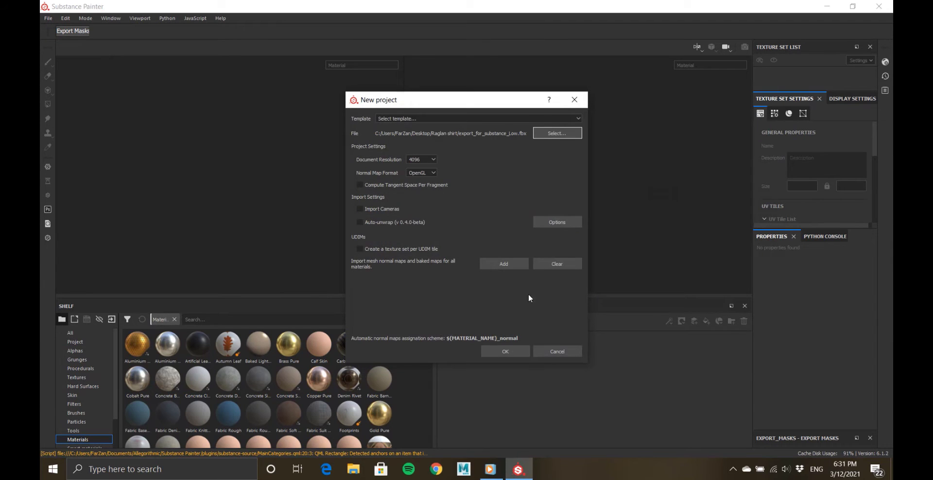
{"action": "left_click", "coordinate": [505, 351]}
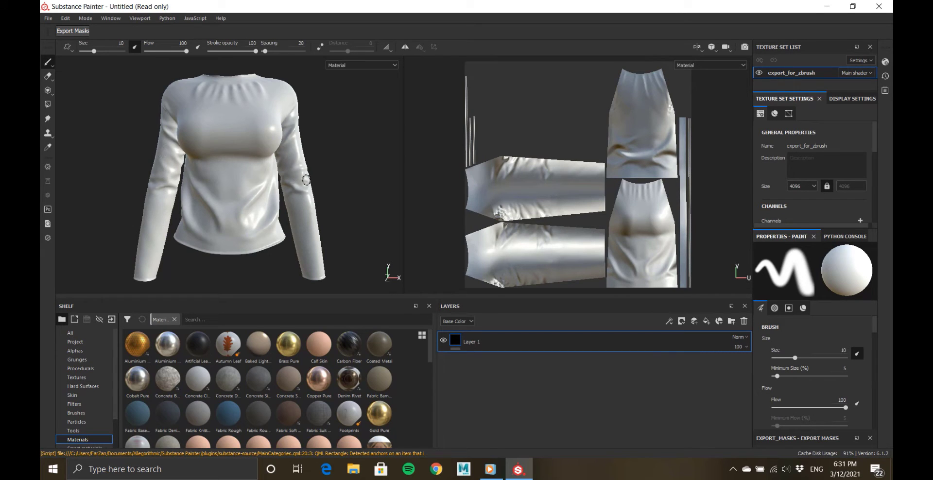
Open the mesh map baking settings for the shirt and set the output size to 2048.
{"action": "left_click_drag", "start_coordinate": [311, 180], "coordinate": [338, 166], "text": "alt"}
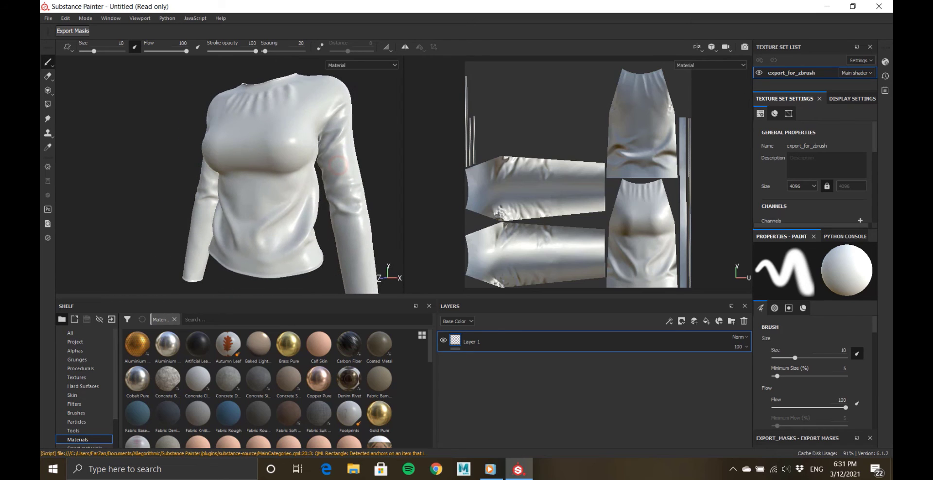
{"action": "scroll", "coordinate": [806, 199], "scroll_direction": "down", "scroll_amount": 5}
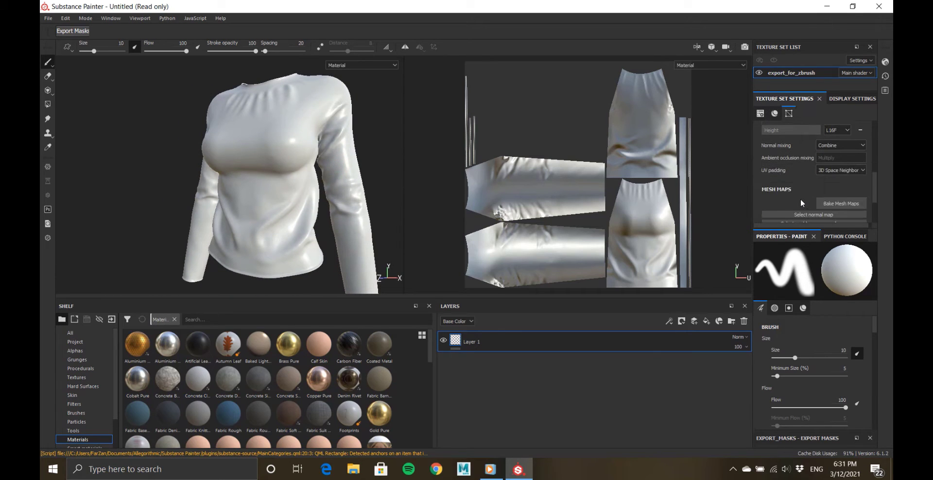
{"action": "left_click", "coordinate": [840, 203]}
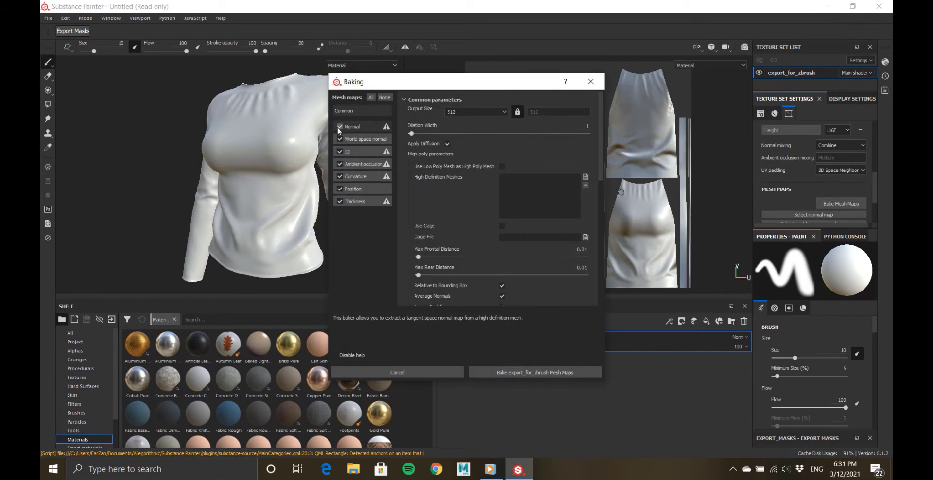
{"action": "left_click", "coordinate": [487, 111]}
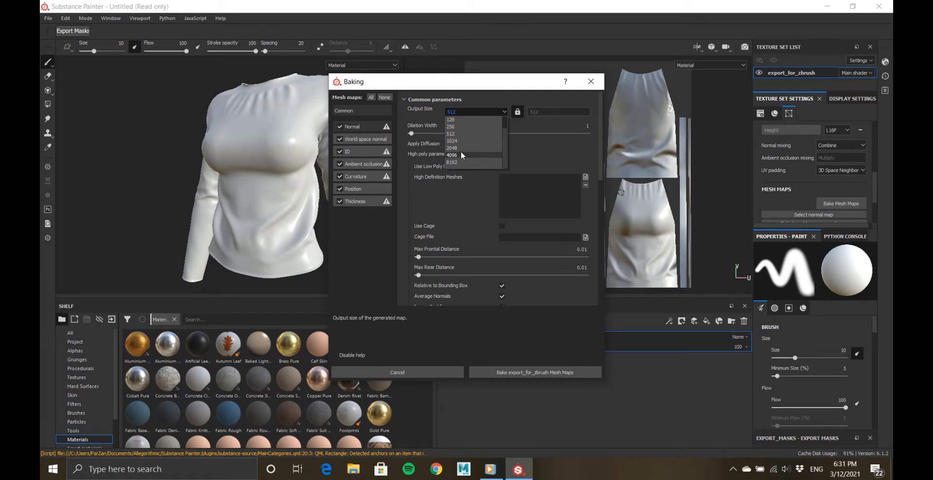
{"action": "left_click", "coordinate": [456, 148]}
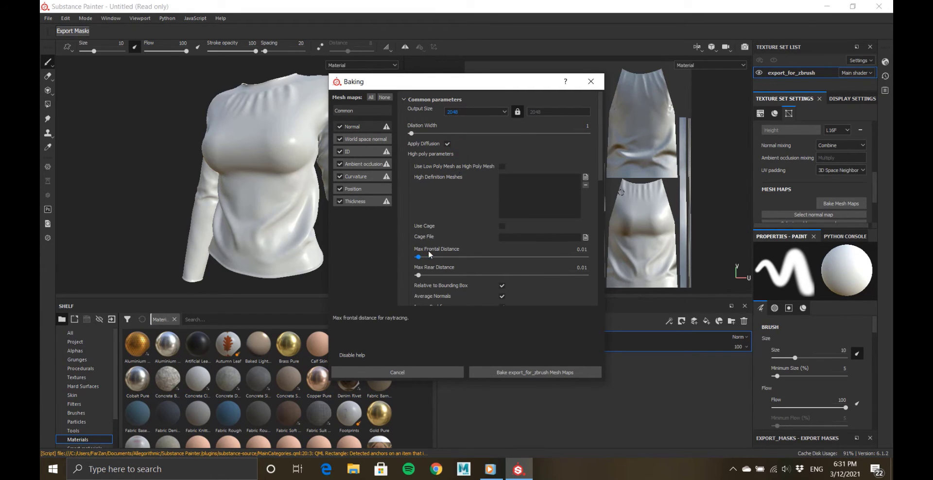
{"action": "scroll", "coordinate": [429, 270], "scroll_direction": "down", "scroll_amount": 3}
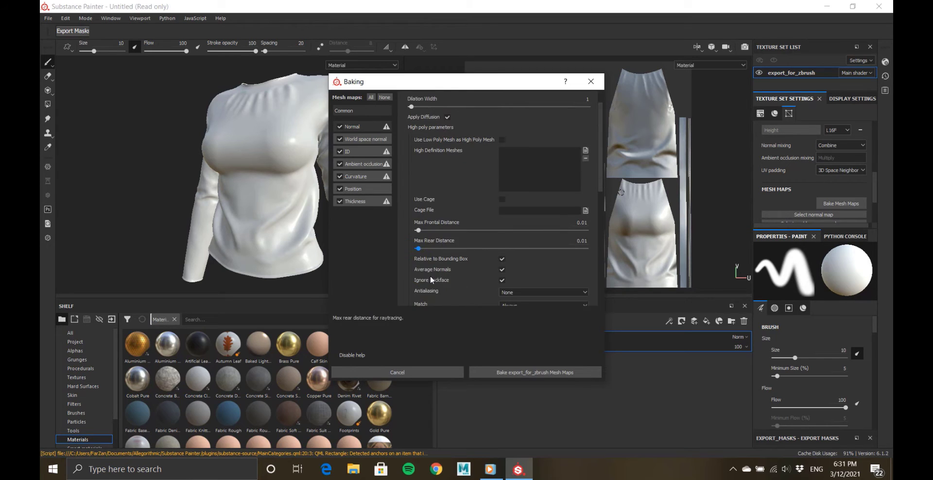
{"action": "scroll", "coordinate": [430, 275], "scroll_direction": "up", "scroll_amount": 3}
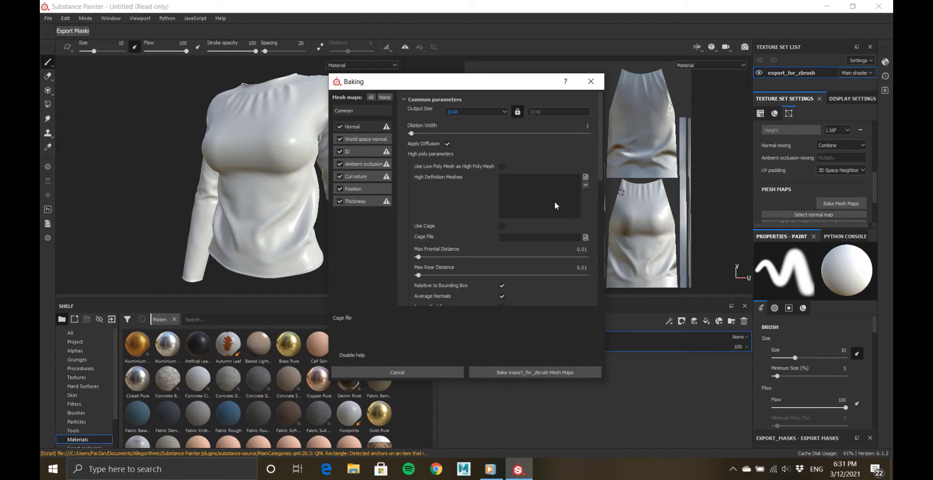
Load the exported high-poly shirt FBX as the high definition mesh and set the bake output size to 4096.
{"action": "left_click", "coordinate": [585, 178]}
{"action": "left_click", "coordinate": [476, 112]}
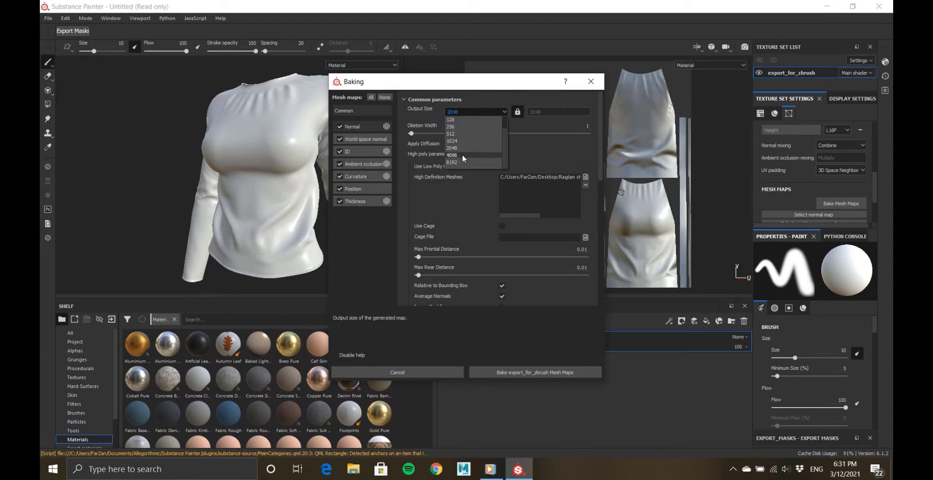
{"action": "left_click", "coordinate": [462, 158]}
Exclude the thickness, position, ID and world space normal maps and bake only normal, ambient occlusion and curvature for the shirt.
{"action": "left_click", "coordinate": [340, 201]}
{"action": "left_click", "coordinate": [339, 189]}
{"action": "left_click", "coordinate": [339, 151]}
{"action": "left_click", "coordinate": [340, 139]}
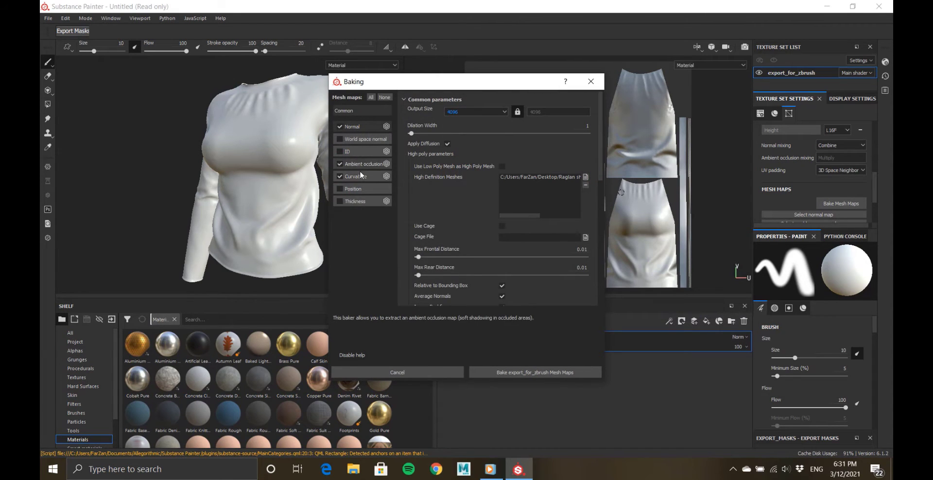
{"action": "left_click", "coordinate": [507, 372]}
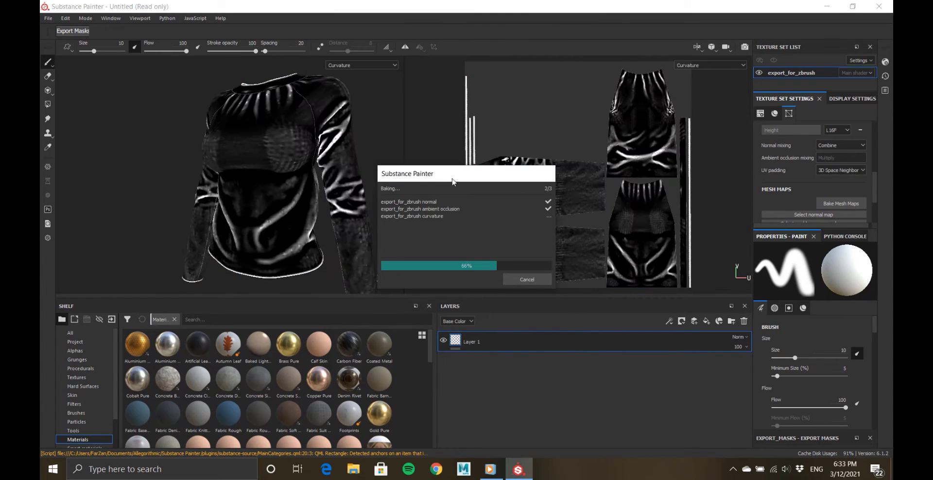
{"action": "left_click", "coordinate": [527, 280]}
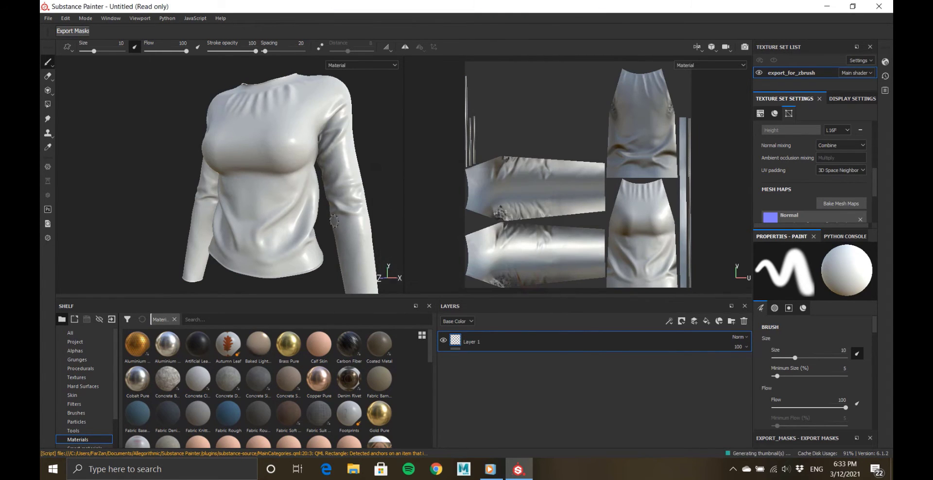
Compare the neckline folds with and without the baked normal map by removing it and undoing the removal.
{"action": "left_click_drag", "start_coordinate": [323, 179], "coordinate": [281, 127], "text": "alt"}
{"action": "right_click_drag", "start_coordinate": [280, 127], "coordinate": [286, 204], "text": "alt"}
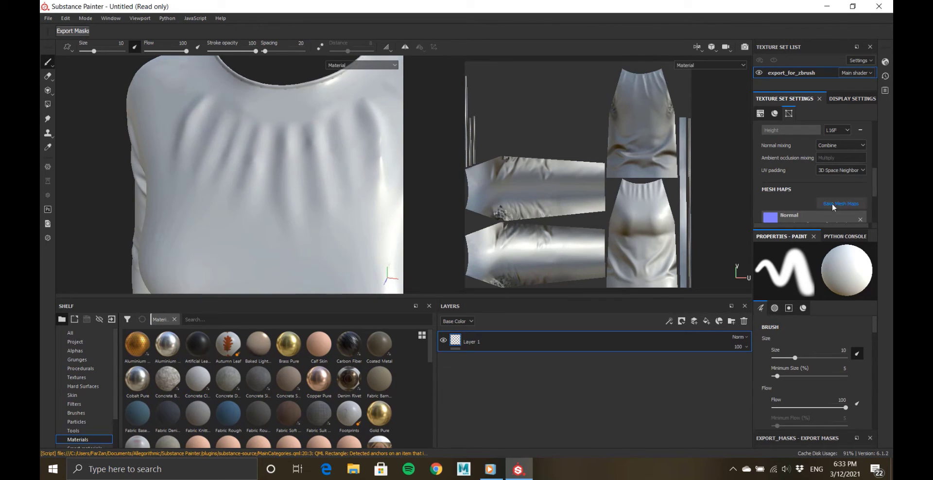
{"action": "left_click", "coordinate": [860, 219]}
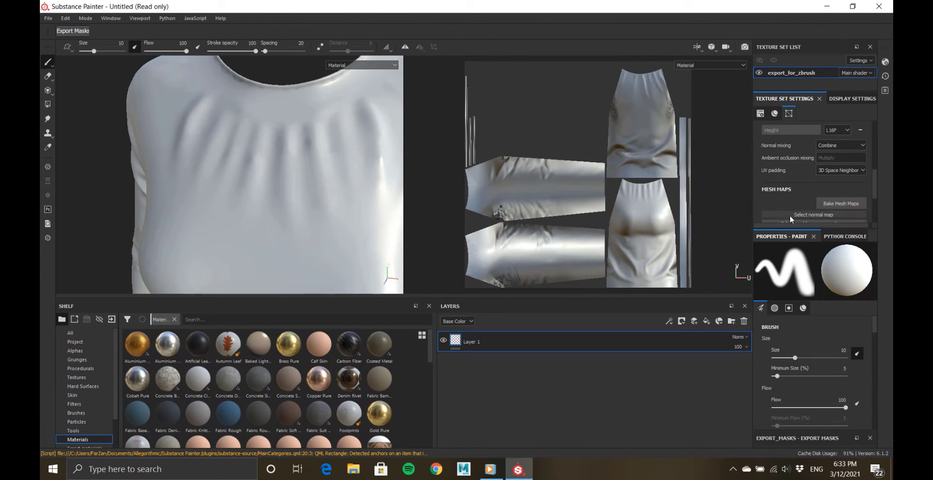
{"action": "key", "text": "ctrl+z"}
Examine the baked folds on the shirt's neckline, chest and sleeves from several angles and distances.
{"action": "left_click_drag", "start_coordinate": [221, 175], "coordinate": [233, 176], "text": "alt"}
{"action": "right_click_drag", "start_coordinate": [234, 176], "coordinate": [209, 181], "text": "alt"}
{"action": "middle_click_drag", "start_coordinate": [209, 181], "coordinate": [200, 68], "text": "alt"}
{"action": "left_click_drag", "start_coordinate": [281, 136], "coordinate": [251, 138], "text": "alt"}
{"action": "middle_click_drag", "start_coordinate": [350, 209], "coordinate": [298, 125], "text": "alt"}
{"action": "mouse_move", "coordinate": [298, 125]}
{"action": "left_mouse_down", "text": "alt"}
{"action": "mouse_move", "coordinate": [156, 119]}
{"action": "mouse_move", "coordinate": [304, 130]}
{"action": "left_mouse_up", "text": "alt"}
{"action": "right_click_drag", "start_coordinate": [304, 129], "coordinate": [262, 262], "text": "alt"}
{"action": "middle_click_drag", "start_coordinate": [263, 261], "coordinate": [272, 243], "text": "alt"}
{"action": "middle_click_drag", "start_coordinate": [177, 87], "coordinate": [212, 206], "text": "alt"}
{"action": "middle_click_drag", "start_coordinate": [239, 131], "coordinate": [244, 154], "text": "alt"}
{"action": "left_click_drag", "start_coordinate": [252, 163], "coordinate": [228, 164], "text": "alt"}
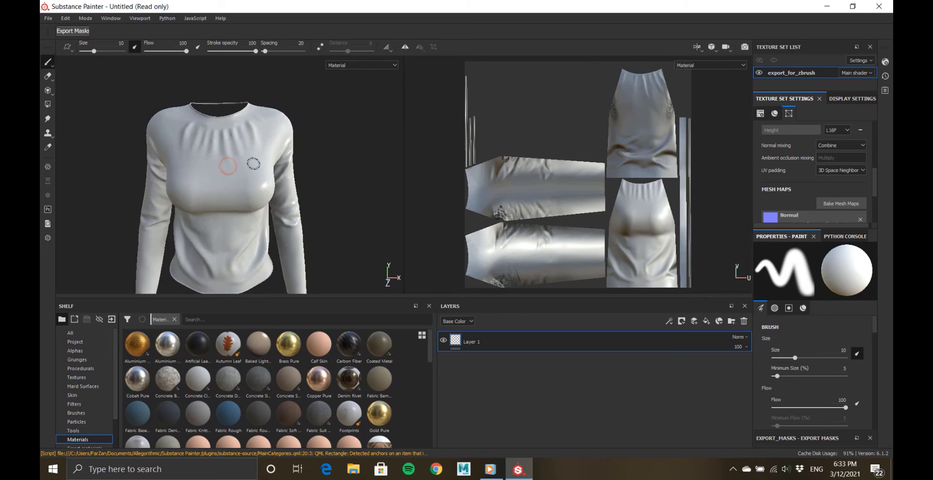
{"action": "middle_click_drag", "start_coordinate": [228, 164], "coordinate": [262, 125], "text": "alt"}
{"action": "left_click_drag", "start_coordinate": [262, 125], "coordinate": [337, 122], "text": "alt"}
{"action": "left_click_drag", "start_coordinate": [337, 123], "coordinate": [199, 131], "text": "alt"}
{"action": "middle_click_drag", "start_coordinate": [233, 121], "coordinate": [227, 144], "text": "alt"}
{"action": "right_click_drag", "start_coordinate": [226, 144], "coordinate": [272, 121], "text": "alt"}
{"action": "middle_click_drag", "start_coordinate": [272, 121], "coordinate": [262, 160], "text": "alt"}
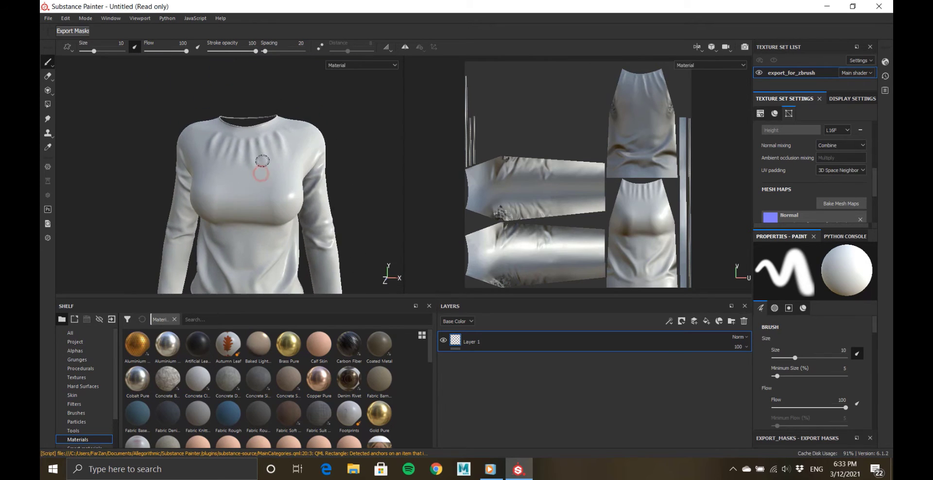
Replace Layer 1 with a fill layer named Base_color.
{"action": "left_click", "coordinate": [744, 321]}
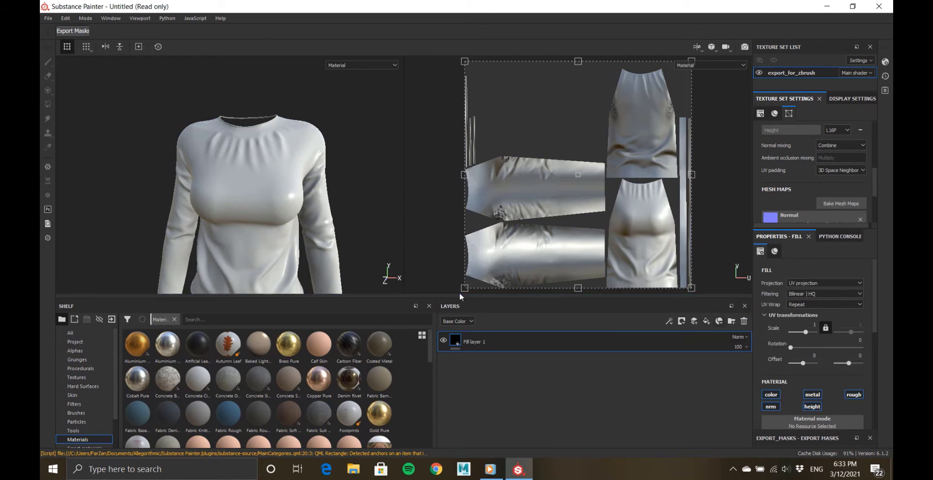
{"action": "double_click", "coordinate": [475, 342]}
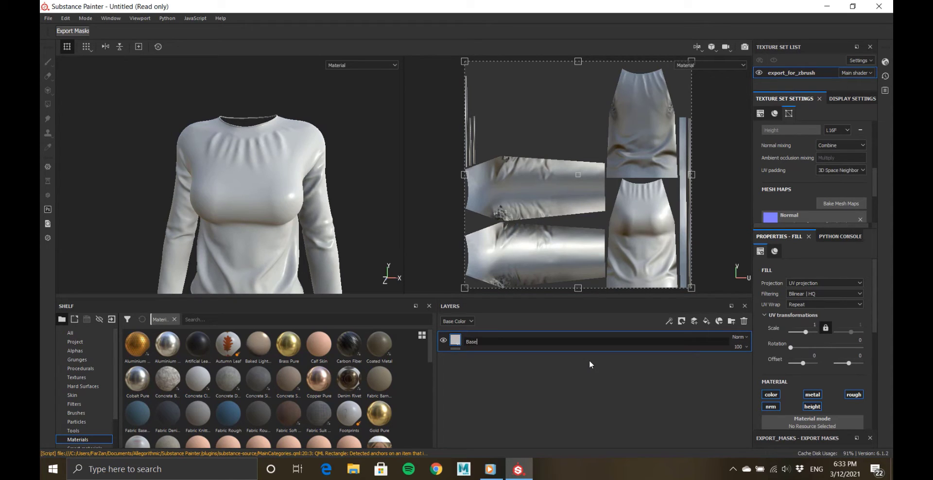
{"action": "type", "text": "Base_color"}
{"action": "key", "text": "Return"}
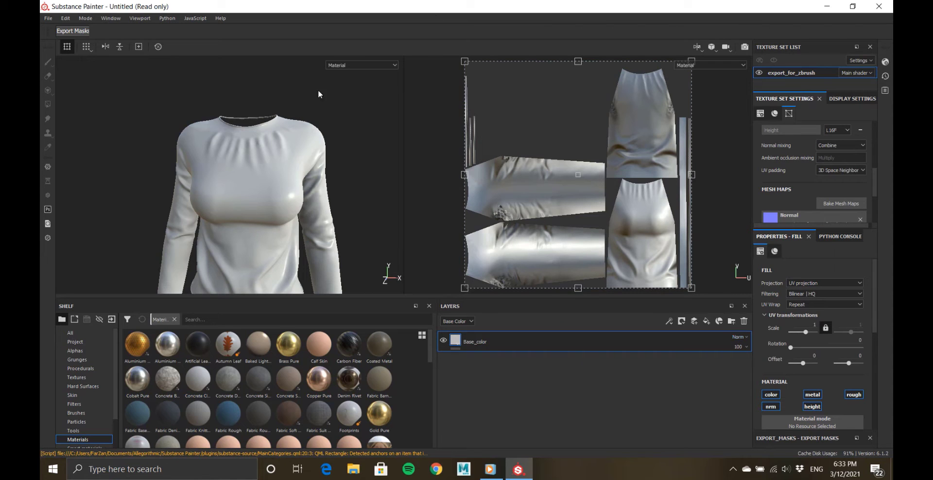
{"action": "right_click_drag", "start_coordinate": [318, 93], "coordinate": [299, 185], "text": "alt"}
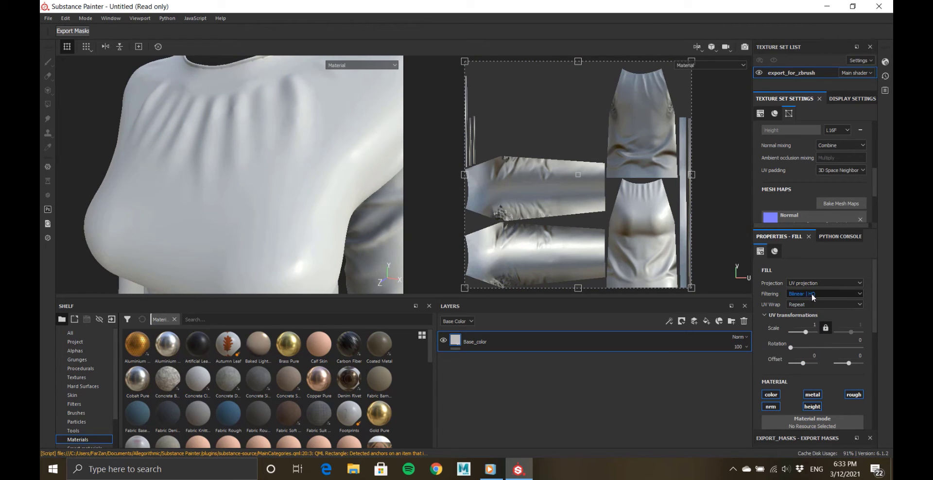
{"action": "mouse_move", "coordinate": [488, 4]}
{"action": "left_click", "coordinate": [518, 7]}
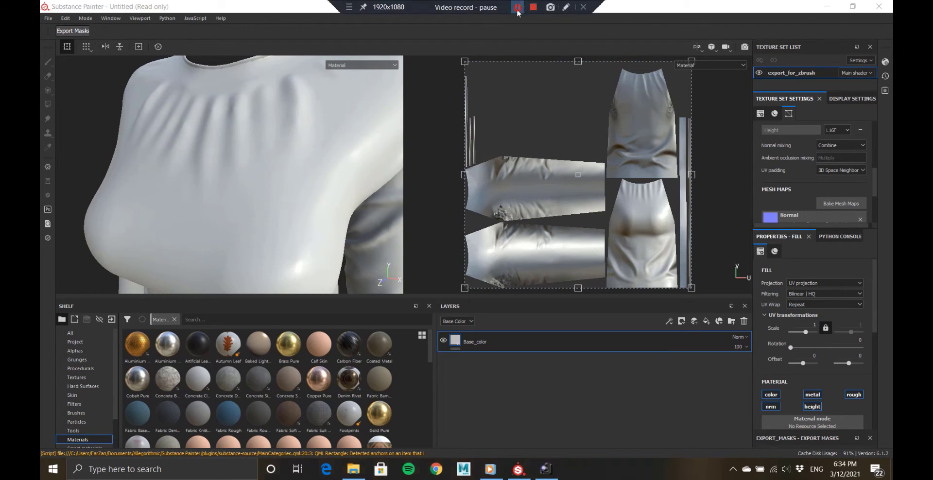
{"action": "left_click", "coordinate": [695, 385]}
Disable the metal, height and normal channels of the Base_color fill layer.
{"action": "scroll", "coordinate": [814, 357], "scroll_direction": "down", "scroll_amount": 2}
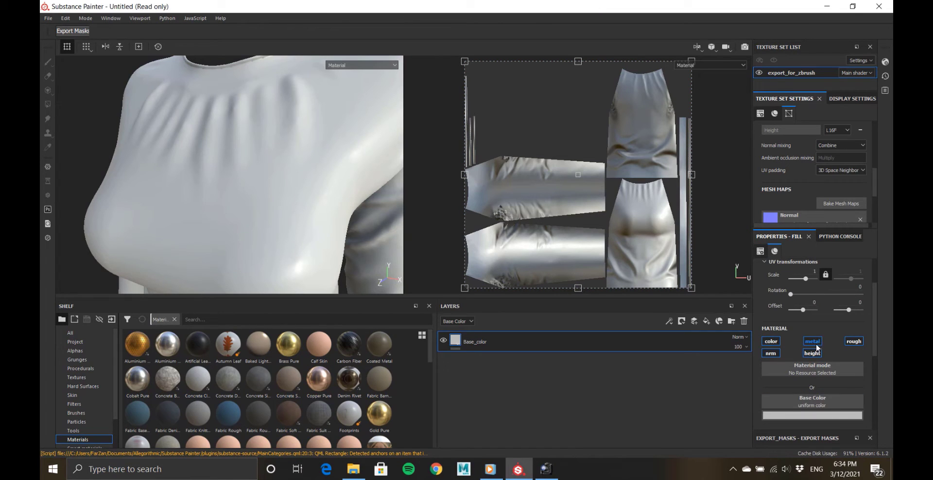
{"action": "left_click", "coordinate": [817, 346]}
{"action": "left_click", "coordinate": [812, 354]}
{"action": "left_click", "coordinate": [772, 353]}
{"action": "scroll", "coordinate": [776, 356], "scroll_direction": "down", "scroll_amount": 2}
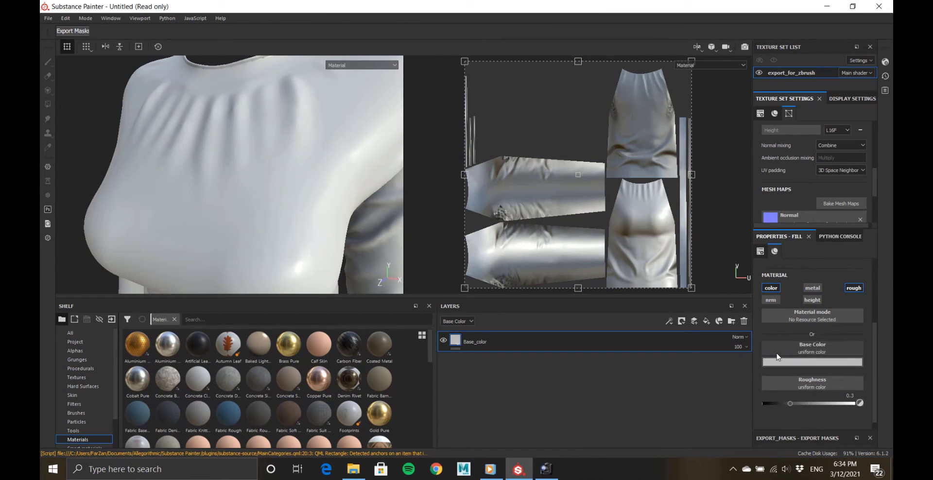
Place the red fabric canvas photo in ACDSee beside Substance Painter and sample its pink-red as Base_color's base color.
{"action": "left_click", "coordinate": [546, 469]}
{"action": "left_click_drag", "start_coordinate": [454, 76], "coordinate": [892, 155]}
{"action": "left_click", "coordinate": [189, 172]}
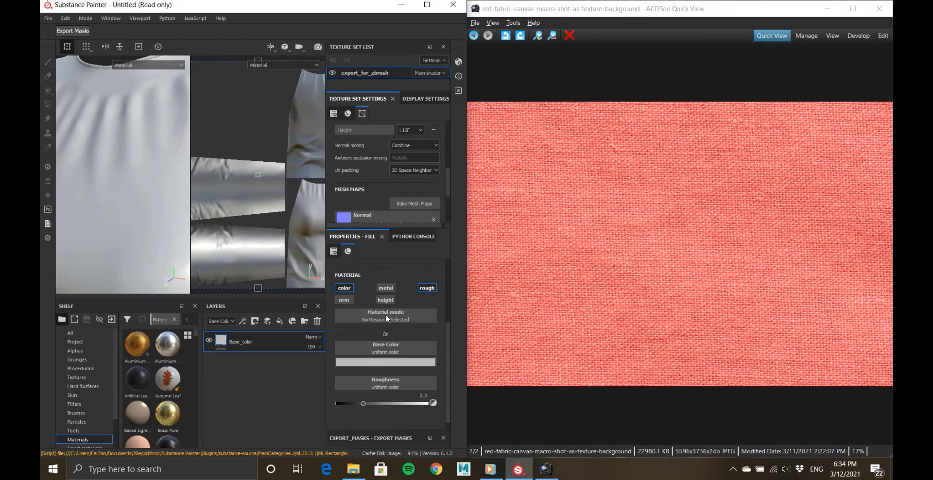
{"action": "left_click", "coordinate": [383, 361]}
{"action": "left_click_drag", "start_coordinate": [426, 370], "coordinate": [585, 176]}
{"action": "left_click", "coordinate": [827, 9]}
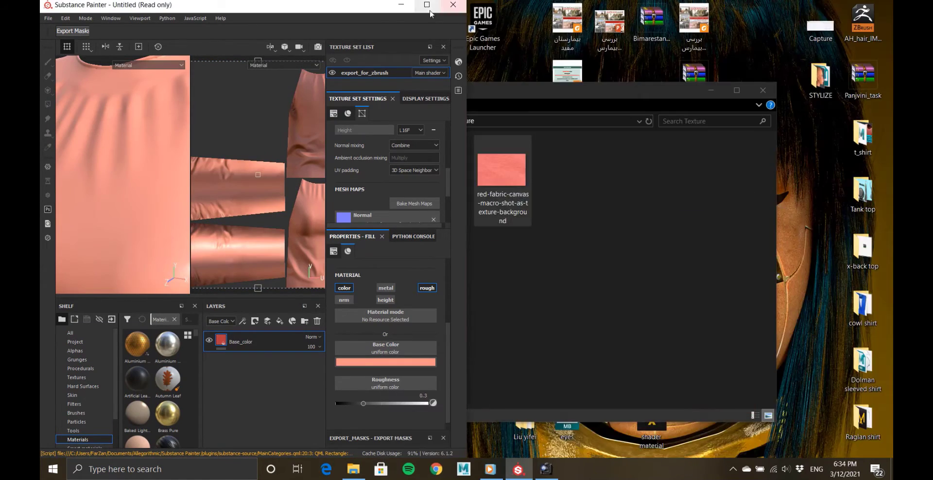
{"action": "left_click", "coordinate": [427, 7]}
Darken the Base_color layer's base color to a saturation of 0.760 and a value of 0.704.
{"action": "left_click", "coordinate": [812, 362]}
{"action": "left_click_drag", "start_coordinate": [864, 418], "coordinate": [864, 412]}
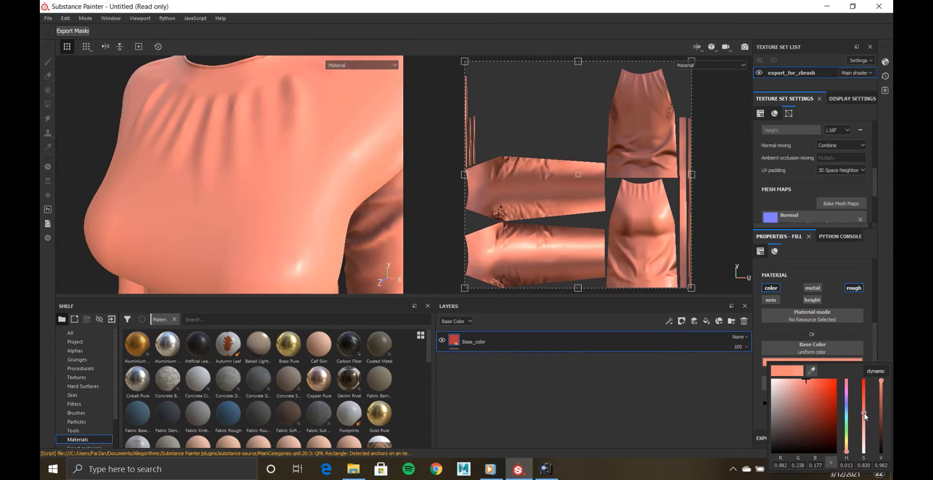
{"action": "left_click_drag", "start_coordinate": [881, 381], "coordinate": [865, 420]}
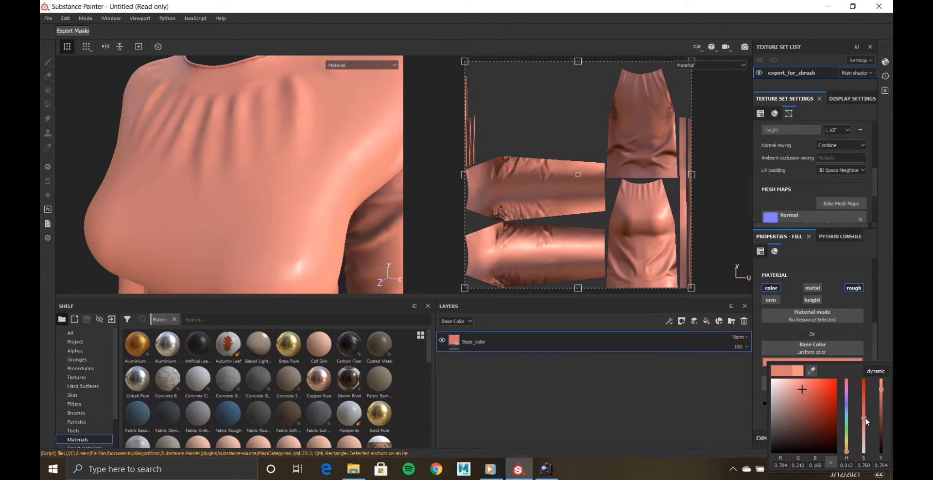
{"action": "scroll", "coordinate": [229, 207], "scroll_direction": "down", "scroll_amount": 5}
{"action": "left_click_drag", "start_coordinate": [229, 207], "coordinate": [272, 151], "text": "alt"}
{"action": "scroll", "coordinate": [254, 144], "scroll_direction": "up", "scroll_amount": 1}
{"action": "scroll", "coordinate": [262, 146], "scroll_direction": "up", "scroll_amount": 3}
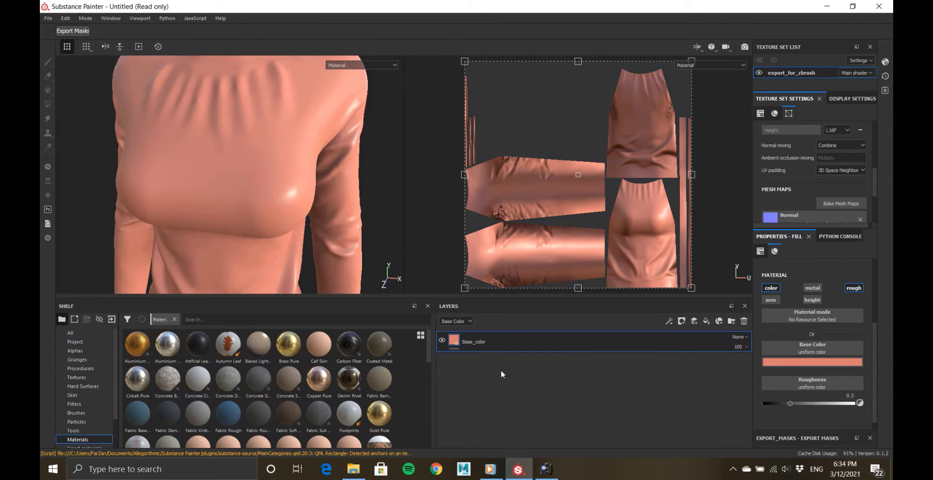
Set the Base_color layer's roughness to about 0.72.
{"action": "right_click", "coordinate": [456, 342]}
{"action": "left_click", "coordinate": [549, 382]}
{"action": "left_click_drag", "start_coordinate": [790, 403], "coordinate": [828, 404]}
{"action": "left_click_drag", "start_coordinate": [228, 146], "coordinate": [334, 190], "text": "alt"}
{"action": "key", "text": "f"}
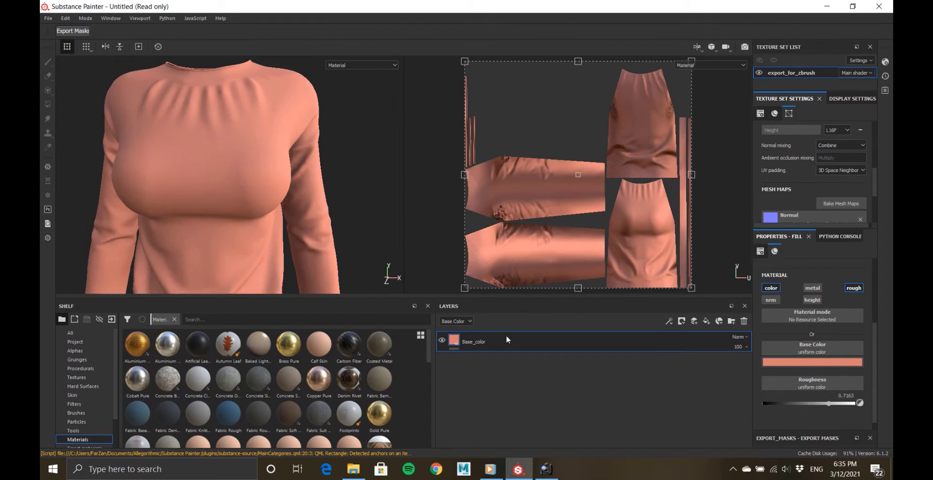
Add a fill layer named Weave above Base_color and disable its metal and normal channels.
{"action": "double_click", "coordinate": [470, 343]}
{"action": "type", "text": "Wea"}
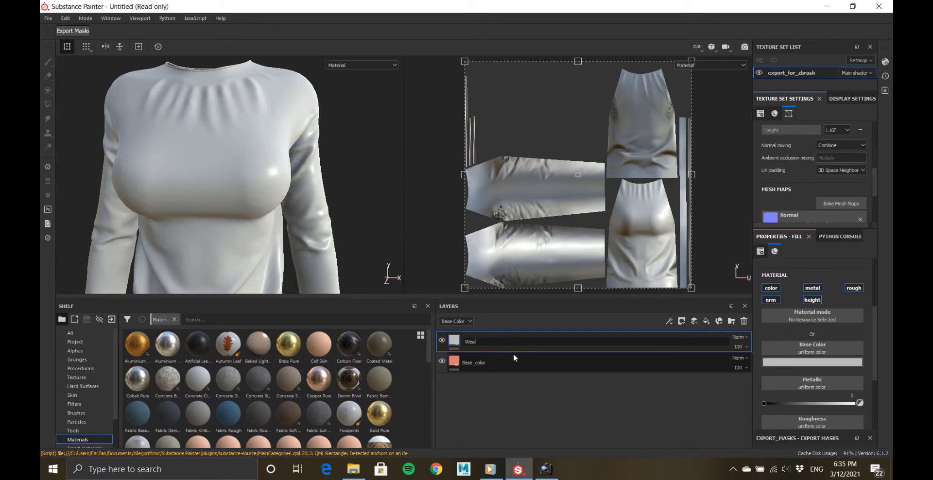
{"action": "type", "text": "ve"}
{"action": "key", "text": "Return"}
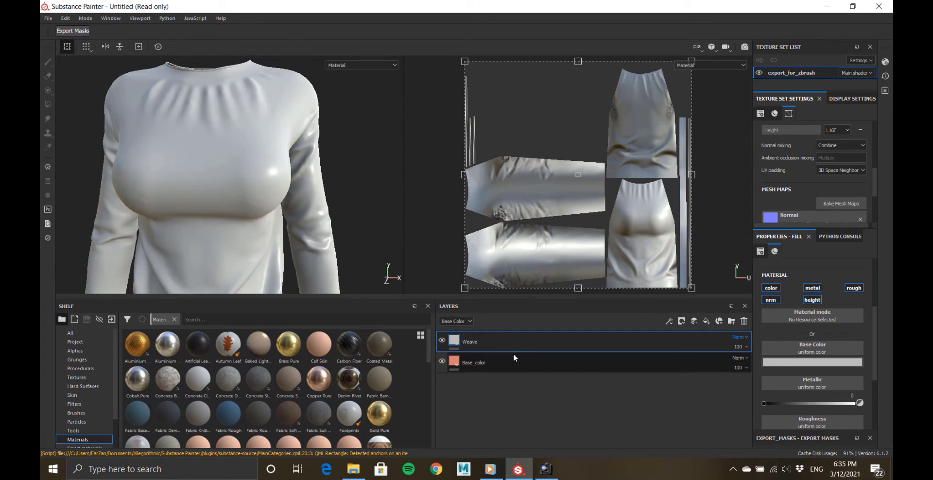
{"action": "left_click", "coordinate": [813, 292]}
{"action": "left_click", "coordinate": [766, 303]}
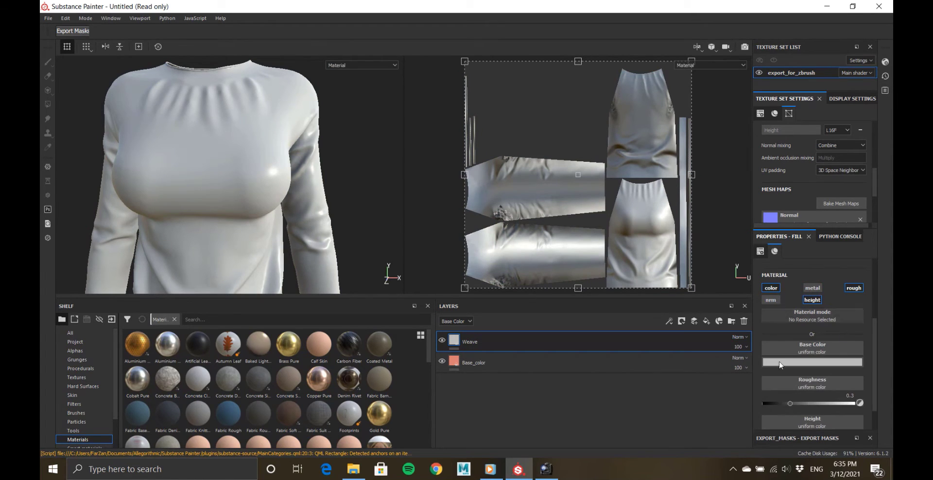
Add a mask to the Weave layer and fill it with the Weave 2 grayscale pattern.
{"action": "right_click", "coordinate": [452, 342]}
{"action": "left_click", "coordinate": [493, 78]}
{"action": "right_click", "coordinate": [470, 342]}
{"action": "left_click", "coordinate": [495, 278]}
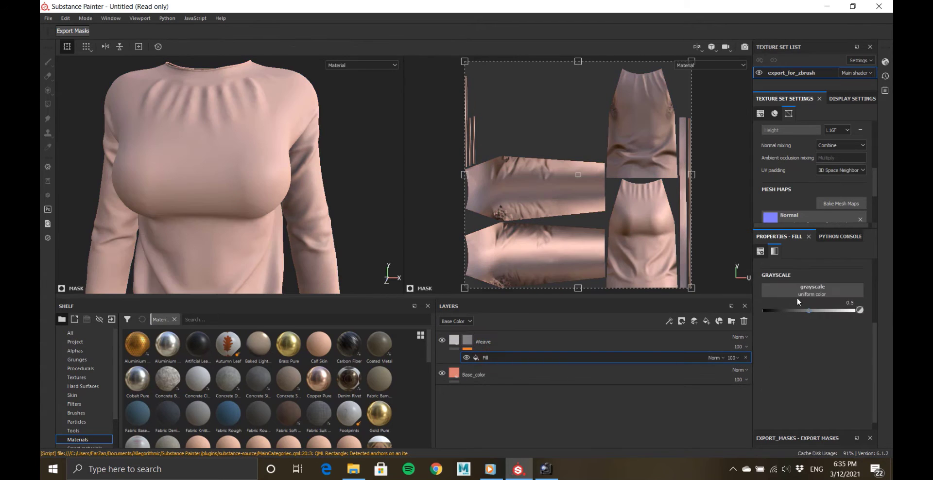
{"action": "left_click", "coordinate": [799, 297]}
{"action": "left_click_drag", "start_coordinate": [811, 317], "coordinate": [718, 321]}
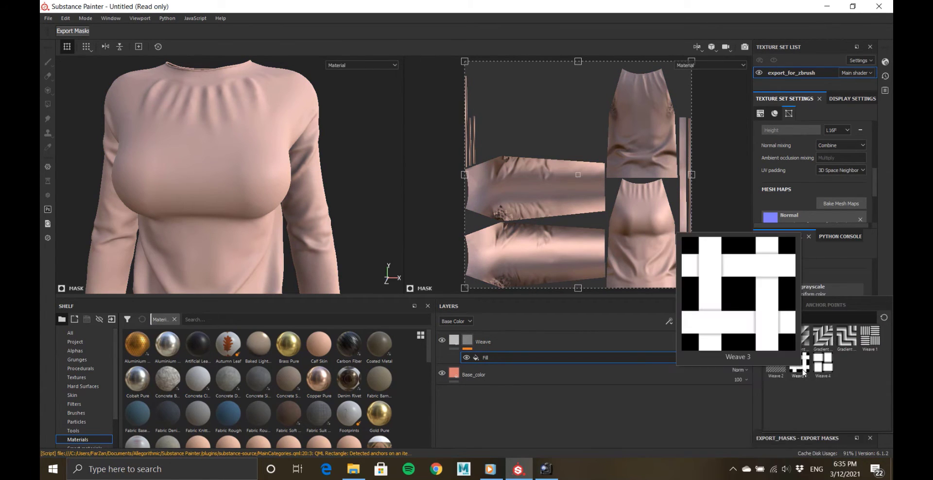
{"action": "left_click", "coordinate": [773, 371]}
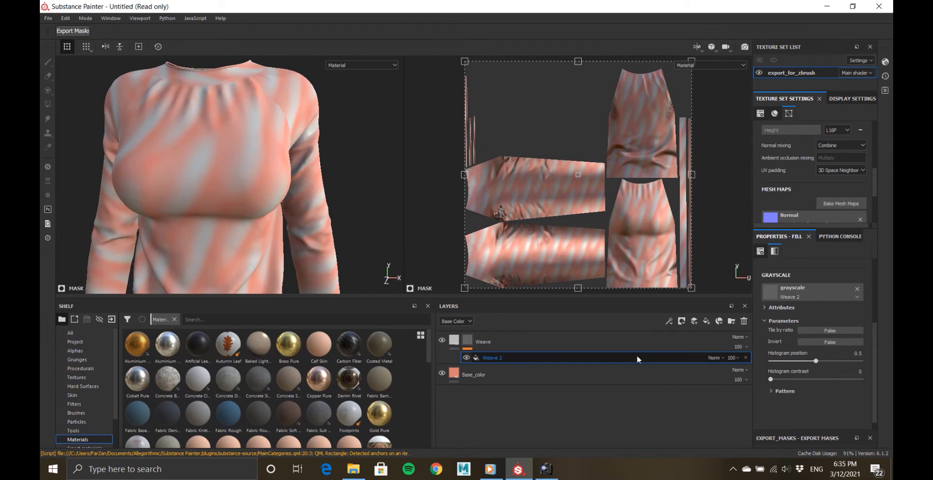
Set the Weave 2 pattern's tiling to 16 and its UV scale to 2.
{"action": "scroll", "coordinate": [807, 369], "scroll_direction": "down", "scroll_amount": 1}
{"action": "left_click", "coordinate": [784, 368]}
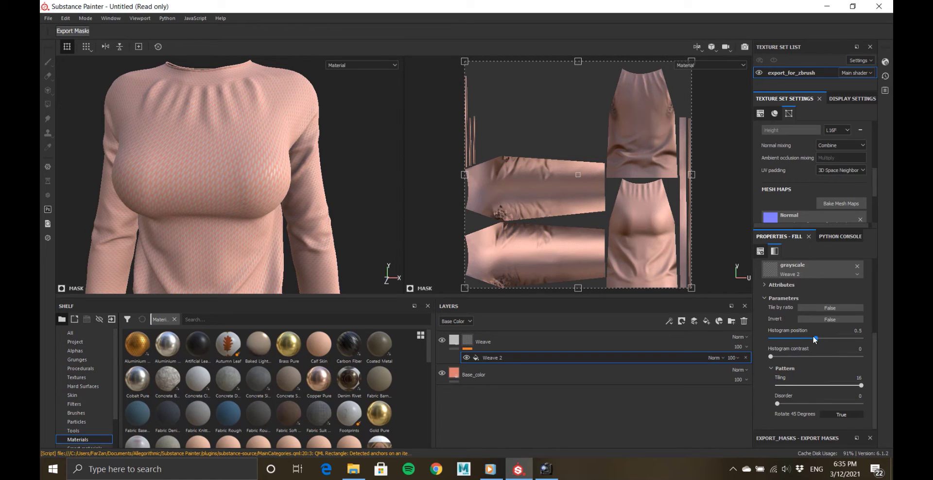
{"action": "scroll", "coordinate": [815, 339], "scroll_direction": "up", "scroll_amount": 3}
{"action": "scroll", "coordinate": [294, 228], "scroll_direction": "up", "scroll_amount": 3}
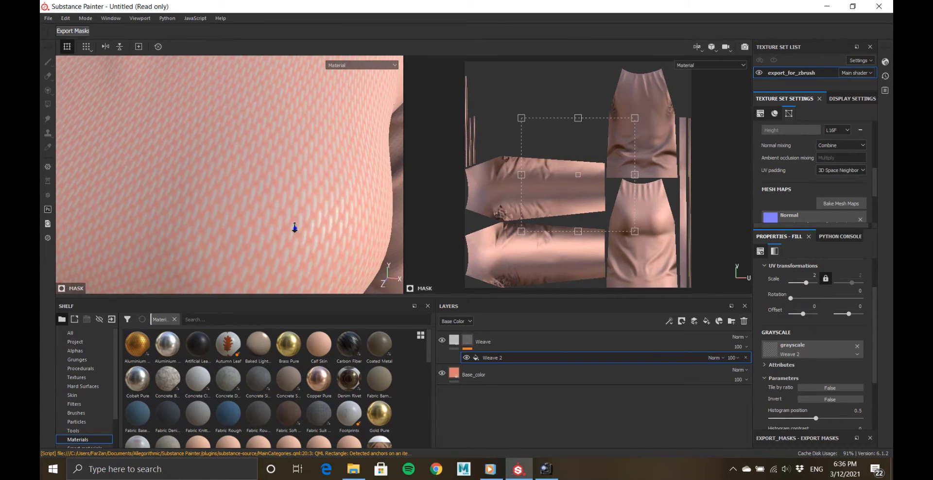
{"action": "scroll", "coordinate": [294, 229], "scroll_direction": "down", "scroll_amount": 1}
Set the Weave layer's base color to black.
{"action": "left_click", "coordinate": [483, 342]}
{"action": "left_click", "coordinate": [789, 367]}
{"action": "left_click_drag", "start_coordinate": [789, 397], "coordinate": [772, 454]}
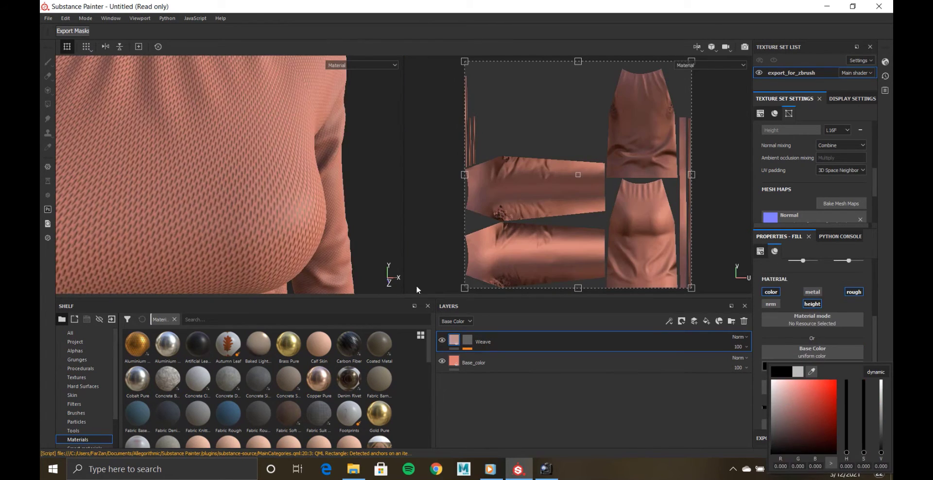
{"action": "left_click_drag", "start_coordinate": [297, 214], "coordinate": [299, 228], "text": "alt"}
Set the Weave layer's roughness to 1 and its height to about -0.115.
{"action": "scroll", "coordinate": [298, 223], "scroll_direction": "up", "scroll_amount": 3}
{"action": "mouse_move", "coordinate": [789, 407]}
{"action": "left_mouse_down"}
{"action": "mouse_move", "coordinate": [859, 406]}
{"action": "mouse_move", "coordinate": [801, 414]}
{"action": "left_mouse_up"}
{"action": "scroll", "coordinate": [825, 419], "scroll_direction": "down", "scroll_amount": 1}
{"action": "left_click_drag", "start_coordinate": [266, 189], "coordinate": [262, 164], "text": "alt"}
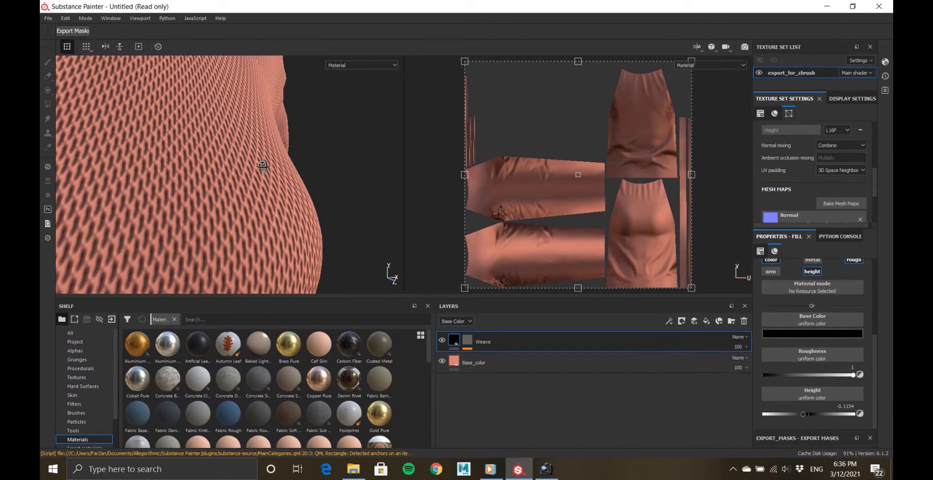
Toggle the Weave layer's height channel off and back on, and examine the weave relief across the shirt's chest.
{"action": "scroll", "coordinate": [814, 267], "scroll_direction": "up", "scroll_amount": 1}
{"action": "left_click", "coordinate": [812, 289]}
{"action": "left_click", "coordinate": [813, 289]}
{"action": "left_click_drag", "start_coordinate": [340, 212], "coordinate": [235, 203], "text": "alt"}
{"action": "scroll", "coordinate": [236, 202], "scroll_direction": "down", "scroll_amount": 5}
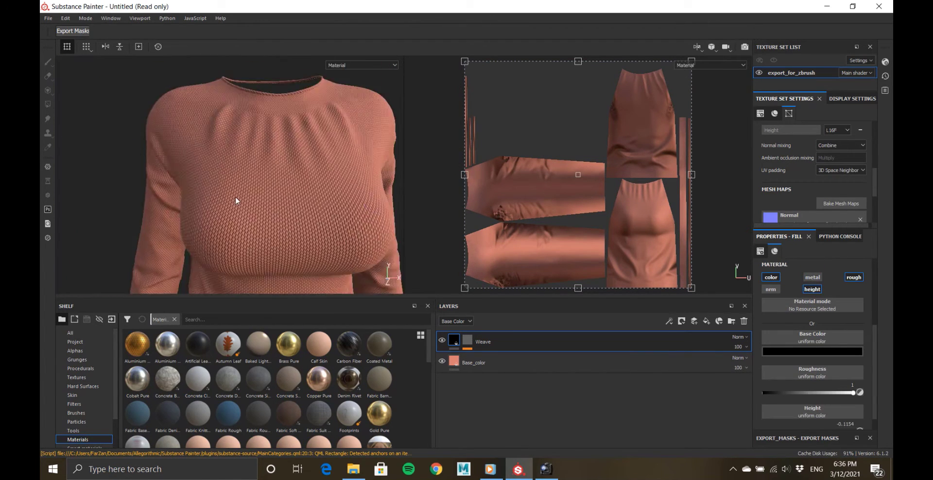
{"action": "scroll", "coordinate": [235, 199], "scroll_direction": "up", "scroll_amount": 5}
{"action": "scroll", "coordinate": [272, 165], "scroll_direction": "down", "scroll_amount": 3}
{"action": "left_click_drag", "start_coordinate": [273, 166], "coordinate": [295, 153], "text": "alt"}
{"action": "scroll", "coordinate": [272, 183], "scroll_direction": "up", "scroll_amount": 5}
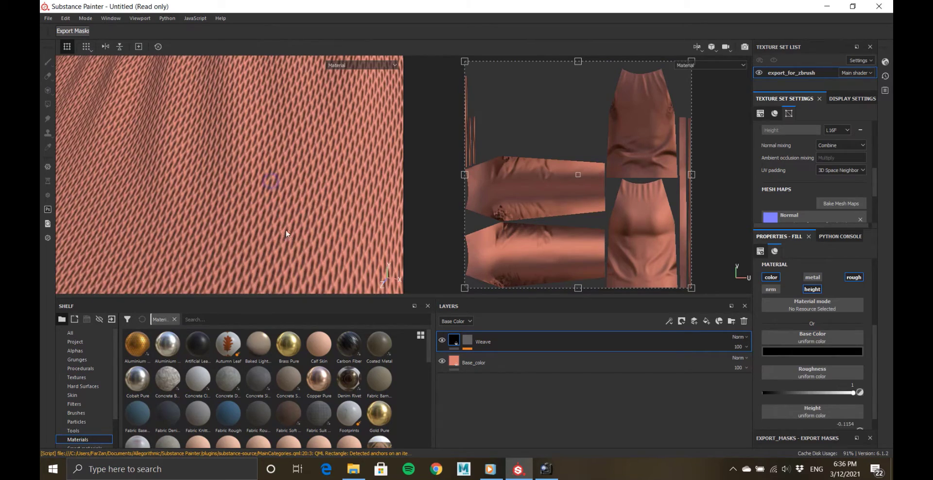
Try rotating the Weave layer's own fill by 90 degrees, and undo that rotation.
{"action": "scroll", "coordinate": [806, 369], "scroll_direction": "up", "scroll_amount": 2}
{"action": "type", "text": "90"}
{"action": "key", "text": "Return"}
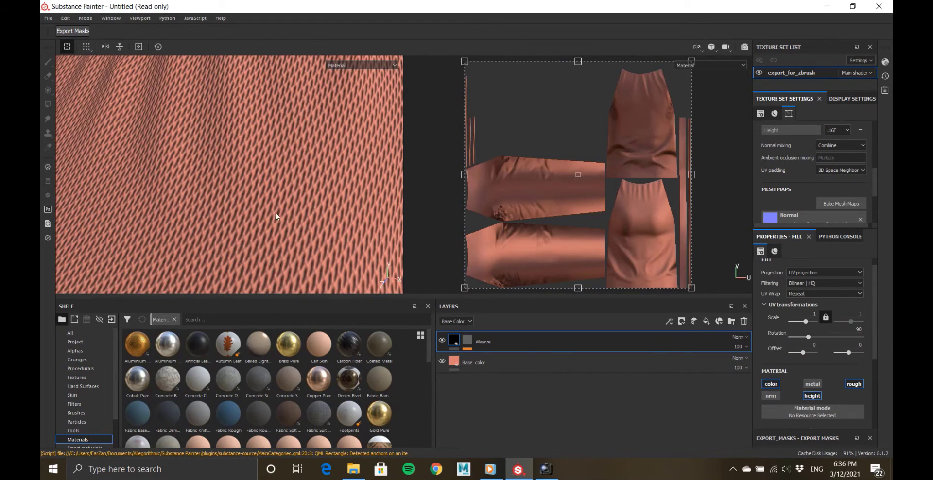
{"action": "scroll", "coordinate": [252, 210], "scroll_direction": "down", "scroll_amount": 4}
{"action": "left_click_drag", "start_coordinate": [252, 210], "coordinate": [241, 130], "text": "alt"}
{"action": "key", "text": "ctrl+z"}
Set the rotation of the Weave 2 fill in the Weave layer's mask to 90 degrees.
{"action": "left_click", "coordinate": [467, 340]}
{"action": "left_click", "coordinate": [492, 357]}
{"action": "type", "text": "90"}
{"action": "key", "text": "Return"}
{"action": "scroll", "coordinate": [268, 199], "scroll_direction": "down", "scroll_amount": 4}
{"action": "scroll", "coordinate": [287, 219], "scroll_direction": "up", "scroll_amount": 4}
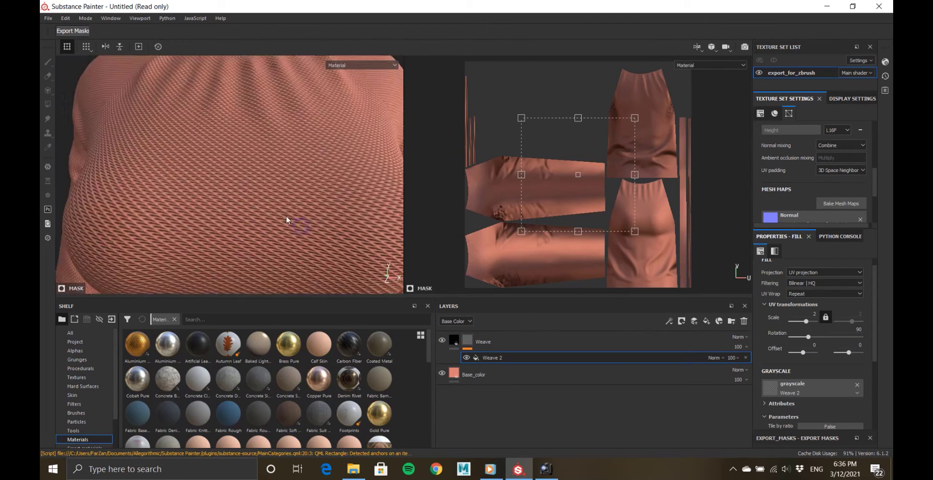
Set the rotation of the Weave 2 mask fill to 0, and toggle its Invert option on and back off.
{"action": "scroll", "coordinate": [287, 218], "scroll_direction": "down", "scroll_amount": 1}
{"action": "type", "text": "0"}
{"action": "key", "text": "Return"}
{"action": "scroll", "coordinate": [801, 400], "scroll_direction": "down", "scroll_amount": 2}
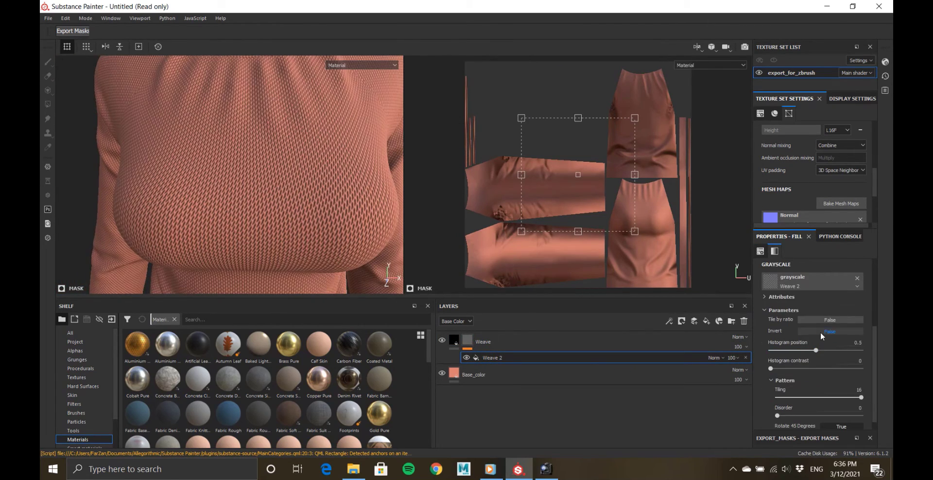
{"action": "left_click", "coordinate": [821, 333]}
{"action": "left_click", "coordinate": [821, 332]}
Set the Weave 2 fill's histogram position to 0.45 and its pattern disorder to 1.6.
{"action": "mouse_move", "coordinate": [816, 350]}
{"action": "left_mouse_down"}
{"action": "mouse_move", "coordinate": [837, 351]}
{"action": "mouse_move", "coordinate": [812, 351]}
{"action": "left_mouse_up"}
{"action": "left_click_drag", "start_coordinate": [321, 182], "coordinate": [341, 183], "text": "alt"}
{"action": "scroll", "coordinate": [341, 184], "scroll_direction": "up", "scroll_amount": 4}
{"action": "scroll", "coordinate": [771, 373], "scroll_direction": "down", "scroll_amount": 1}
{"action": "mouse_move", "coordinate": [777, 404]}
{"action": "left_mouse_down"}
{"action": "mouse_move", "coordinate": [792, 402]}
{"action": "mouse_move", "coordinate": [778, 403]}
{"action": "left_mouse_up"}
{"action": "scroll", "coordinate": [273, 209], "scroll_direction": "down", "scroll_amount": 6}
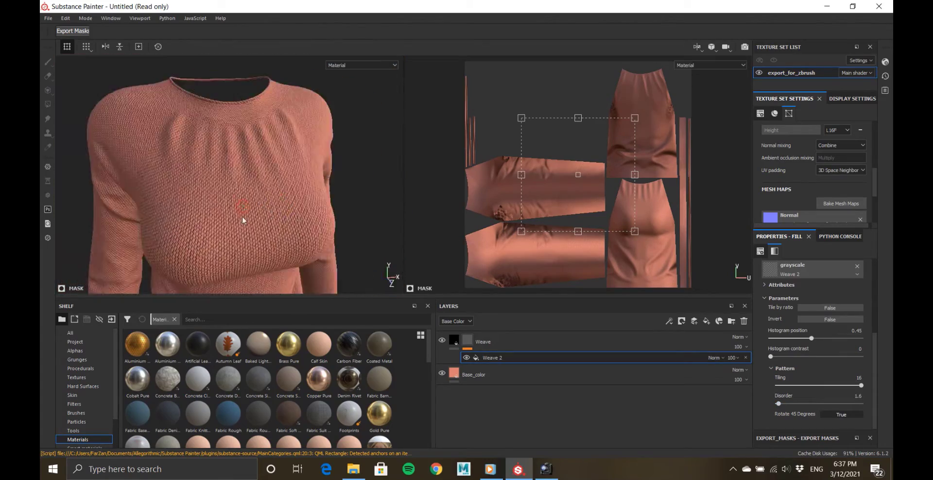
{"action": "right_click_drag", "start_coordinate": [243, 221], "coordinate": [306, 229], "text": "alt"}
{"action": "left_click_drag", "start_coordinate": [306, 229], "coordinate": [237, 160], "text": "alt"}
{"action": "right_click_drag", "start_coordinate": [238, 160], "coordinate": [248, 194], "text": "alt"}
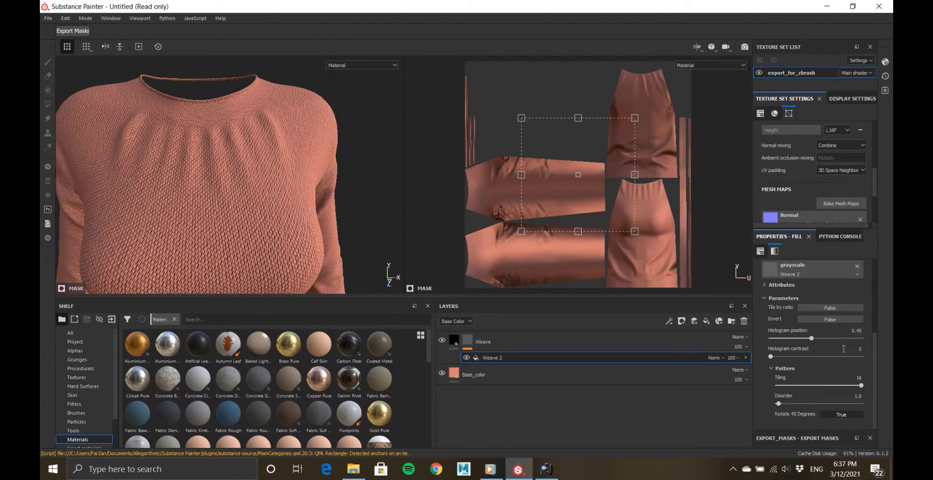
Add a Warp filter above Weave 2 in the Weave layer's mask, with an intensity of 0.5.
{"action": "right_click", "coordinate": [496, 357]}
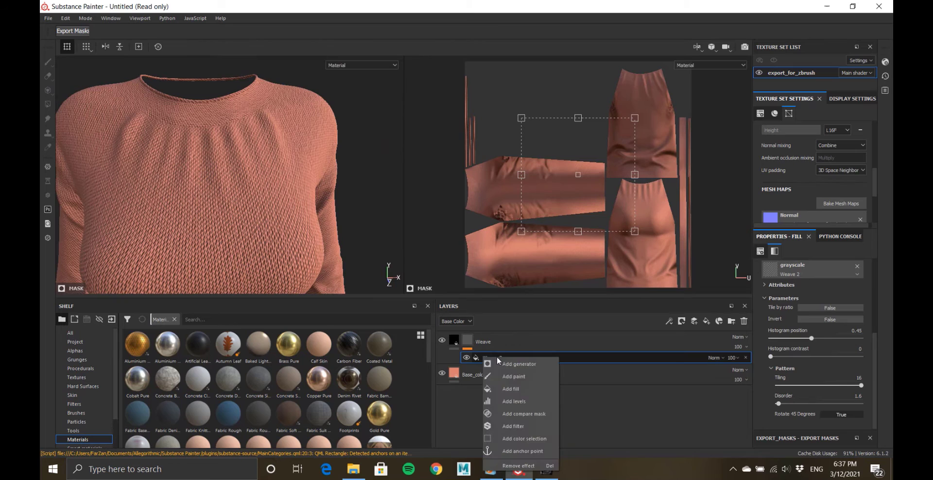
{"action": "left_click", "coordinate": [509, 427]}
{"action": "left_click", "coordinate": [812, 345]}
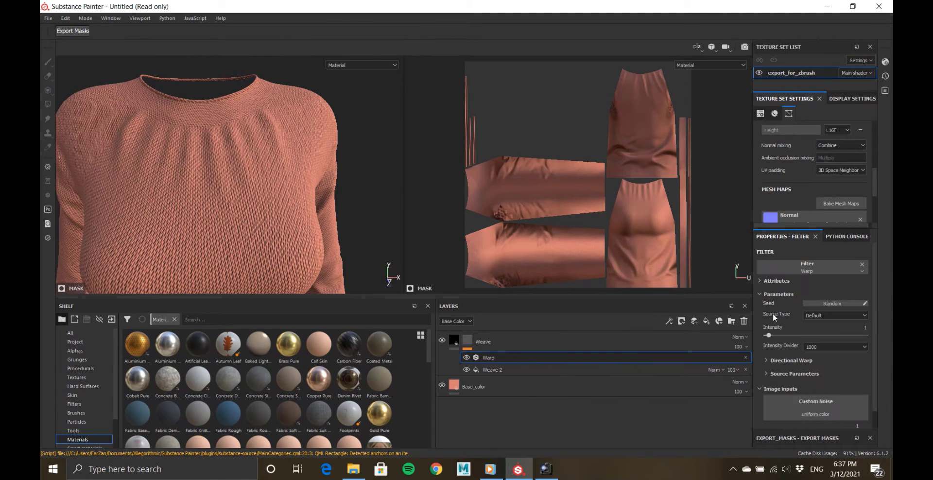
{"action": "right_click_drag", "start_coordinate": [193, 157], "coordinate": [281, 194], "text": "alt"}
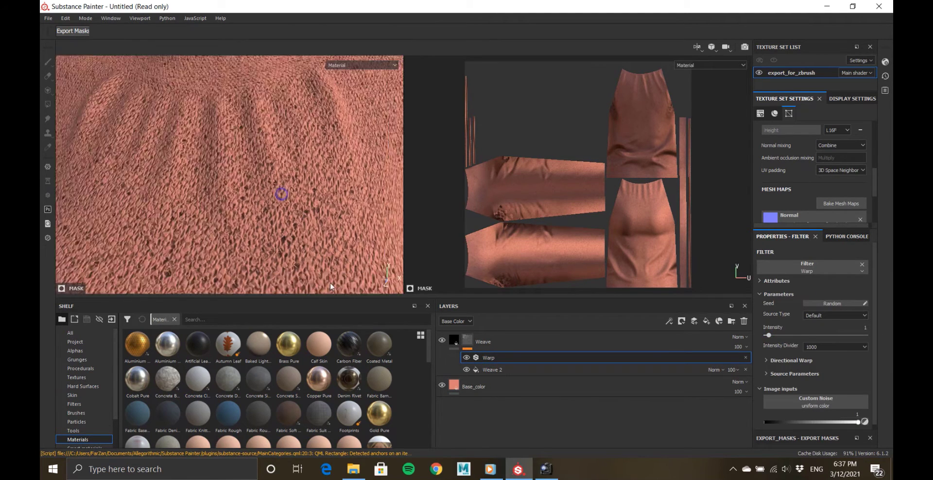
{"action": "left_click_drag", "start_coordinate": [281, 193], "coordinate": [265, 194], "text": "alt"}
{"action": "type", "text": "0.5"}
{"action": "key", "text": "Return"}
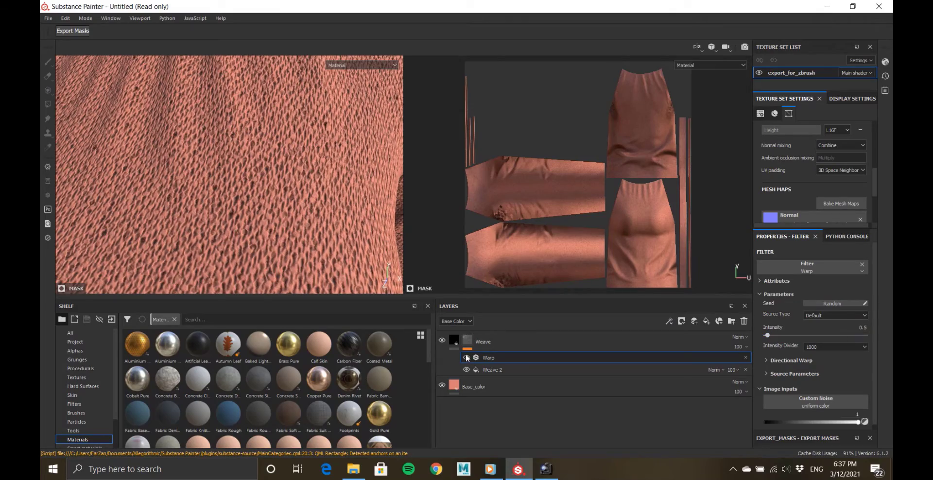
Examine the warped weave across the shirt's chest and shoulders, both up close and from further away.
{"action": "right_click_drag", "start_coordinate": [258, 164], "coordinate": [175, 129], "text": "alt"}
{"action": "left_click_drag", "start_coordinate": [175, 129], "coordinate": [194, 180], "text": "alt"}
{"action": "right_click_drag", "start_coordinate": [195, 180], "coordinate": [194, 156], "text": "alt"}
{"action": "left_click_drag", "start_coordinate": [195, 155], "coordinate": [189, 158], "text": "alt"}
{"action": "mouse_move", "coordinate": [189, 158]}
{"action": "right_mouse_down", "text": "alt"}
{"action": "mouse_move", "coordinate": [278, 209]}
{"action": "mouse_move", "coordinate": [261, 179]}
{"action": "right_mouse_up", "text": "alt"}
{"action": "left_click_drag", "start_coordinate": [260, 179], "coordinate": [254, 199], "text": "alt"}
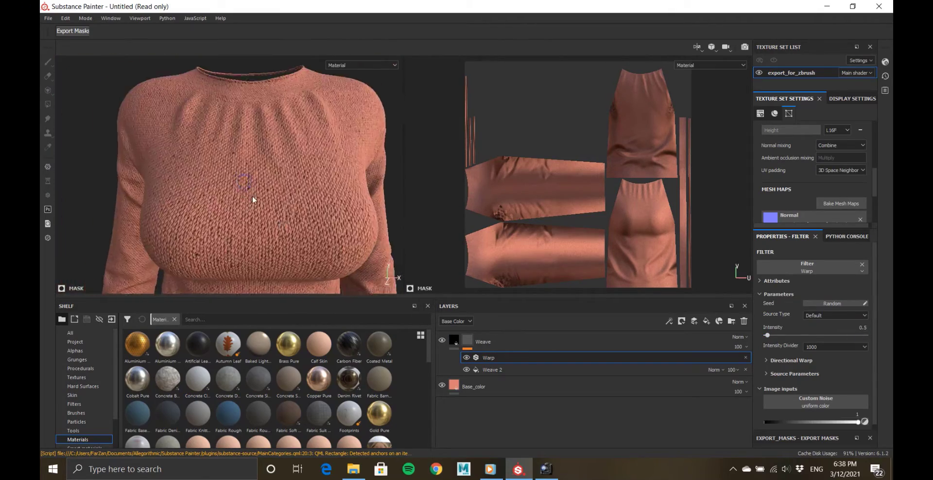
{"action": "right_click_drag", "start_coordinate": [254, 200], "coordinate": [296, 226], "text": "alt"}
Add a fill layer above the Weave layer with only its color channel enabled and a near-black base color.
{"action": "left_click", "coordinate": [468, 341]}
{"action": "left_click", "coordinate": [495, 386]}
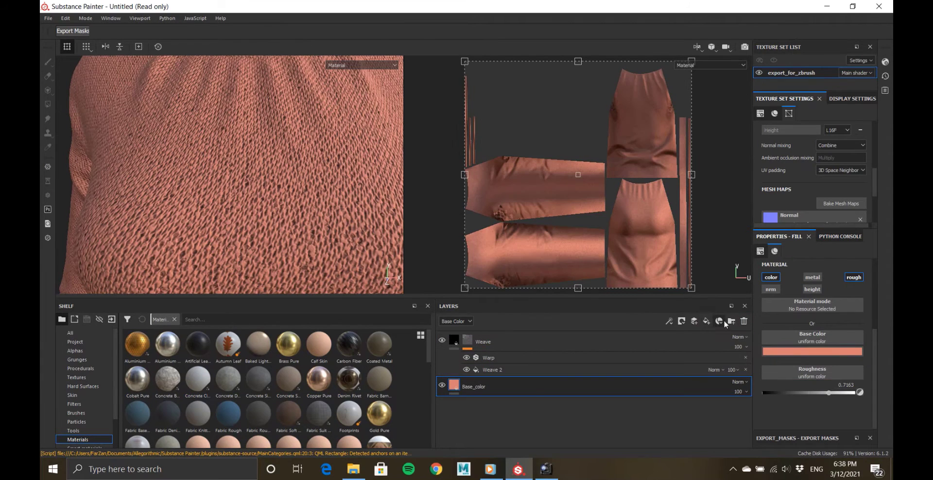
{"action": "left_click_drag", "start_coordinate": [482, 387], "coordinate": [464, 339]}
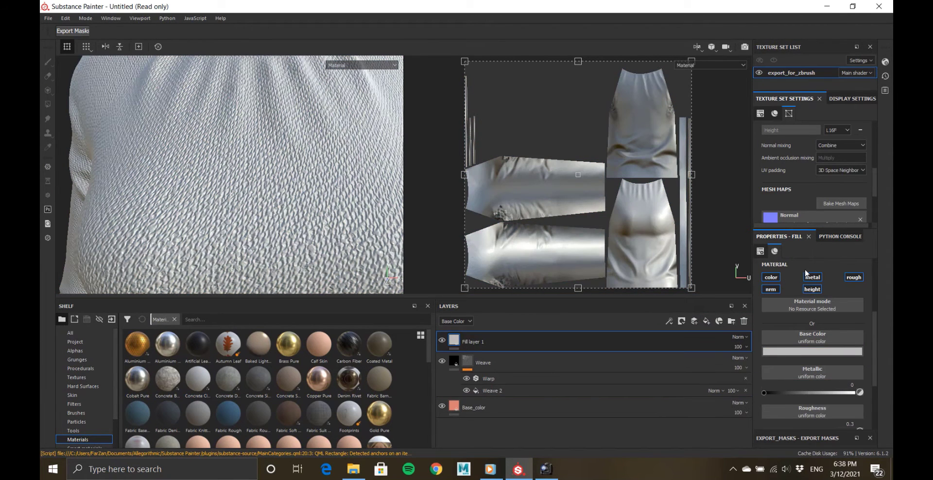
{"action": "left_click", "coordinate": [814, 290]}
{"action": "left_click", "coordinate": [853, 278]}
{"action": "left_click", "coordinate": [806, 351]}
{"action": "left_click_drag", "start_coordinate": [795, 394], "coordinate": [687, 457]}
{"action": "left_click", "coordinate": [812, 351]}
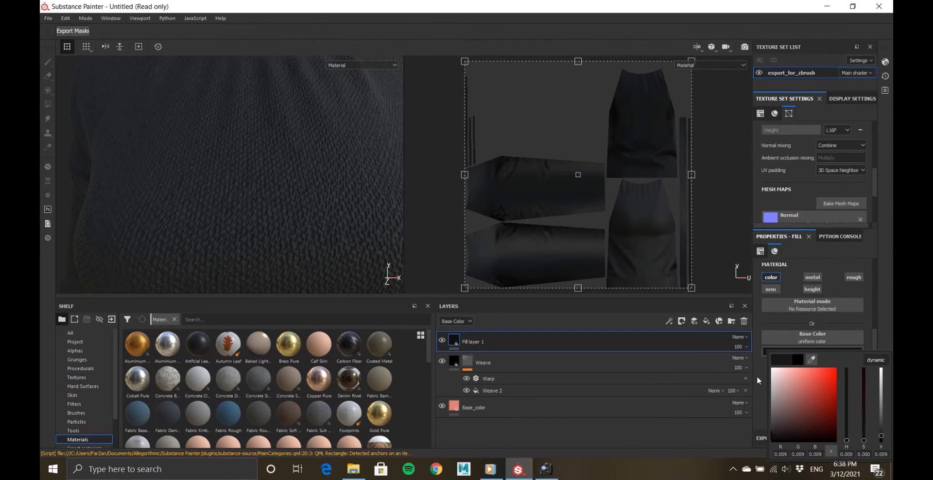
Set the Weave layer's blend mode to Multiply and add a black mask to Fill layer 1.
{"action": "left_click", "coordinate": [738, 358]}
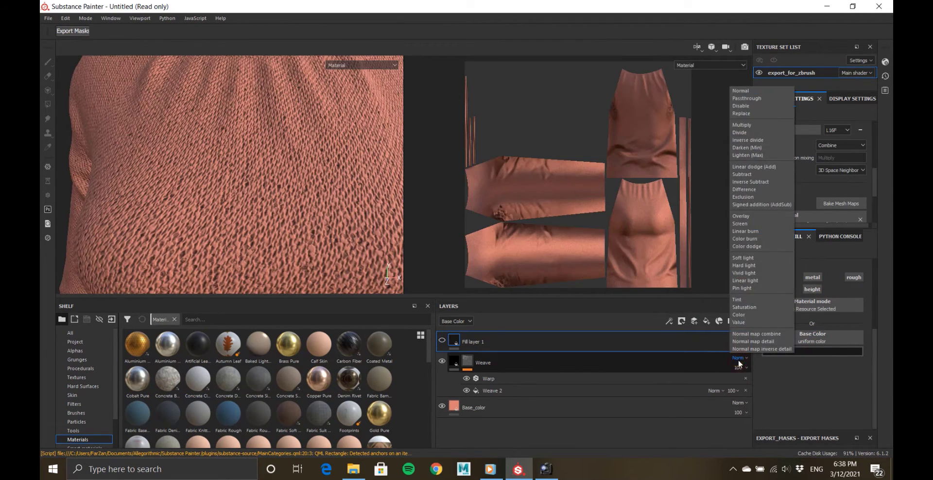
{"action": "left_click", "coordinate": [742, 125]}
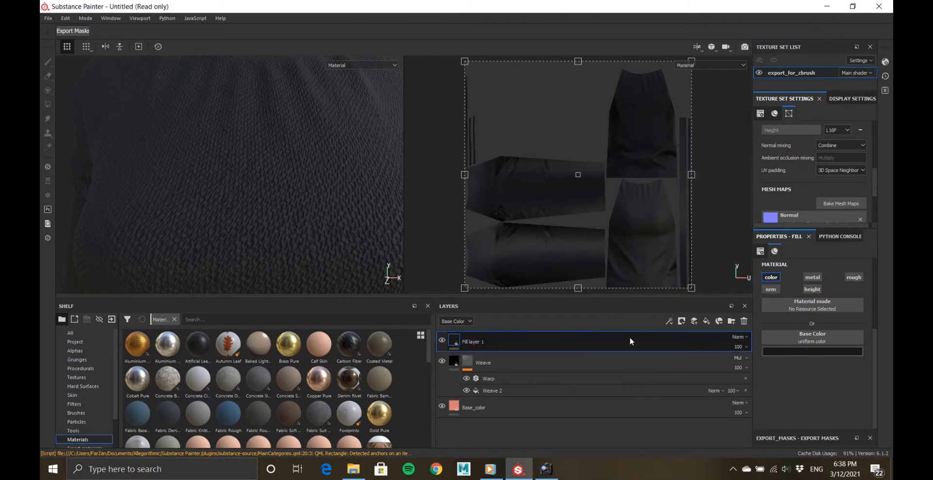
{"action": "right_click", "coordinate": [468, 341]}
{"action": "left_click", "coordinate": [513, 5]}
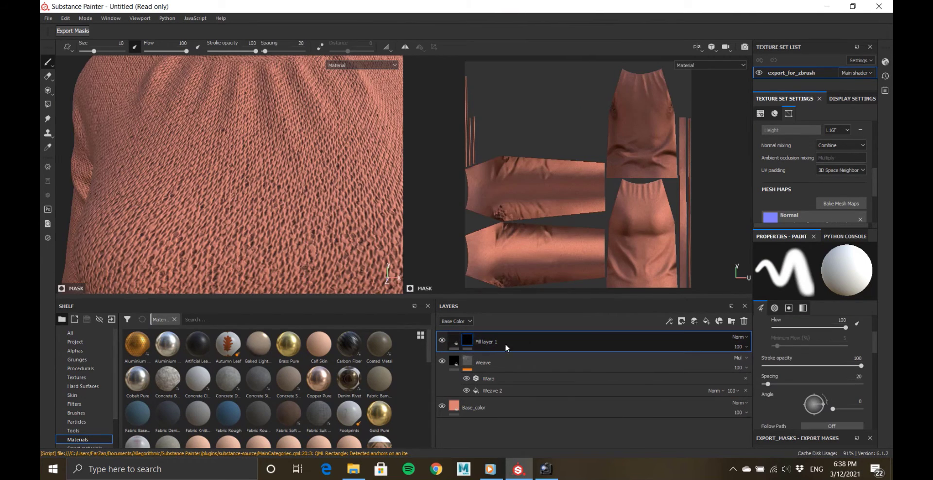
Add a fill to Fill layer 1's mask using the BnW Spots 2 texture as its grayscale.
{"action": "right_click", "coordinate": [467, 340]}
{"action": "left_click", "coordinate": [500, 272]}
{"action": "left_click", "coordinate": [800, 274]}
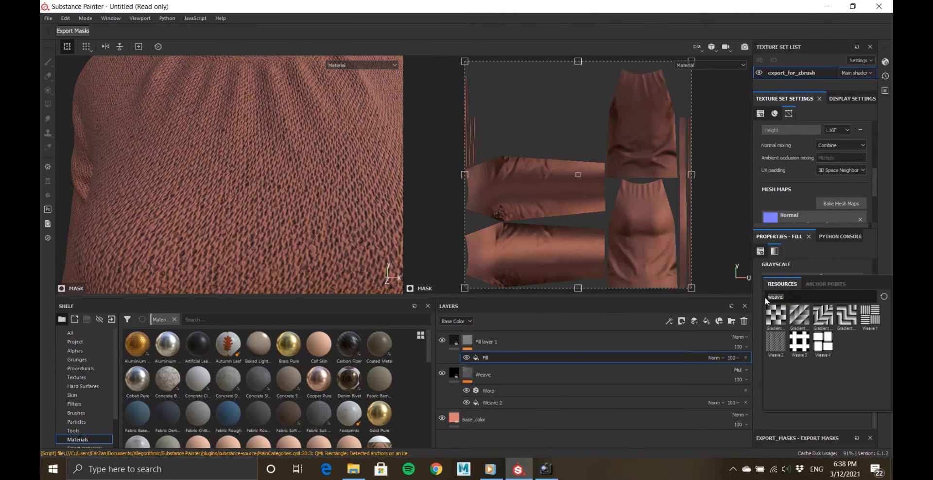
{"action": "key", "text": "BackSpace"}
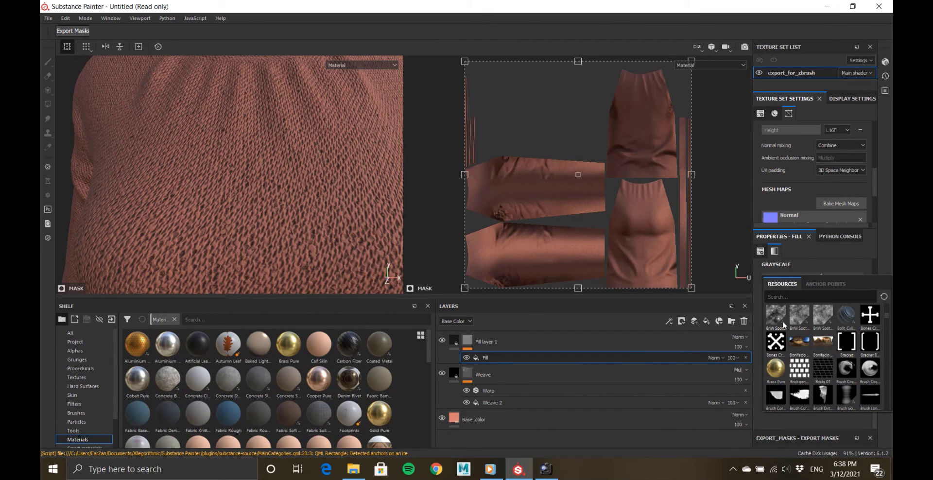
{"action": "mouse_move", "coordinate": [799, 318]}
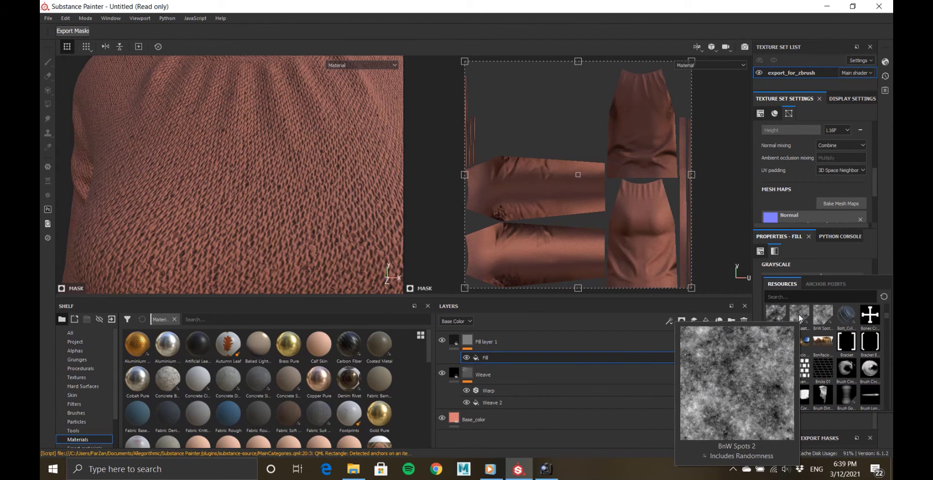
{"action": "left_click", "coordinate": [798, 319]}
Set the BnW Spots 2 fill's UV scale to 2 and its first offset value to 0.67.
{"action": "scroll", "coordinate": [256, 243], "scroll_direction": "down", "scroll_amount": 3}
{"action": "left_click_drag", "start_coordinate": [256, 243], "coordinate": [291, 218], "text": "alt"}
{"action": "scroll", "coordinate": [803, 294], "scroll_direction": "up", "scroll_amount": 3}
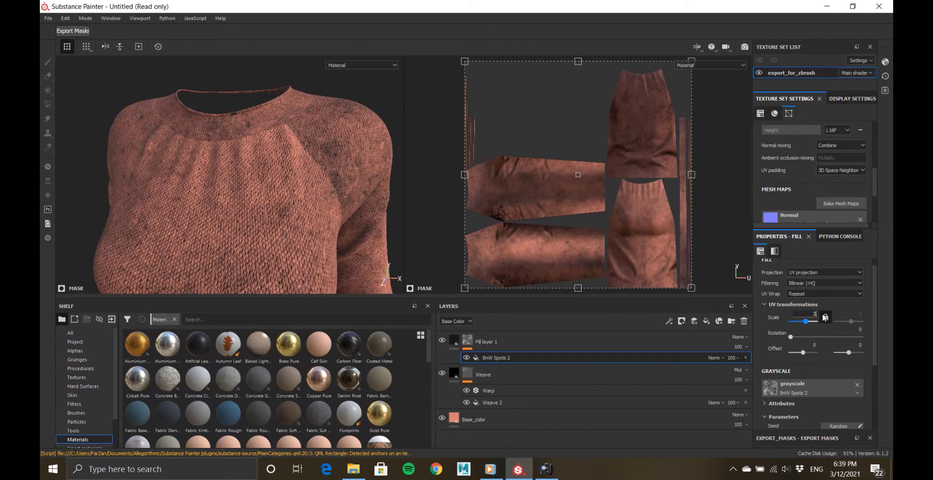
{"action": "key", "text": "Return"}
{"action": "left_click_drag", "start_coordinate": [803, 354], "coordinate": [811, 355]}
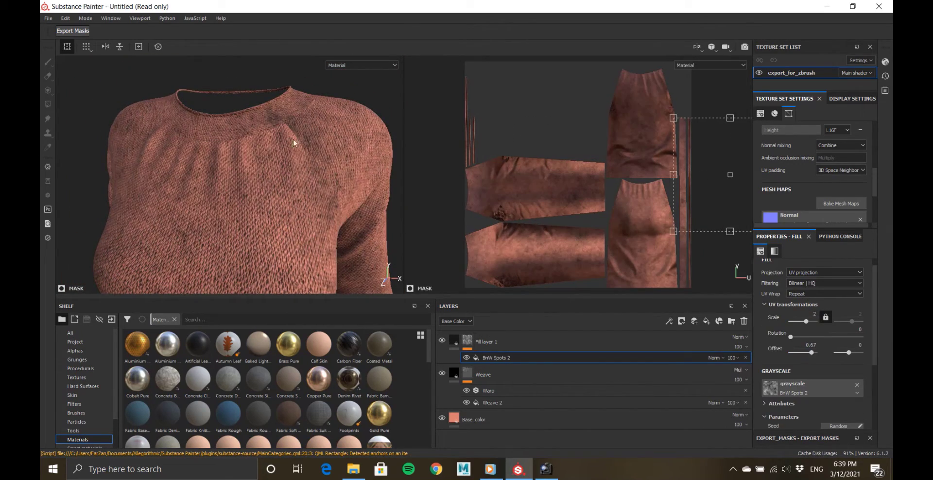
{"action": "left_click_drag", "start_coordinate": [293, 142], "coordinate": [267, 216], "text": "alt"}
{"action": "right_click_drag", "start_coordinate": [268, 216], "coordinate": [340, 214], "text": "alt"}
Set Fill layer 1's blend mode to Multiply and its opacity to 51, and compare the shirt with the layer hidden and shown.
{"action": "left_click", "coordinate": [739, 338]}
{"action": "left_click", "coordinate": [743, 111]}
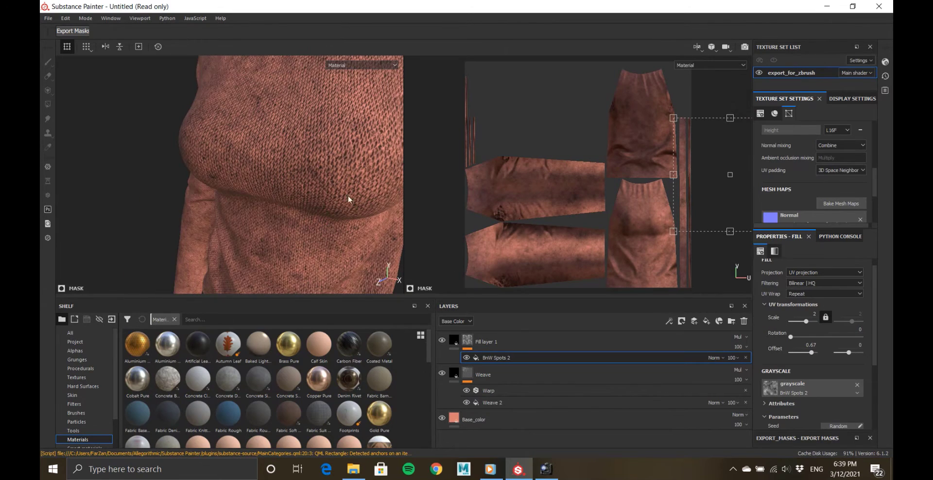
{"action": "left_click_drag", "start_coordinate": [348, 200], "coordinate": [379, 203], "text": "alt"}
{"action": "left_click", "coordinate": [746, 349]}
{"action": "left_click_drag", "start_coordinate": [770, 363], "coordinate": [752, 373]}
{"action": "left_click", "coordinate": [442, 340]}
{"action": "left_click", "coordinate": [443, 340]}
Examine the dark spotting on the shirt's chest, shoulder and sleeves from several angles.
{"action": "right_click_drag", "start_coordinate": [272, 161], "coordinate": [257, 204], "text": "alt"}
{"action": "left_click_drag", "start_coordinate": [258, 204], "coordinate": [364, 229], "text": "alt"}
{"action": "left_click_drag", "start_coordinate": [364, 229], "coordinate": [258, 212], "text": "alt"}
{"action": "right_click_drag", "start_coordinate": [302, 212], "coordinate": [297, 183], "text": "alt"}
{"action": "left_click_drag", "start_coordinate": [298, 183], "coordinate": [252, 194], "text": "alt"}
{"action": "mouse_move", "coordinate": [253, 193]}
{"action": "right_mouse_down", "text": "alt"}
{"action": "mouse_move", "coordinate": [263, 134]}
{"action": "mouse_move", "coordinate": [248, 201]}
{"action": "right_mouse_up", "text": "alt"}
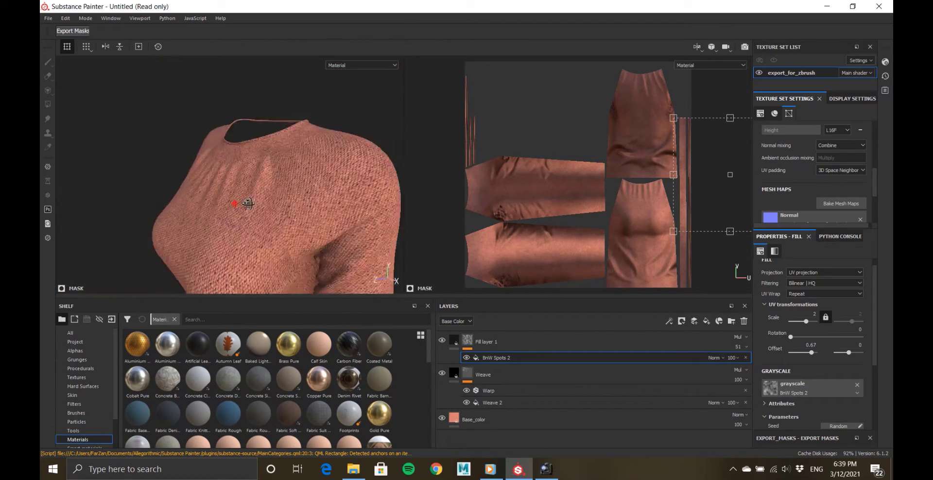
{"action": "left_click_drag", "start_coordinate": [248, 202], "coordinate": [310, 218], "text": "alt"}
{"action": "right_click_drag", "start_coordinate": [310, 218], "coordinate": [288, 179], "text": "alt"}
{"action": "left_click_drag", "start_coordinate": [288, 178], "coordinate": [385, 271], "text": "alt"}
Add a fill layer at the top of the stack with only color and height enabled, and darken its base color to mid grey.
{"action": "left_click", "coordinate": [706, 322]}
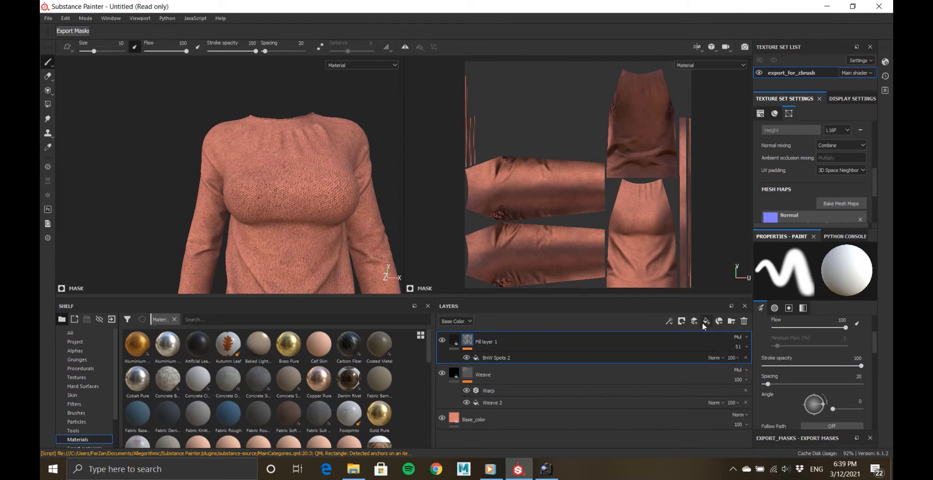
{"action": "right_click", "coordinate": [454, 342]}
{"action": "left_click", "coordinate": [656, 317]}
{"action": "left_click", "coordinate": [813, 384]}
{"action": "left_click", "coordinate": [770, 396]}
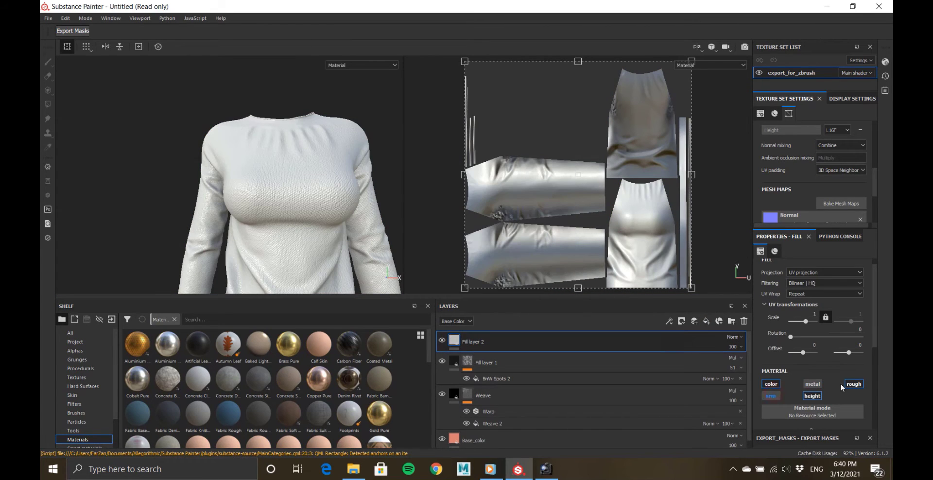
{"action": "left_click", "coordinate": [851, 384]}
{"action": "left_click", "coordinate": [769, 385]}
{"action": "left_click", "coordinate": [768, 385]}
{"action": "scroll", "coordinate": [773, 379], "scroll_direction": "down", "scroll_amount": 4}
{"action": "left_click", "coordinate": [782, 353]}
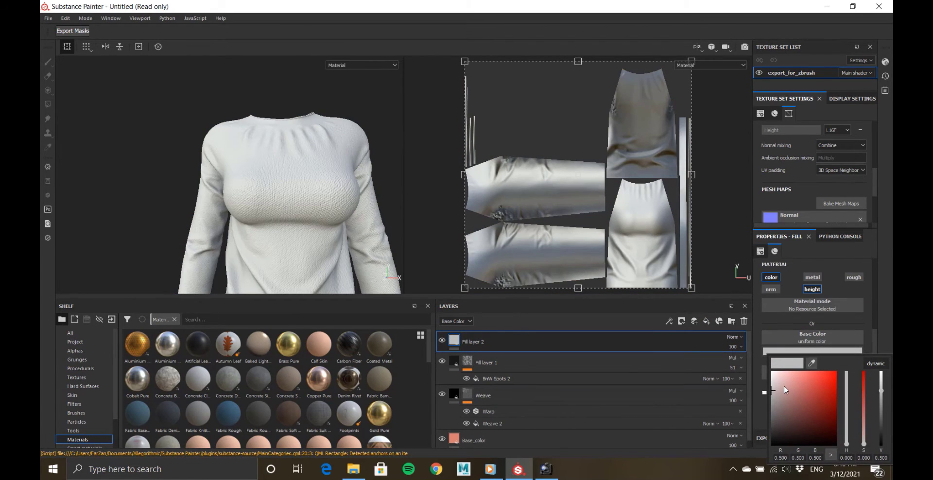
{"action": "left_click_drag", "start_coordinate": [778, 390], "coordinate": [720, 409]}
Rename Fill layer 1 as Dirt and Fill layer 2 as Detail.
{"action": "double_click", "coordinate": [486, 363]}
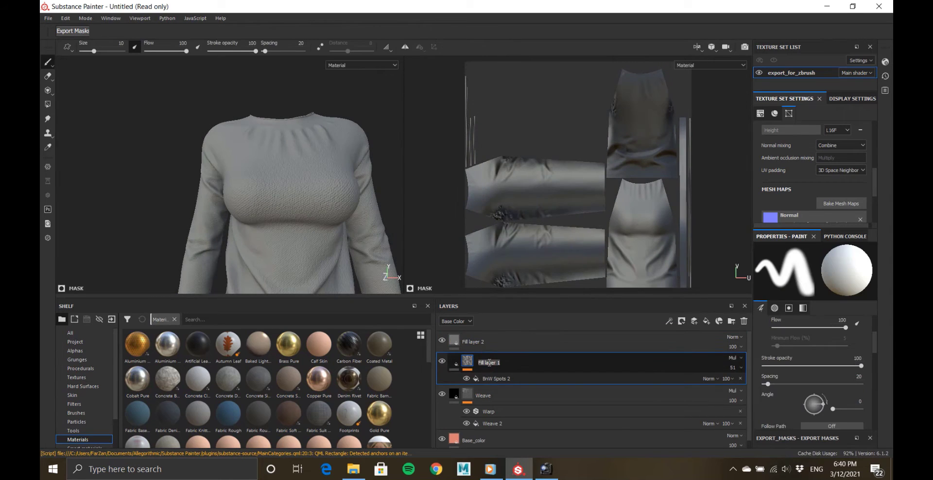
{"action": "type", "text": "Dirt"}
{"action": "key", "text": "Return"}
{"action": "double_click", "coordinate": [482, 341]}
{"action": "type", "text": "Di"}
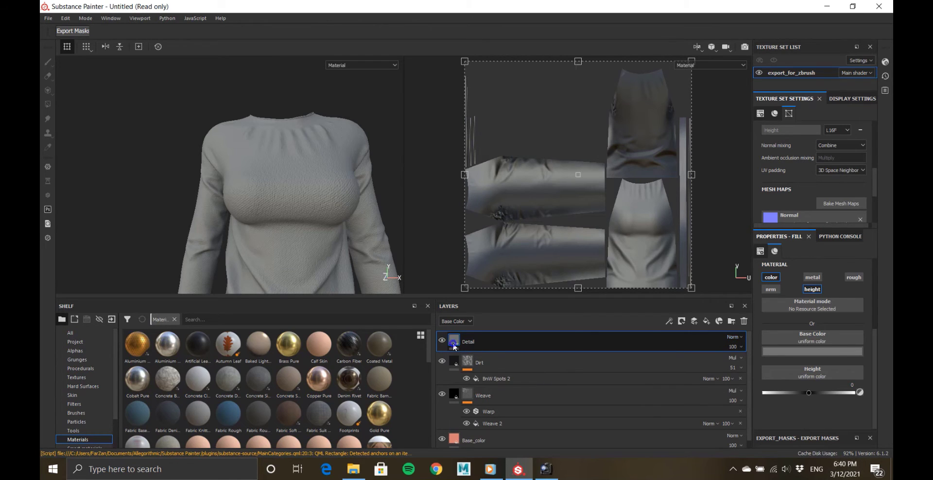
Set the Detail layer's base color to black.
{"action": "right_click", "coordinate": [453, 346]}
{"action": "left_click", "coordinate": [794, 289]}
{"action": "left_click", "coordinate": [793, 351]}
{"action": "left_click_drag", "start_coordinate": [793, 392], "coordinate": [781, 435]}
{"action": "left_click", "coordinate": [795, 307]}
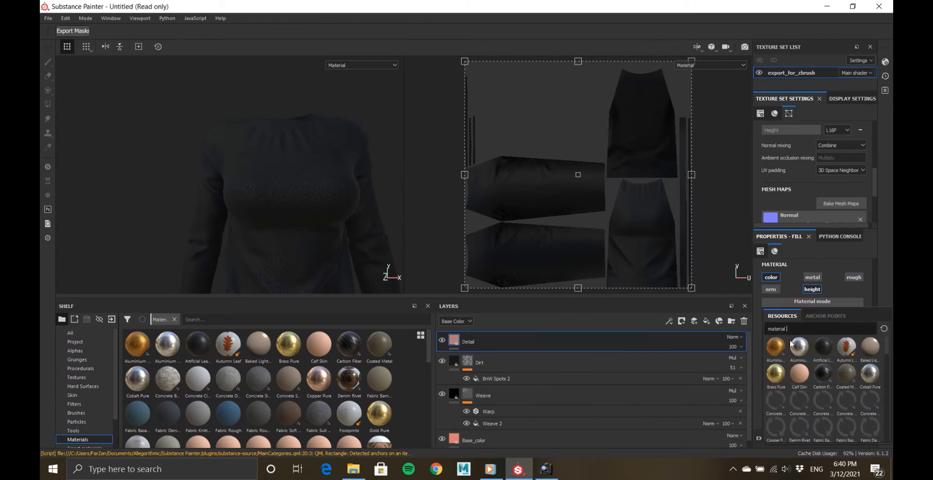
{"action": "key", "text": "Escape"}
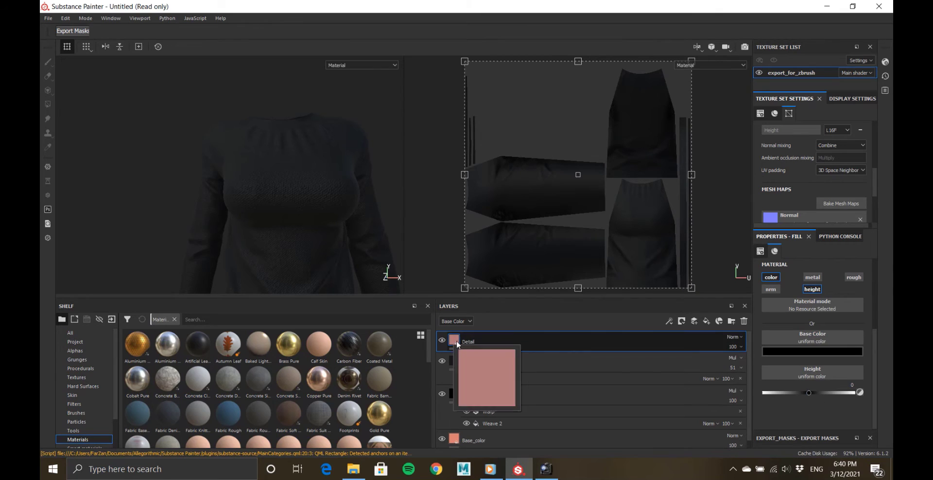
Add a black mask to the Detail layer and give the mask a fill using the Clouds 3 texture.
{"action": "right_click", "coordinate": [454, 343]}
{"action": "left_click", "coordinate": [493, 78]}
{"action": "right_click", "coordinate": [468, 343]}
{"action": "left_click", "coordinate": [493, 272]}
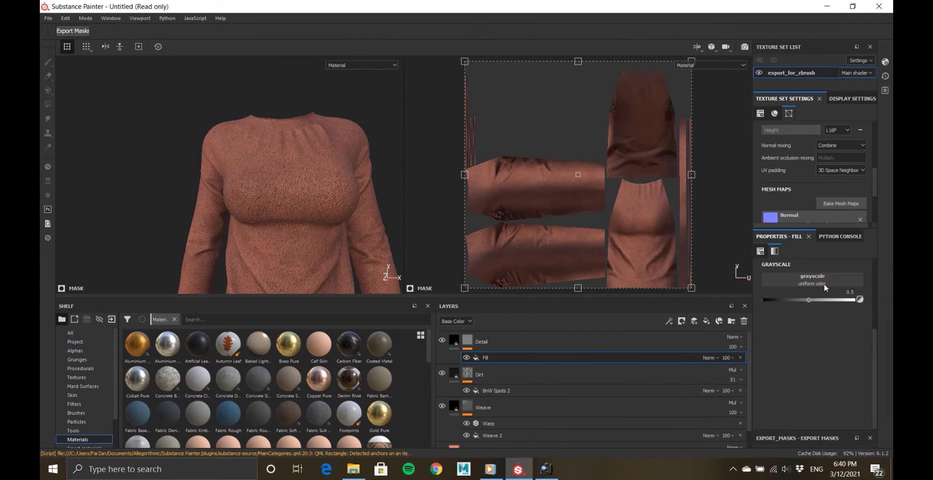
{"action": "left_click", "coordinate": [824, 284]}
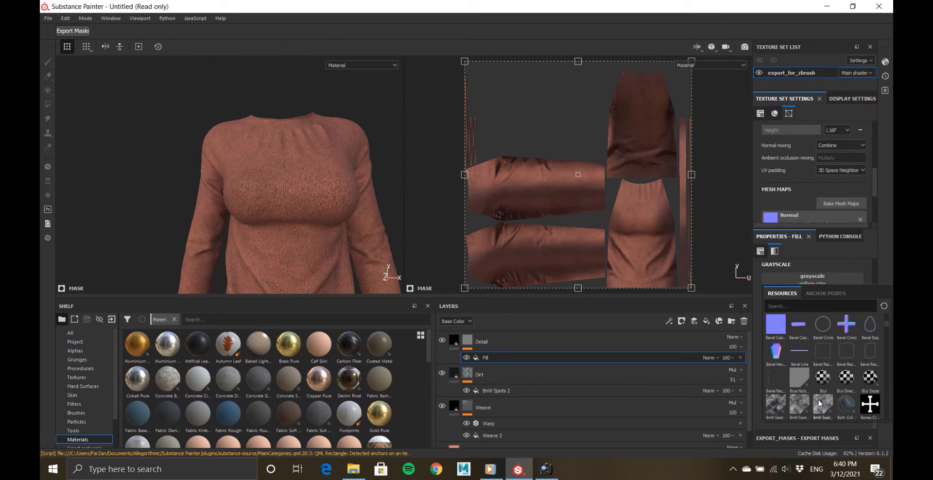
{"action": "scroll", "coordinate": [818, 394], "scroll_direction": "down", "scroll_amount": 5}
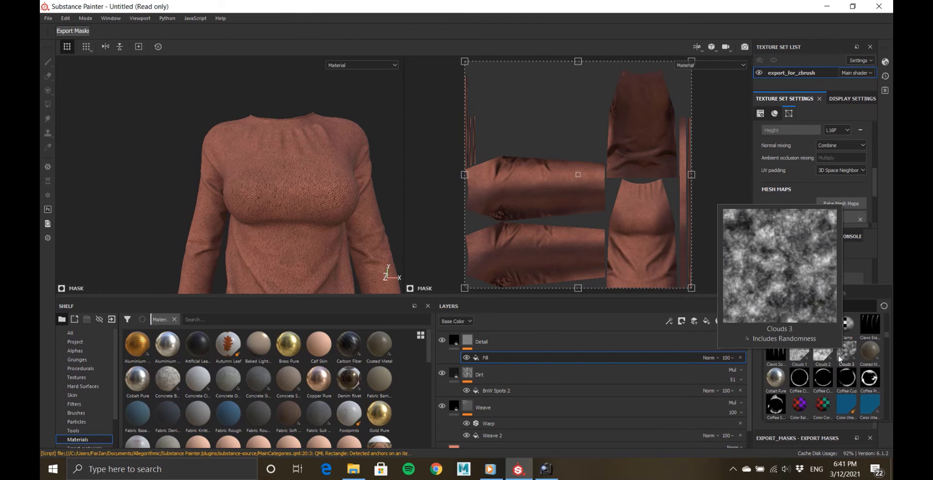
{"action": "left_click", "coordinate": [824, 358]}
Set the Detail layer's height to about -0.26 and the noise scale of its Clouds 3 fill to 7.
{"action": "left_click", "coordinate": [454, 342]}
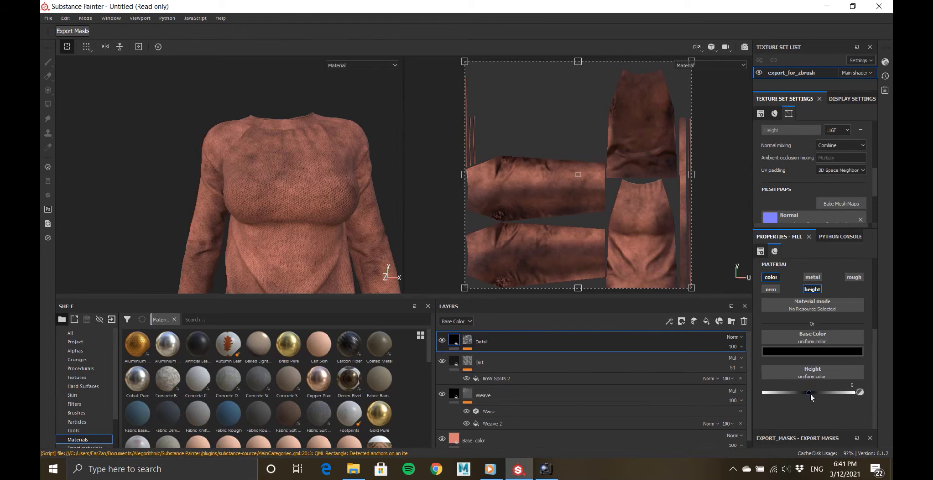
{"action": "left_click_drag", "start_coordinate": [796, 392], "coordinate": [795, 393]}
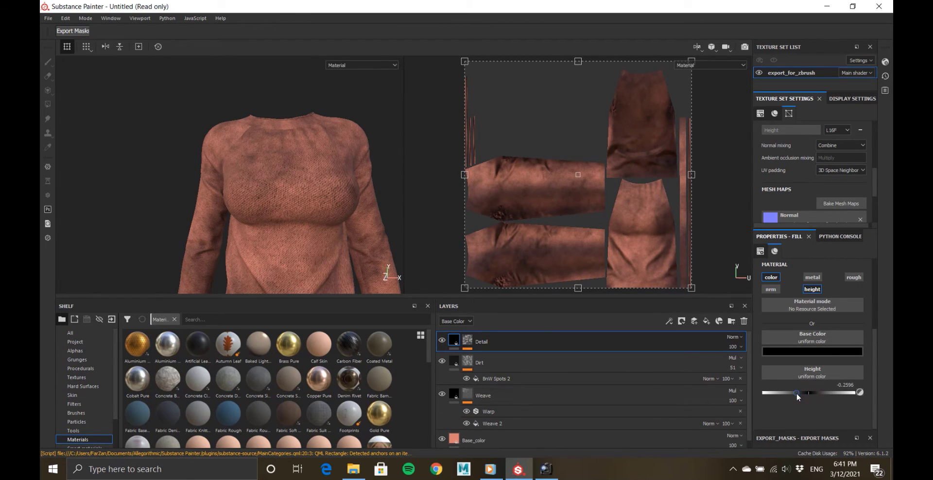
{"action": "left_click", "coordinate": [468, 343]}
{"action": "left_click", "coordinate": [600, 358]}
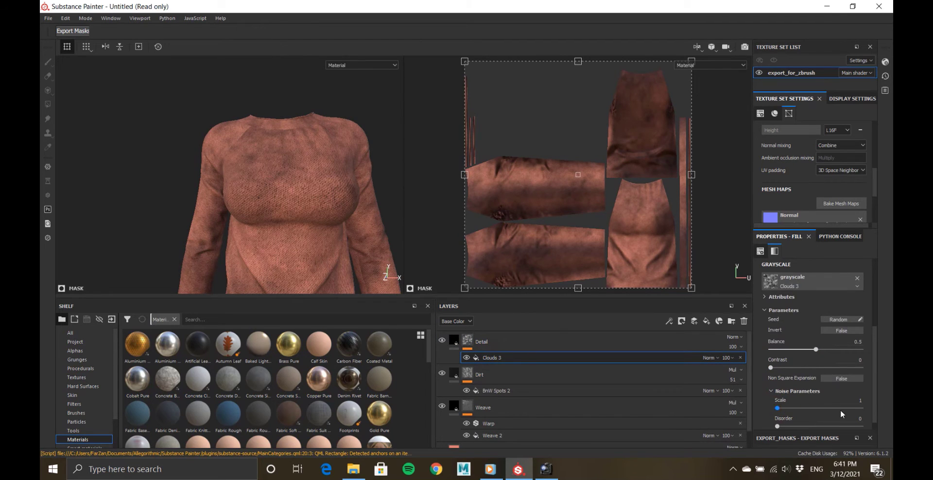
{"action": "left_click_drag", "start_coordinate": [841, 410], "coordinate": [849, 409]}
{"action": "scroll", "coordinate": [299, 240], "scroll_direction": "up", "scroll_amount": 3}
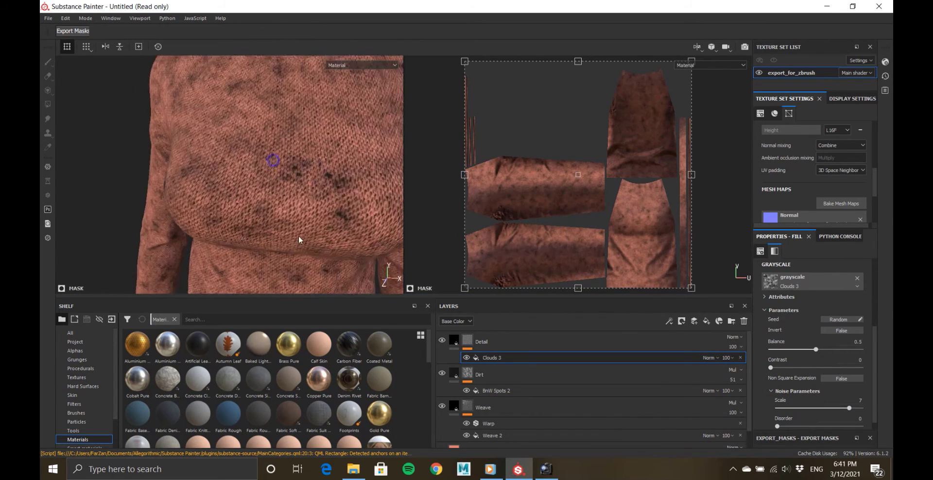
Replace the Clouds 3 texture in the Detail layer's mask fill with Gaussian Spots 2.
{"action": "scroll", "coordinate": [299, 240], "scroll_direction": "down", "scroll_amount": 3}
{"action": "left_click", "coordinate": [857, 278]}
{"action": "left_click", "coordinate": [820, 306]}
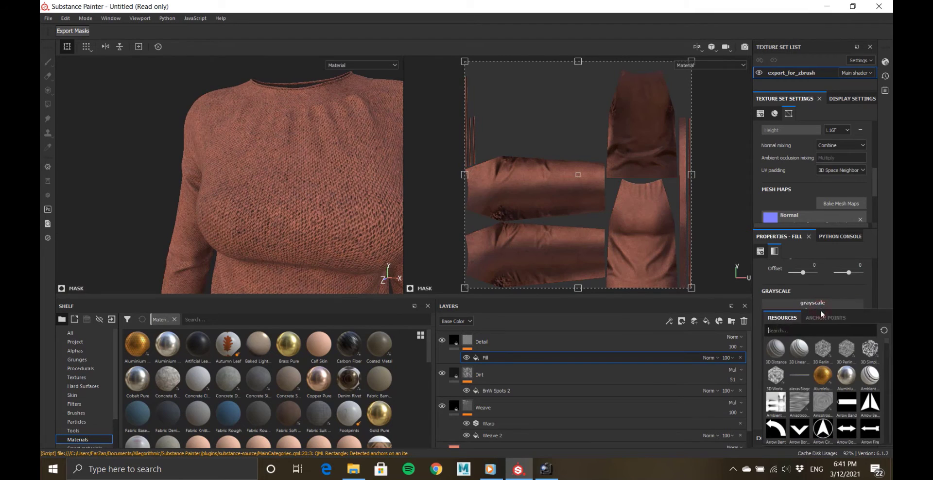
{"action": "type", "text": "gaus"}
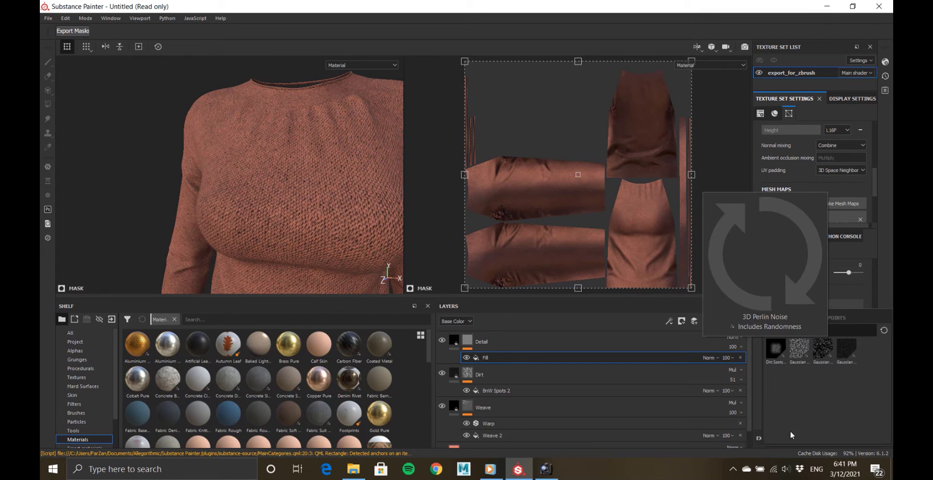
{"action": "left_click", "coordinate": [846, 350]}
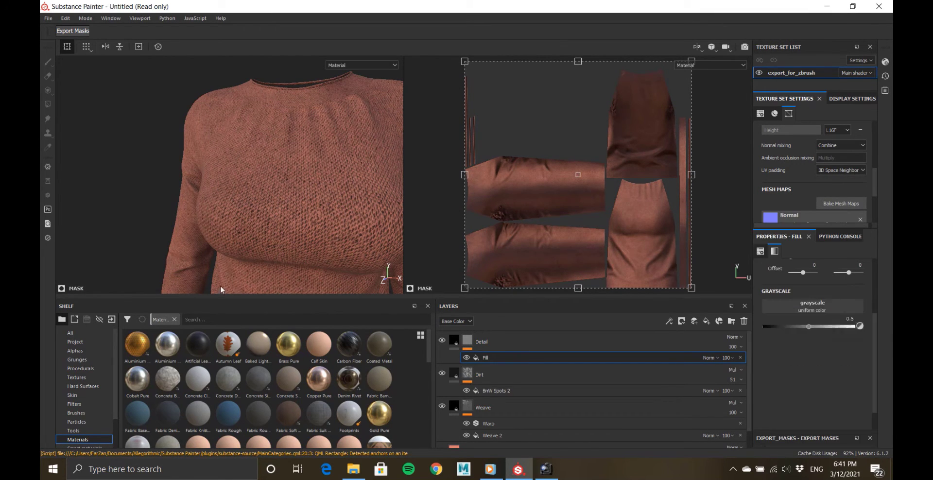
Set the UV scale of the Detail mask's Gaussian Spots 2 fill to 7.
{"action": "scroll", "coordinate": [805, 377], "scroll_direction": "up", "scroll_amount": 3}
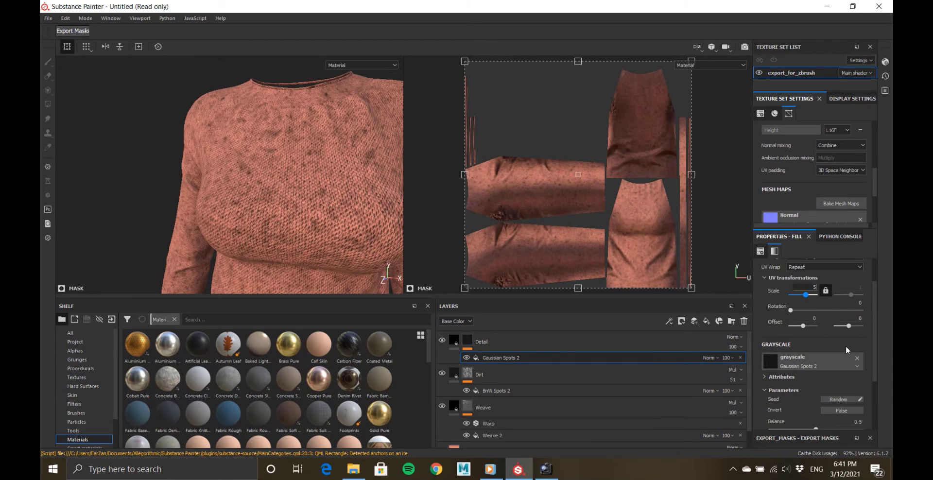
{"action": "scroll", "coordinate": [295, 188], "scroll_direction": "up", "scroll_amount": 5}
{"action": "scroll", "coordinate": [816, 324], "scroll_direction": "up", "scroll_amount": 2}
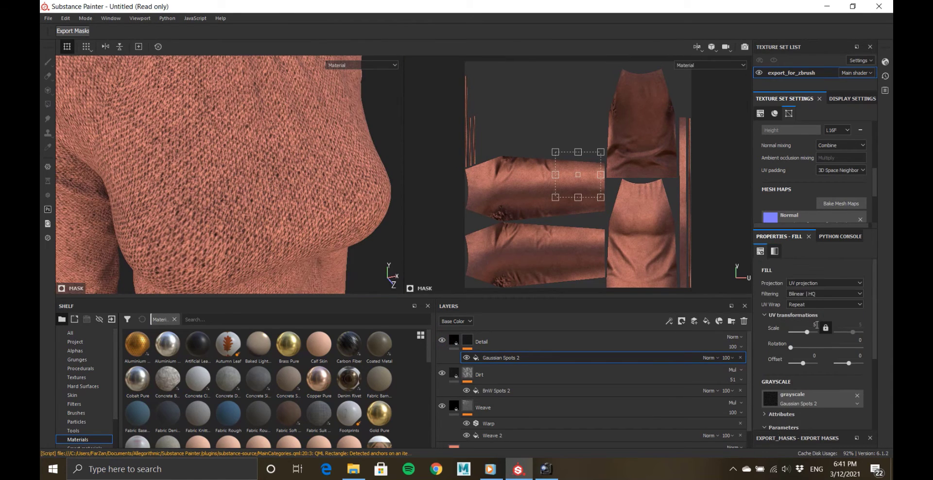
{"action": "type", "text": "7"}
{"action": "key", "text": "Return"}
{"action": "left_click_drag", "start_coordinate": [264, 183], "coordinate": [170, 163], "text": "alt"}
Set the Detail layer's base color blending to Multiply and its opacity to 60.
{"action": "left_click", "coordinate": [735, 337]}
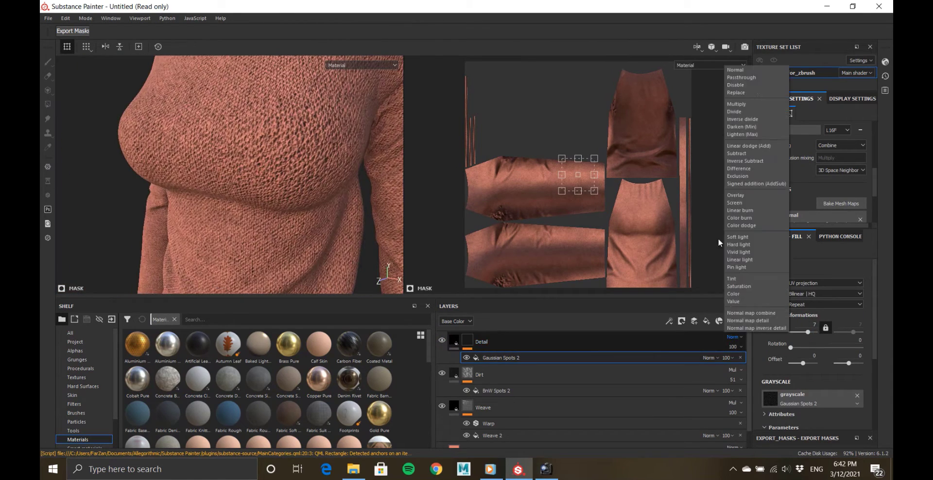
{"action": "left_click", "coordinate": [744, 106]}
{"action": "left_click_drag", "start_coordinate": [735, 348], "coordinate": [718, 357]}
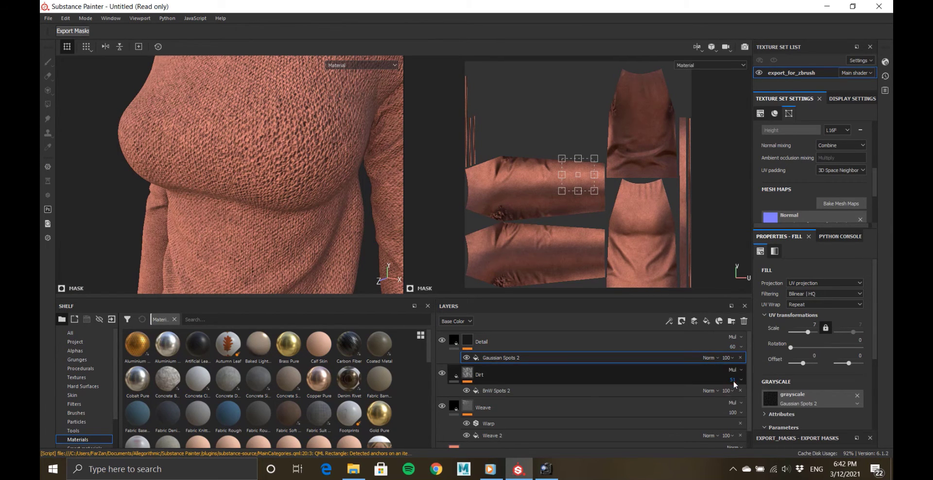
Set the base color opacity of the Dirt layer to 49 and, after trying 0, that of the Weave layer to about 85.
{"action": "left_click", "coordinate": [733, 416]}
{"action": "left_click", "coordinate": [733, 414]}
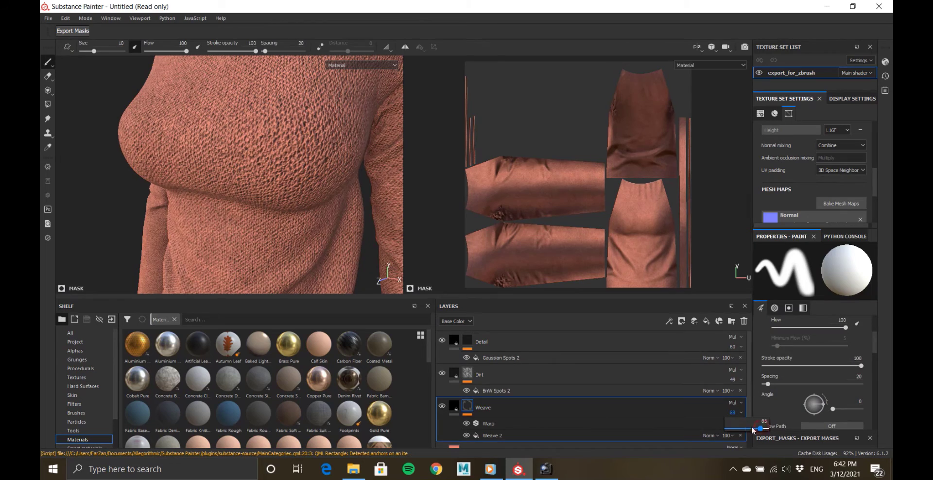
{"action": "left_click_drag", "start_coordinate": [752, 428], "coordinate": [687, 427]}
{"action": "left_click_drag", "start_coordinate": [280, 225], "coordinate": [311, 235], "text": "alt"}
{"action": "right_click_drag", "start_coordinate": [311, 235], "coordinate": [340, 233], "text": "alt"}
{"action": "middle_click_drag", "start_coordinate": [340, 233], "coordinate": [272, 195], "text": "alt"}
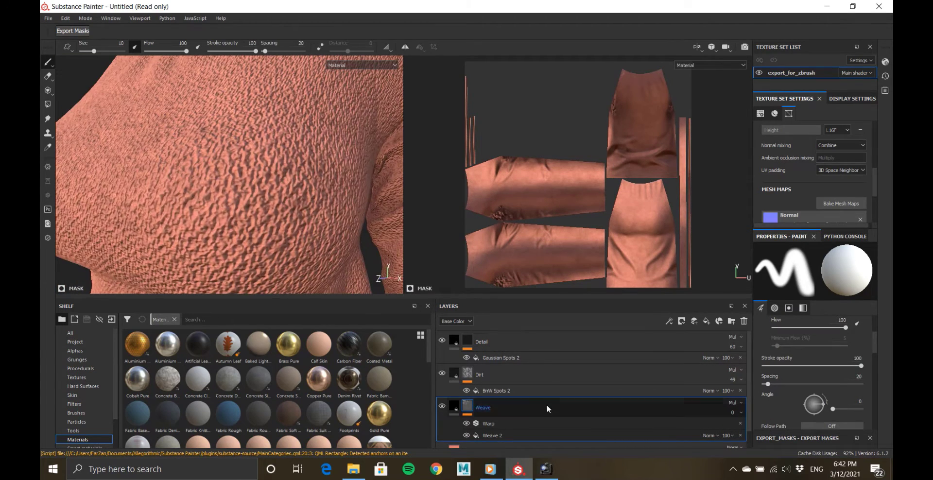
{"action": "left_click", "coordinate": [733, 414]}
{"action": "left_click_drag", "start_coordinate": [734, 428], "coordinate": [763, 431]}
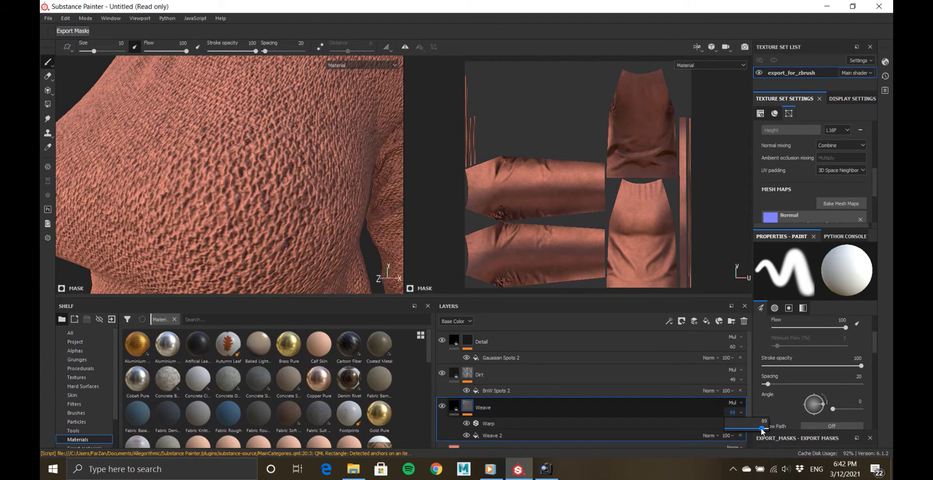
Show the layers' Height channel and set the height opacity of Detail to 68 and of Weave to 86.
{"action": "left_click", "coordinate": [456, 322]}
{"action": "left_click", "coordinate": [454, 335]}
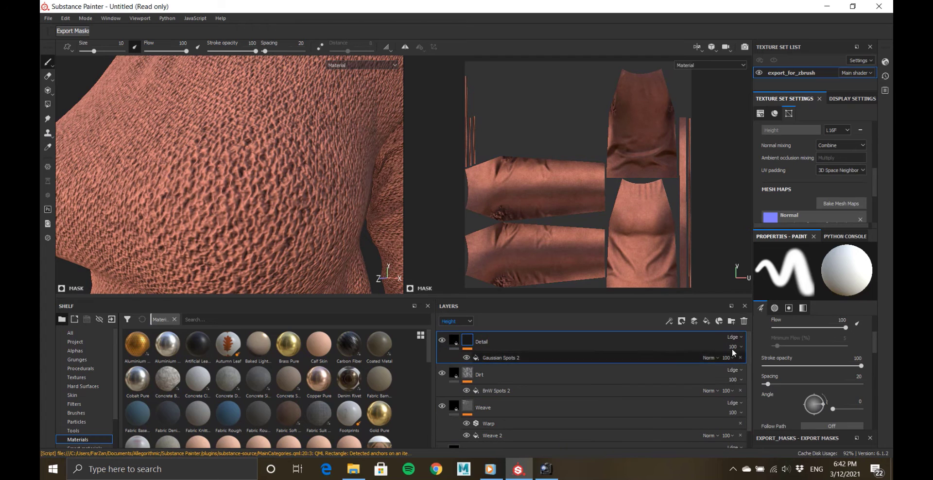
{"action": "left_click", "coordinate": [733, 346]}
{"action": "mouse_move", "coordinate": [748, 360]}
{"action": "left_mouse_down"}
{"action": "mouse_move", "coordinate": [733, 362]}
{"action": "mouse_move", "coordinate": [789, 361]}
{"action": "mouse_move", "coordinate": [733, 362]}
{"action": "mouse_move", "coordinate": [754, 365]}
{"action": "left_mouse_up"}
{"action": "left_click", "coordinate": [734, 419]}
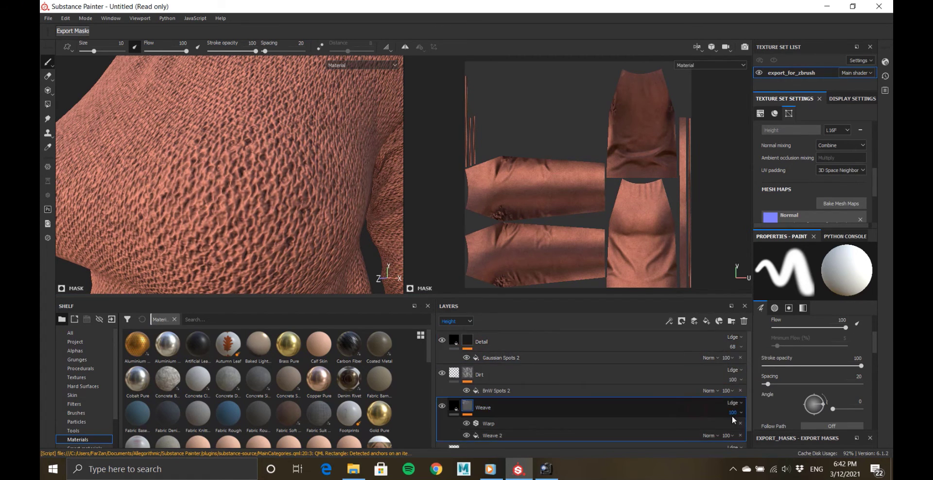
{"action": "left_click_drag", "start_coordinate": [750, 431], "coordinate": [682, 432]}
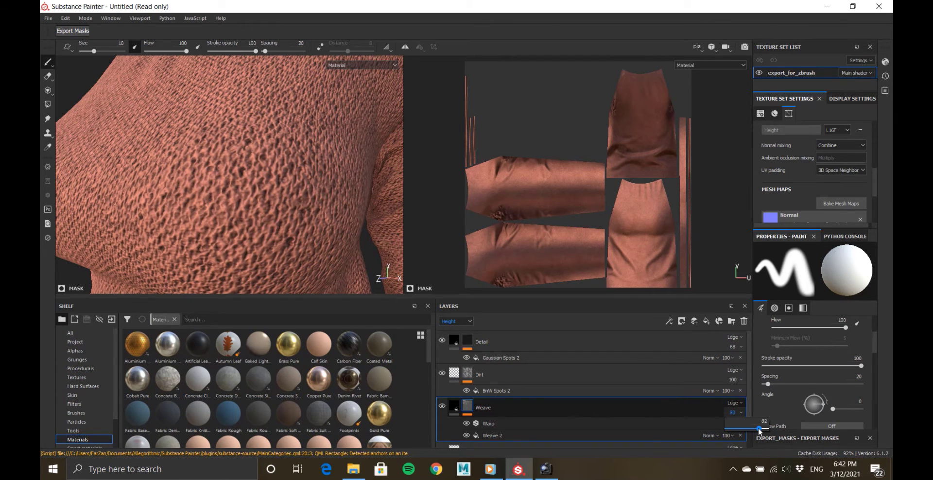
{"action": "left_click_drag", "start_coordinate": [762, 431], "coordinate": [759, 431]}
Set the Detail layer's base color to white.
{"action": "left_click", "coordinate": [698, 390]}
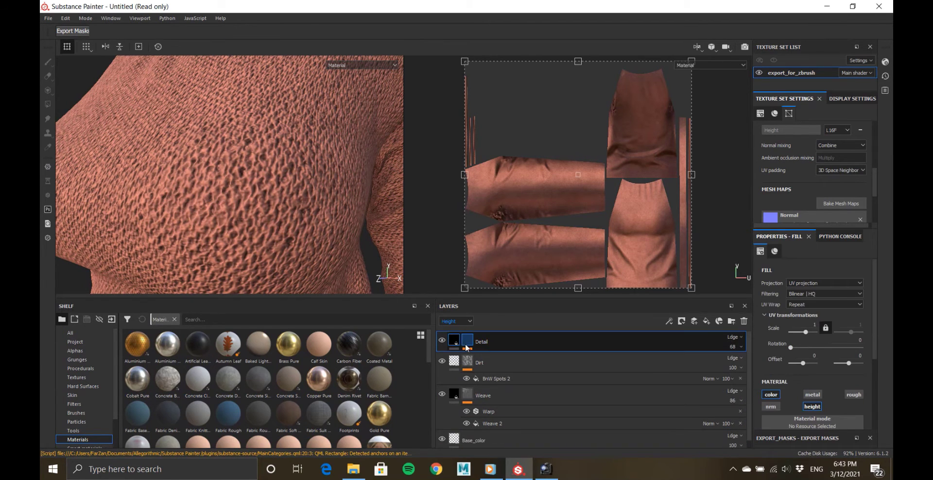
{"action": "scroll", "coordinate": [812, 379], "scroll_direction": "down", "scroll_amount": 3}
{"action": "left_click", "coordinate": [811, 397]}
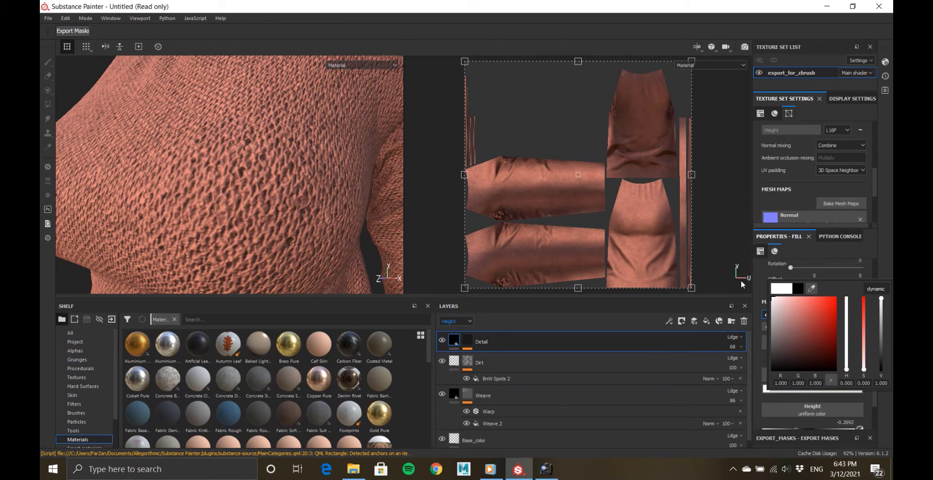
Set the Detail fill layer's height to -0.2.
{"action": "left_click", "coordinate": [740, 351]}
{"action": "scroll", "coordinate": [807, 390], "scroll_direction": "down", "scroll_amount": 1}
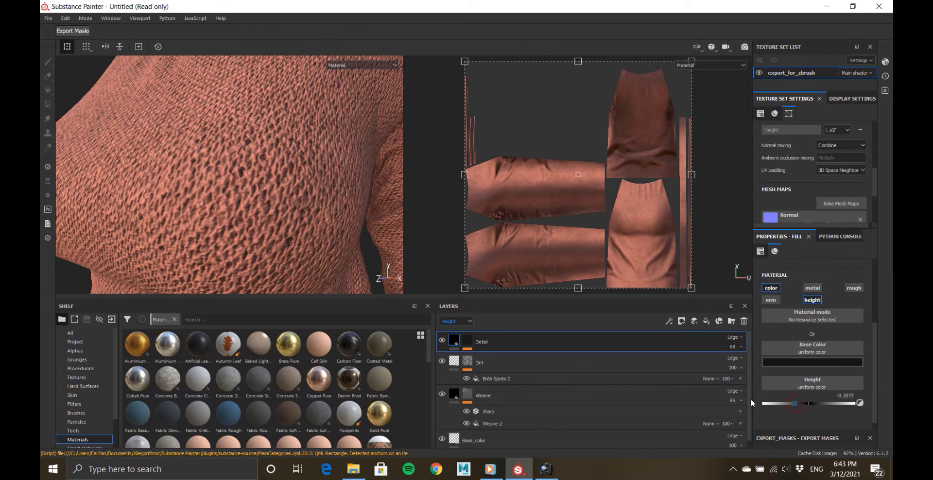
{"action": "left_click_drag", "start_coordinate": [794, 403], "coordinate": [806, 403]}
{"action": "key", "text": "Return"}
{"action": "right_click_drag", "start_coordinate": [191, 200], "coordinate": [188, 127], "text": "alt"}
{"action": "left_click_drag", "start_coordinate": [216, 206], "coordinate": [239, 204], "text": "alt"}
{"action": "right_click_drag", "start_coordinate": [234, 204], "coordinate": [252, 293], "text": "alt"}
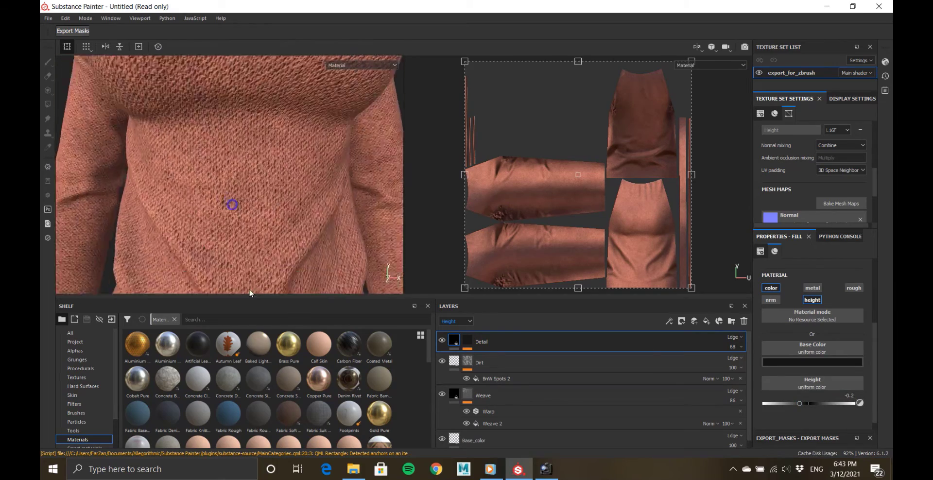
{"action": "right_click_drag", "start_coordinate": [256, 188], "coordinate": [287, 262], "text": "alt"}
Set the intensity of the Warp filter on the Weave layer's mask to 0.3.
{"action": "left_click", "coordinate": [491, 412]}
{"action": "type", "text": ".3"}
{"action": "key", "text": "Return"}
Try a Warp filter intensity of 1 and check the distortion of the weave on the chest.
{"action": "middle_click_drag", "start_coordinate": [257, 127], "coordinate": [272, 195], "text": "alt"}
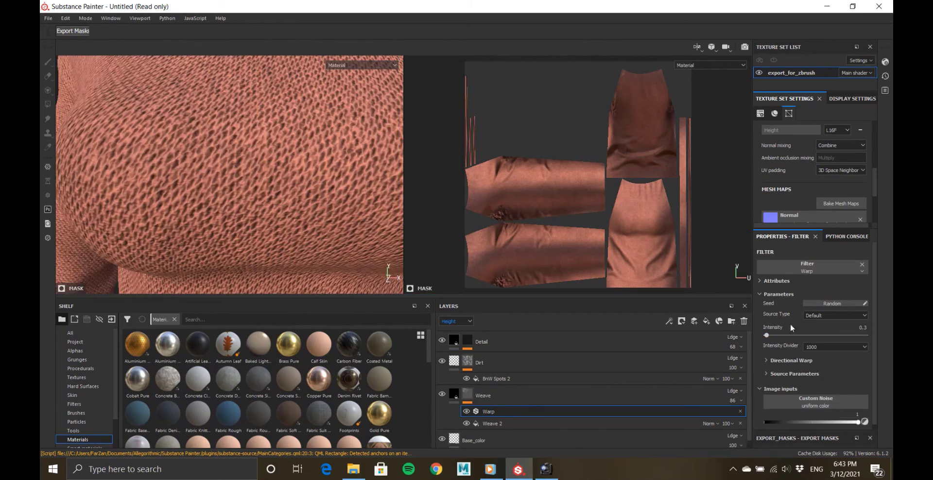
{"action": "type", "text": "1"}
{"action": "key", "text": "Return"}
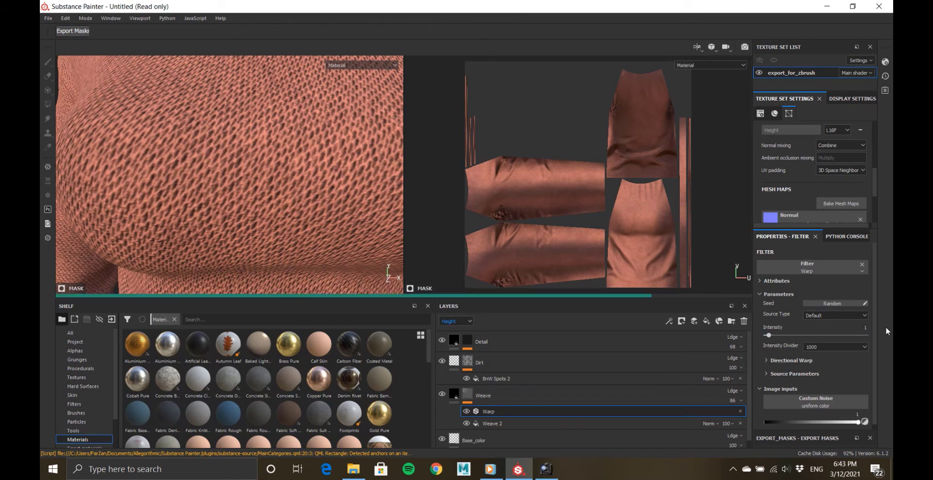
{"action": "right_click_drag", "start_coordinate": [300, 198], "coordinate": [234, 146], "text": "alt"}
{"action": "left_click_drag", "start_coordinate": [239, 193], "coordinate": [249, 170], "text": "alt"}
{"action": "mouse_move", "coordinate": [248, 171]}
{"action": "right_mouse_down", "text": "alt"}
{"action": "mouse_move", "coordinate": [226, 119]}
{"action": "mouse_move", "coordinate": [243, 170]}
{"action": "right_mouse_up", "text": "alt"}
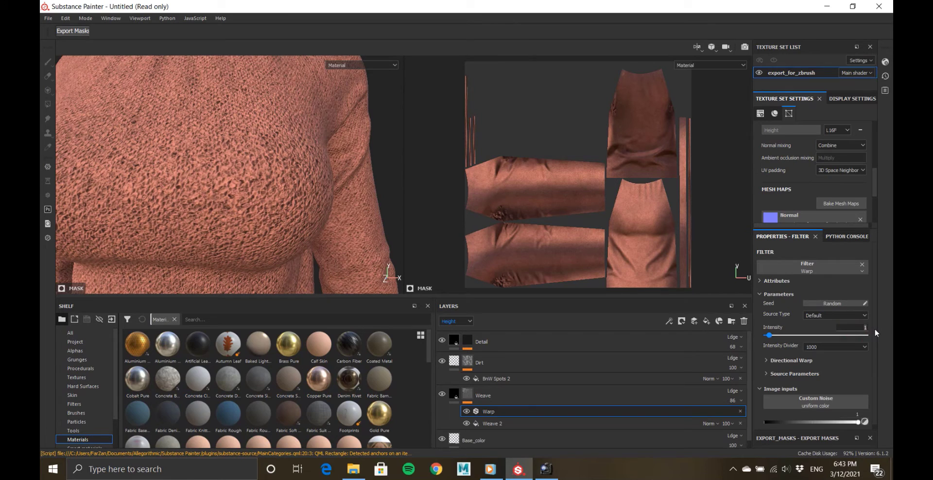
Set the tiling of the Weave 2 pattern in the Weave layer's mask to 18.
{"action": "left_click", "coordinate": [495, 422]}
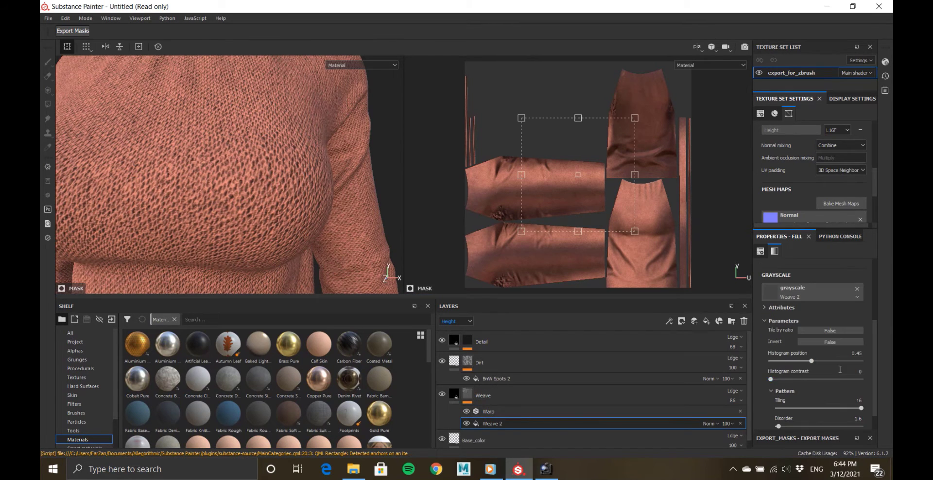
{"action": "scroll", "coordinate": [839, 375], "scroll_direction": "down", "scroll_amount": 1}
{"action": "left_click_drag", "start_coordinate": [839, 375], "coordinate": [876, 377]}
{"action": "type", "text": "18"}
{"action": "key", "text": "Return"}
{"action": "left_click_drag", "start_coordinate": [291, 204], "coordinate": [234, 194], "text": "alt"}
{"action": "right_click_drag", "start_coordinate": [234, 194], "coordinate": [204, 161], "text": "alt"}
{"action": "left_click_drag", "start_coordinate": [204, 160], "coordinate": [222, 155], "text": "alt"}
Create a new folder and move the Detail, Dirt, Weave and Base_color layers into it.
{"action": "left_click", "coordinate": [468, 402]}
{"action": "left_click", "coordinate": [500, 343]}
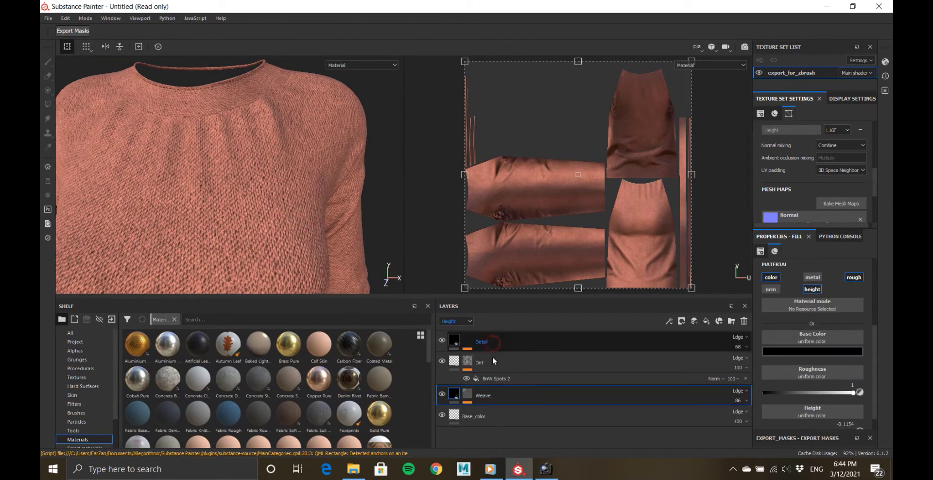
{"action": "left_click", "coordinate": [496, 417], "text": "shift"}
{"action": "left_click", "coordinate": [731, 322]}
{"action": "left_click", "coordinate": [497, 362]}
{"action": "left_click", "coordinate": [486, 437], "text": "shift"}
{"action": "left_click_drag", "start_coordinate": [478, 358], "coordinate": [475, 342]}
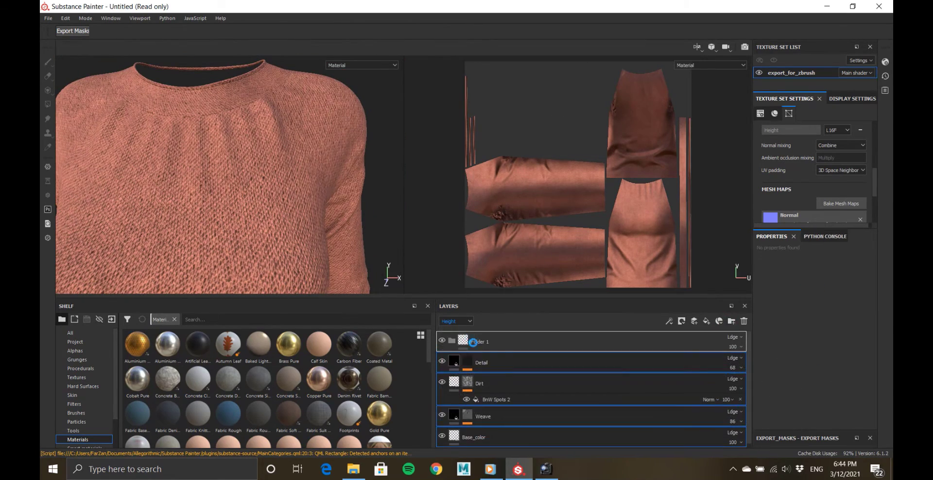
Rename the new layer folder as Pink and collapse it.
{"action": "double_click", "coordinate": [482, 342]}
{"action": "type", "text": "Pin"}
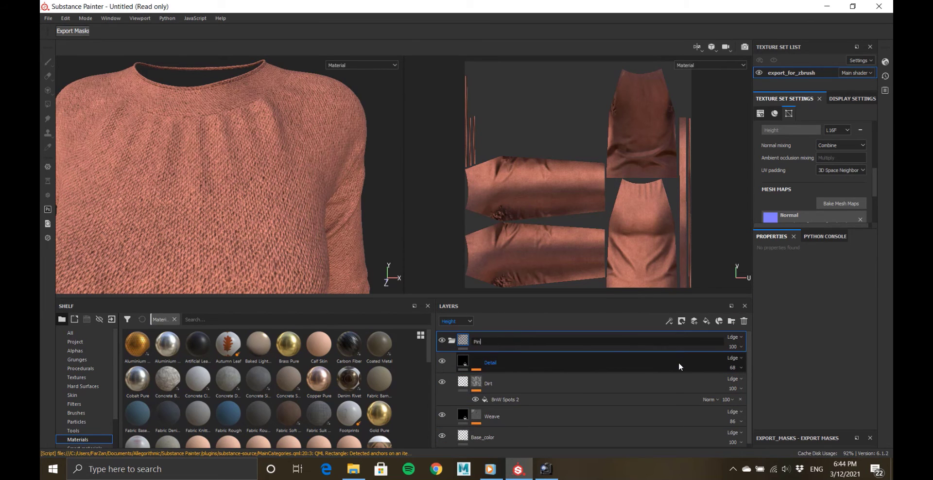
{"action": "type", "text": "k"}
{"action": "key", "text": "Return"}
{"action": "left_click", "coordinate": [451, 341]}
Add a black mask to the Pink folder.
{"action": "right_click_drag", "start_coordinate": [257, 140], "coordinate": [207, 122], "text": "alt"}
{"action": "left_click_drag", "start_coordinate": [211, 223], "coordinate": [311, 209], "text": "alt"}
{"action": "right_click_drag", "start_coordinate": [220, 126], "coordinate": [233, 146], "text": "alt"}
{"action": "right_click", "coordinate": [466, 342]}
{"action": "left_click", "coordinate": [521, 180]}
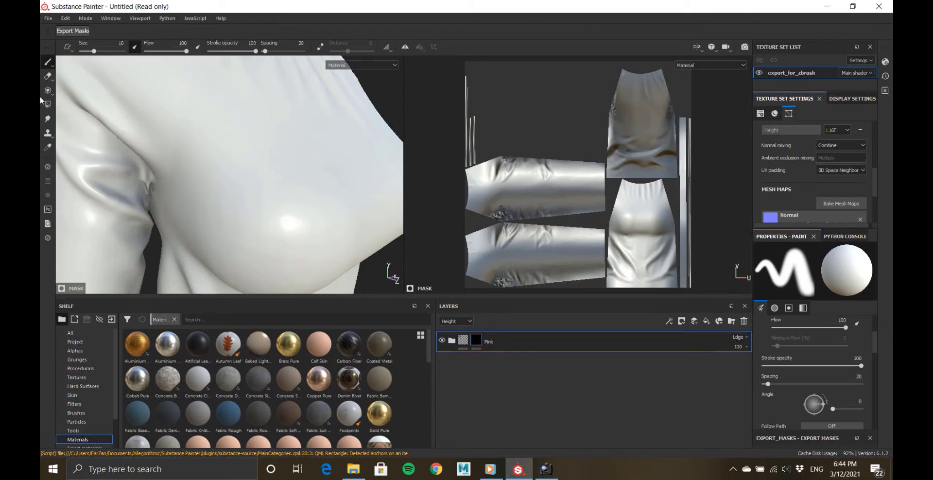
Reveal the Pink folder on the sweater's front and back body panels with Polygon Fill in UV chunk mode.
{"action": "left_click", "coordinate": [47, 104]}
{"action": "key", "text": "f"}
{"action": "left_click", "coordinate": [216, 140]}
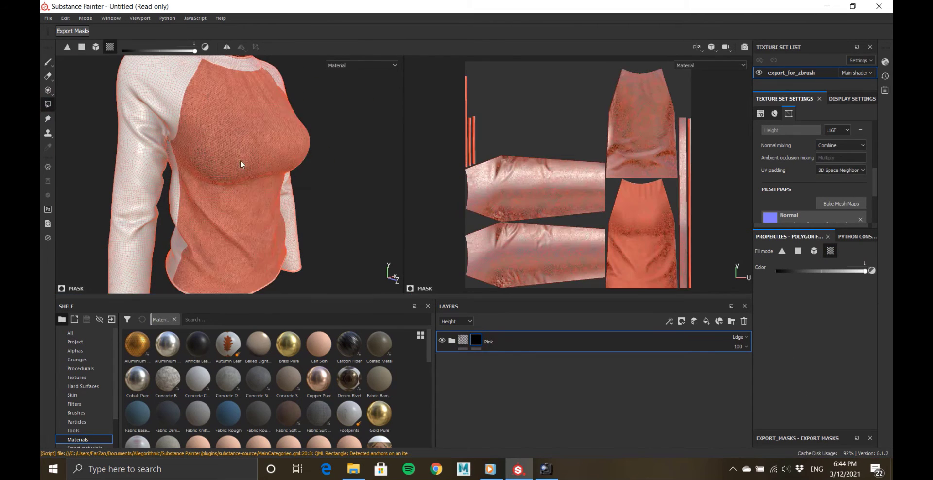
{"action": "right_click_drag", "start_coordinate": [240, 159], "coordinate": [214, 146], "text": "alt"}
{"action": "left_click_drag", "start_coordinate": [224, 158], "coordinate": [369, 155], "text": "alt"}
{"action": "right_click_drag", "start_coordinate": [240, 129], "coordinate": [258, 141], "text": "alt"}
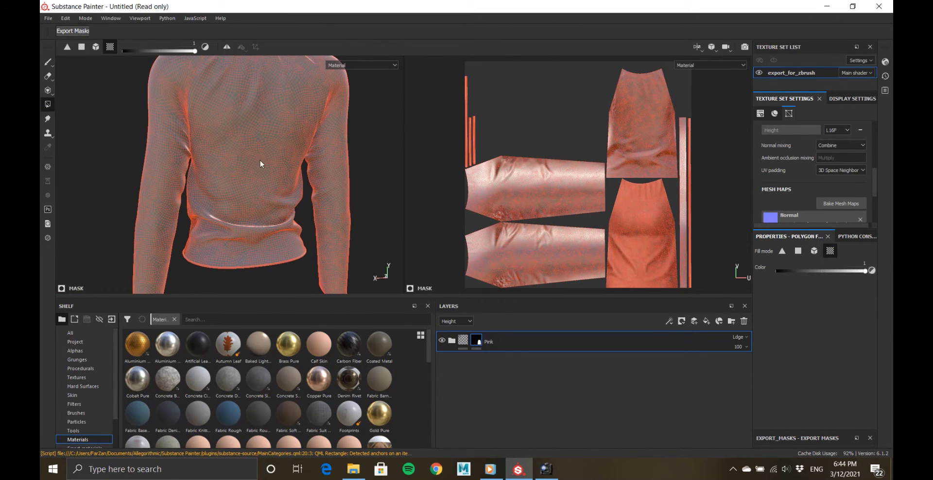
{"action": "left_click", "coordinate": [252, 250]}
{"action": "left_click_drag", "start_coordinate": [255, 218], "coordinate": [288, 136], "text": "alt"}
{"action": "right_click_drag", "start_coordinate": [287, 136], "coordinate": [307, 140], "text": "alt"}
{"action": "left_click_drag", "start_coordinate": [233, 128], "coordinate": [266, 185], "text": "alt"}
{"action": "right_click_drag", "start_coordinate": [266, 185], "coordinate": [182, 137], "text": "alt"}
{"action": "left_click_drag", "start_coordinate": [182, 137], "coordinate": [209, 127], "text": "alt"}
Duplicate the Pink folder and remove the mask from the copy.
{"action": "left_click", "coordinate": [476, 340]}
{"action": "right_click", "coordinate": [513, 342]}
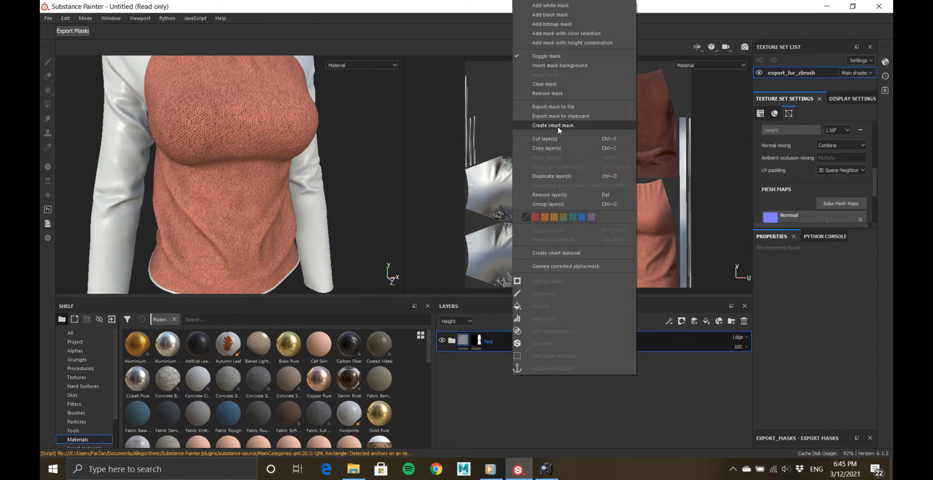
{"action": "left_click", "coordinate": [551, 176]}
{"action": "left_click", "coordinate": [478, 342]}
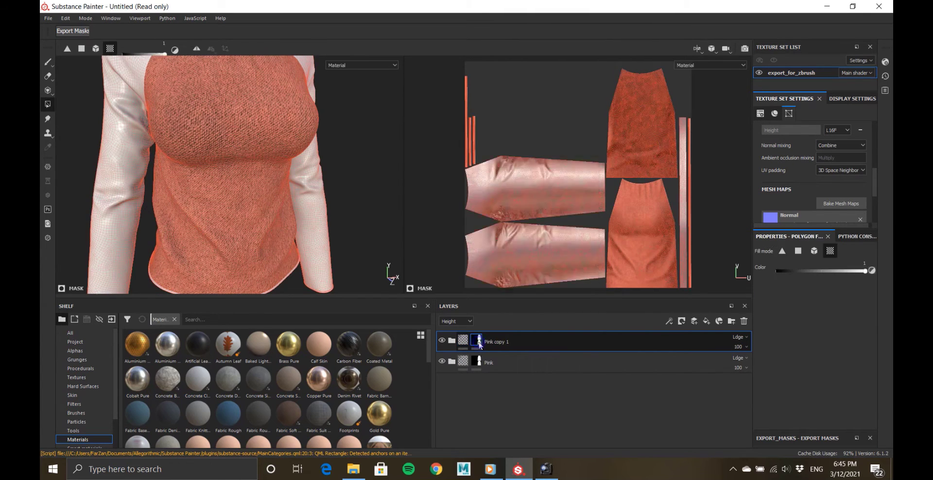
{"action": "right_click", "coordinate": [479, 342]}
{"action": "left_click", "coordinate": [520, 166]}
Hide the original Pink folder and change the Base_color layer in the folder copy to dark grey.
{"action": "left_click", "coordinate": [442, 361]}
{"action": "middle_click_drag", "start_coordinate": [275, 247], "coordinate": [281, 254], "text": "alt"}
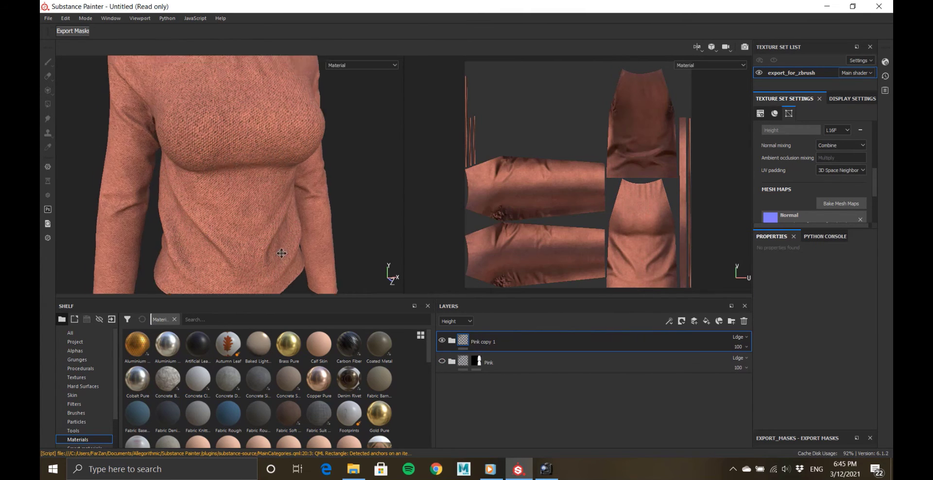
{"action": "left_click_drag", "start_coordinate": [281, 253], "coordinate": [330, 251], "text": "alt"}
{"action": "left_click", "coordinate": [451, 340]}
{"action": "left_click", "coordinate": [484, 412]}
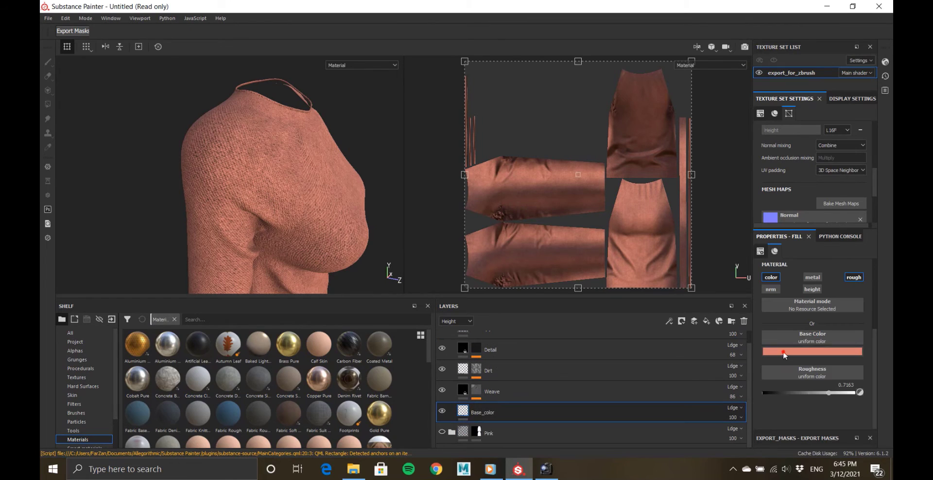
{"action": "left_click", "coordinate": [811, 350]}
{"action": "left_click", "coordinate": [778, 427]}
{"action": "right_click_drag", "start_coordinate": [386, 229], "coordinate": [266, 219], "text": "alt"}
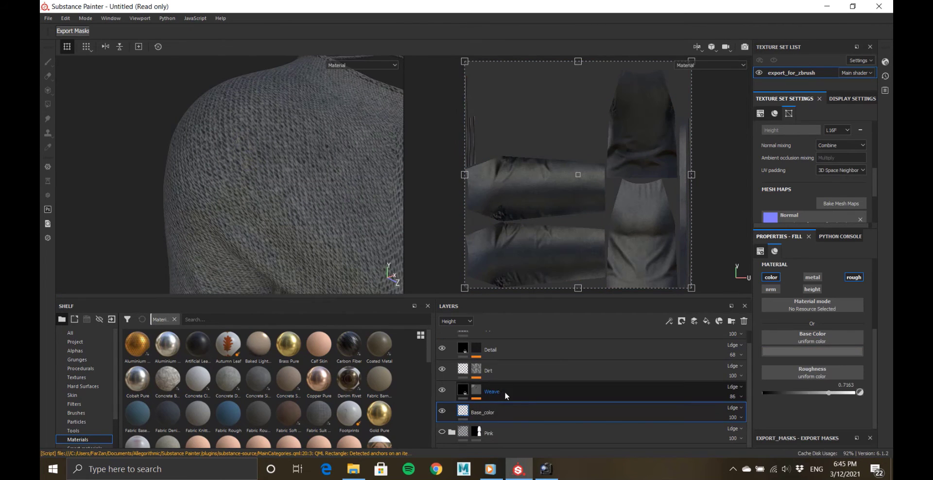
Set the BnW Spots 2 fill in the Dirt layer's mask to contrast 0.14 and scale 3.
{"action": "left_click", "coordinate": [476, 369]}
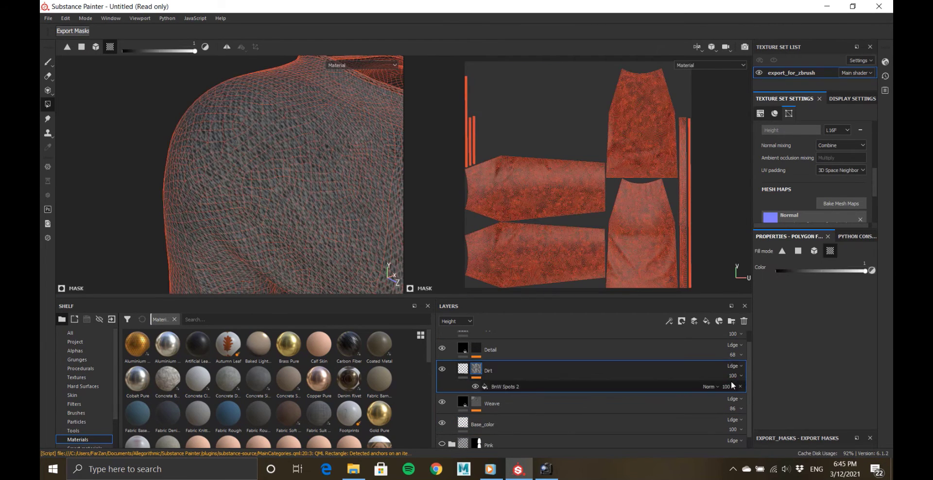
{"action": "left_click", "coordinate": [508, 387]}
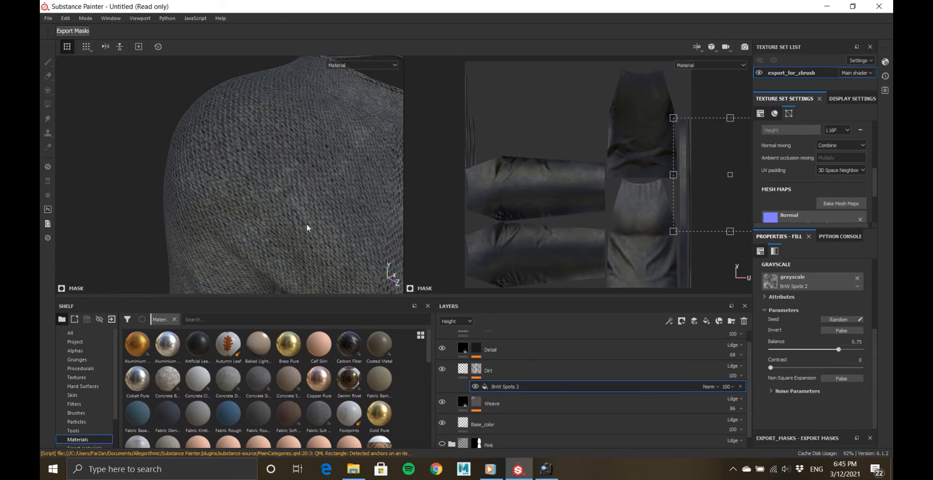
{"action": "left_click_drag", "start_coordinate": [307, 228], "coordinate": [412, 235], "text": "alt"}
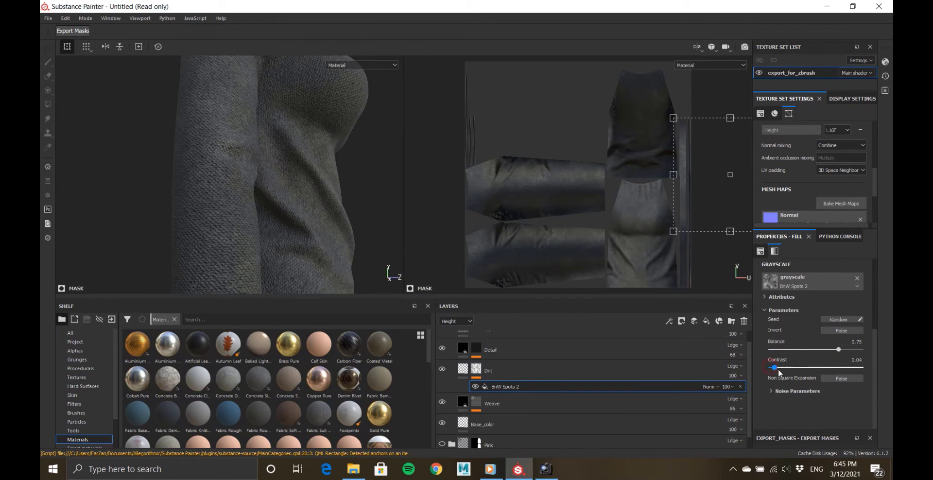
{"action": "scroll", "coordinate": [807, 262], "scroll_direction": "up", "scroll_amount": 2}
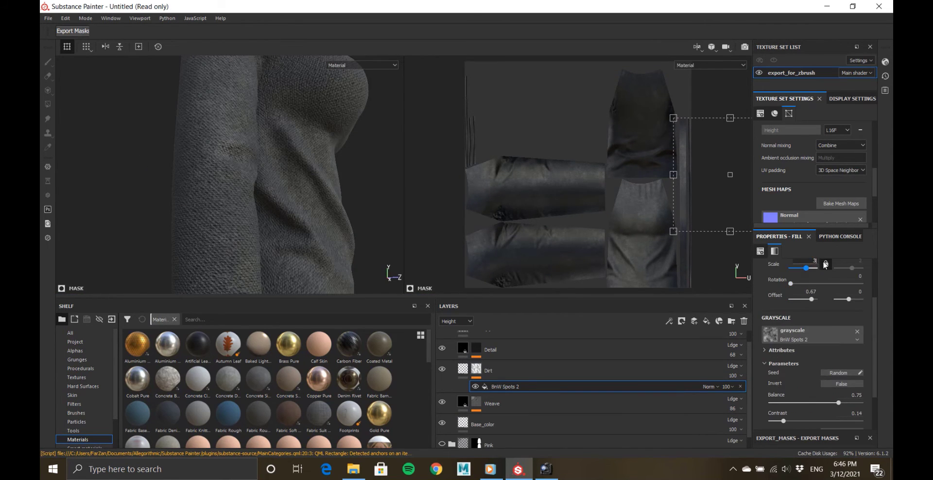
{"action": "left_click_drag", "start_coordinate": [267, 202], "coordinate": [489, 230], "text": "alt"}
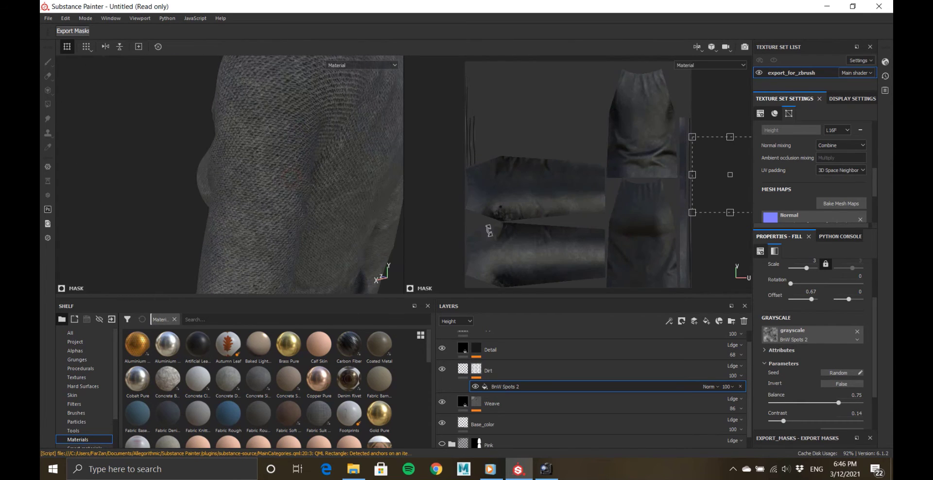
{"action": "left_click", "coordinate": [475, 372]}
{"action": "left_click_drag", "start_coordinate": [262, 200], "coordinate": [199, 221], "text": "alt"}
Set the rotation of the Weave 2 pattern in the copied folder's Weave mask to 45.
{"action": "scroll", "coordinate": [489, 428], "scroll_direction": "down", "scroll_amount": 1}
{"action": "left_click", "coordinate": [476, 389]}
{"action": "left_click", "coordinate": [501, 419]}
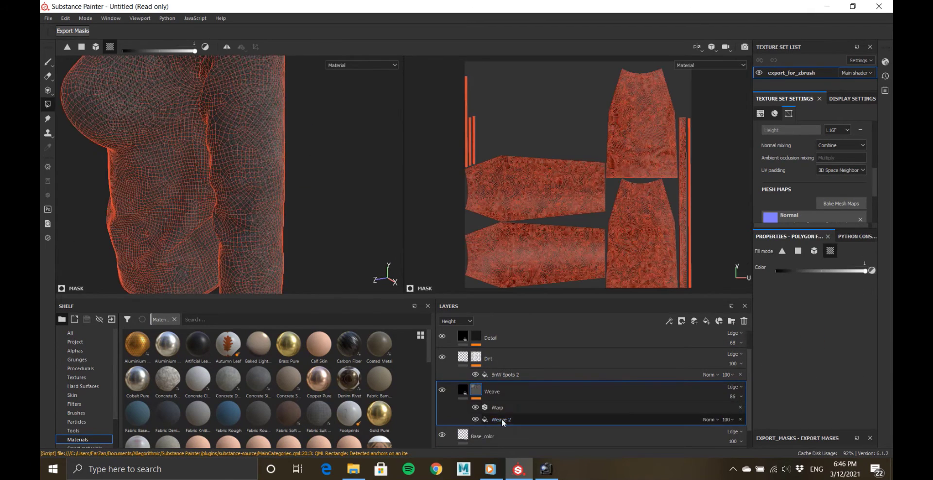
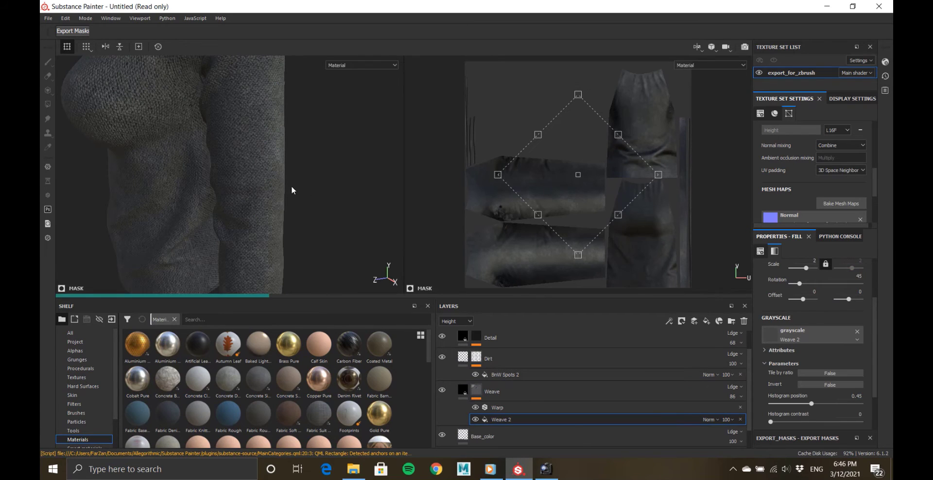
{"action": "left_click_drag", "start_coordinate": [292, 190], "coordinate": [205, 243], "text": "alt"}
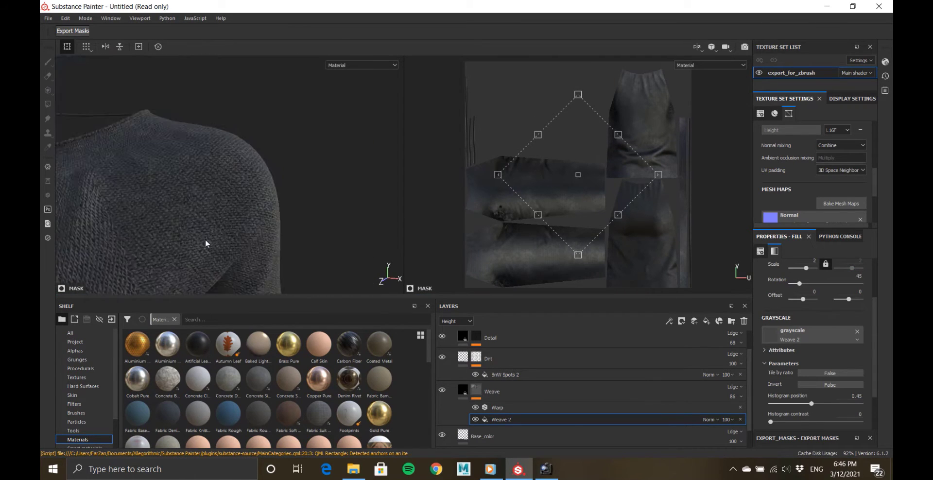
{"action": "right_click_drag", "start_coordinate": [205, 243], "coordinate": [339, 223], "text": "alt"}
{"action": "mouse_move", "coordinate": [265, 198]}
{"action": "left_mouse_down", "text": "alt"}
{"action": "mouse_move", "coordinate": [227, 206]}
{"action": "mouse_move", "coordinate": [262, 212]}
{"action": "left_mouse_up", "text": "alt"}
{"action": "right_click_drag", "start_coordinate": [272, 213], "coordinate": [204, 204], "text": "alt"}
{"action": "mouse_move", "coordinate": [280, 182]}
{"action": "left_mouse_down", "text": "alt"}
{"action": "mouse_move", "coordinate": [315, 176]}
{"action": "mouse_move", "coordinate": [287, 184]}
{"action": "left_mouse_up", "text": "alt"}
{"action": "right_click_drag", "start_coordinate": [233, 209], "coordinate": [289, 210], "text": "alt"}
Rename the Pink folder copy as Black and add a black mask to it.
{"action": "scroll", "coordinate": [476, 351], "scroll_direction": "up", "scroll_amount": 1}
{"action": "double_click", "coordinate": [475, 342]}
{"action": "type", "text": "Black"}
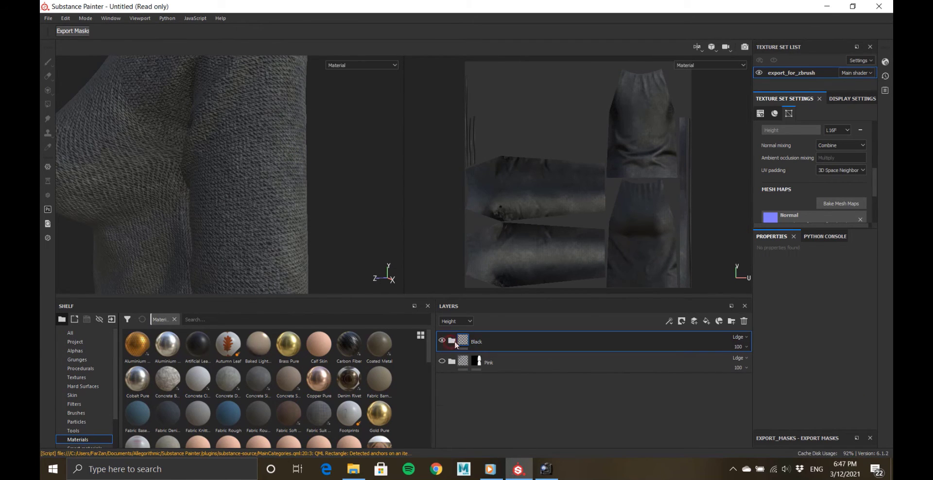
{"action": "right_click", "coordinate": [456, 344]}
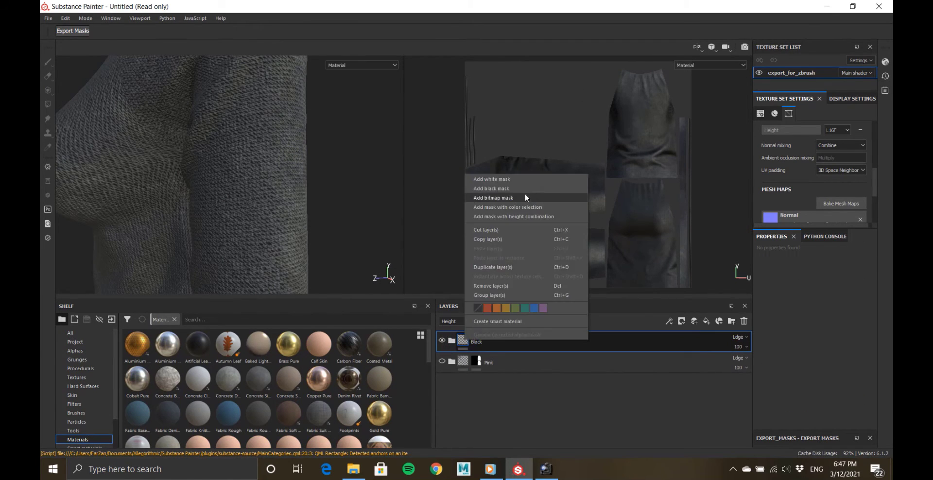
{"action": "left_click", "coordinate": [505, 197]}
Reveal the Black folder on both sleeves and the neck band by filling their UV chunks in its mask.
{"action": "left_click", "coordinate": [258, 203]}
{"action": "right_click_drag", "start_coordinate": [261, 202], "coordinate": [166, 195], "text": "alt"}
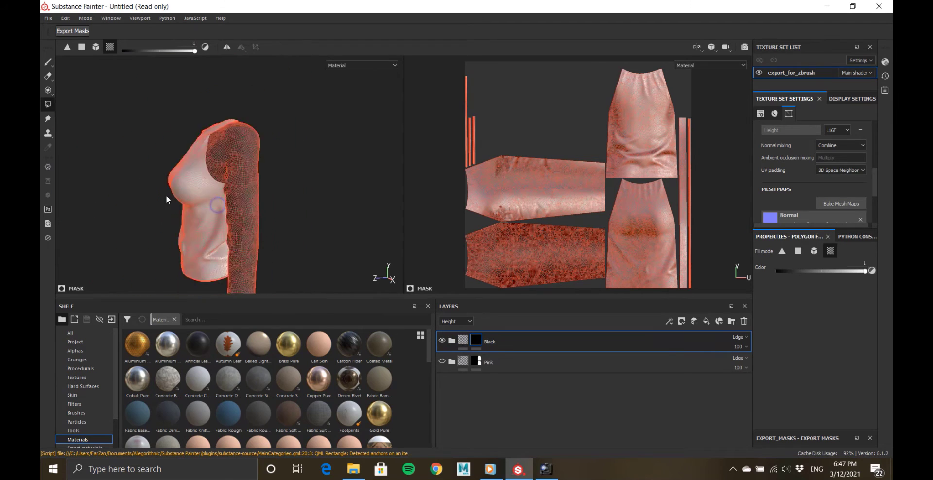
{"action": "left_click_drag", "start_coordinate": [165, 194], "coordinate": [272, 169], "text": "alt"}
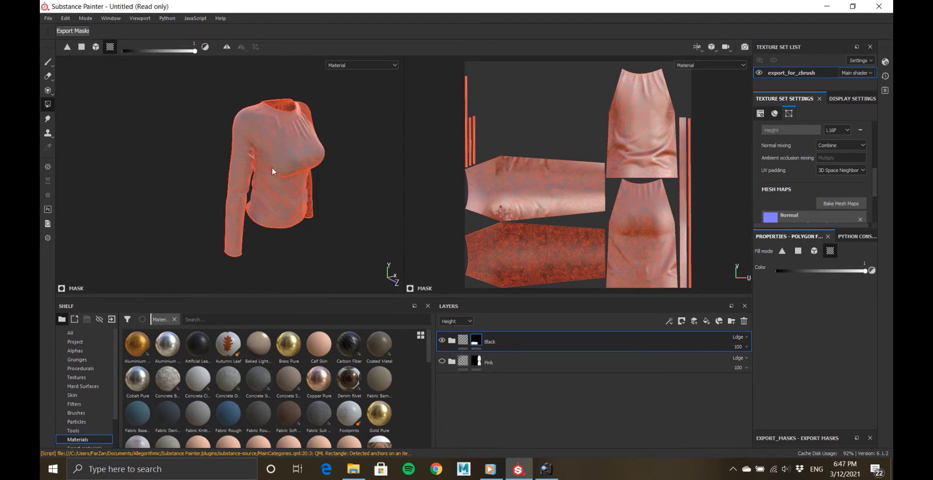
{"action": "middle_click_drag", "start_coordinate": [273, 169], "coordinate": [267, 231], "text": "alt"}
{"action": "right_click_drag", "start_coordinate": [209, 245], "coordinate": [243, 254], "text": "alt"}
{"action": "left_click", "coordinate": [258, 223]}
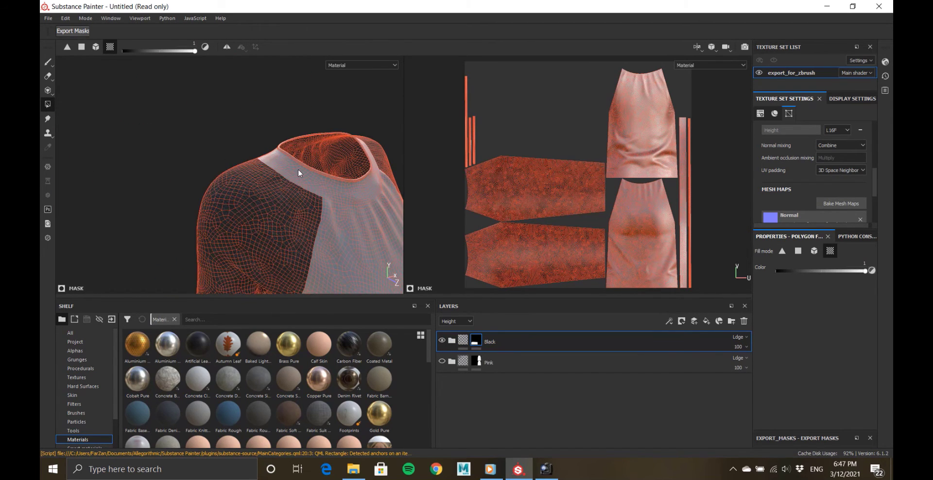
{"action": "left_click", "coordinate": [296, 170]}
{"action": "left_click_drag", "start_coordinate": [296, 169], "coordinate": [284, 196], "text": "alt"}
{"action": "right_click_drag", "start_coordinate": [284, 197], "coordinate": [214, 179], "text": "alt"}
{"action": "middle_click_drag", "start_coordinate": [214, 180], "coordinate": [203, 67], "text": "alt"}
{"action": "left_click_drag", "start_coordinate": [203, 67], "coordinate": [144, 153], "text": "alt"}
{"action": "key", "text": "f"}
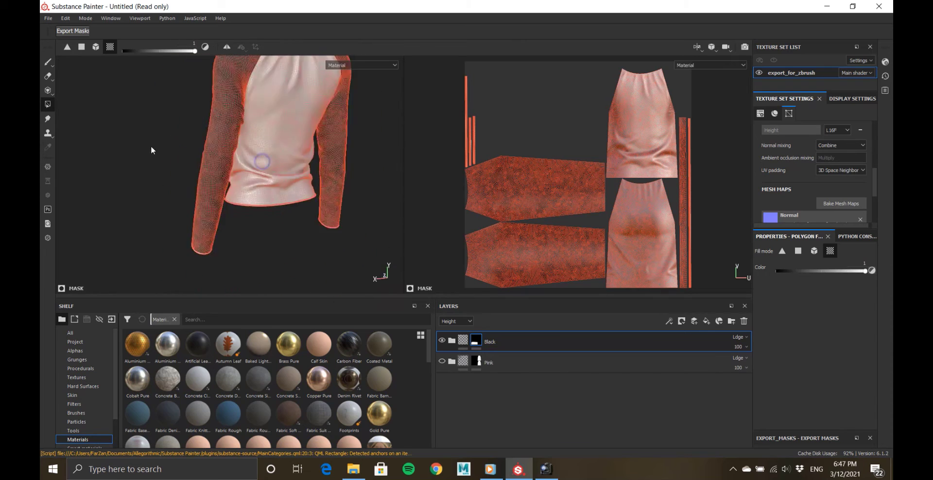
Make the Pink folder visible again and examine the colour split around the neckline, sleeves and hem.
{"action": "left_click", "coordinate": [48, 63]}
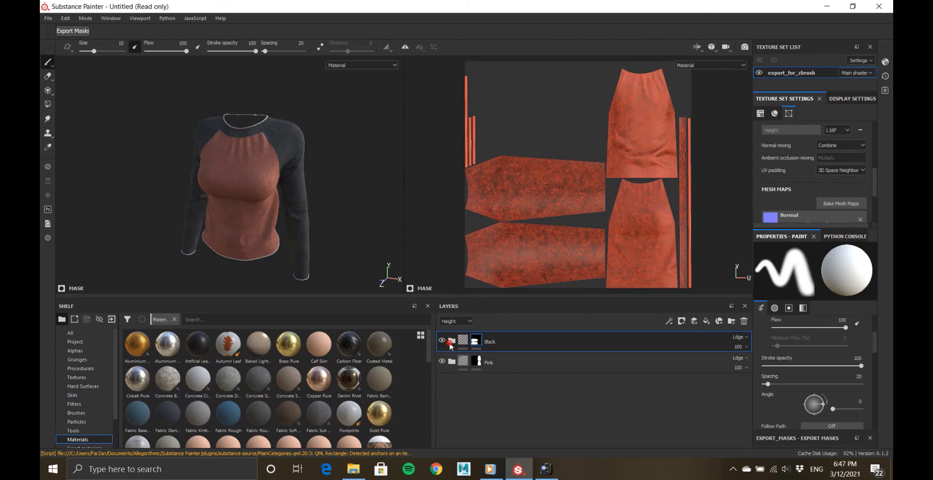
{"action": "left_click", "coordinate": [462, 341]}
{"action": "left_click_drag", "start_coordinate": [271, 206], "coordinate": [170, 167], "text": "alt"}
{"action": "right_click_drag", "start_coordinate": [170, 167], "coordinate": [195, 168], "text": "alt"}
{"action": "left_click_drag", "start_coordinate": [196, 169], "coordinate": [168, 194], "text": "alt"}
{"action": "mouse_move", "coordinate": [167, 194]}
{"action": "right_mouse_down", "text": "alt"}
{"action": "mouse_move", "coordinate": [213, 211]}
{"action": "mouse_move", "coordinate": [170, 190]}
{"action": "right_mouse_up", "text": "alt"}
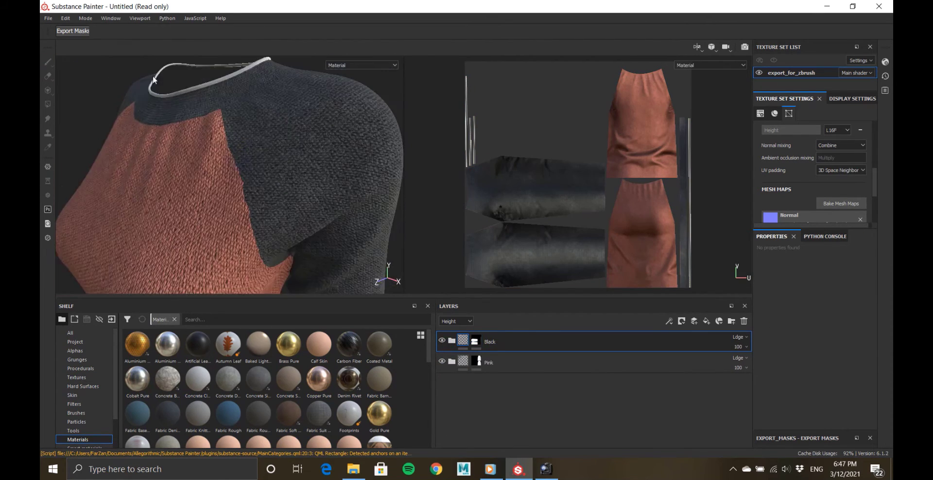
{"action": "left_click_drag", "start_coordinate": [170, 190], "coordinate": [219, 204], "text": "alt"}
{"action": "middle_click_drag", "start_coordinate": [221, 209], "coordinate": [229, 35], "text": "alt"}
{"action": "left_click_drag", "start_coordinate": [238, 170], "coordinate": [283, 169], "text": "alt"}
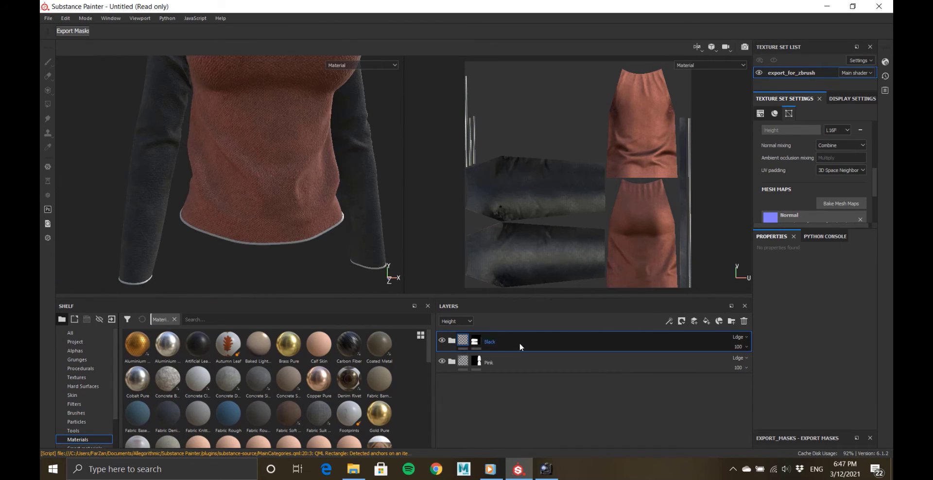
Add a new fill layer above the Black folder.
{"action": "right_click", "coordinate": [455, 341]}
{"action": "left_click", "coordinate": [626, 382]}
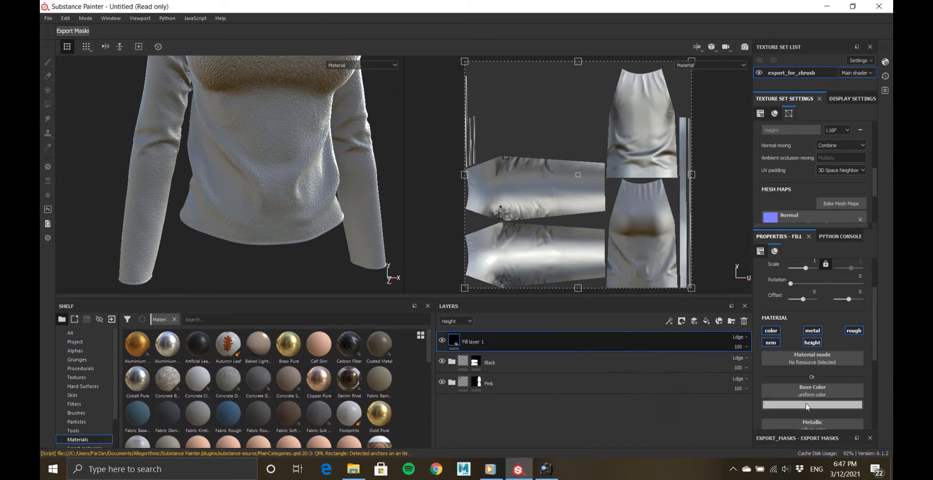
Give the new fill layer a black base color and keep only its color and roughness channels active.
{"action": "scroll", "coordinate": [807, 406], "scroll_direction": "down", "scroll_amount": 3}
{"action": "left_click", "coordinate": [793, 326]}
{"action": "left_click_drag", "start_coordinate": [781, 360], "coordinate": [728, 421]}
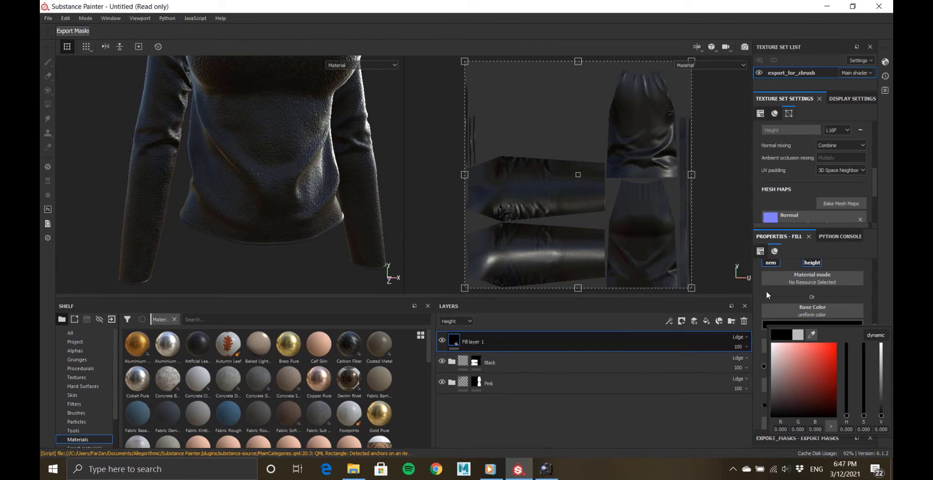
{"action": "left_click", "coordinate": [766, 291]}
{"action": "scroll", "coordinate": [812, 337], "scroll_direction": "up", "scroll_amount": 2}
{"action": "left_click", "coordinate": [801, 418]}
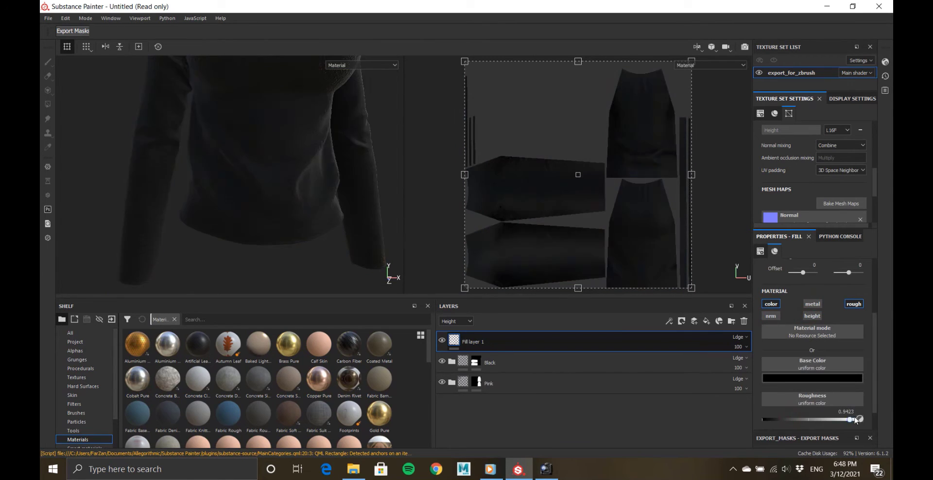
Add a black mask to the black fill layer and reveal it on the edge trim by filling the trim's UV chunks.
{"action": "right_click", "coordinate": [455, 341]}
{"action": "left_click", "coordinate": [478, 74]}
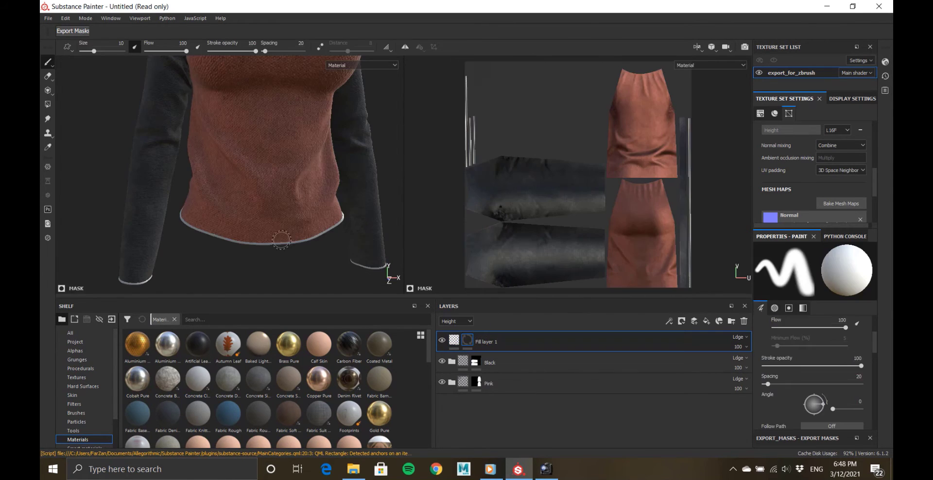
{"action": "left_click", "coordinate": [48, 105]}
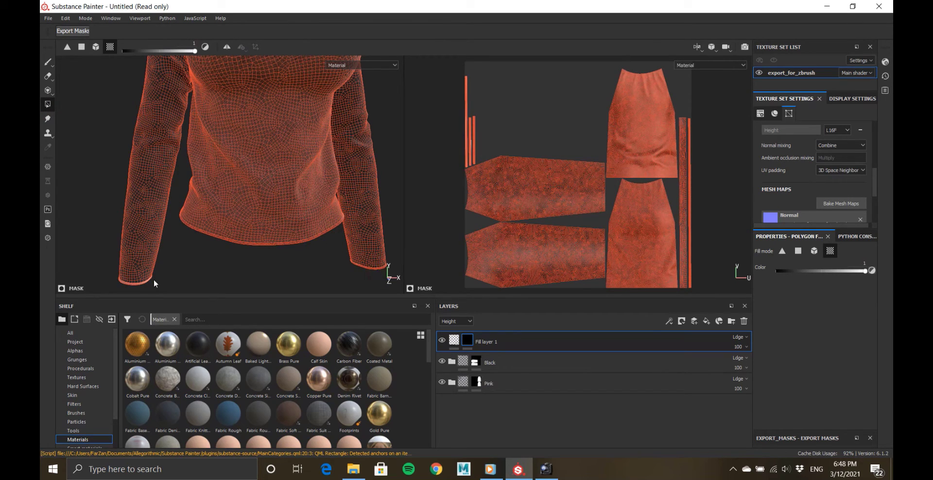
{"action": "middle_click_drag", "start_coordinate": [315, 97], "coordinate": [339, 298], "text": "alt"}
{"action": "right_click_drag", "start_coordinate": [340, 297], "coordinate": [281, 237], "text": "alt"}
{"action": "left_click_drag", "start_coordinate": [281, 237], "coordinate": [251, 198], "text": "alt"}
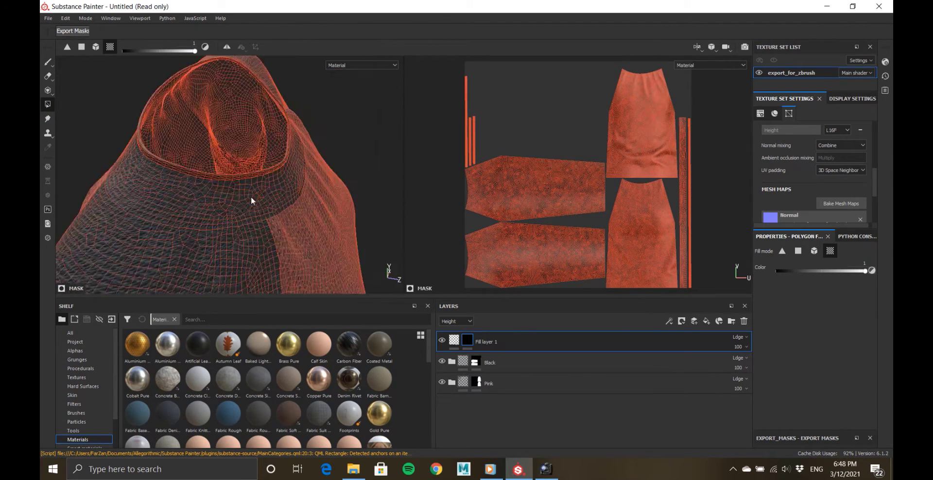
{"action": "right_click_drag", "start_coordinate": [251, 198], "coordinate": [40, 127], "text": "alt"}
Rename the trim fill layer as Pipel.
{"action": "left_click", "coordinate": [454, 340]}
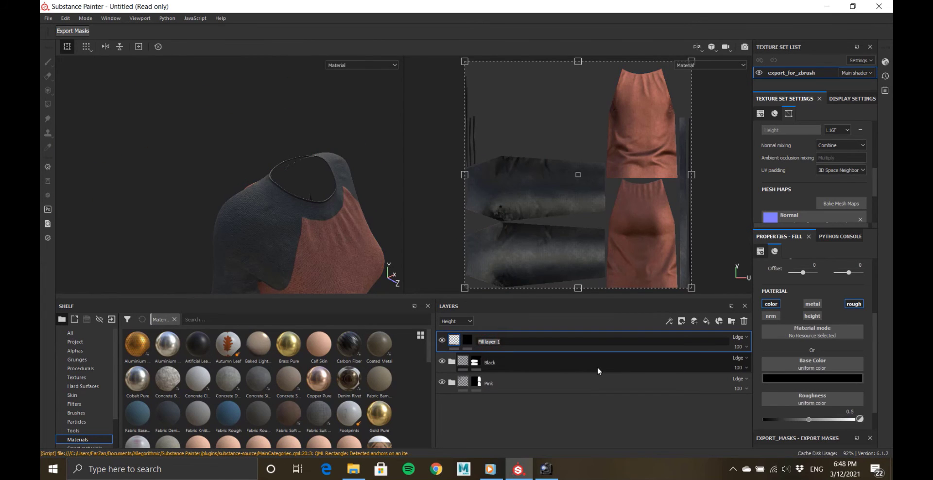
{"action": "key", "text": "f"}
{"action": "left_click", "coordinate": [486, 343]}
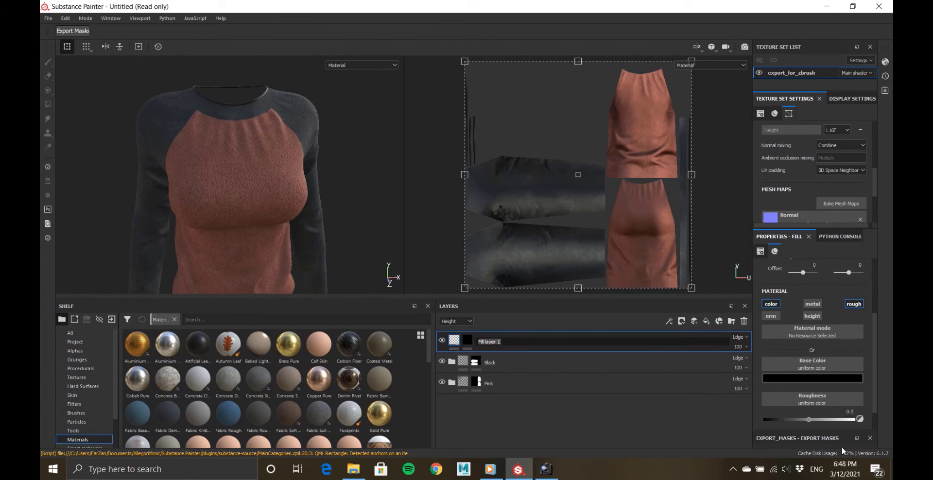
{"action": "type", "text": "Pipel"}
{"action": "key", "text": "Return"}
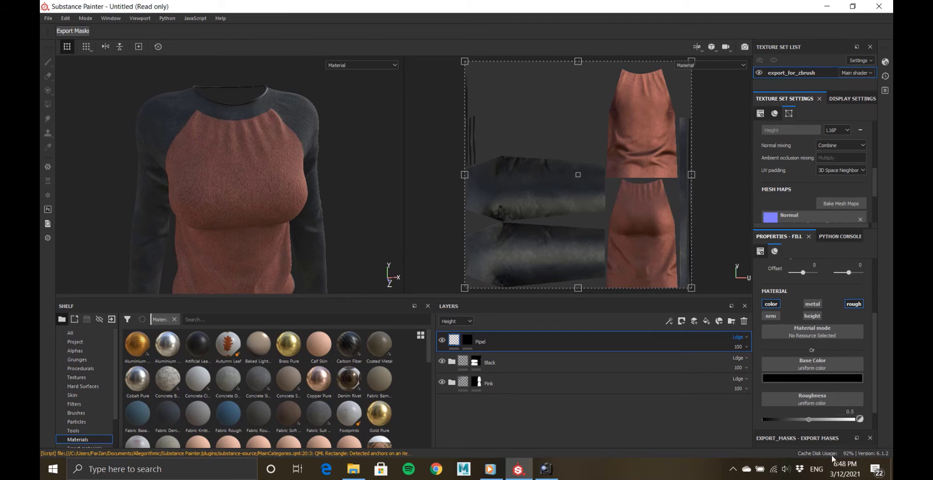
Add a fill layer above the Detail layer inside the Black folder, with only the color channel active.
{"action": "middle_click_drag", "start_coordinate": [328, 284], "coordinate": [341, 150], "text": "alt"}
{"action": "left_click_drag", "start_coordinate": [341, 150], "coordinate": [243, 151], "text": "alt"}
{"action": "right_click_drag", "start_coordinate": [243, 150], "coordinate": [324, 221], "text": "alt"}
{"action": "left_click_drag", "start_coordinate": [146, 215], "coordinate": [264, 204], "text": "alt"}
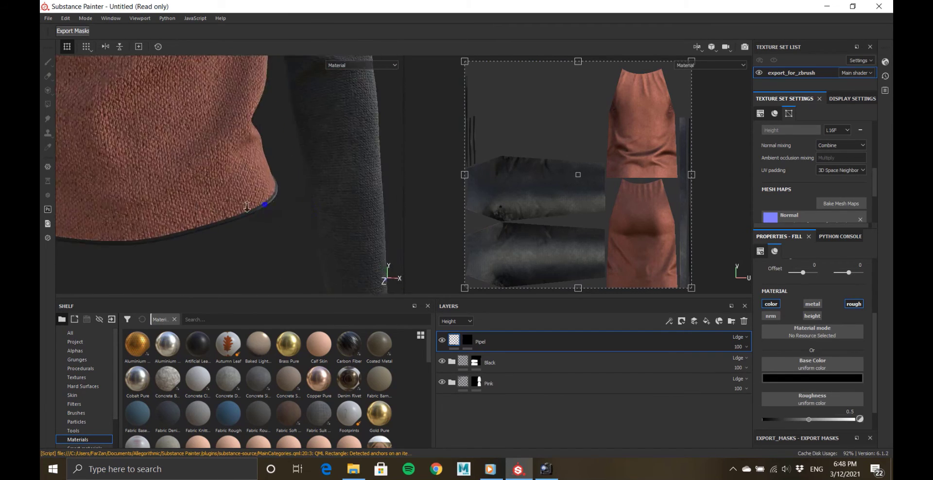
{"action": "middle_click_drag", "start_coordinate": [264, 204], "coordinate": [243, 287], "text": "alt"}
{"action": "left_click_drag", "start_coordinate": [217, 181], "coordinate": [229, 160], "text": "alt"}
{"action": "left_click", "coordinate": [500, 363]}
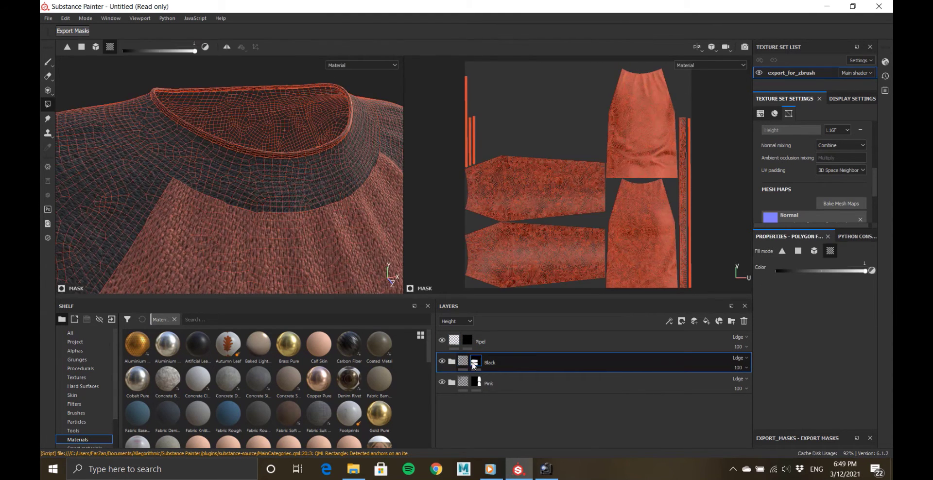
{"action": "left_click", "coordinate": [451, 361]}
{"action": "left_click", "coordinate": [504, 383]}
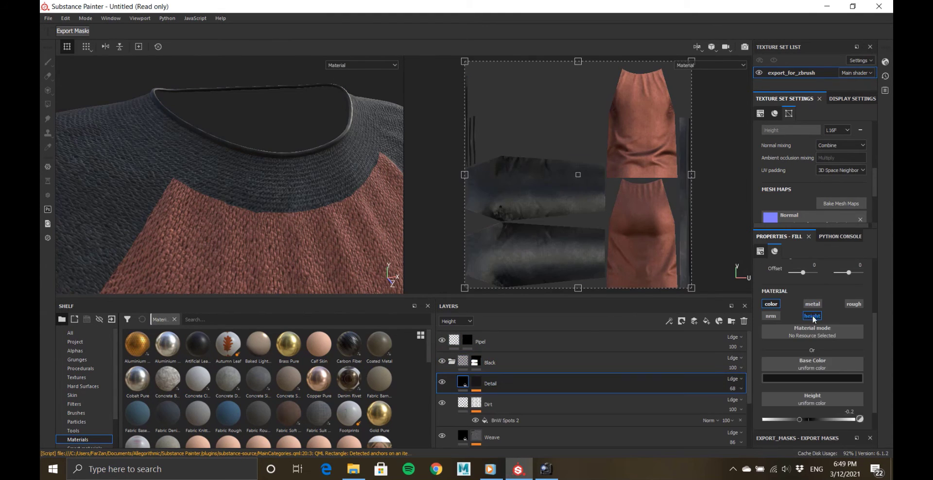
{"action": "left_click", "coordinate": [707, 322]}
{"action": "left_click", "coordinate": [814, 306]}
{"action": "left_click", "coordinate": [810, 317]}
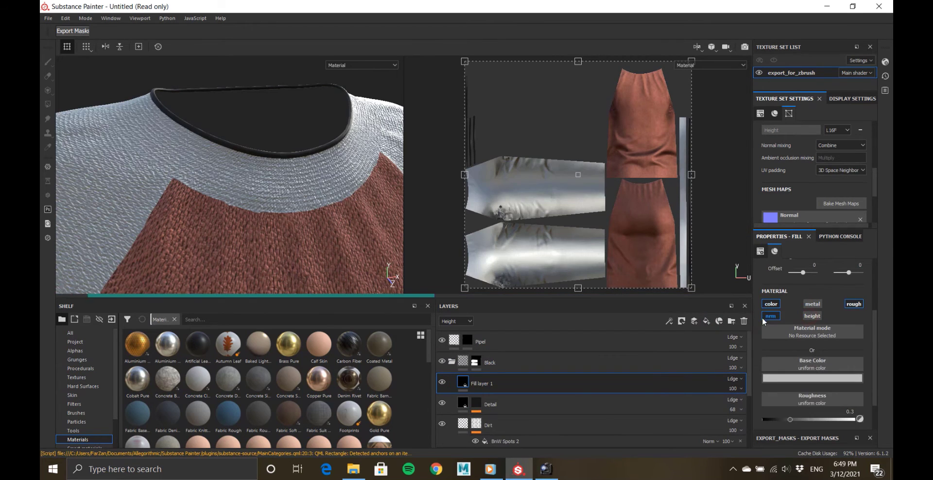
Add a black mask to the new fill layer and apply the Fiber Glass Edge Wear generator to it.
{"action": "right_click", "coordinate": [462, 384]}
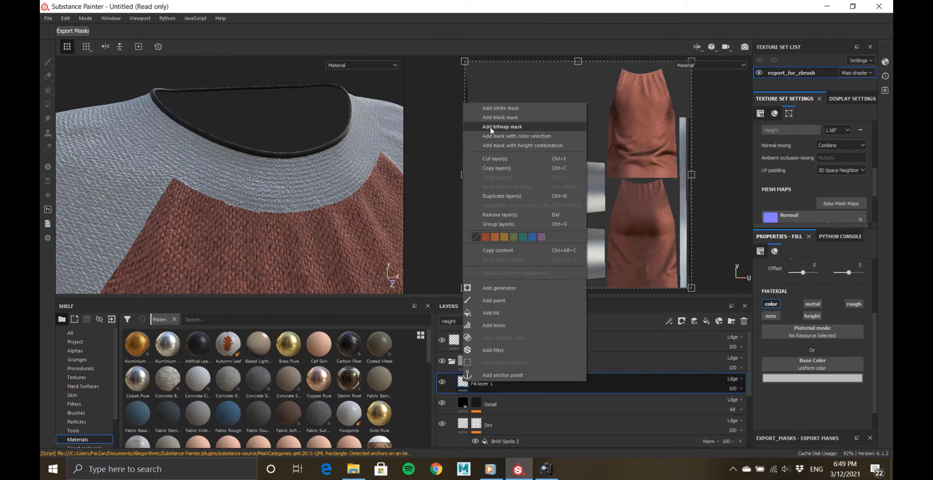
{"action": "left_click", "coordinate": [500, 117]}
{"action": "right_click", "coordinate": [473, 383]}
{"action": "left_click", "coordinate": [500, 299]}
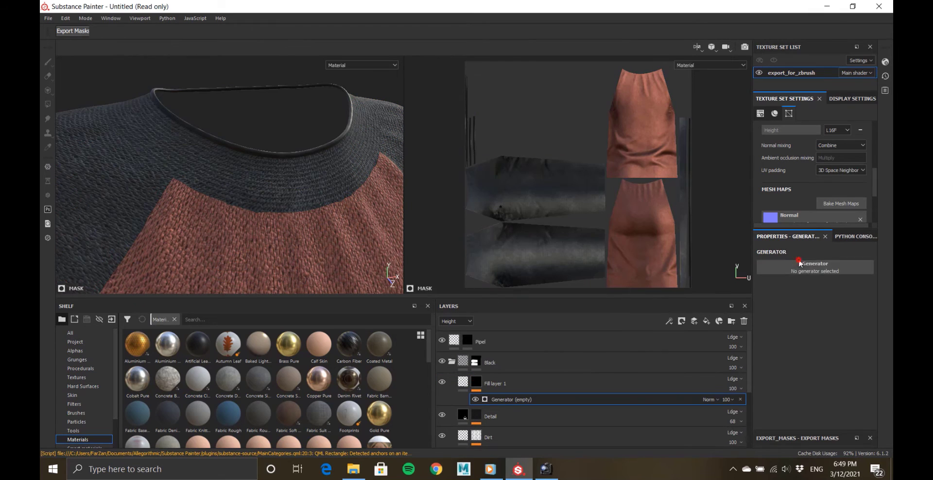
{"action": "left_click", "coordinate": [815, 266]}
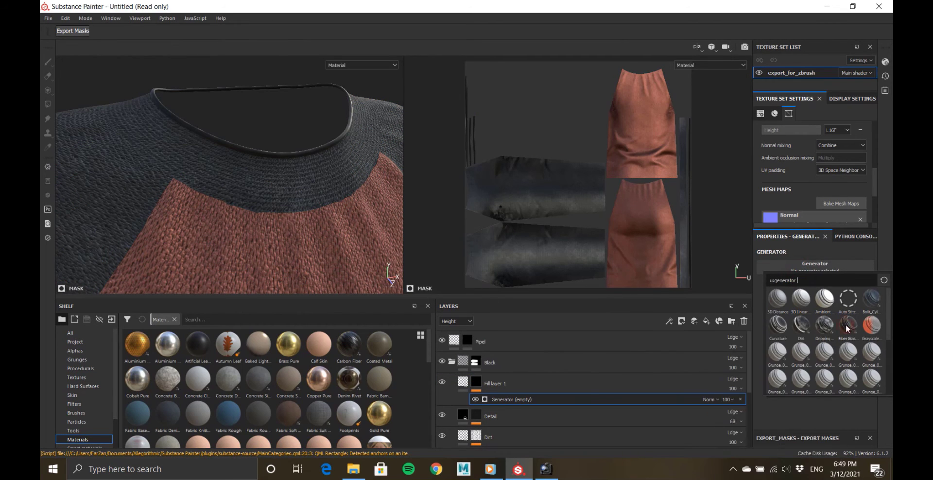
{"action": "left_click", "coordinate": [848, 325]}
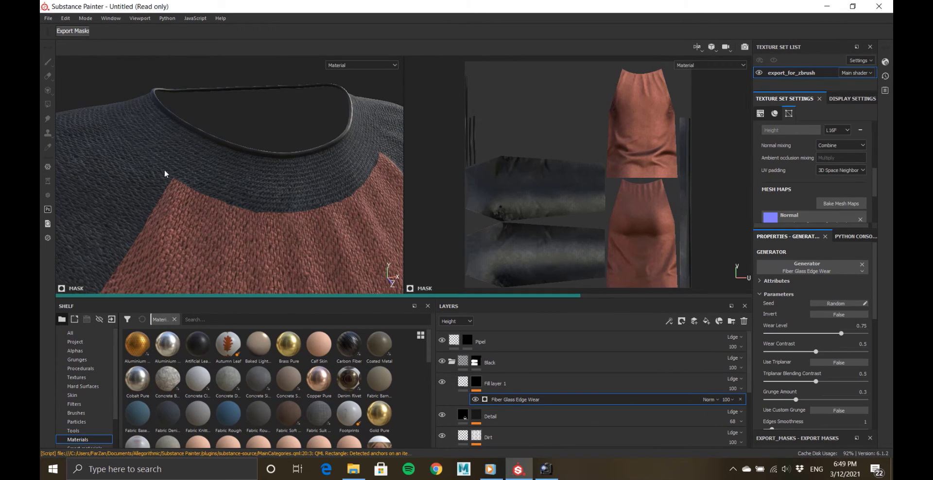
Set the texture set size to 2048.
{"action": "left_click_drag", "start_coordinate": [164, 173], "coordinate": [192, 181], "text": "alt"}
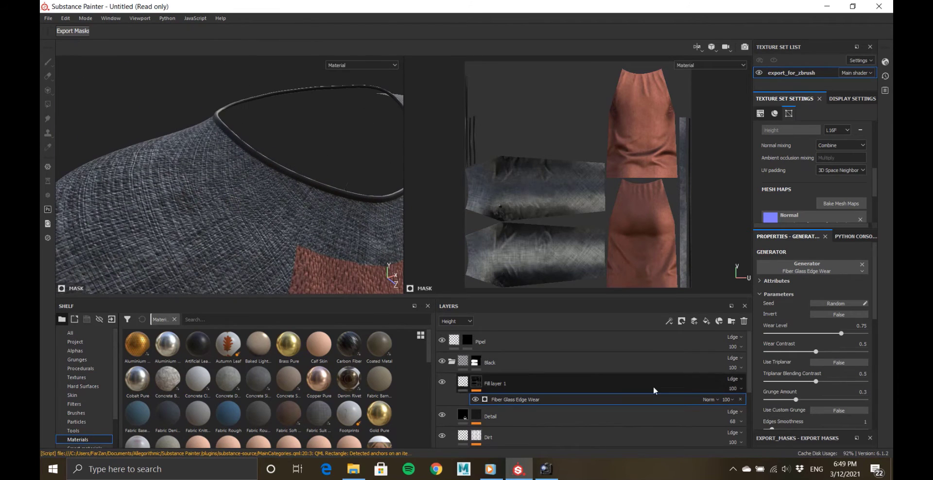
{"action": "scroll", "coordinate": [823, 199], "scroll_direction": "up", "scroll_amount": 5}
{"action": "left_click", "coordinate": [802, 159]}
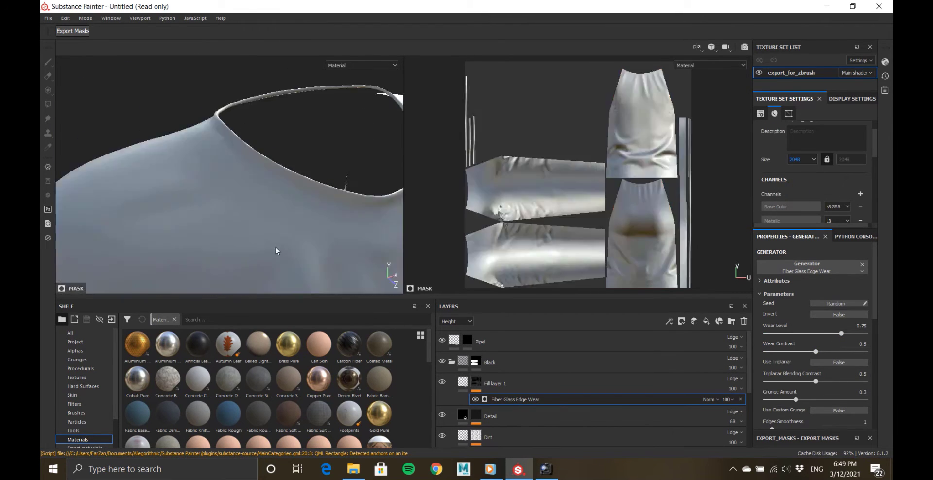
Set the edge wear generator to wear level 0.36, wear contrast 0, triplanar blending contrast 0.9, grunge amount 0.36 and edges smoothness 16.
{"action": "left_click_drag", "start_coordinate": [841, 333], "coordinate": [824, 333]}
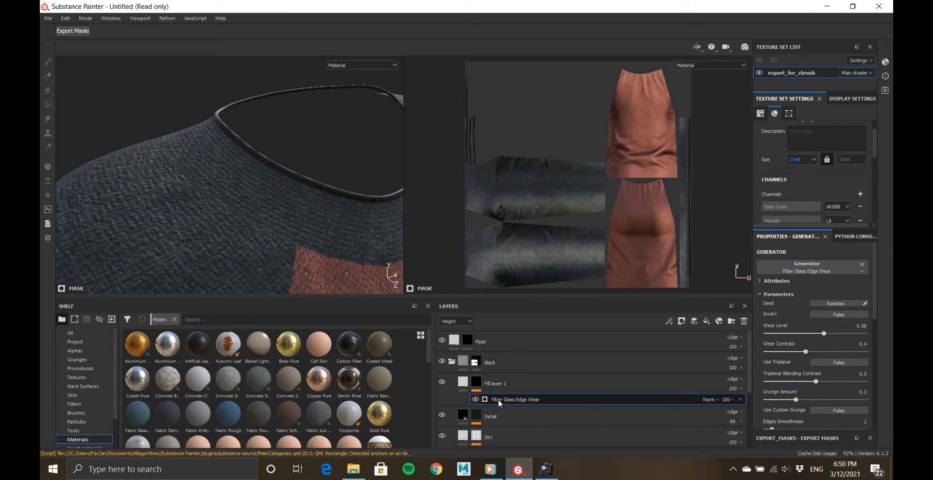
{"action": "scroll", "coordinate": [812, 381], "scroll_direction": "down", "scroll_amount": 1}
{"action": "left_click_drag", "start_coordinate": [815, 355], "coordinate": [802, 374]}
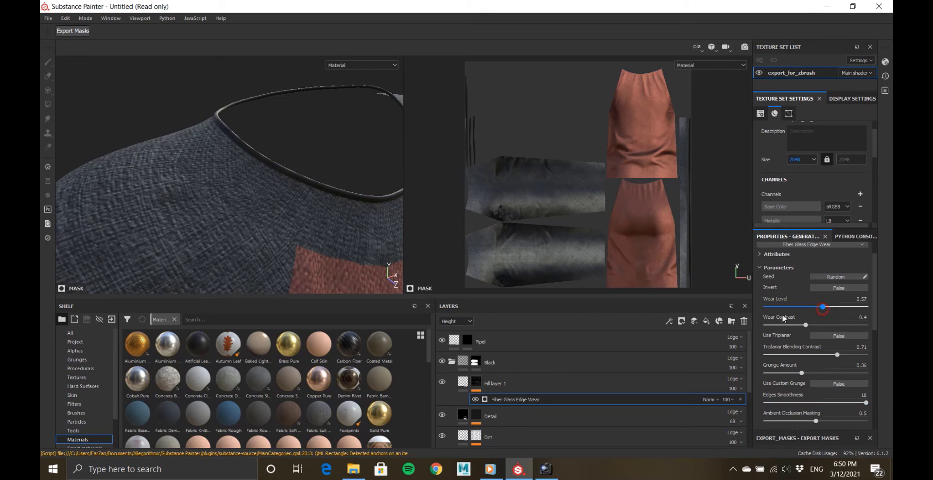
{"action": "left_click_drag", "start_coordinate": [783, 319], "coordinate": [783, 316]}
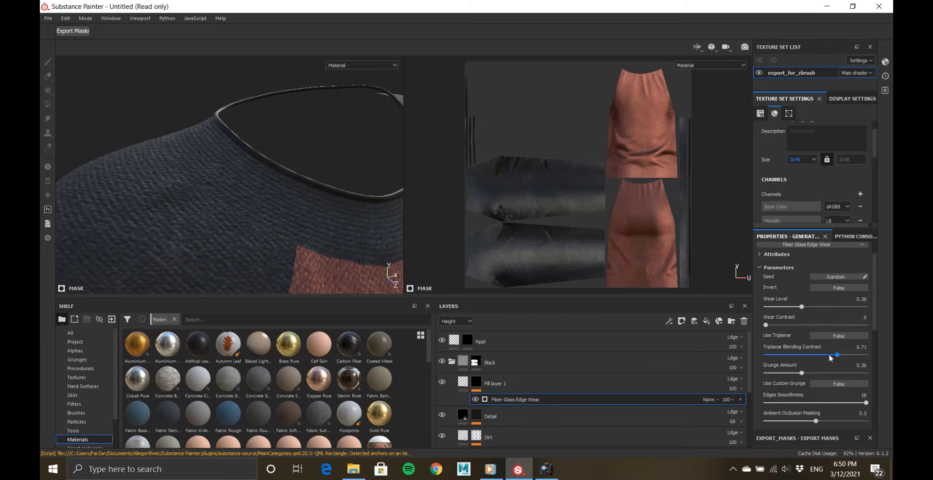
{"action": "right_click_drag", "start_coordinate": [387, 244], "coordinate": [301, 243], "text": "alt"}
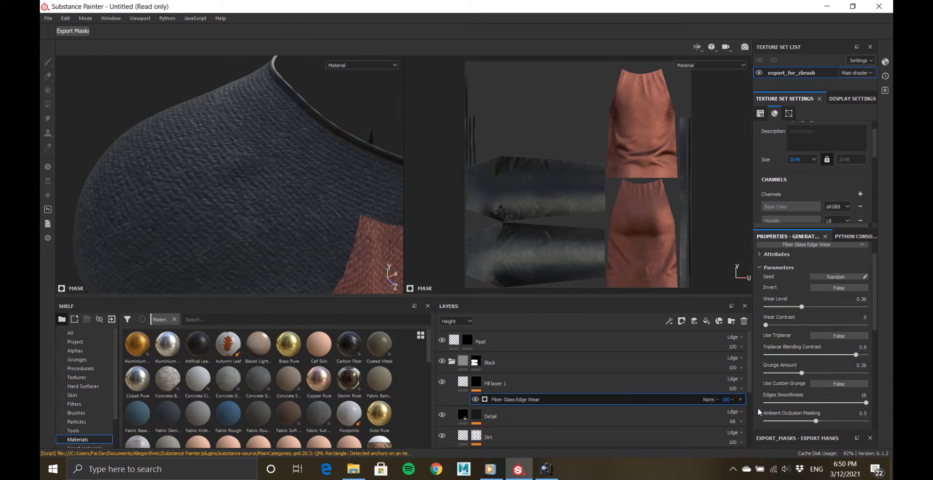
{"action": "scroll", "coordinate": [773, 406], "scroll_direction": "down", "scroll_amount": 2}
Add a second, empty generator above Fiber Glass Edge Wear in the fill layer's mask.
{"action": "right_click", "coordinate": [490, 388]}
{"action": "left_click", "coordinate": [521, 233]}
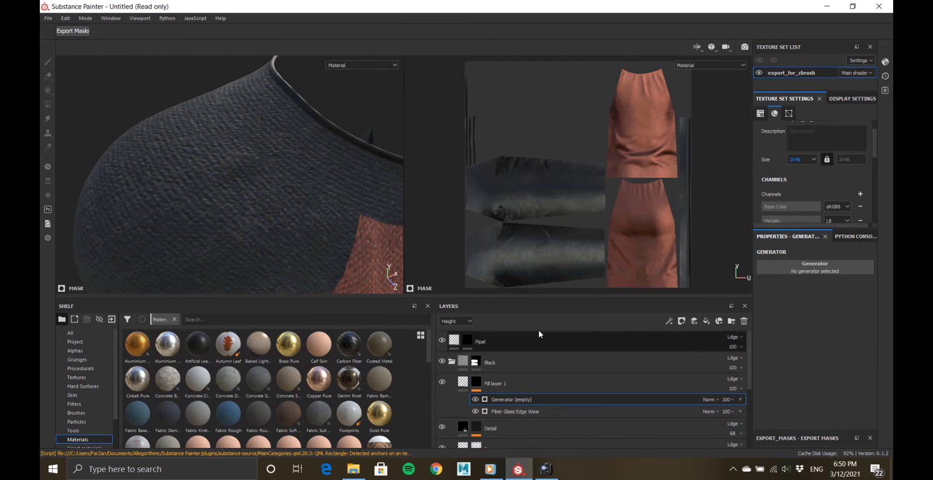
Try the Curvature generator in the empty generator slot, check it on the sleeve, and undo it.
{"action": "left_click", "coordinate": [816, 267]}
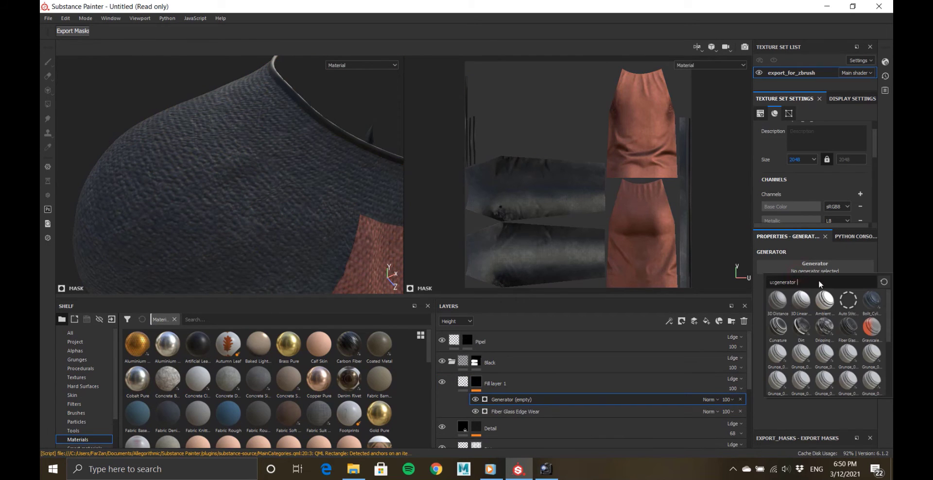
{"action": "left_click", "coordinate": [778, 330]}
{"action": "right_click_drag", "start_coordinate": [221, 171], "coordinate": [95, 159], "text": "alt"}
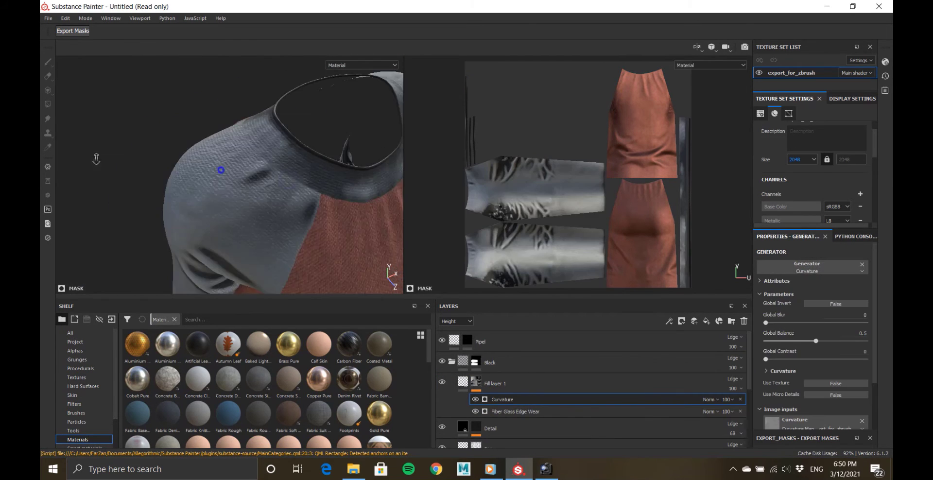
{"action": "left_click_drag", "start_coordinate": [184, 243], "coordinate": [190, 204], "text": "alt"}
{"action": "key", "text": "ctrl+z"}
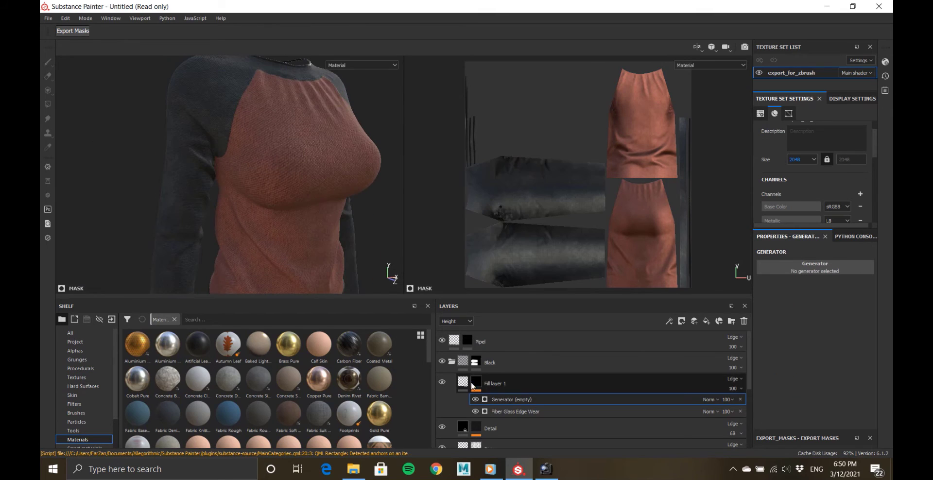
Try the Mask Editor generator in the empty slot and inspect it on the sleeve.
{"action": "left_click", "coordinate": [797, 266]}
{"action": "scroll", "coordinate": [804, 346], "scroll_direction": "down", "scroll_amount": 3}
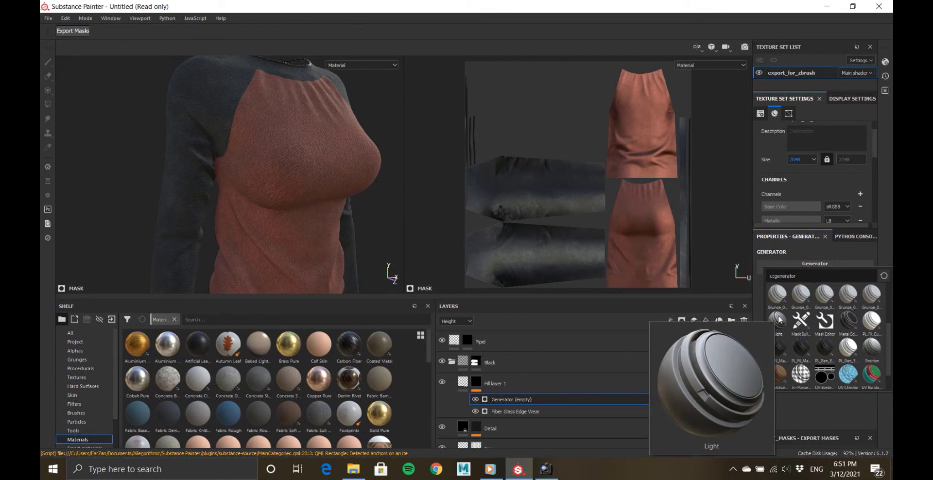
{"action": "left_click", "coordinate": [826, 321]}
{"action": "left_click_drag", "start_coordinate": [258, 167], "coordinate": [311, 165], "text": "alt"}
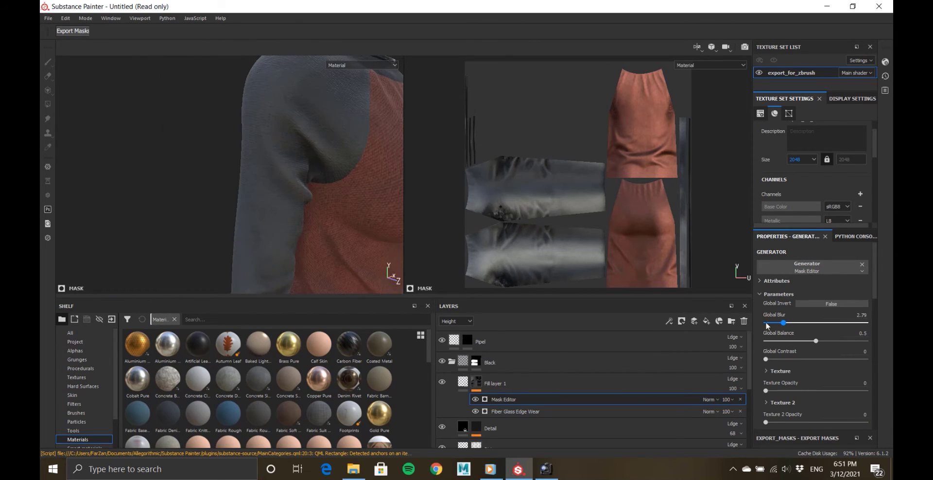
Try the Mask Editor with global balance 0.49, global contrast 0.62 and texture opacity 0.41, then return the texture opacity to 0.
{"action": "left_click_drag", "start_coordinate": [838, 343], "coordinate": [815, 342]}
{"action": "left_click", "coordinate": [831, 304]}
{"action": "left_click_drag", "start_coordinate": [316, 195], "coordinate": [299, 221], "text": "alt"}
{"action": "left_click", "coordinate": [834, 305]}
{"action": "left_click_drag", "start_coordinate": [769, 360], "coordinate": [827, 361]}
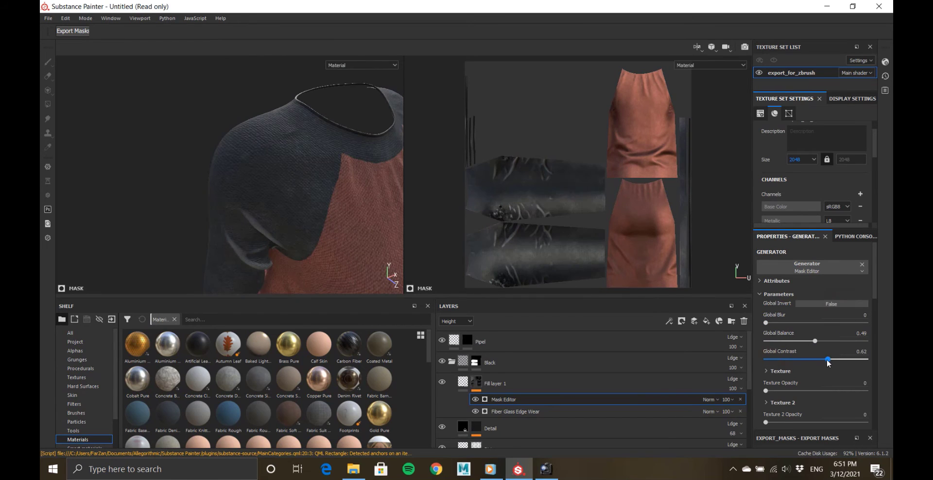
{"action": "left_click_drag", "start_coordinate": [779, 390], "coordinate": [808, 390]}
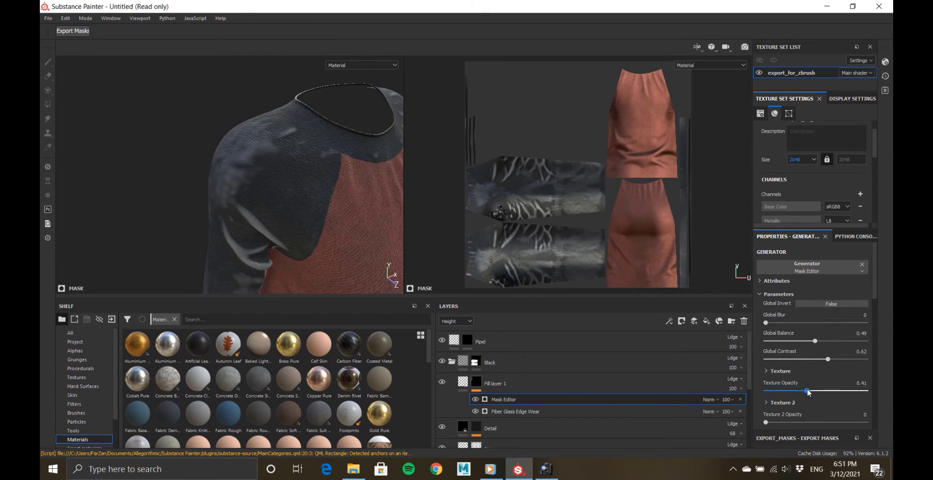
{"action": "left_click_drag", "start_coordinate": [316, 188], "coordinate": [291, 187], "text": "alt"}
{"action": "left_click_drag", "start_coordinate": [808, 390], "coordinate": [763, 391]}
Replace the Mask Editor generator with UV Border Distance.
{"action": "left_click", "coordinate": [863, 267]}
{"action": "left_click", "coordinate": [862, 268]}
{"action": "left_click", "coordinate": [826, 361]}
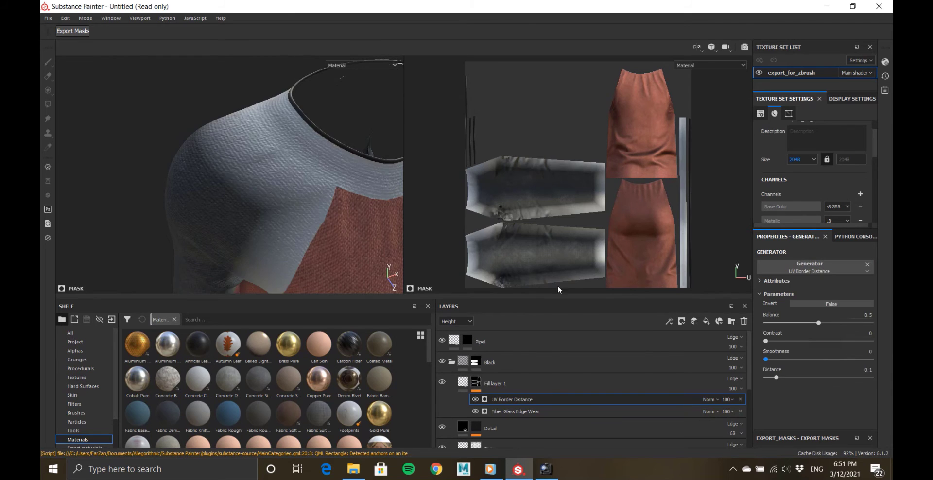
Narrow the light seam borders by setting UV Border Distance to balance 0.24, contrast 0.17, smoothness 0.07 and distance 0.03.
{"action": "scroll", "coordinate": [296, 259], "scroll_direction": "down", "scroll_amount": 5}
{"action": "left_click_drag", "start_coordinate": [287, 211], "coordinate": [452, 155], "text": "alt"}
{"action": "left_click_drag", "start_coordinate": [818, 323], "coordinate": [770, 325]}
{"action": "scroll", "coordinate": [232, 178], "scroll_direction": "up", "scroll_amount": 5}
{"action": "left_click_drag", "start_coordinate": [227, 189], "coordinate": [290, 201], "text": "alt"}
{"action": "left_click_drag", "start_coordinate": [766, 359], "coordinate": [795, 359]}
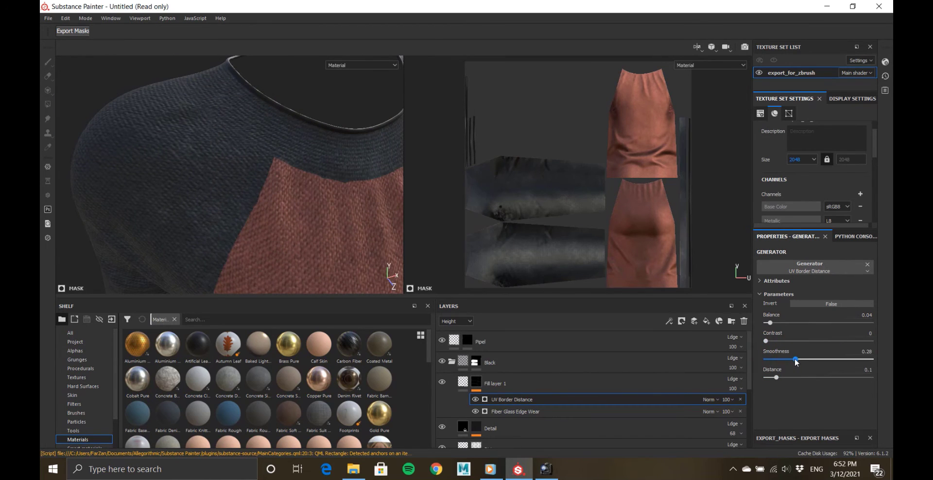
{"action": "left_click_drag", "start_coordinate": [777, 323], "coordinate": [783, 341]}
{"action": "left_click", "coordinate": [773, 360]}
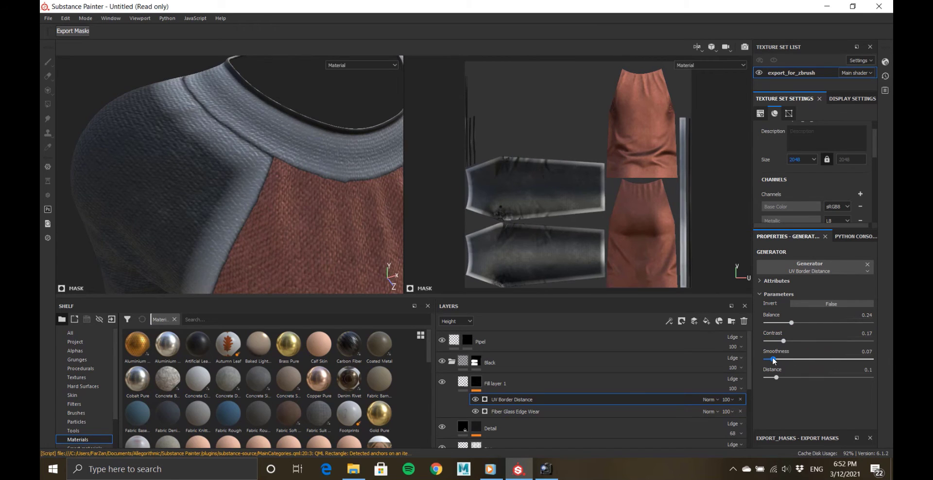
{"action": "left_click_drag", "start_coordinate": [778, 377], "coordinate": [769, 376]}
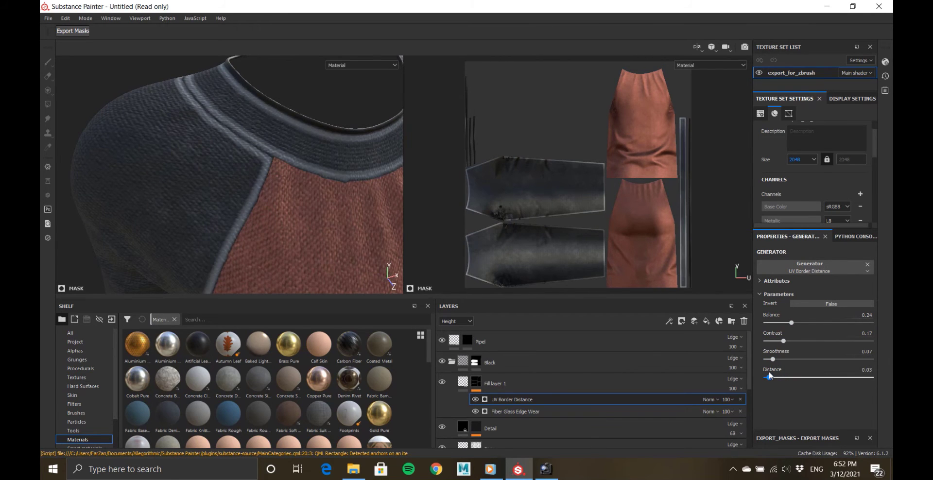
{"action": "scroll", "coordinate": [264, 197], "scroll_direction": "down", "scroll_amount": 4}
{"action": "left_click_drag", "start_coordinate": [291, 192], "coordinate": [305, 148], "text": "alt"}
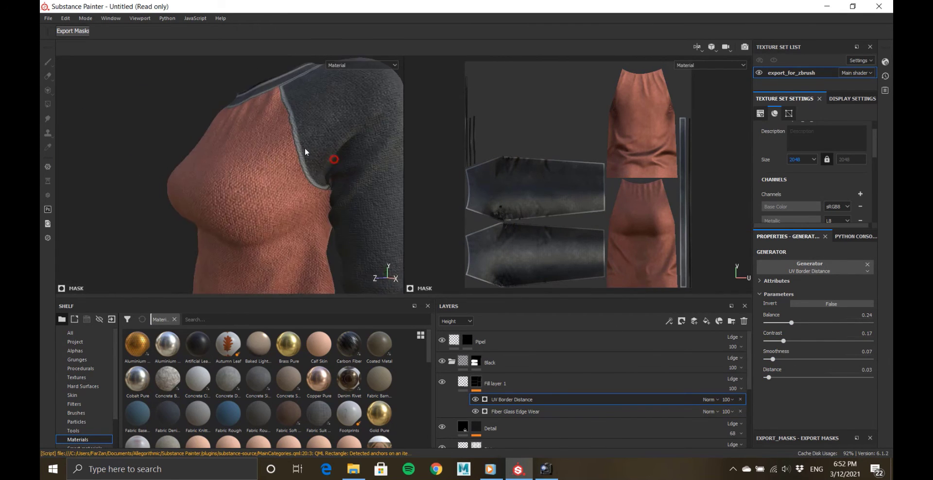
Try a Blur filter on the content of Fill layer 1 in the Black folder, then remove it.
{"action": "middle_click_drag", "start_coordinate": [305, 147], "coordinate": [311, 218], "text": "alt"}
{"action": "left_click_drag", "start_coordinate": [311, 218], "coordinate": [246, 149], "text": "alt"}
{"action": "scroll", "coordinate": [258, 150], "scroll_direction": "up", "scroll_amount": 5}
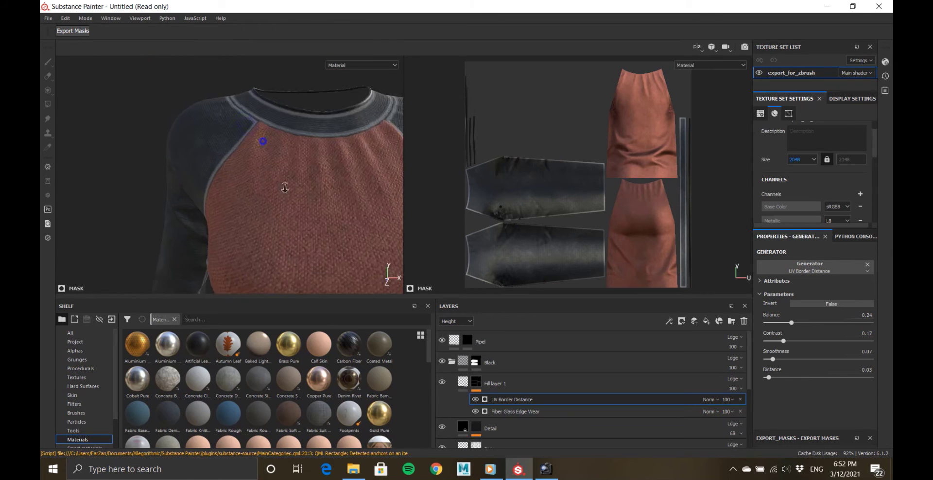
{"action": "middle_click_drag", "start_coordinate": [263, 143], "coordinate": [289, 204], "text": "alt"}
{"action": "right_click", "coordinate": [466, 386]}
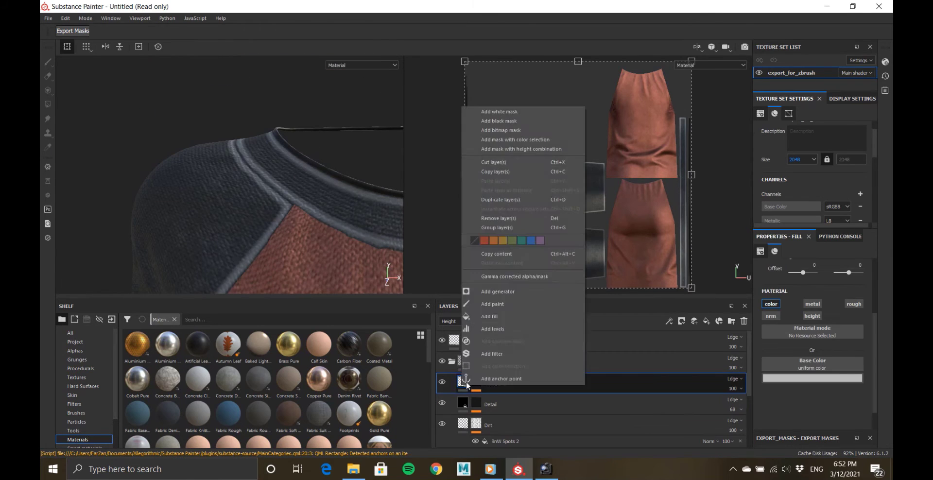
{"action": "left_click", "coordinate": [489, 316]}
{"action": "left_click", "coordinate": [740, 399]}
{"action": "right_click", "coordinate": [464, 384]}
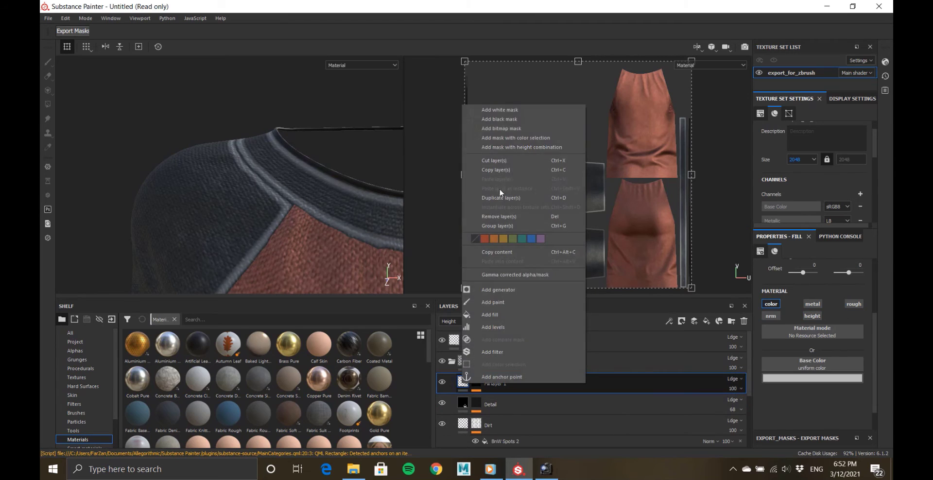
{"action": "left_click", "coordinate": [492, 352]}
{"action": "left_click", "coordinate": [815, 274]}
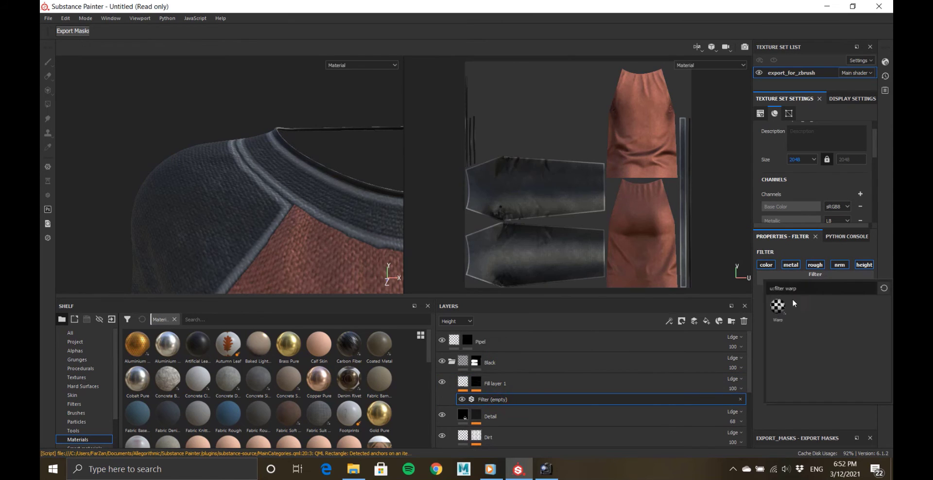
{"action": "left_click", "coordinate": [850, 307]}
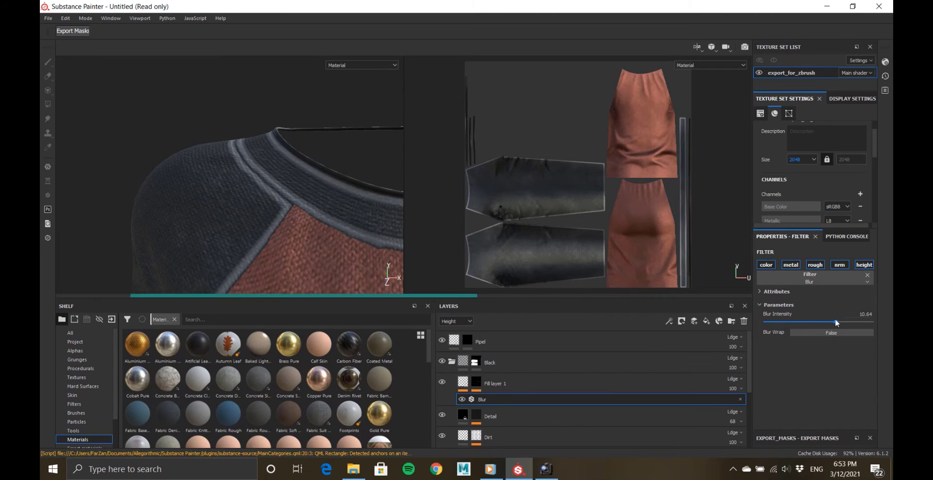
{"action": "key", "text": "Delete"}
Add a Blur filter to Fill layer 1's mask with blur intensity 1.9 and inspect the softened seam borders.
{"action": "left_click", "coordinate": [476, 385]}
{"action": "right_click", "coordinate": [476, 386]}
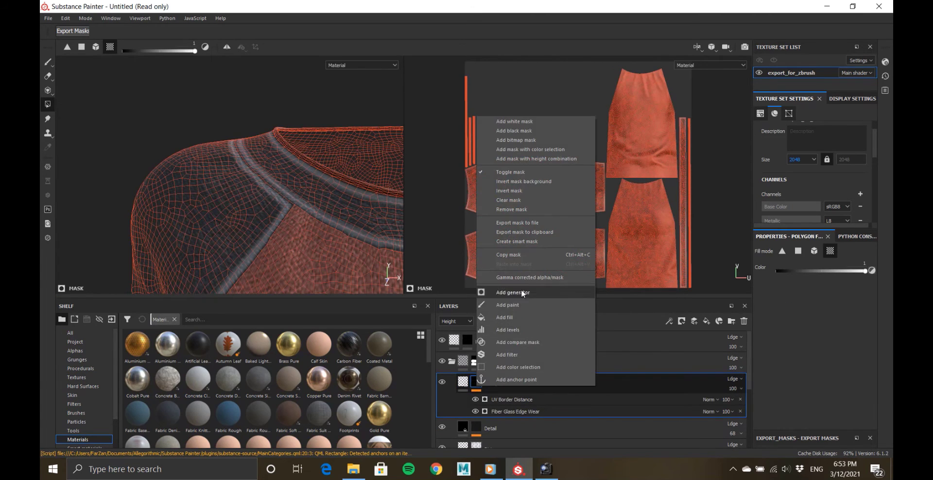
{"action": "left_click", "coordinate": [506, 353]}
{"action": "left_click", "coordinate": [850, 307]}
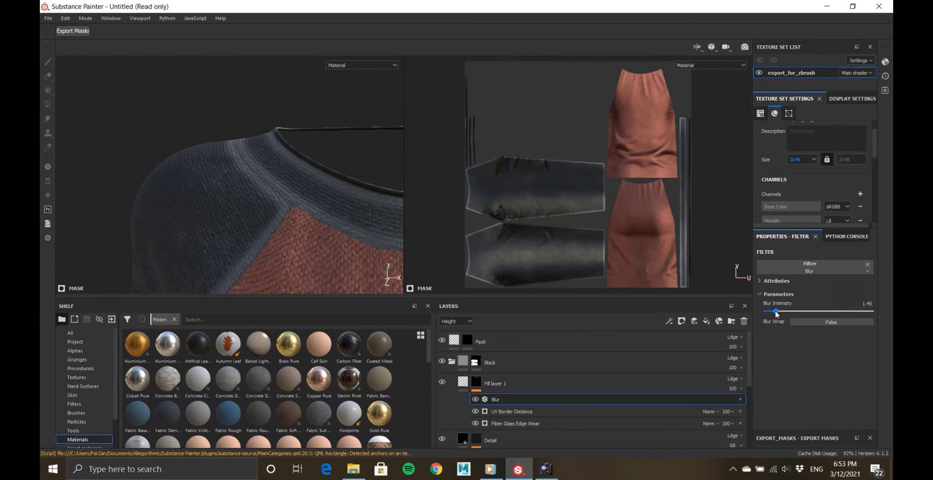
{"action": "right_click_drag", "start_coordinate": [261, 197], "coordinate": [181, 200], "text": "alt"}
{"action": "middle_click_drag", "start_coordinate": [310, 214], "coordinate": [227, 83], "text": "alt"}
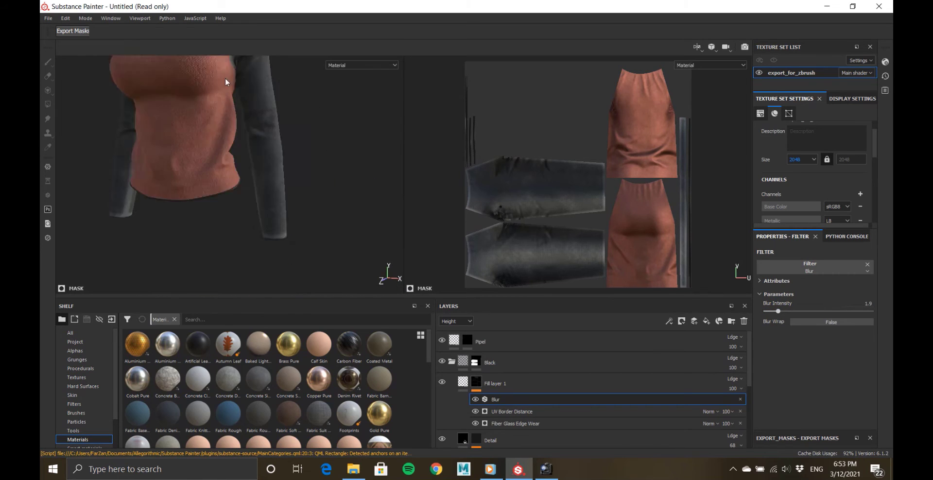
{"action": "left_click_drag", "start_coordinate": [227, 83], "coordinate": [71, 167], "text": "alt"}
{"action": "middle_click_drag", "start_coordinate": [219, 73], "coordinate": [242, 170], "text": "alt"}
{"action": "left_click_drag", "start_coordinate": [241, 171], "coordinate": [272, 218], "text": "alt"}
{"action": "right_click_drag", "start_coordinate": [165, 215], "coordinate": [272, 219], "text": "alt"}
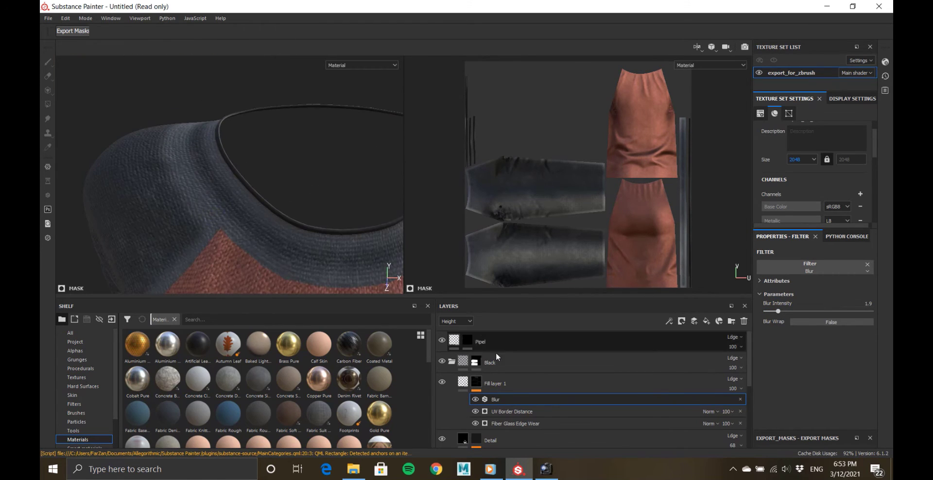
Adjust Fill layer 1's base colour and hide the Blur filter on its mask.
{"action": "left_click", "coordinate": [463, 382]}
{"action": "left_click", "coordinate": [788, 378]}
{"action": "left_click", "coordinate": [788, 324]}
{"action": "left_click_drag", "start_coordinate": [664, 369], "coordinate": [652, 320]}
{"action": "left_click", "coordinate": [474, 384]}
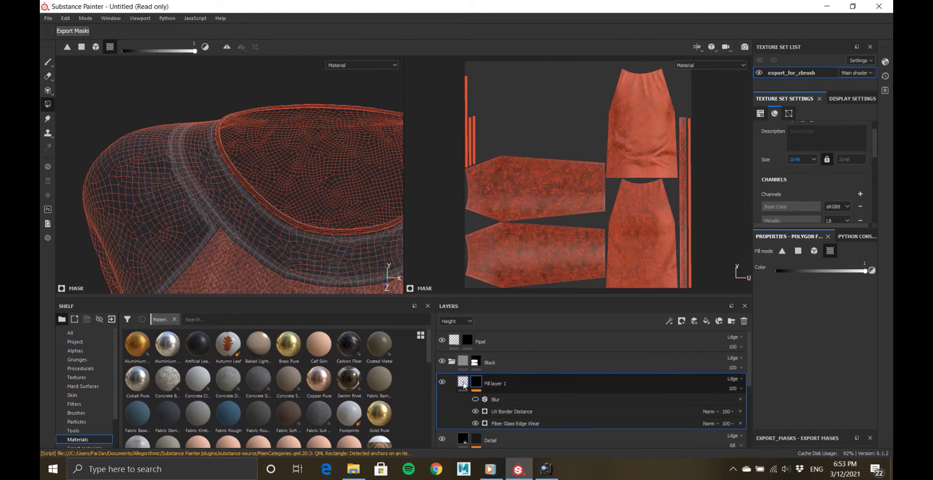
Darken Fill layer 1's grey base colour so the seam borders on the collar and sleeves look subtler.
{"action": "left_click", "coordinate": [463, 384]}
{"action": "left_click", "coordinate": [799, 378]}
{"action": "left_click", "coordinate": [798, 280]}
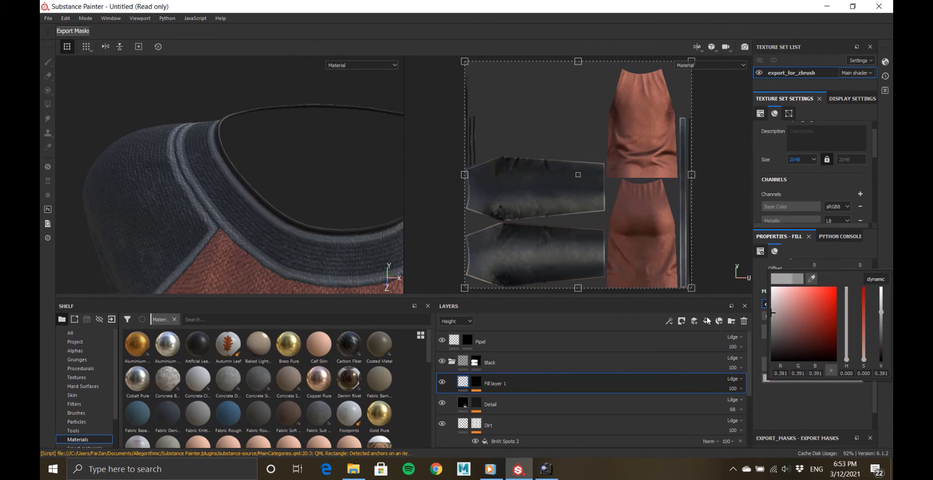
{"action": "left_click_drag", "start_coordinate": [263, 262], "coordinate": [268, 245], "text": "alt"}
{"action": "right_click_drag", "start_coordinate": [268, 245], "coordinate": [268, 174], "text": "alt"}
{"action": "left_click_drag", "start_coordinate": [269, 175], "coordinate": [248, 133], "text": "alt"}
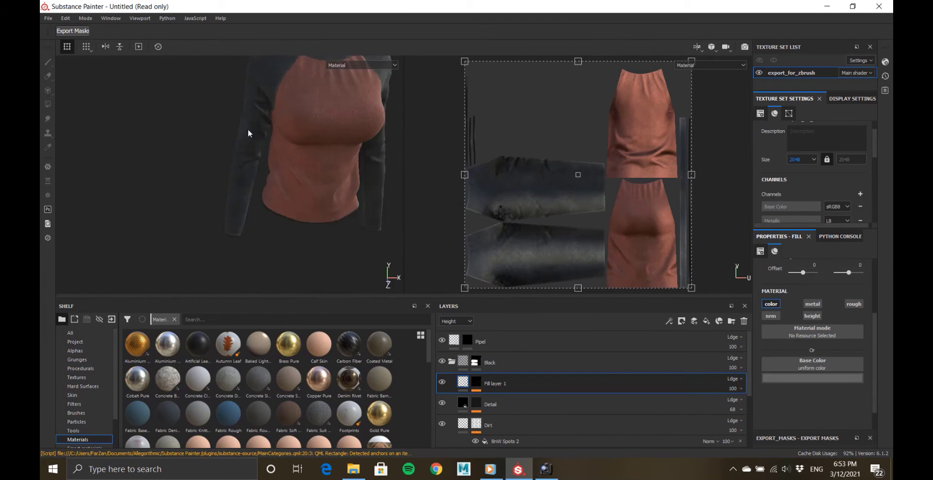
{"action": "middle_click_drag", "start_coordinate": [248, 134], "coordinate": [176, 219], "text": "alt"}
{"action": "right_click_drag", "start_coordinate": [176, 219], "coordinate": [227, 225], "text": "alt"}
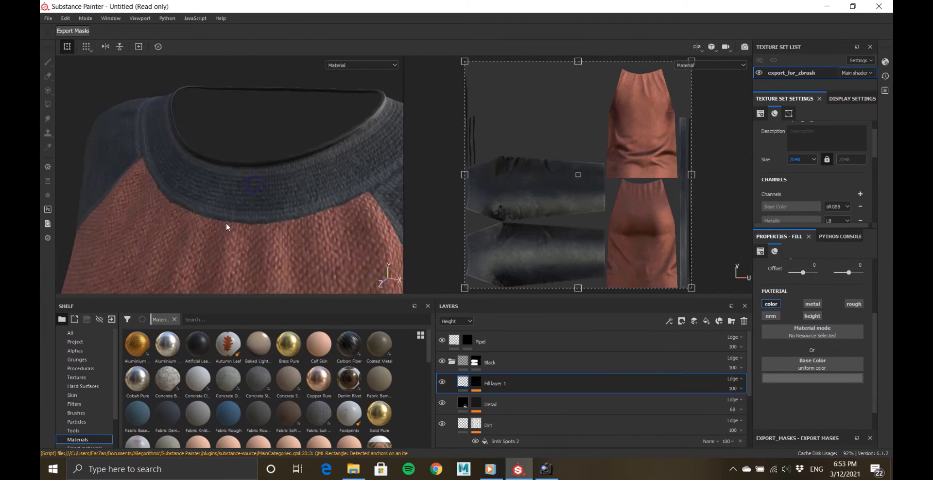
{"action": "left_click_drag", "start_coordinate": [227, 225], "coordinate": [300, 231], "text": "alt"}
{"action": "right_click_drag", "start_coordinate": [299, 230], "coordinate": [307, 291], "text": "alt"}
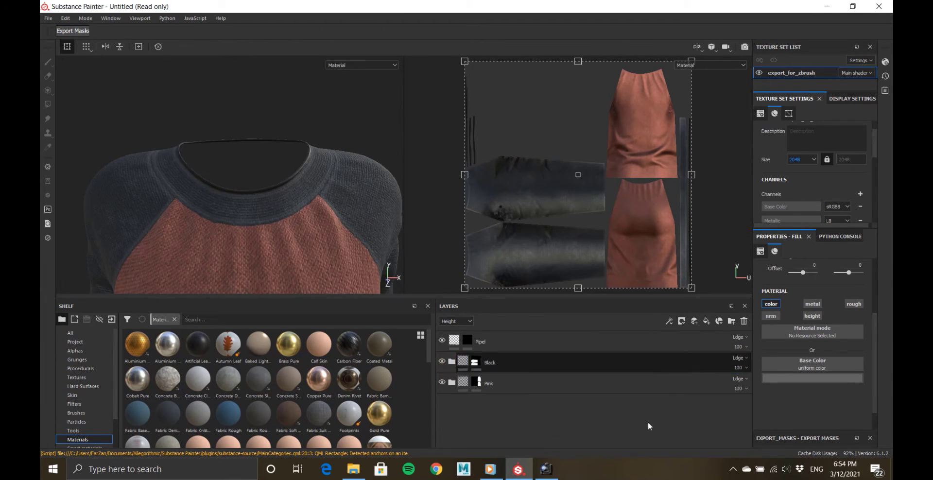
Switch the main shader to adobe-dimension and inspect the sweater's collar and shoulder seams.
{"action": "left_click", "coordinate": [884, 62]}
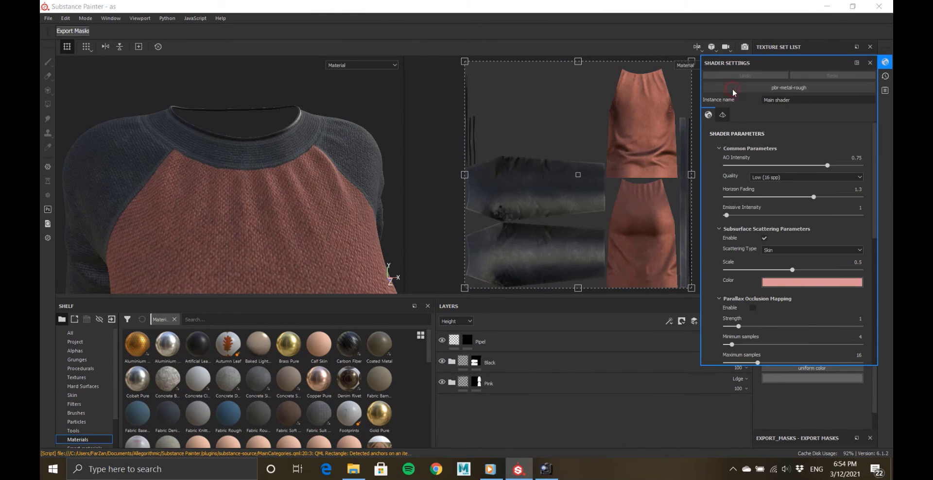
{"action": "left_click_drag", "start_coordinate": [334, 189], "coordinate": [228, 184], "text": "alt"}
{"action": "right_click_drag", "start_coordinate": [228, 184], "coordinate": [148, 136], "text": "alt"}
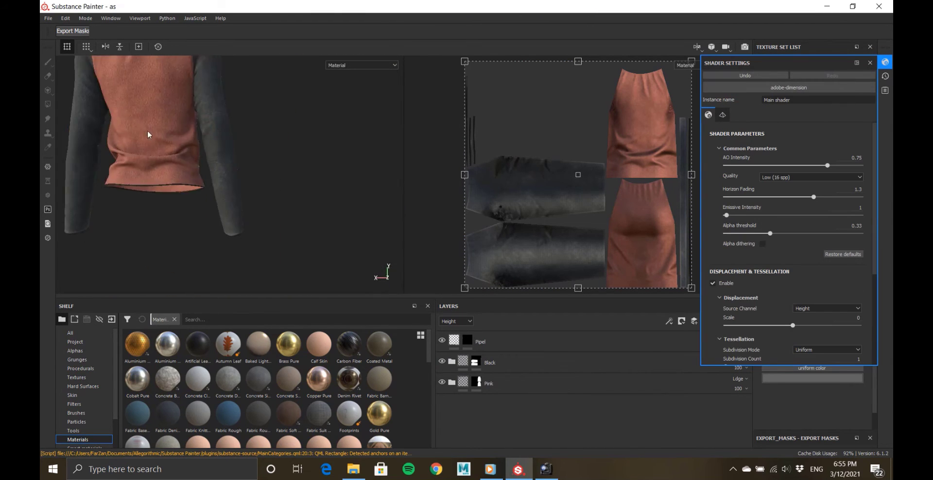
{"action": "middle_click_drag", "start_coordinate": [148, 135], "coordinate": [296, 165], "text": "alt"}
{"action": "right_click_drag", "start_coordinate": [296, 165], "coordinate": [272, 175], "text": "shift"}
{"action": "mouse_move", "coordinate": [272, 175]}
{"action": "middle_mouse_down", "text": "alt"}
{"action": "mouse_move", "coordinate": [244, 140]}
{"action": "mouse_move", "coordinate": [256, 170]}
{"action": "middle_mouse_up", "text": "alt"}
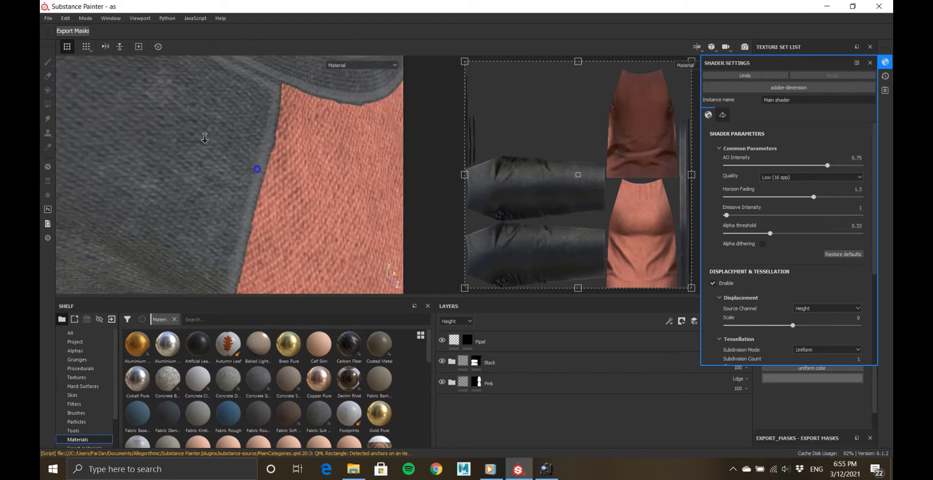
{"action": "right_click_drag", "start_coordinate": [256, 170], "coordinate": [227, 156], "text": "alt"}
{"action": "left_click_drag", "start_coordinate": [292, 141], "coordinate": [223, 113], "text": "alt"}
{"action": "right_click_drag", "start_coordinate": [282, 151], "coordinate": [270, 131], "text": "alt"}
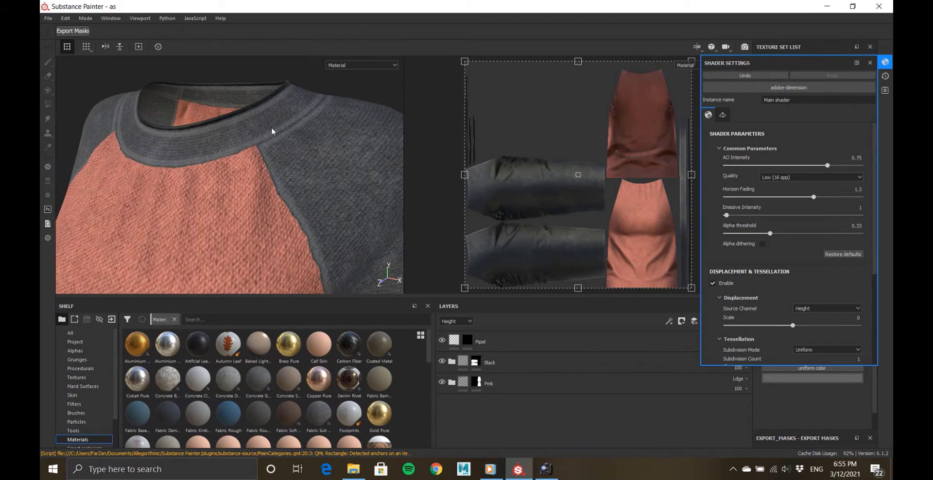
Enable the height channel on Fill layer 1 in the Black folder and set its height to 0.2212.
{"action": "left_click", "coordinate": [452, 362]}
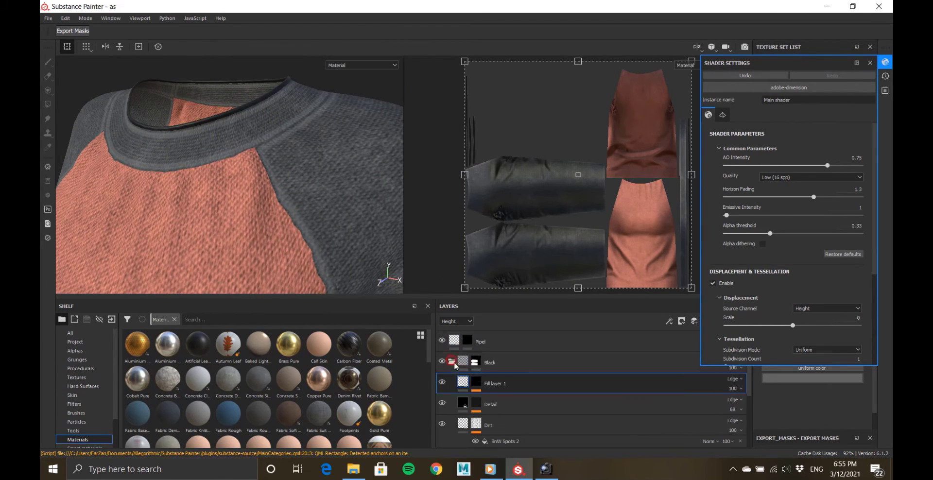
{"action": "left_click", "coordinate": [496, 384]}
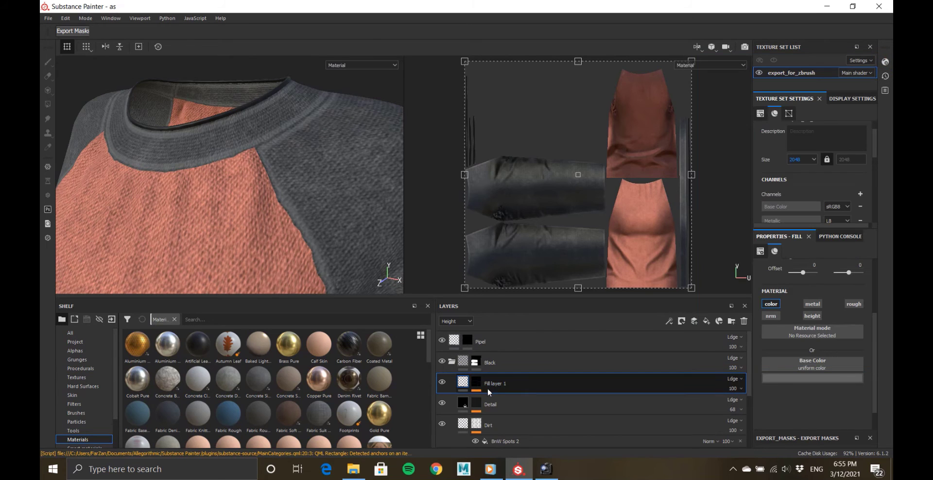
{"action": "left_click_drag", "start_coordinate": [815, 421], "coordinate": [817, 422]}
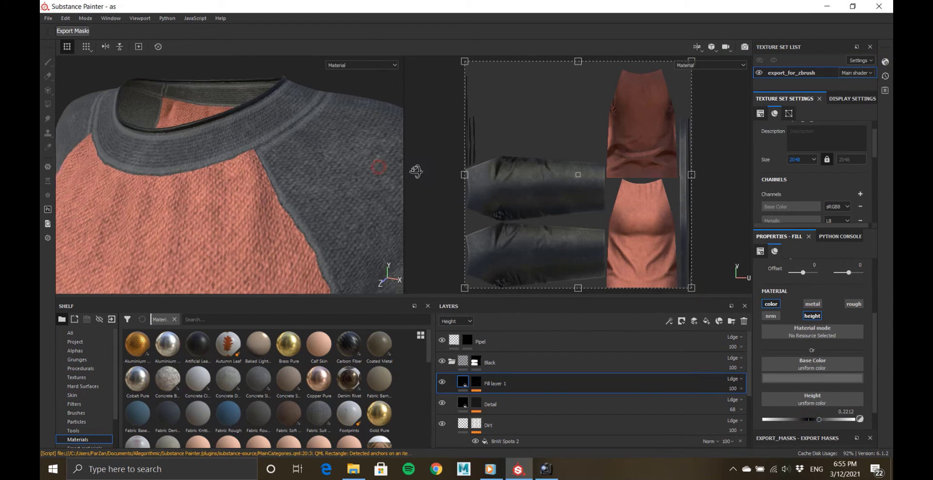
{"action": "left_click_drag", "start_coordinate": [321, 162], "coordinate": [551, 290], "text": "alt"}
Test Fill layer 1's height at 1 on the collar and sleeve seams, then set it to 0.3846.
{"action": "left_click_drag", "start_coordinate": [816, 421], "coordinate": [877, 421]}
{"action": "right_click_drag", "start_coordinate": [319, 203], "coordinate": [243, 166], "text": "alt"}
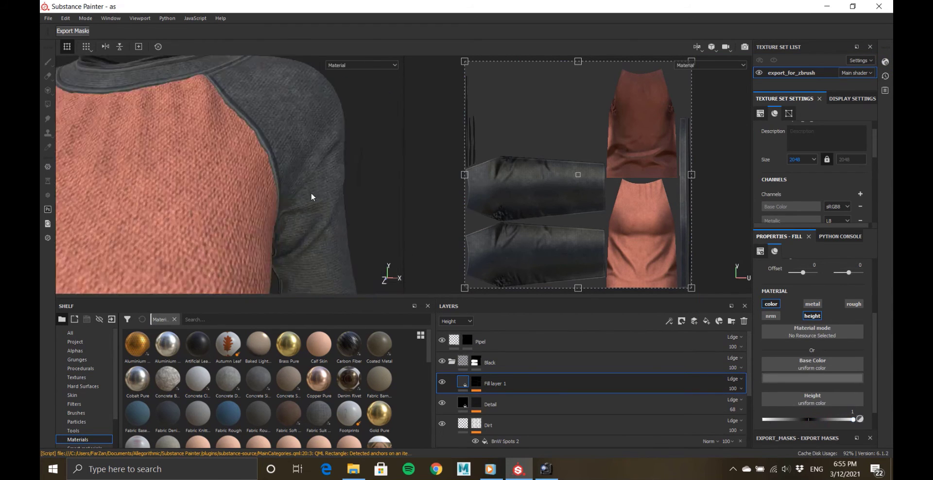
{"action": "left_click_drag", "start_coordinate": [312, 198], "coordinate": [254, 210], "text": "alt"}
{"action": "right_click_drag", "start_coordinate": [254, 210], "coordinate": [393, 292], "text": "alt"}
{"action": "left_click_drag", "start_coordinate": [393, 292], "coordinate": [465, 300], "text": "alt"}
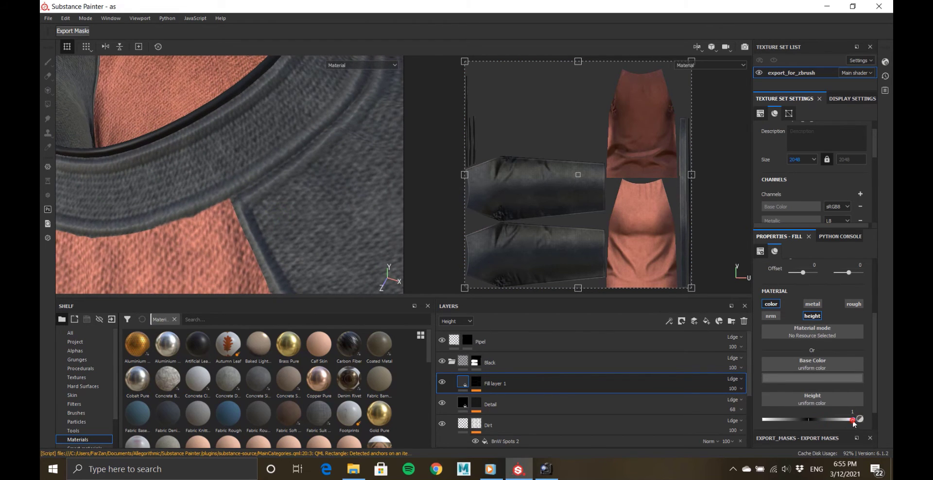
{"action": "right_click_drag", "start_coordinate": [302, 206], "coordinate": [177, 215], "text": "alt"}
{"action": "left_click_drag", "start_coordinate": [177, 214], "coordinate": [150, 167], "text": "alt"}
{"action": "middle_click_drag", "start_coordinate": [194, 194], "coordinate": [231, 192], "text": "alt"}
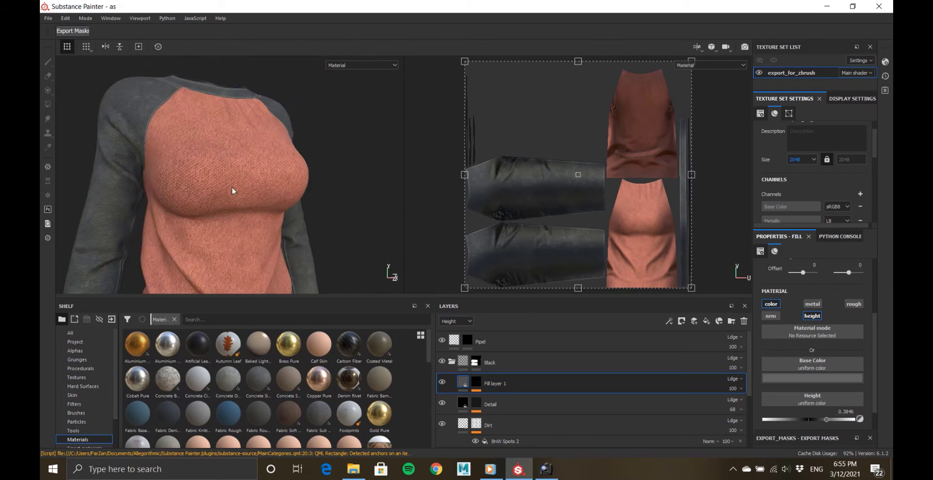
{"action": "left_click_drag", "start_coordinate": [231, 191], "coordinate": [214, 194], "text": "alt"}
Copy Fill layer 1 from the Black folder and paste it above the Detail layer in the Pink folder.
{"action": "right_click", "coordinate": [503, 385]}
{"action": "left_click", "coordinate": [544, 161]}
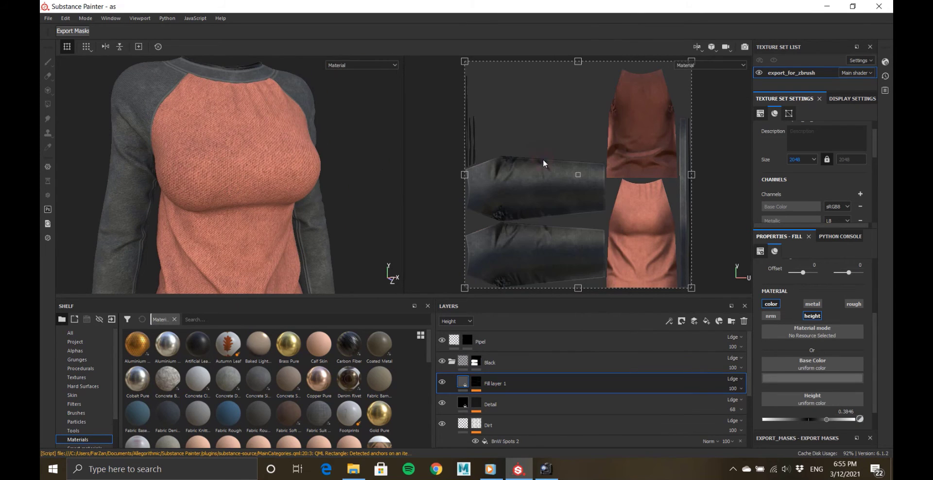
{"action": "left_click", "coordinate": [453, 362]}
{"action": "right_click", "coordinate": [498, 404]}
{"action": "left_click", "coordinate": [536, 189]}
{"action": "left_click_drag", "start_coordinate": [311, 207], "coordinate": [251, 213], "text": "alt"}
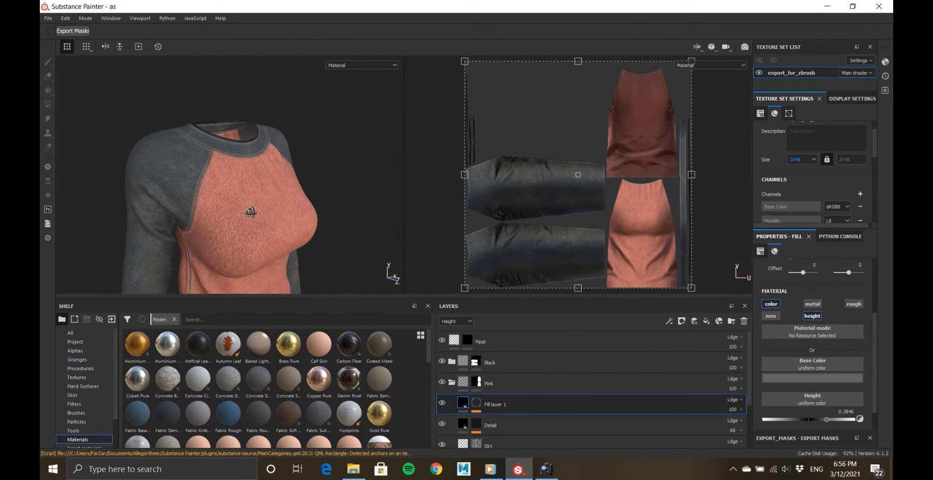
{"action": "right_click_drag", "start_coordinate": [250, 212], "coordinate": [335, 276], "text": "alt"}
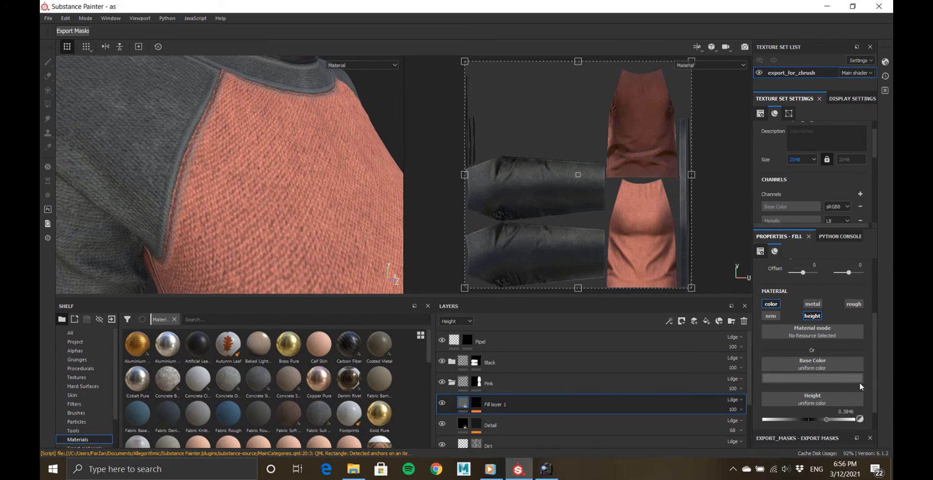
Match the base colour of Fill layer 1 in the Pink folder to the body's pink and fine-tune its brightness.
{"action": "left_click", "coordinate": [859, 381]}
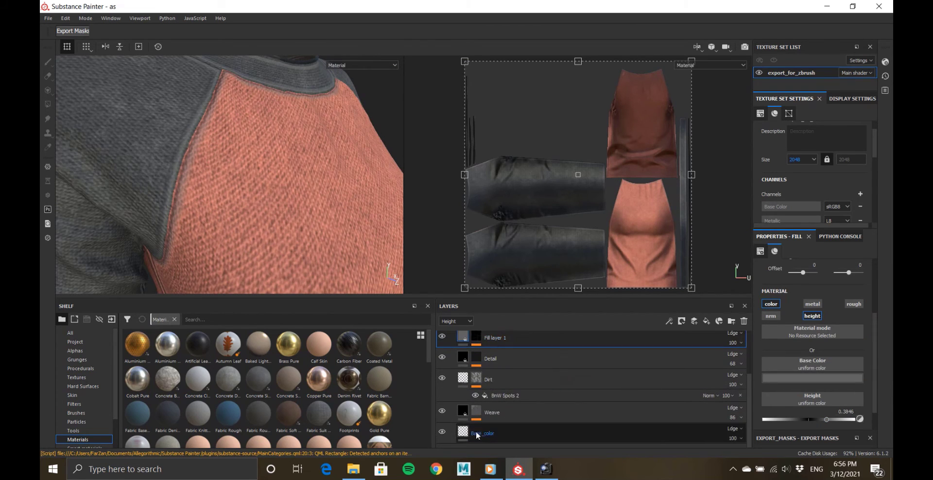
{"action": "left_click", "coordinate": [812, 378]}
{"action": "left_click", "coordinate": [811, 275]}
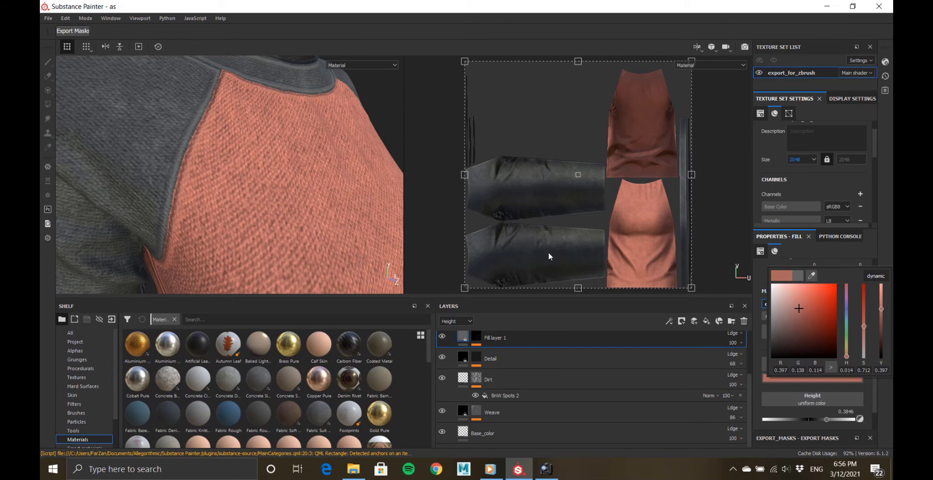
{"action": "mouse_move", "coordinate": [882, 314]}
{"action": "left_mouse_down"}
{"action": "mouse_move", "coordinate": [881, 298]}
{"action": "mouse_move", "coordinate": [882, 331]}
{"action": "mouse_move", "coordinate": [881, 306]}
{"action": "mouse_move", "coordinate": [880, 316]}
{"action": "left_mouse_up"}
{"action": "mouse_move", "coordinate": [272, 175]}
{"action": "left_mouse_down", "text": "alt"}
{"action": "mouse_move", "coordinate": [217, 180]}
{"action": "mouse_move", "coordinate": [227, 208]}
{"action": "mouse_move", "coordinate": [308, 183]}
{"action": "mouse_move", "coordinate": [256, 217]}
{"action": "mouse_move", "coordinate": [214, 181]}
{"action": "mouse_move", "coordinate": [264, 220]}
{"action": "mouse_move", "coordinate": [206, 127]}
{"action": "mouse_move", "coordinate": [220, 179]}
{"action": "mouse_move", "coordinate": [271, 171]}
{"action": "left_mouse_up", "text": "alt"}
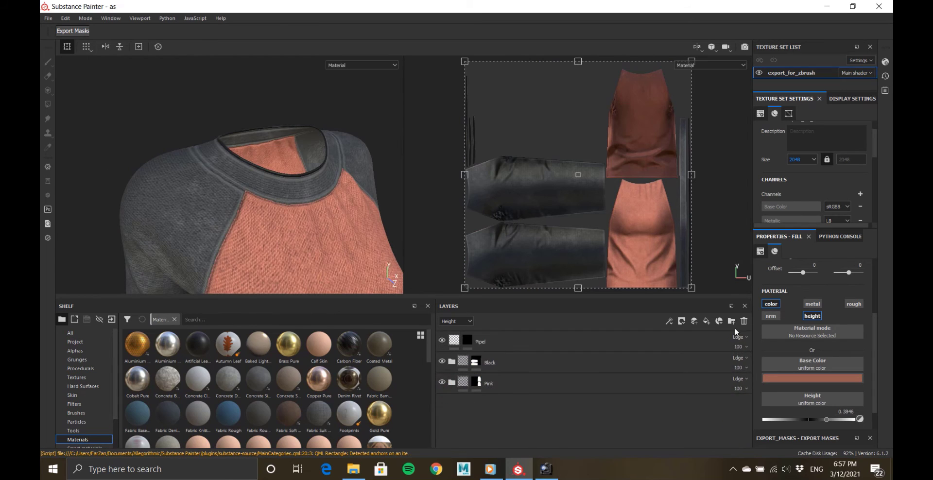
Add a fill layer at the top of the layer stack and name it Stich.
{"action": "left_click", "coordinate": [706, 320]}
{"action": "key", "text": "ctrl+z"}
{"action": "left_click", "coordinate": [706, 321]}
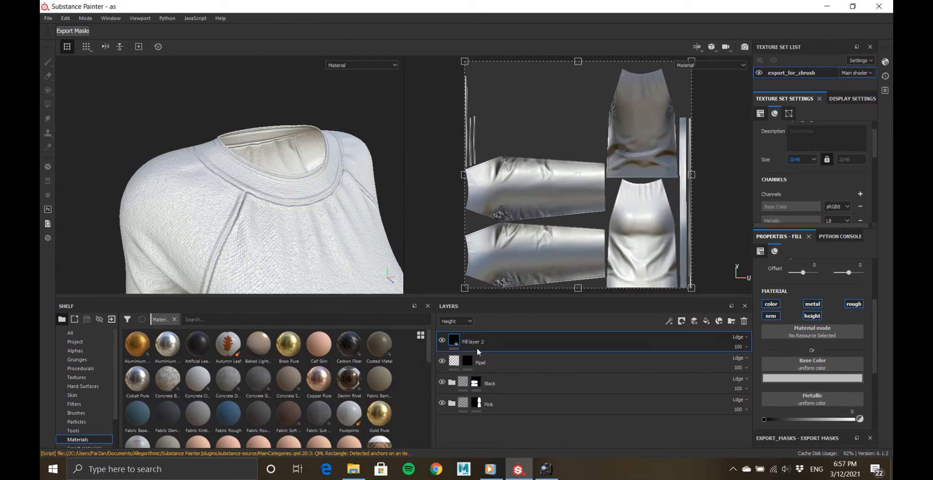
{"action": "double_click", "coordinate": [477, 346]}
{"action": "type", "text": "Stic"}
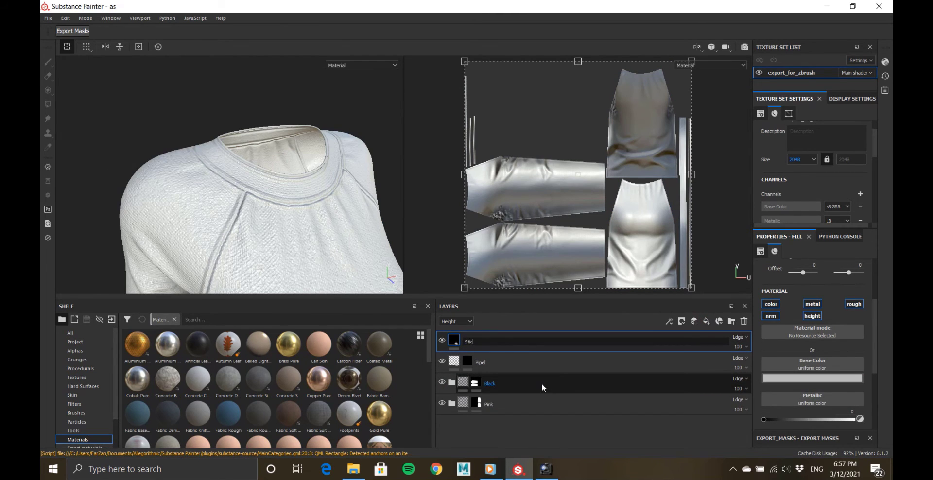
{"action": "type", "text": "h"}
{"action": "key", "text": "Return"}
Add a black mask to the Stich layer and fill it with an Auto Stitcher generator.
{"action": "right_click", "coordinate": [454, 340]}
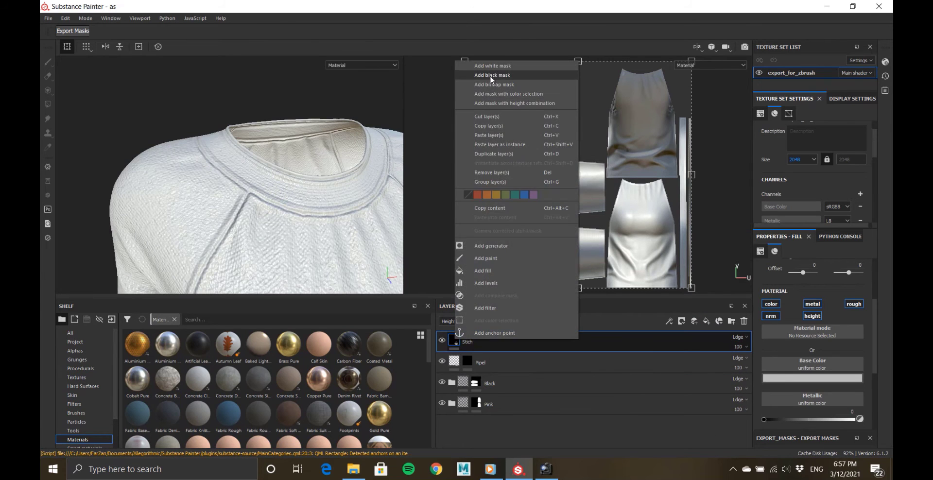
{"action": "left_click", "coordinate": [491, 75]}
{"action": "left_click", "coordinate": [47, 61]}
{"action": "left_click_drag", "start_coordinate": [219, 195], "coordinate": [224, 235], "text": "alt"}
{"action": "scroll", "coordinate": [225, 235], "scroll_direction": "up", "scroll_amount": 4}
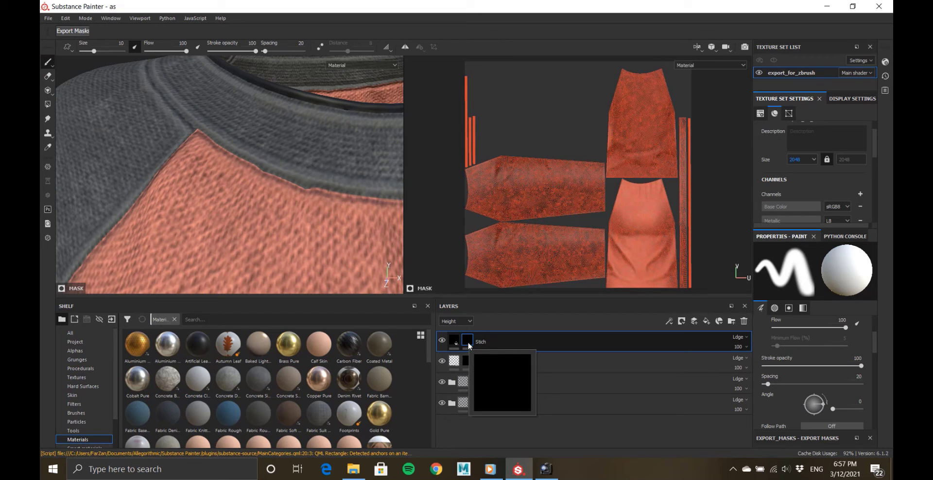
{"action": "right_click", "coordinate": [468, 342]}
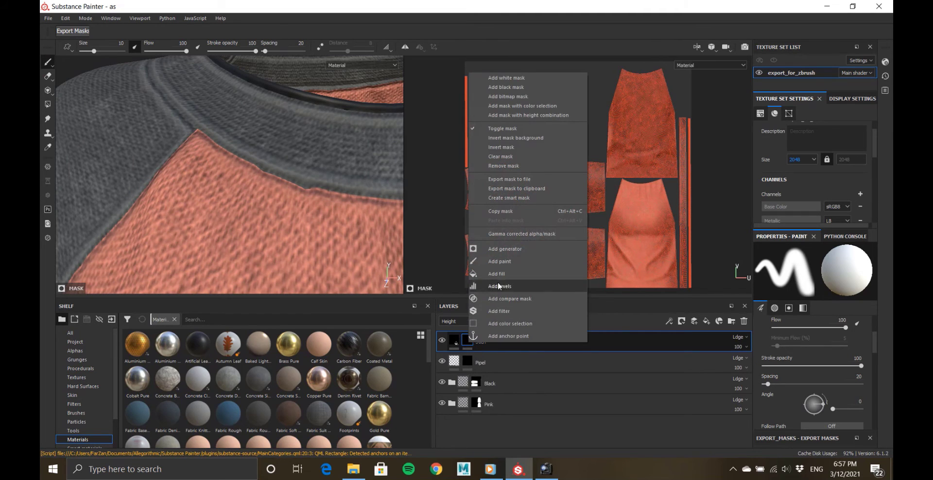
{"action": "left_click", "coordinate": [494, 248]}
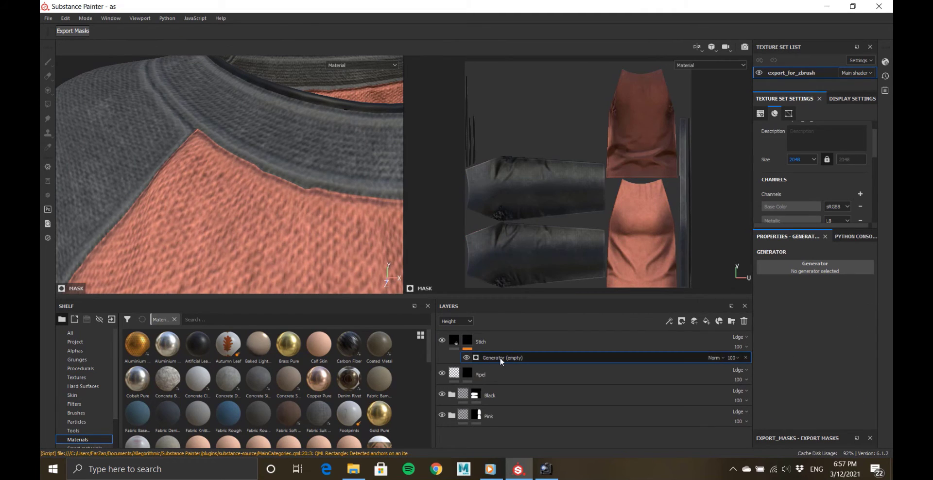
{"action": "left_click", "coordinate": [796, 268]}
{"action": "left_click", "coordinate": [848, 296]}
{"action": "key", "text": "f"}
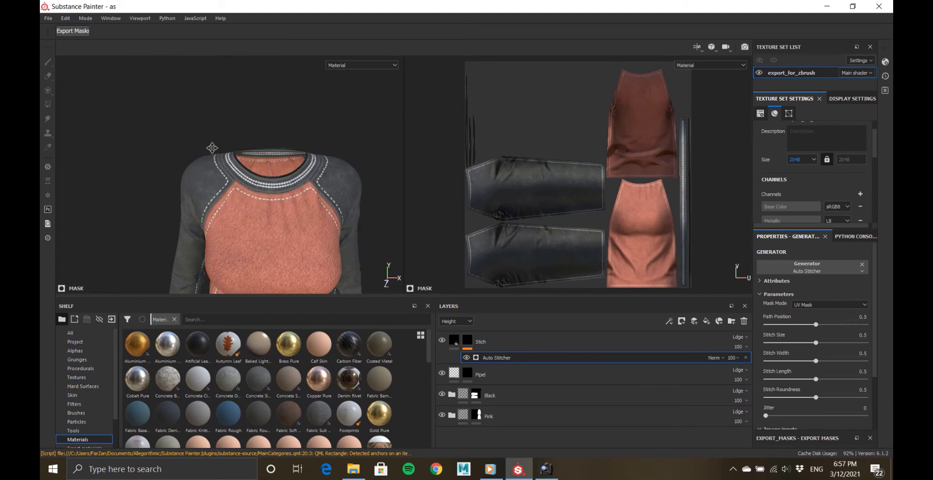
Set the Auto Stitcher's path position to 0.02, stitch size 0.13, stitch width 0.31, stitch length 0.33 and stitch roundness 0.41.
{"action": "left_click_drag", "start_coordinate": [219, 204], "coordinate": [220, 281], "text": "alt"}
{"action": "scroll", "coordinate": [250, 197], "scroll_direction": "up", "scroll_amount": 6}
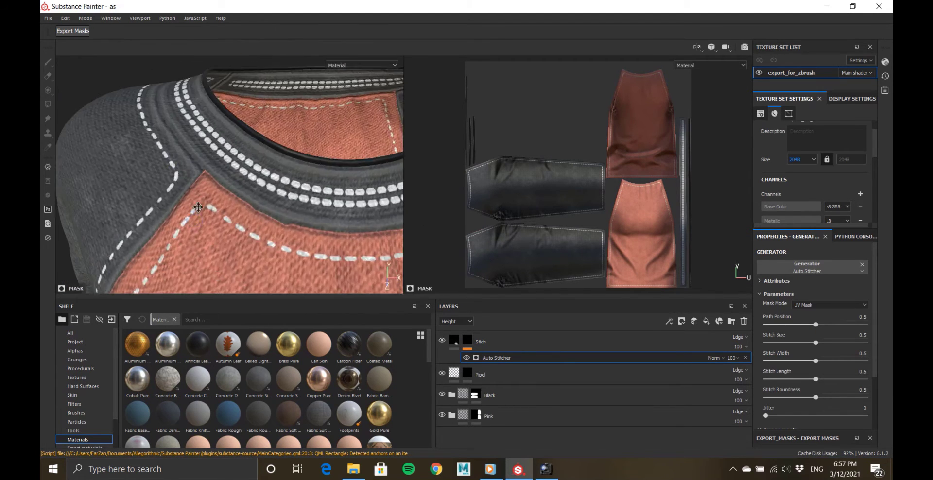
{"action": "left_click_drag", "start_coordinate": [818, 327], "coordinate": [807, 399]}
{"action": "left_click", "coordinate": [815, 361]}
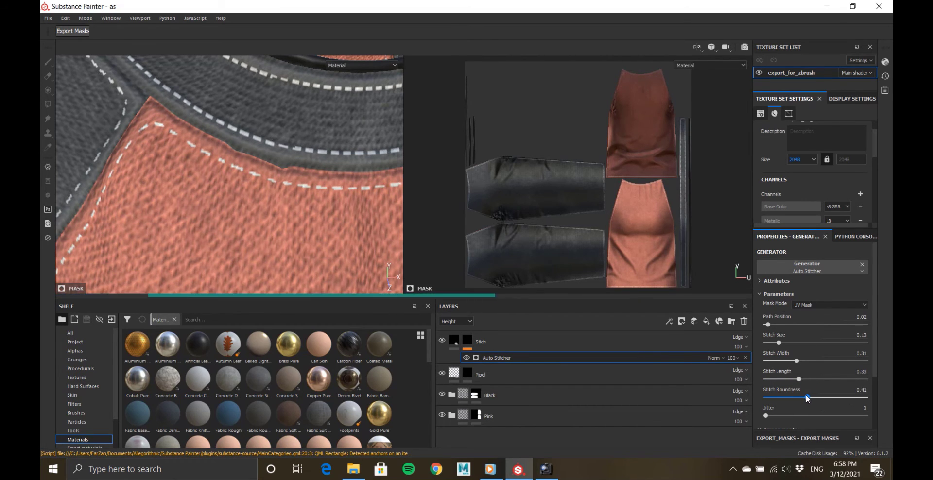
{"action": "scroll", "coordinate": [252, 232], "scroll_direction": "down", "scroll_amount": 5}
{"action": "left_click_drag", "start_coordinate": [343, 228], "coordinate": [327, 197], "text": "alt"}
{"action": "middle_click_drag", "start_coordinate": [327, 195], "coordinate": [265, 214], "text": "alt"}
{"action": "scroll", "coordinate": [265, 214], "scroll_direction": "up", "scroll_amount": 4}
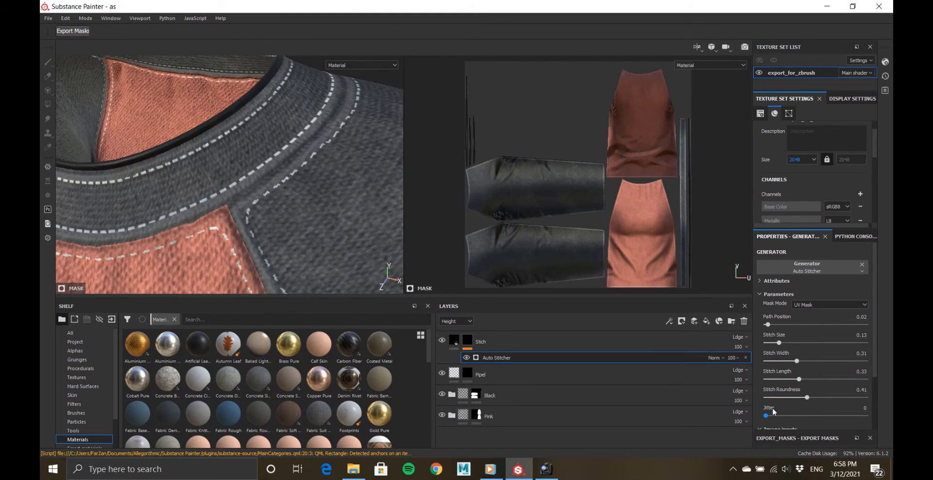
Try different jitter and custom input values on the Auto Stitcher generator and check the stitches around the collar.
{"action": "scroll", "coordinate": [771, 407], "scroll_direction": "down", "scroll_amount": 1}
{"action": "left_click_drag", "start_coordinate": [814, 389], "coordinate": [765, 388]}
{"action": "scroll", "coordinate": [774, 346], "scroll_direction": "down", "scroll_amount": 1}
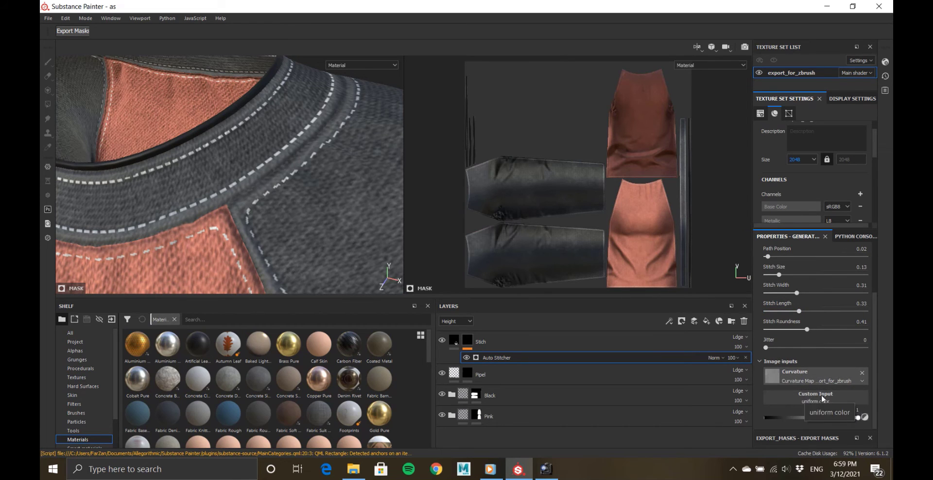
{"action": "left_click_drag", "start_coordinate": [808, 418], "coordinate": [761, 417]}
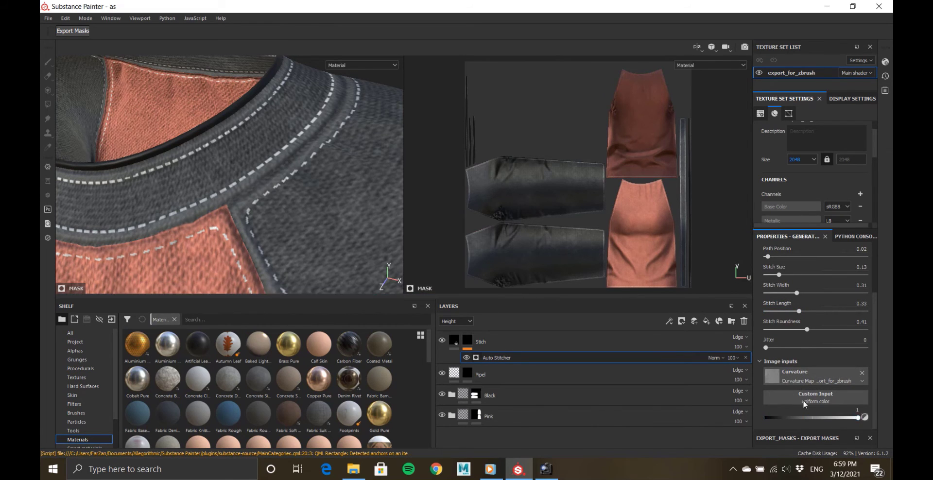
{"action": "scroll", "coordinate": [233, 214], "scroll_direction": "down", "scroll_amount": 6}
{"action": "mouse_move", "coordinate": [265, 222]}
{"action": "left_mouse_down", "text": "alt"}
{"action": "mouse_move", "coordinate": [111, 210]}
{"action": "mouse_move", "coordinate": [290, 167]}
{"action": "mouse_move", "coordinate": [254, 233]}
{"action": "left_mouse_up", "text": "alt"}
{"action": "scroll", "coordinate": [243, 214], "scroll_direction": "up", "scroll_amount": 6}
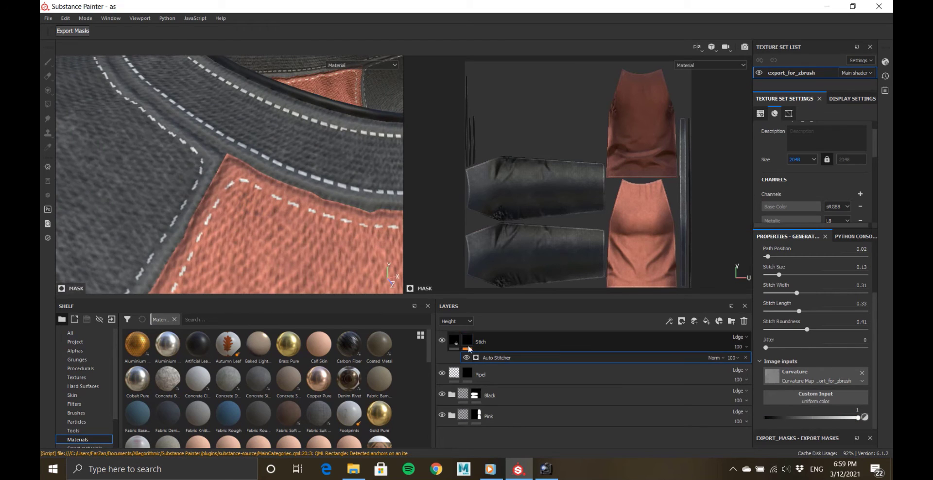
Test the Stich layer's height at 1 on the seams and reduce it to a lower positive height.
{"action": "left_click", "coordinate": [469, 348]}
{"action": "scroll", "coordinate": [797, 378], "scroll_direction": "down", "scroll_amount": 3}
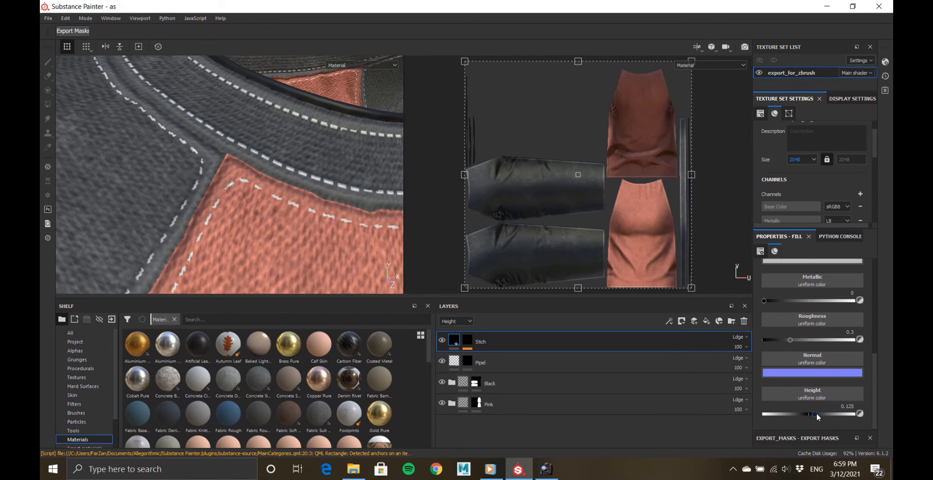
{"action": "scroll", "coordinate": [311, 223], "scroll_direction": "down", "scroll_amount": 5}
{"action": "left_click_drag", "start_coordinate": [160, 156], "coordinate": [212, 141], "text": "alt"}
{"action": "scroll", "coordinate": [236, 179], "scroll_direction": "up", "scroll_amount": 7}
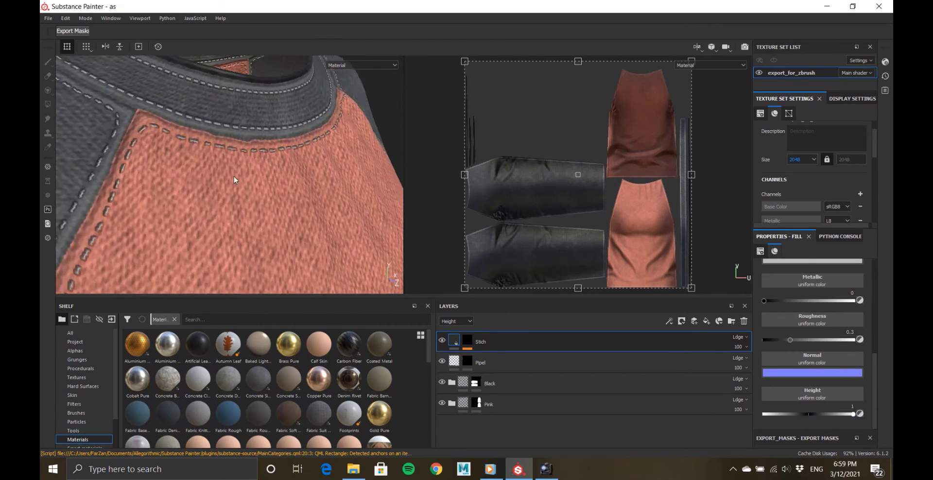
{"action": "mouse_move", "coordinate": [834, 414]}
{"action": "left_mouse_down"}
{"action": "mouse_move", "coordinate": [808, 414]}
{"action": "mouse_move", "coordinate": [825, 414]}
{"action": "left_mouse_up"}
Set the Stich layer's roughness to 1 and its base colour to black.
{"action": "left_click", "coordinate": [467, 341]}
{"action": "left_click", "coordinate": [453, 342]}
{"action": "mouse_move", "coordinate": [789, 341]}
{"action": "left_mouse_down"}
{"action": "mouse_move", "coordinate": [708, 402]}
{"action": "mouse_move", "coordinate": [695, 461]}
{"action": "left_mouse_up"}
{"action": "scroll", "coordinate": [818, 378], "scroll_direction": "up", "scroll_amount": 2}
{"action": "left_click", "coordinate": [791, 315]}
{"action": "scroll", "coordinate": [261, 188], "scroll_direction": "down", "scroll_amount": 4}
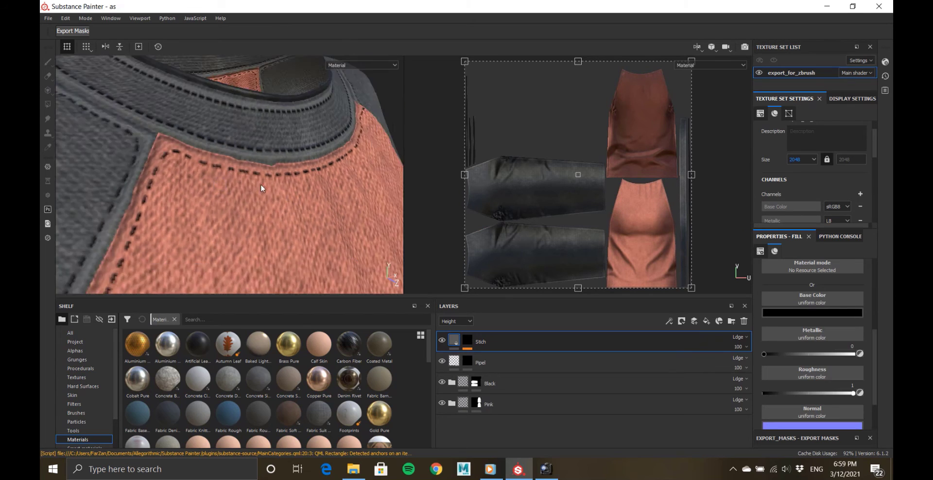
Limit the Stich layer to the color, rough and height channels and change its base colour to dark grey.
{"action": "scroll", "coordinate": [261, 188], "scroll_direction": "down", "scroll_amount": 4}
{"action": "left_click_drag", "start_coordinate": [344, 235], "coordinate": [234, 214], "text": "alt"}
{"action": "scroll", "coordinate": [183, 175], "scroll_direction": "up", "scroll_amount": 3}
{"action": "scroll", "coordinate": [816, 313], "scroll_direction": "up", "scroll_amount": 3}
{"action": "left_click", "coordinate": [818, 331]}
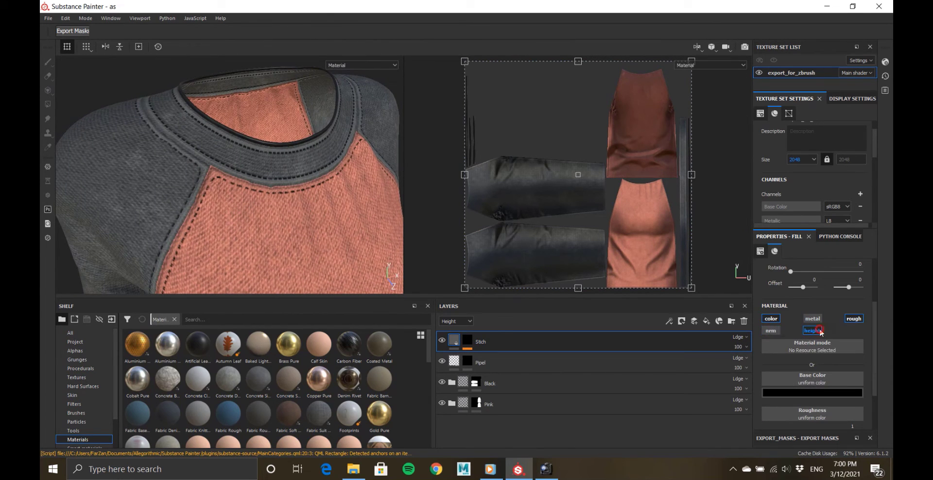
{"action": "scroll", "coordinate": [813, 324], "scroll_direction": "down", "scroll_amount": 1}
{"action": "left_click", "coordinate": [801, 366]}
{"action": "left_click_drag", "start_coordinate": [828, 419], "coordinate": [701, 439]}
{"action": "scroll", "coordinate": [318, 264], "scroll_direction": "up", "scroll_amount": 4}
{"action": "scroll", "coordinate": [318, 265], "scroll_direction": "down", "scroll_amount": 3}
{"action": "left_click", "coordinate": [812, 366]}
{"action": "right_click_drag", "start_coordinate": [258, 168], "coordinate": [312, 283], "text": "alt"}
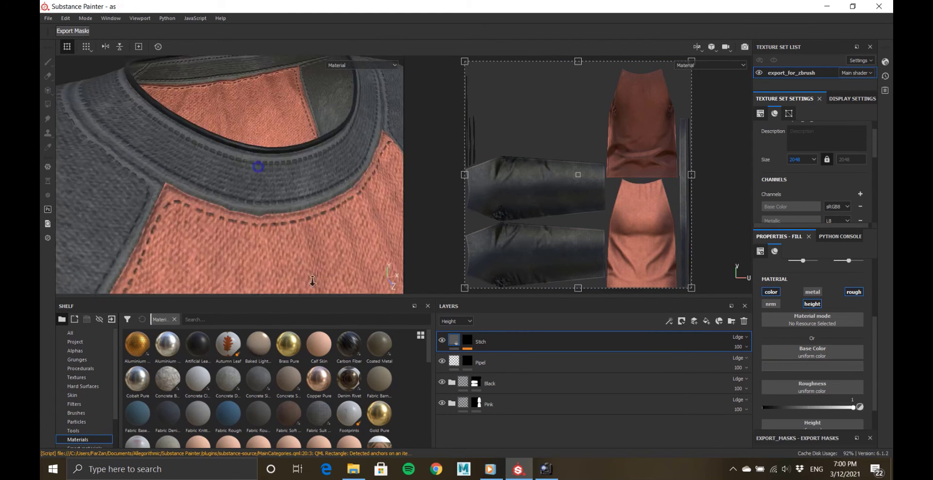
{"action": "right_click_drag", "start_coordinate": [310, 230], "coordinate": [189, 185], "text": "alt"}
Duplicate the Stich layer and name the copy Stich Shadow.
{"action": "right_click", "coordinate": [477, 343]}
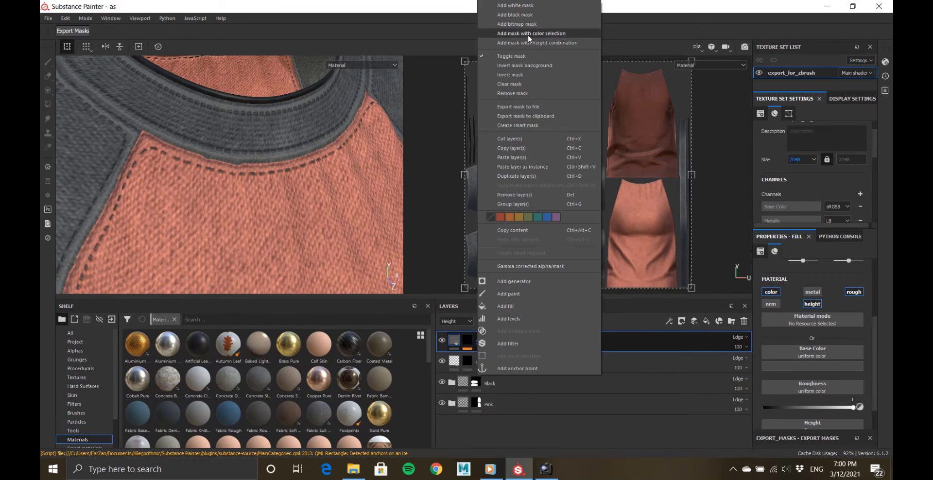
{"action": "left_click", "coordinate": [516, 175]}
{"action": "double_click", "coordinate": [503, 343]}
{"action": "type", "text": "Stich Shad"}
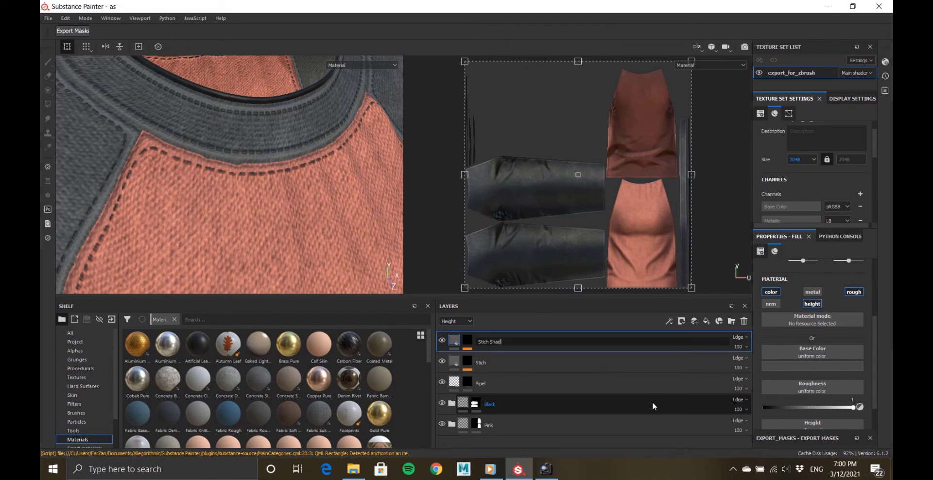
{"action": "type", "text": "ow"}
{"action": "key", "text": "Return"}
Keep only the color channel active on Stich Shadow and set its base colour to black.
{"action": "left_click", "coordinate": [812, 303]}
{"action": "left_click", "coordinate": [853, 292]}
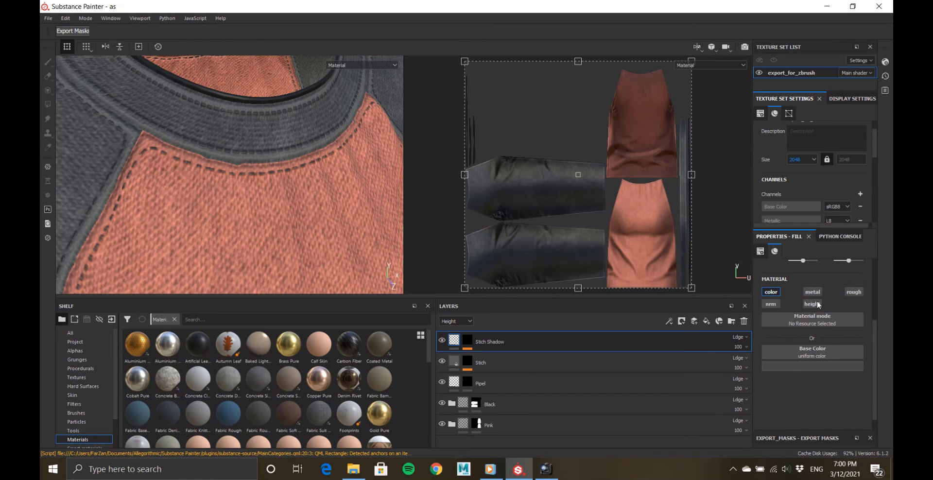
{"action": "left_click", "coordinate": [818, 366]}
{"action": "left_click_drag", "start_coordinate": [818, 399], "coordinate": [787, 475]}
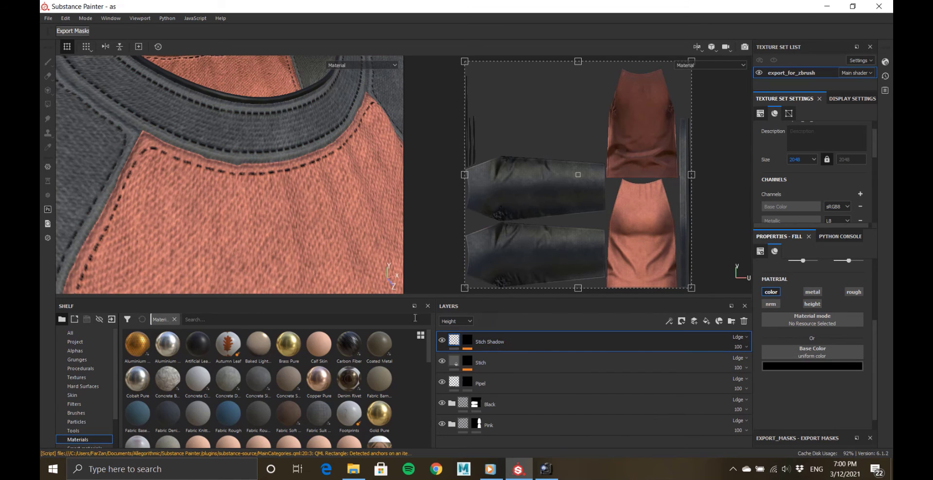
{"action": "left_click_drag", "start_coordinate": [243, 185], "coordinate": [221, 189], "text": "alt"}
{"action": "right_click_drag", "start_coordinate": [221, 190], "coordinate": [240, 196], "text": "alt"}
Move Stich Shadow below the Stich layer and add a Blur filter to its mask.
{"action": "left_click_drag", "start_coordinate": [486, 342], "coordinate": [482, 365]}
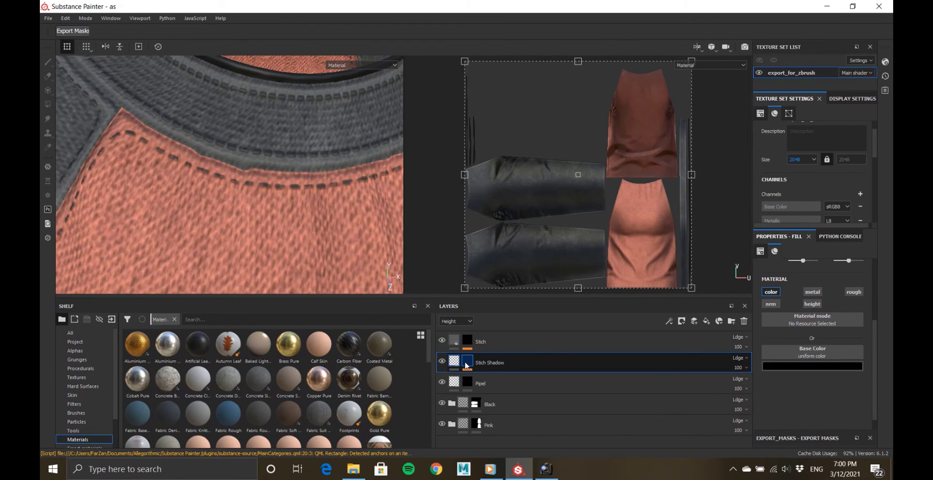
{"action": "left_click", "coordinate": [470, 365]}
{"action": "right_click", "coordinate": [488, 380]}
{"action": "left_click", "coordinate": [520, 339]}
{"action": "left_click", "coordinate": [810, 266]}
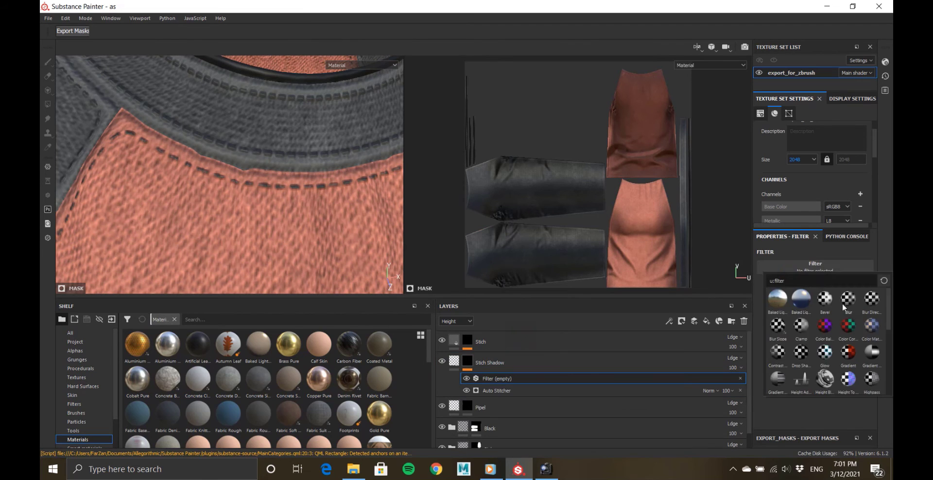
{"action": "left_click", "coordinate": [778, 324]}
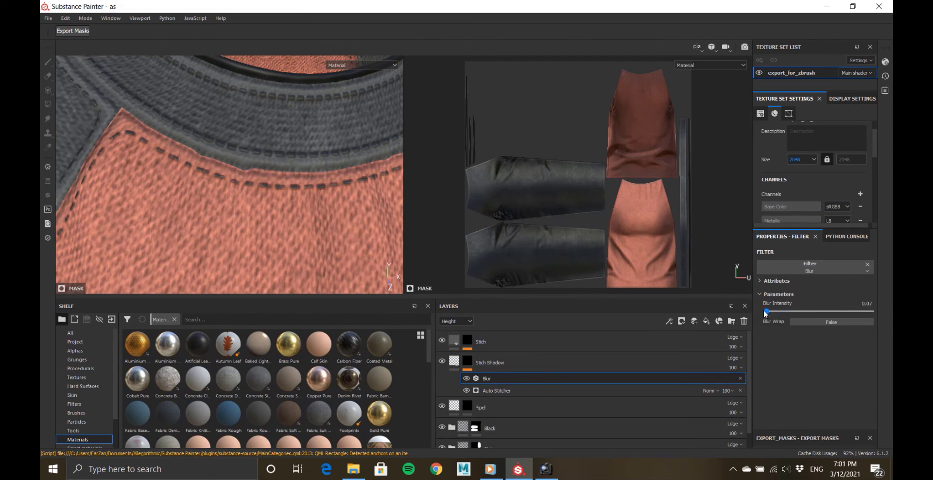
With the Stich layer hidden, set Stich Shadow's stitch width to 0.92 and its blur intensity to about 0.27.
{"action": "left_click_drag", "start_coordinate": [770, 314], "coordinate": [766, 312]}
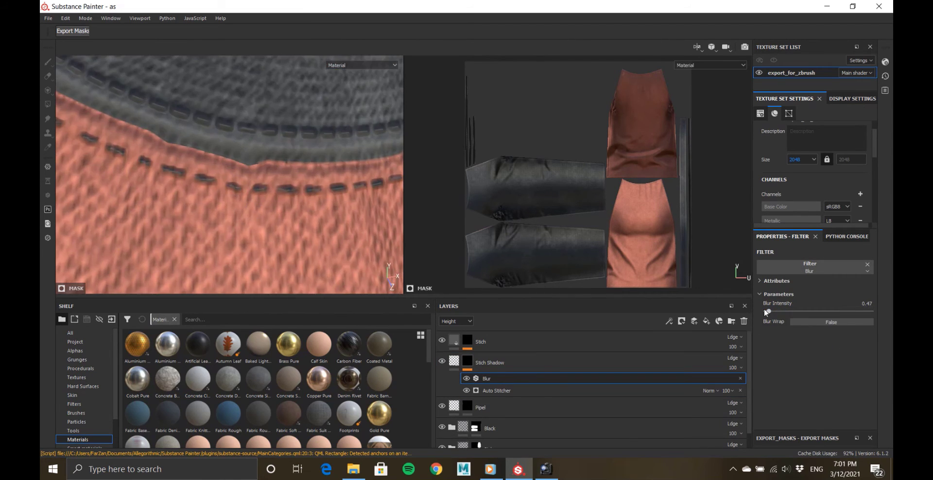
{"action": "left_click", "coordinate": [441, 341]}
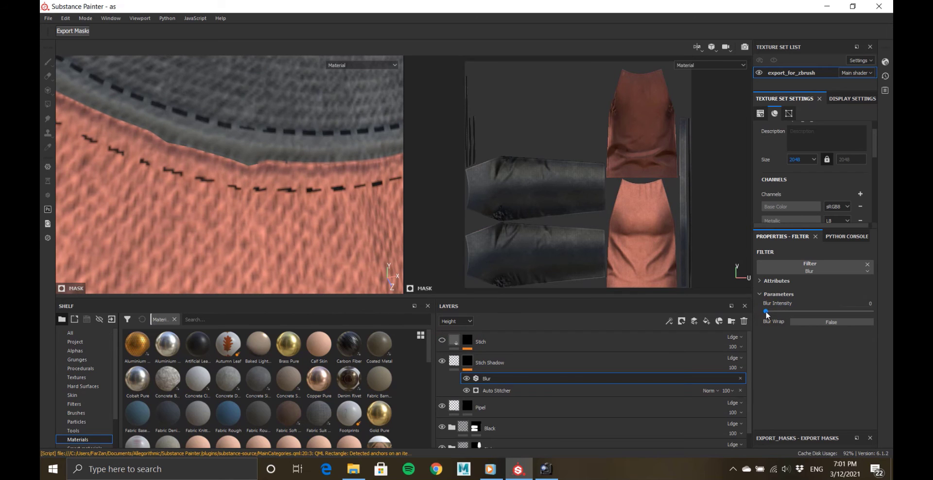
{"action": "left_click", "coordinate": [488, 390]}
{"action": "left_click", "coordinate": [489, 391]}
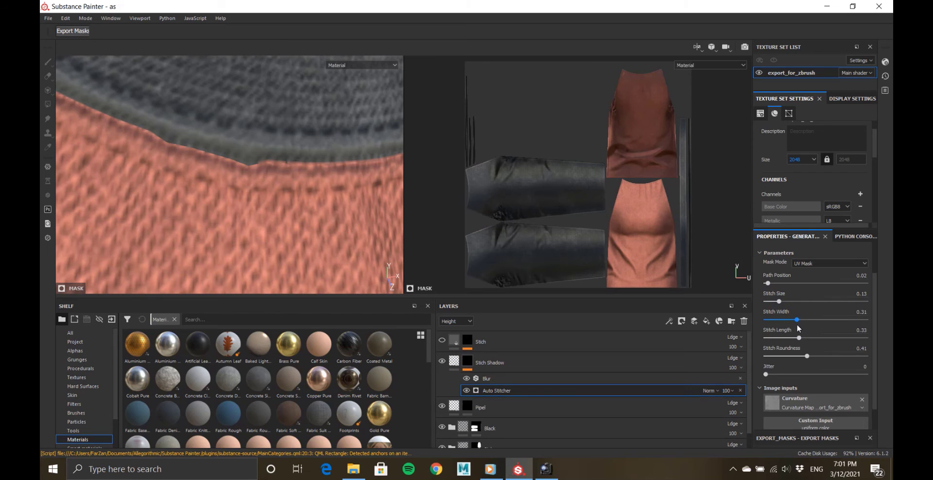
{"action": "left_click_drag", "start_coordinate": [796, 320], "coordinate": [859, 318]}
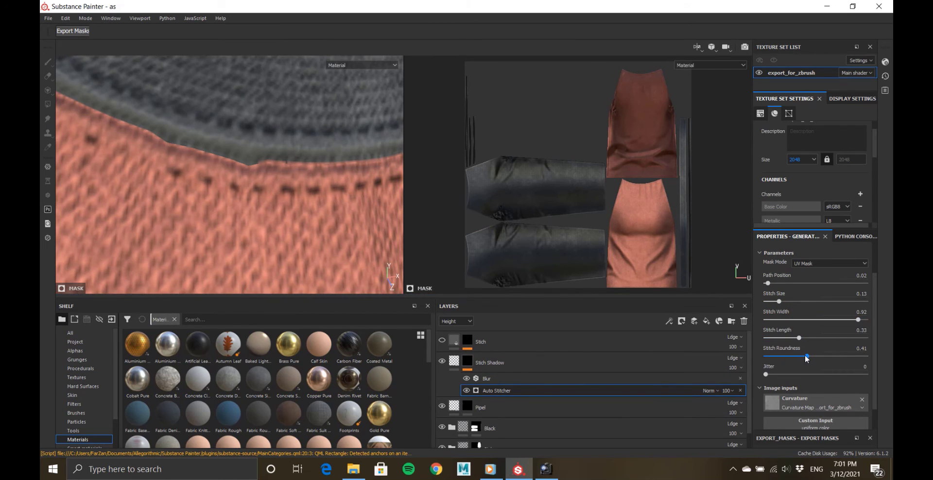
{"action": "left_click", "coordinate": [489, 379]}
{"action": "left_click_drag", "start_coordinate": [766, 314], "coordinate": [767, 315]}
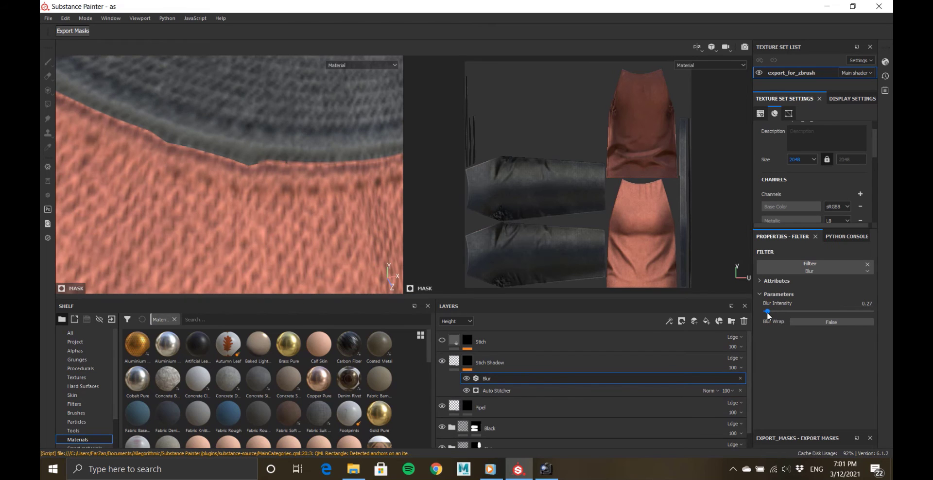
Enable height on Stich Shadow at -0.1346 and show the Stich layer again.
{"action": "left_click", "coordinate": [455, 363]}
{"action": "left_click", "coordinate": [816, 305]}
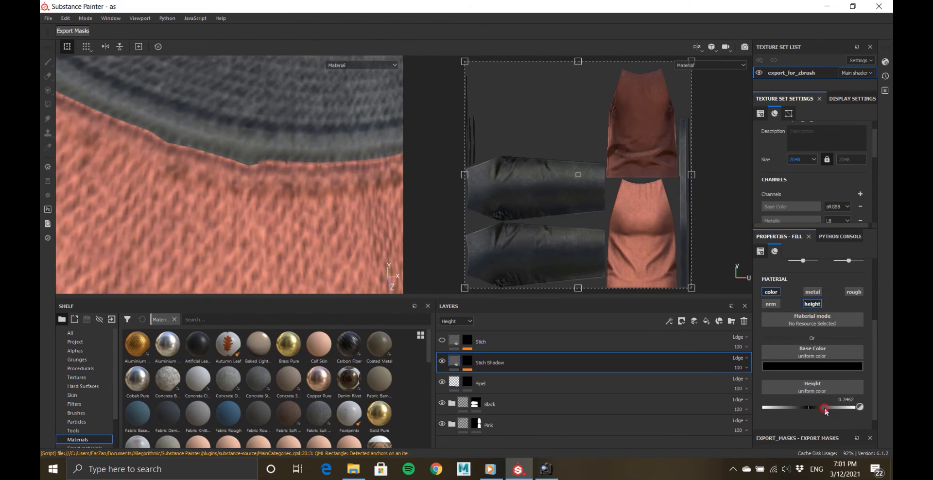
{"action": "left_click_drag", "start_coordinate": [823, 408], "coordinate": [801, 413]}
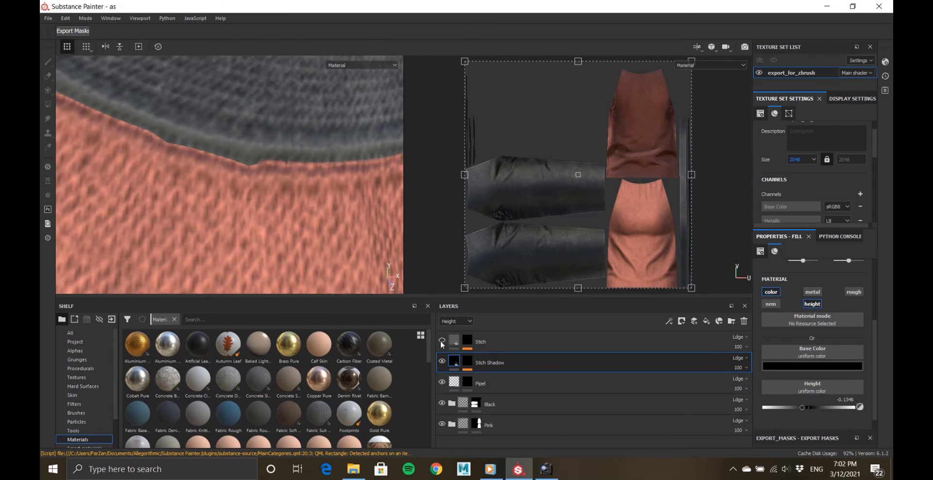
{"action": "left_click", "coordinate": [441, 342]}
Examine the stitching along the sweater's hem, sleeves and collar from several sides and distances.
{"action": "right_click_drag", "start_coordinate": [287, 194], "coordinate": [189, 204], "text": "alt"}
{"action": "left_click_drag", "start_coordinate": [253, 189], "coordinate": [291, 190], "text": "alt"}
{"action": "middle_click_drag", "start_coordinate": [292, 189], "coordinate": [287, 88], "text": "alt"}
{"action": "left_click_drag", "start_coordinate": [297, 193], "coordinate": [263, 193], "text": "alt"}
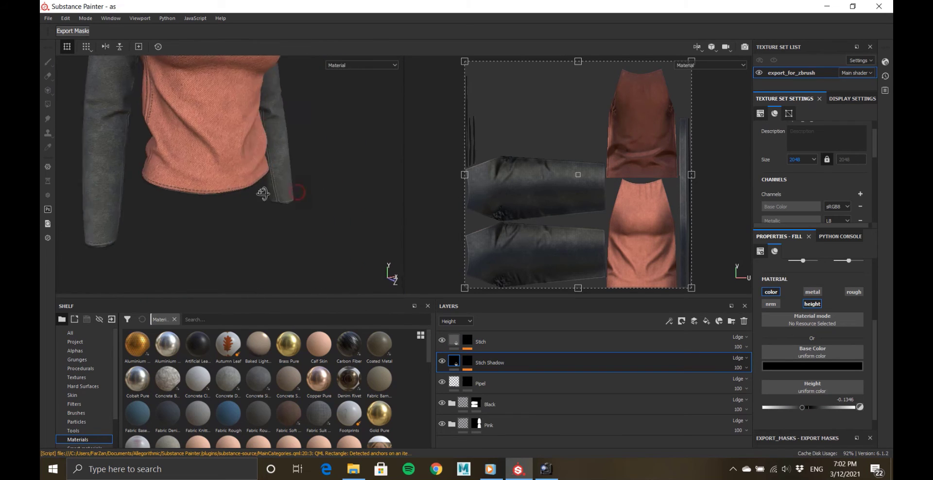
{"action": "right_click_drag", "start_coordinate": [236, 189], "coordinate": [80, 175], "text": "alt"}
{"action": "left_click_drag", "start_coordinate": [247, 168], "coordinate": [194, 167], "text": "alt"}
{"action": "middle_click_drag", "start_coordinate": [209, 93], "coordinate": [214, 204], "text": "alt"}
{"action": "right_click_drag", "start_coordinate": [235, 185], "coordinate": [175, 187], "text": "alt"}
{"action": "middle_click_drag", "start_coordinate": [223, 168], "coordinate": [272, 165], "text": "alt"}
{"action": "left_click_drag", "start_coordinate": [272, 165], "coordinate": [227, 195], "text": "alt"}
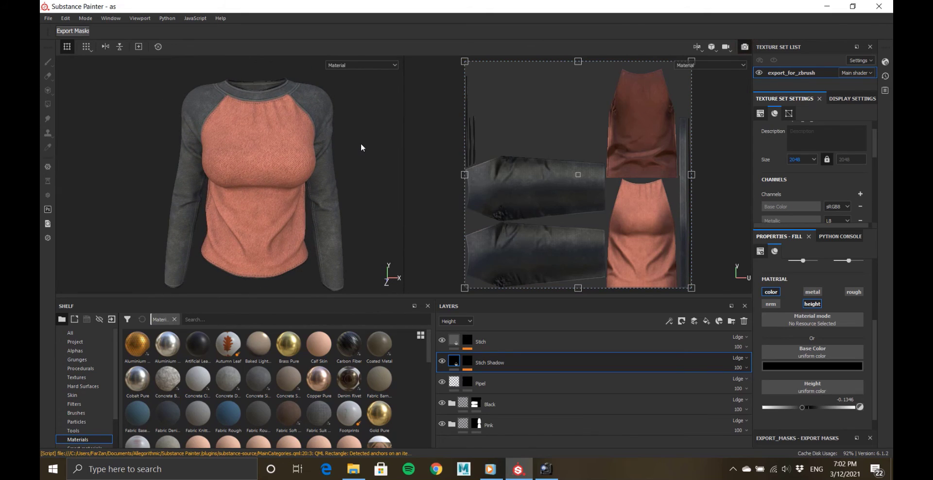
Render the sweater in Iray with the Studio 03 environment map and an environment rotation of 324.
{"action": "key", "text": "F10"}
{"action": "left_click", "coordinate": [798, 301]}
{"action": "left_click", "coordinate": [848, 408]}
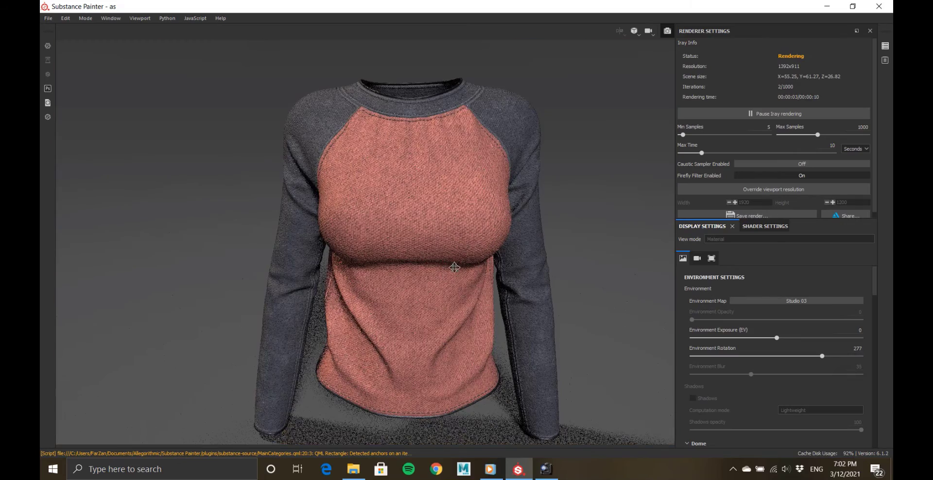
{"action": "middle_click_drag", "start_coordinate": [411, 253], "coordinate": [360, 238], "text": "alt"}
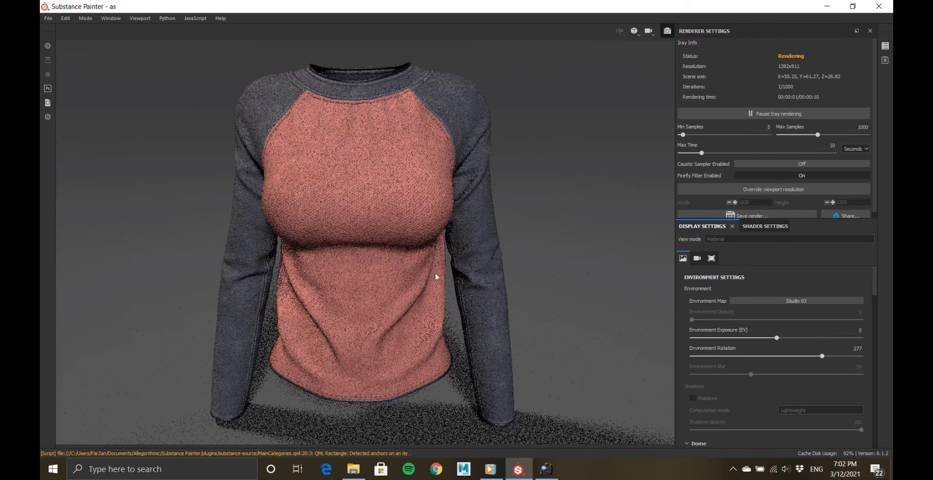
{"action": "right_click_drag", "start_coordinate": [368, 260], "coordinate": [310, 284], "text": "shift"}
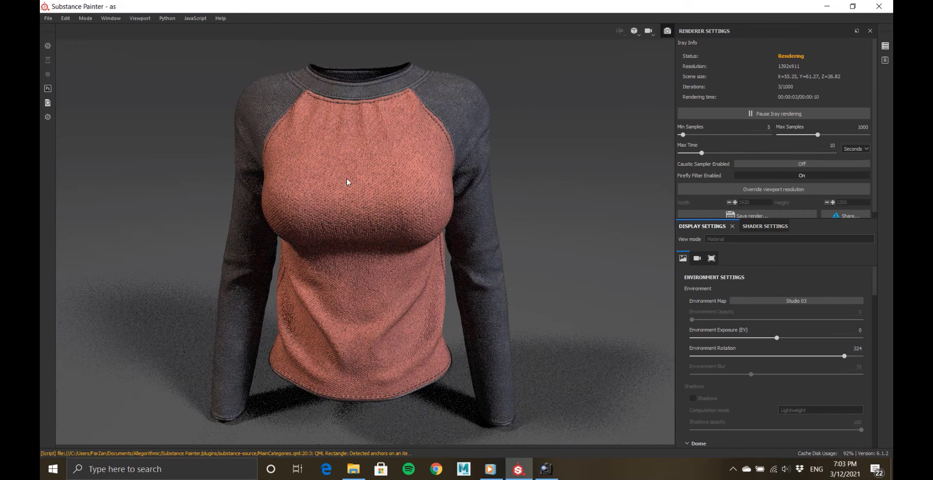
Leave the Iray render and set up a texture export with the Arnold (AiStandard) output template.
{"action": "left_click", "coordinate": [517, 7]}
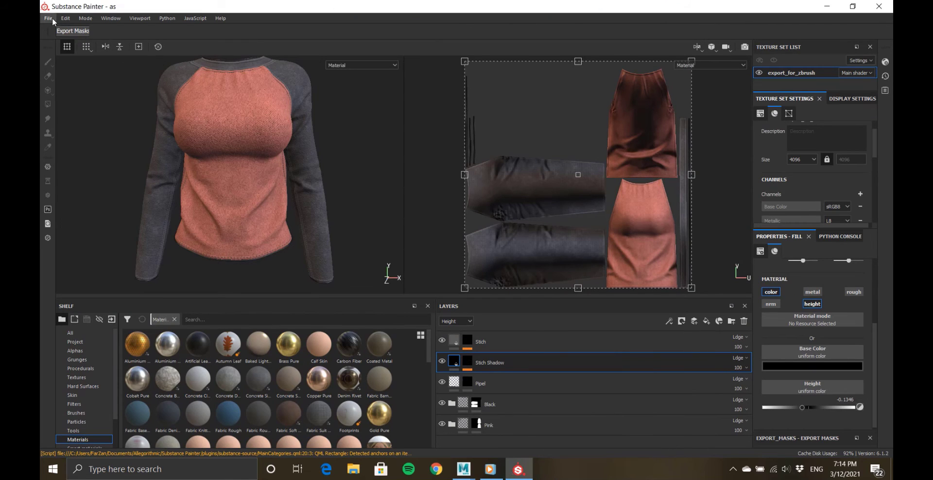
{"action": "left_click", "coordinate": [48, 19]}
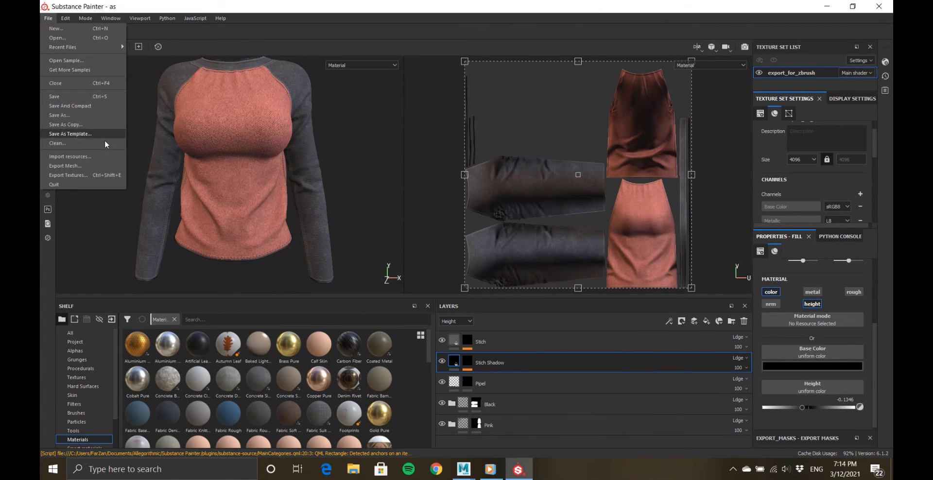
{"action": "left_click", "coordinate": [83, 175]}
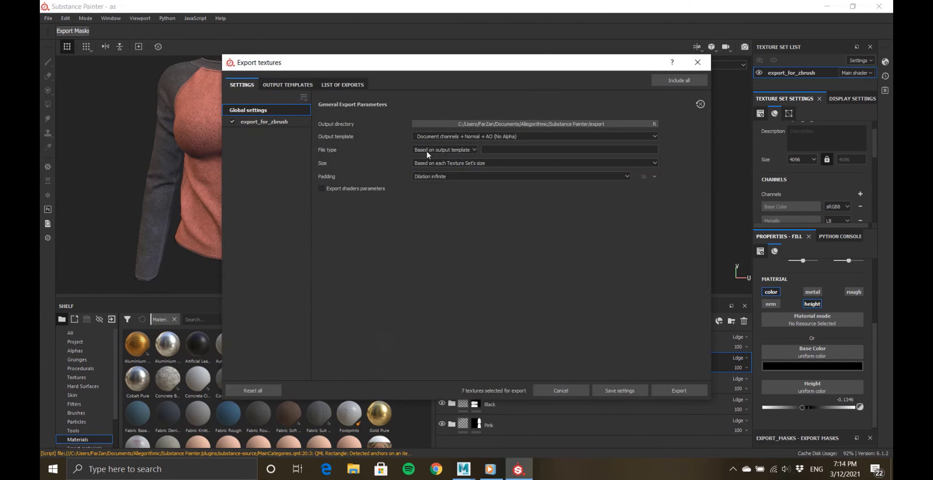
{"action": "left_click", "coordinate": [285, 122]}
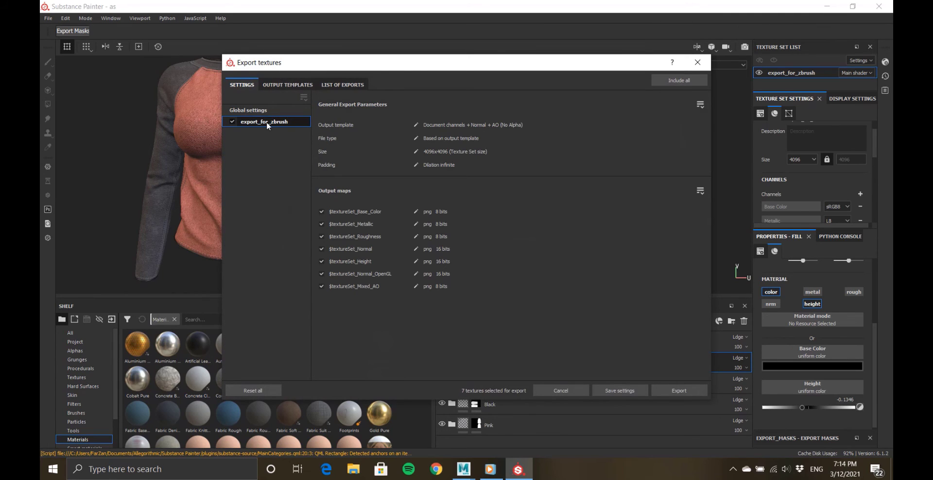
{"action": "left_click", "coordinate": [255, 111]}
{"action": "left_click", "coordinate": [413, 136]}
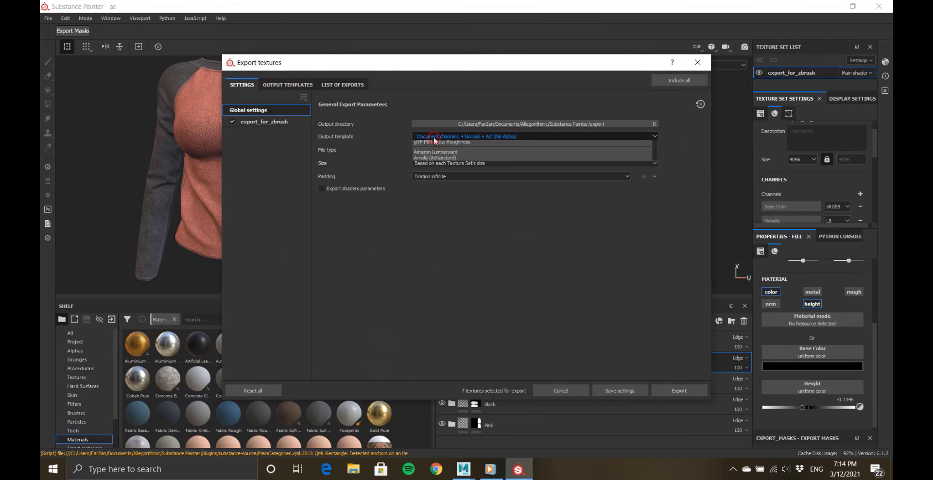
{"action": "left_click", "coordinate": [436, 178]}
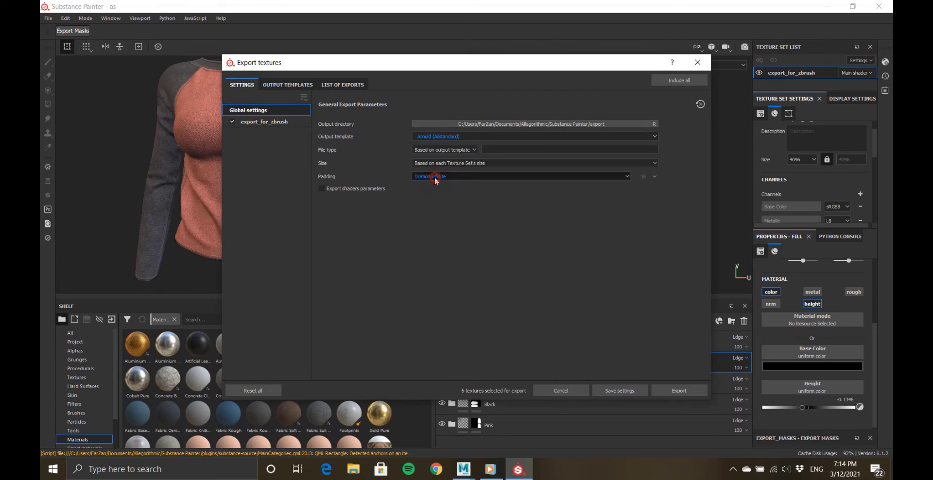
Set the exported textures to 32f-bit exr at 4096x4096 and exclude the Metalness and Emissive maps of export_for_zbrush.
{"action": "left_click", "coordinate": [462, 150]}
{"action": "scroll", "coordinate": [437, 191], "scroll_direction": "down", "scroll_amount": 3}
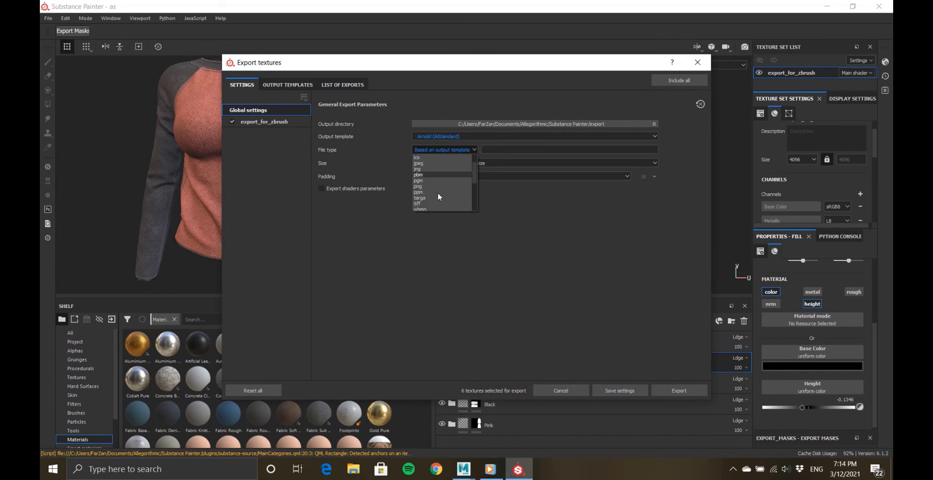
{"action": "scroll", "coordinate": [432, 202], "scroll_direction": "down", "scroll_amount": 1}
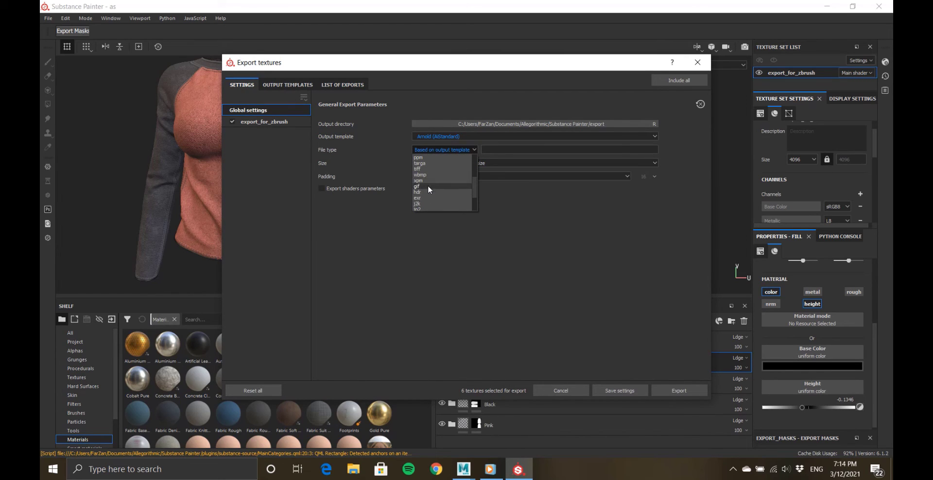
{"action": "scroll", "coordinate": [430, 191], "scroll_direction": "up", "scroll_amount": 1}
{"action": "left_click", "coordinate": [426, 181]}
{"action": "left_click", "coordinate": [465, 163]}
{"action": "left_click", "coordinate": [436, 214]}
{"action": "left_click", "coordinate": [291, 123]}
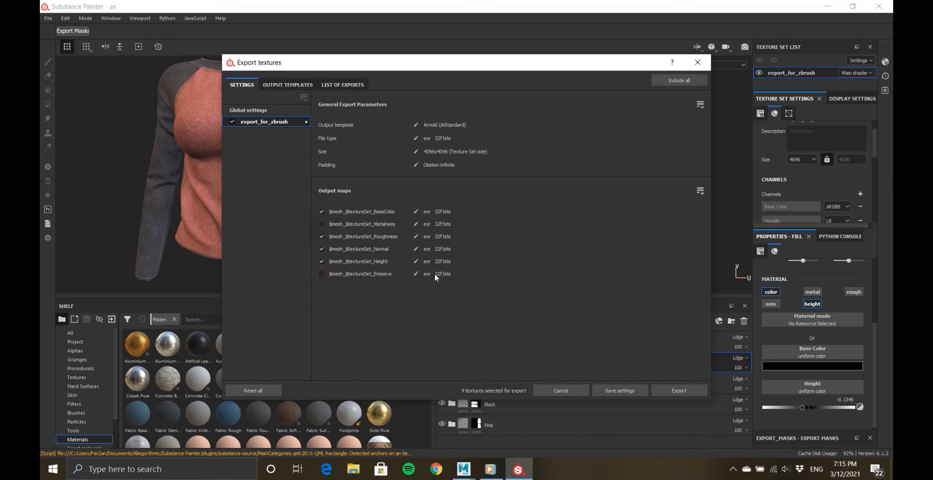
Create a Textures folder inside Desktop\Raglan shirt as the output directory and export the selected maps there.
{"action": "left_click", "coordinate": [287, 112]}
{"action": "left_click", "coordinate": [478, 124]}
{"action": "left_click", "coordinate": [271, 132]}
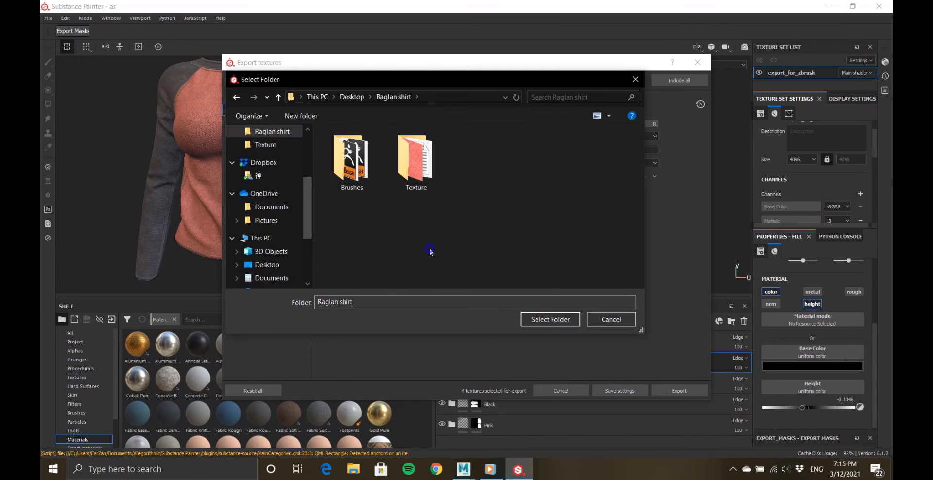
{"action": "right_click", "coordinate": [430, 249]}
{"action": "mouse_move", "coordinate": [454, 410]}
{"action": "left_click", "coordinate": [575, 305]}
{"action": "type", "text": "Textures"}
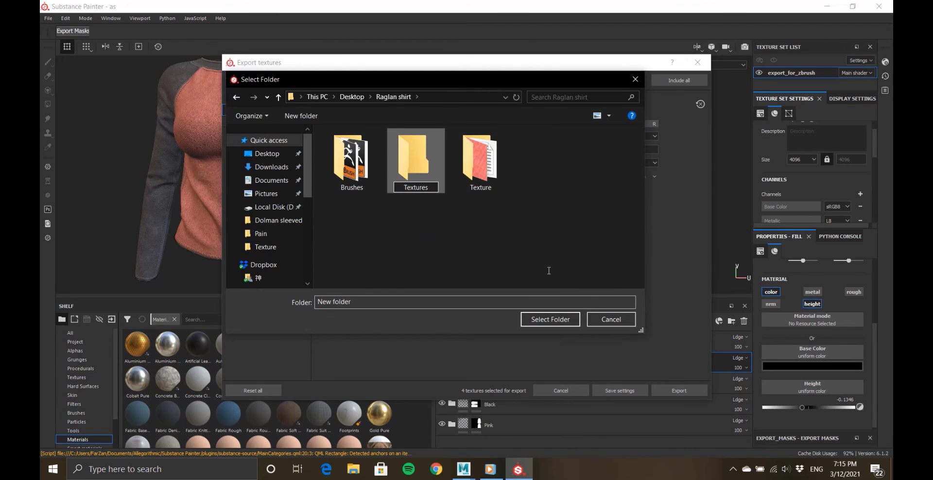
{"action": "left_click", "coordinate": [414, 167]}
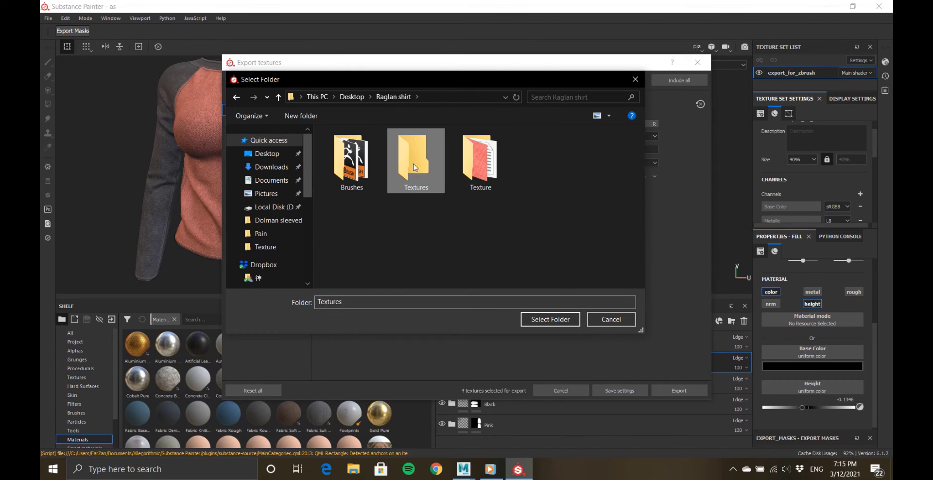
{"action": "key", "text": "Return"}
{"action": "left_click", "coordinate": [329, 83]}
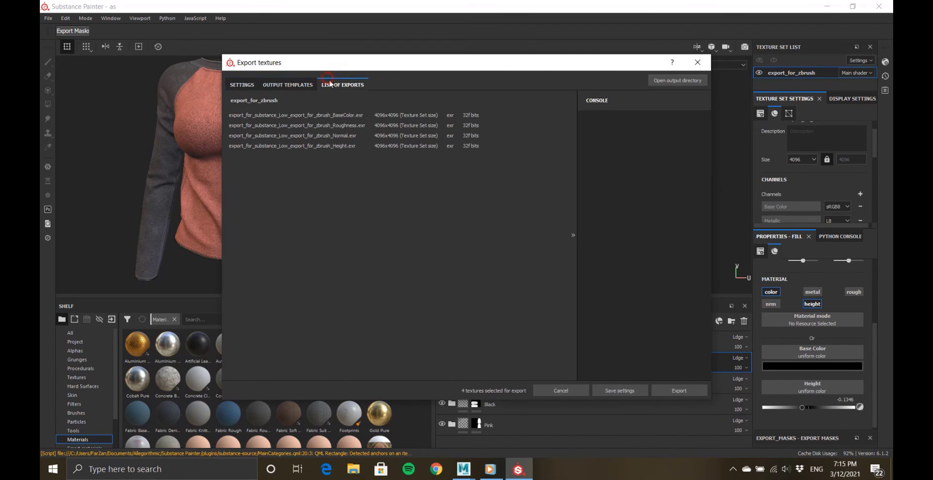
{"action": "left_click", "coordinate": [678, 392]}
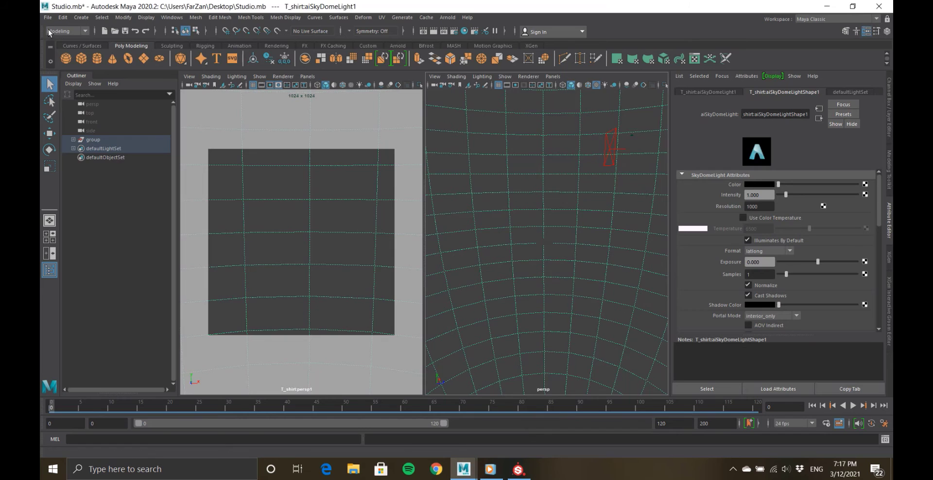
In Maya, import export_for_substance_Low.fbx from the Raglan shirt folder on the Desktop into the Studio scene.
{"action": "left_click", "coordinate": [47, 18]}
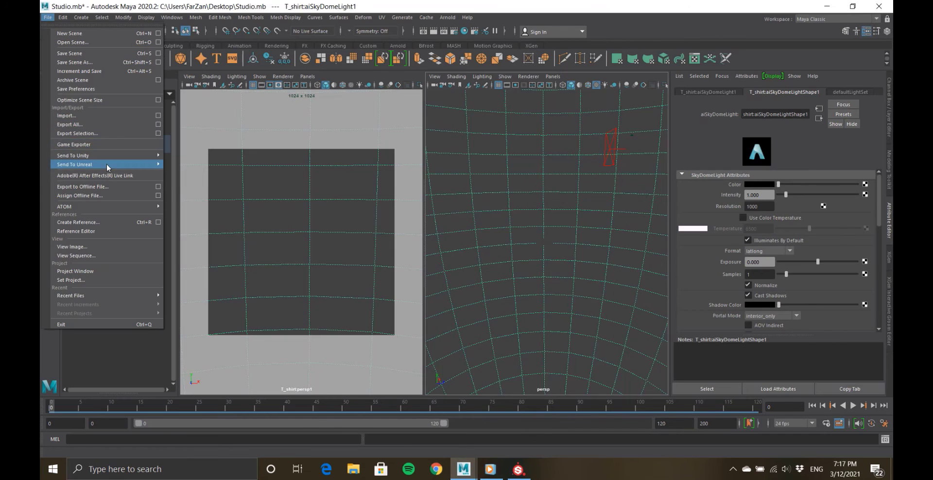
{"action": "left_click", "coordinate": [68, 119]}
{"action": "left_click", "coordinate": [225, 171]}
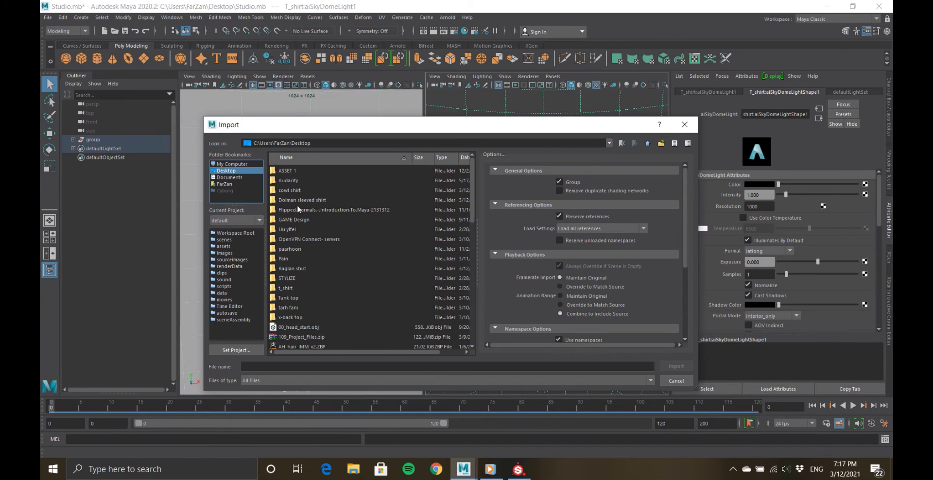
{"action": "double_click", "coordinate": [299, 268]}
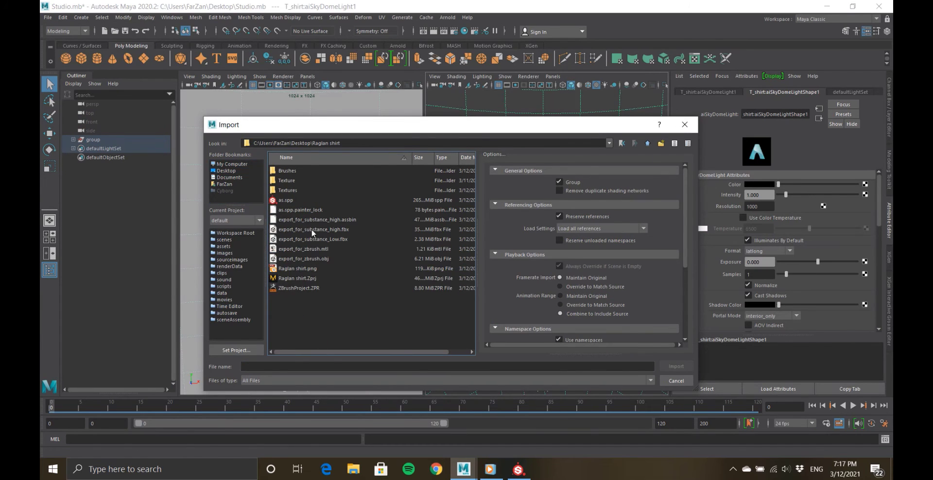
{"action": "left_click", "coordinate": [297, 240]}
{"action": "double_click", "coordinate": [288, 239]}
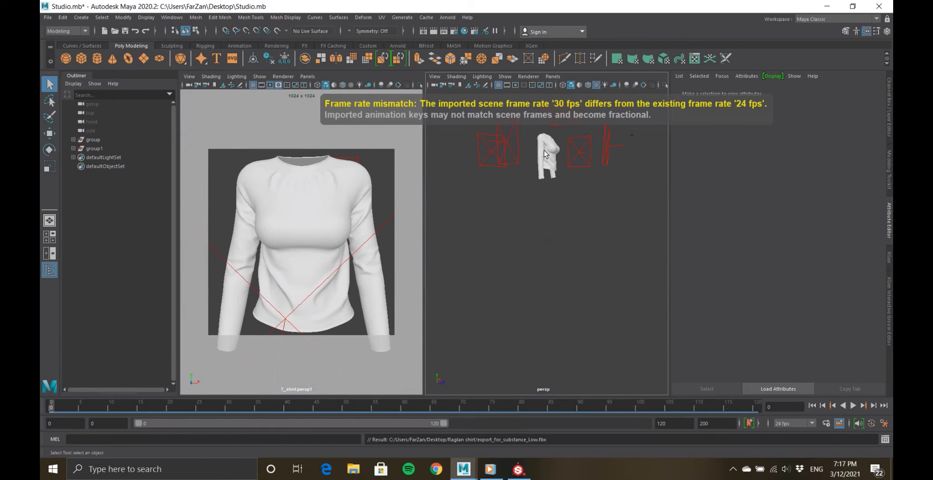
Frame the imported sweater in the perspective view and fit it entirely inside the T_shirt:persp1 camera's render area.
{"action": "left_click", "coordinate": [544, 154]}
{"action": "key", "text": "f"}
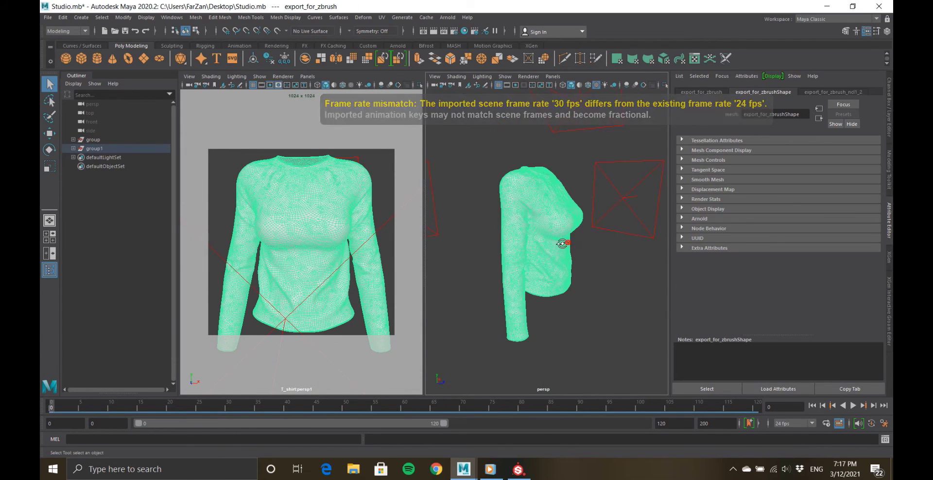
{"action": "right_click_drag", "start_coordinate": [562, 243], "coordinate": [504, 246], "text": "alt"}
{"action": "mouse_move", "coordinate": [340, 245]}
{"action": "right_mouse_down", "text": "alt"}
{"action": "mouse_move", "coordinate": [319, 236]}
{"action": "mouse_move", "coordinate": [330, 237]}
{"action": "right_mouse_up", "text": "alt"}
{"action": "middle_click_drag", "start_coordinate": [330, 236], "coordinate": [324, 232], "text": "alt"}
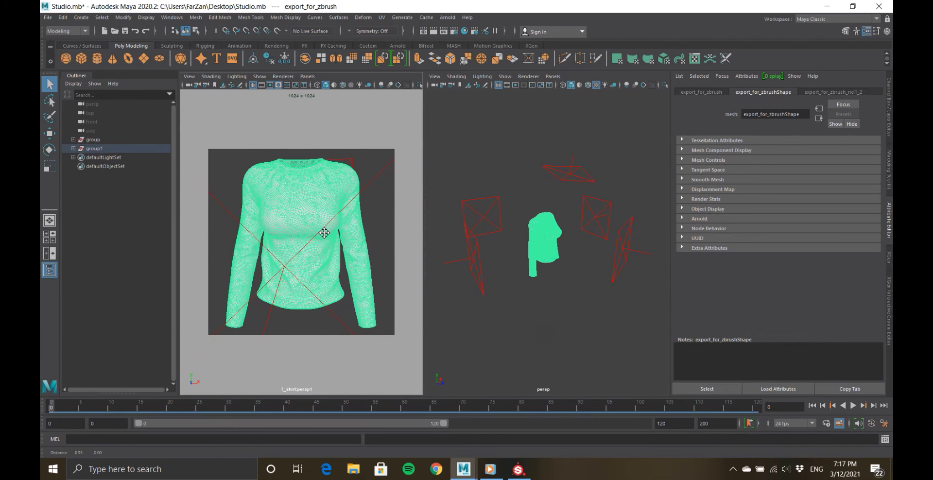
Assign a Standard Surface material to the sweater mesh and reselect the mesh.
{"action": "right_click", "coordinate": [305, 206]}
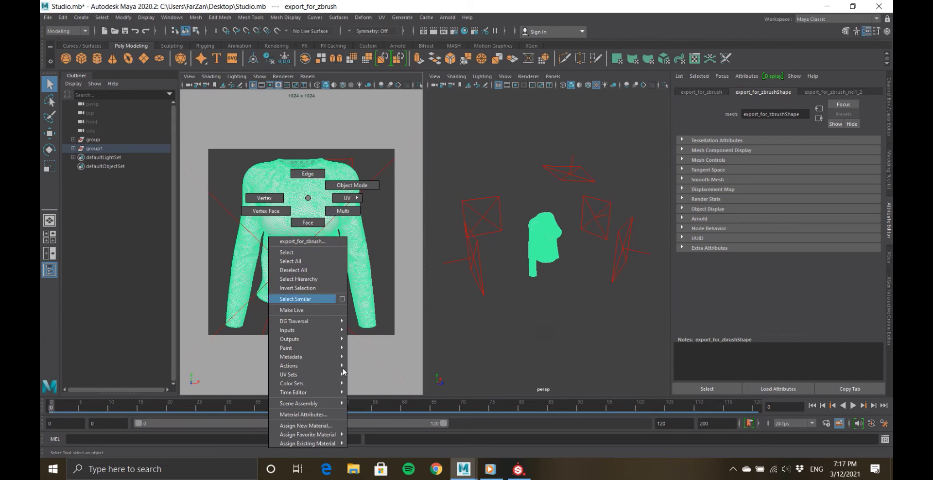
{"action": "mouse_move", "coordinate": [334, 439]}
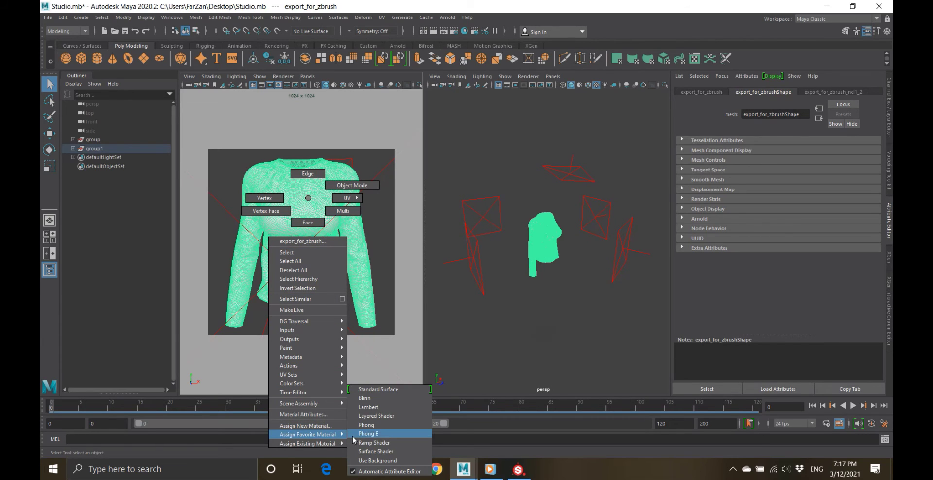
{"action": "left_click", "coordinate": [368, 390]}
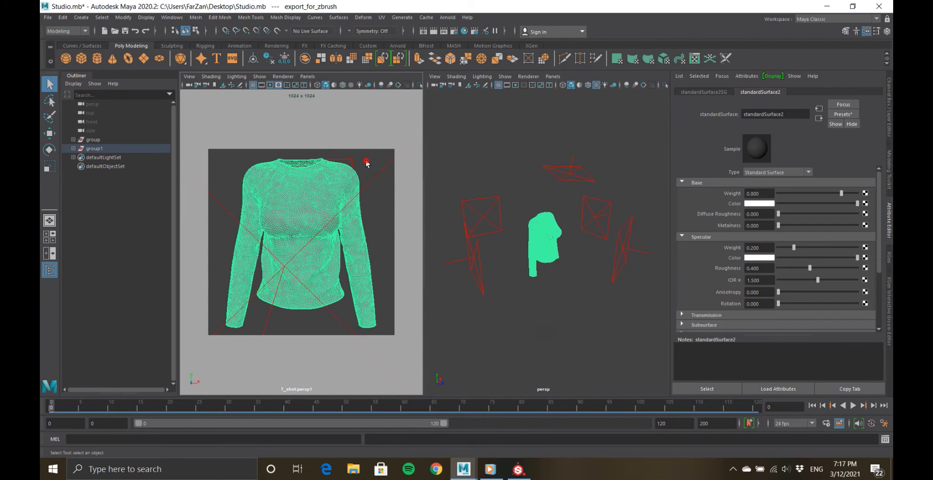
{"action": "left_click", "coordinate": [373, 184]}
{"action": "left_click", "coordinate": [327, 186]}
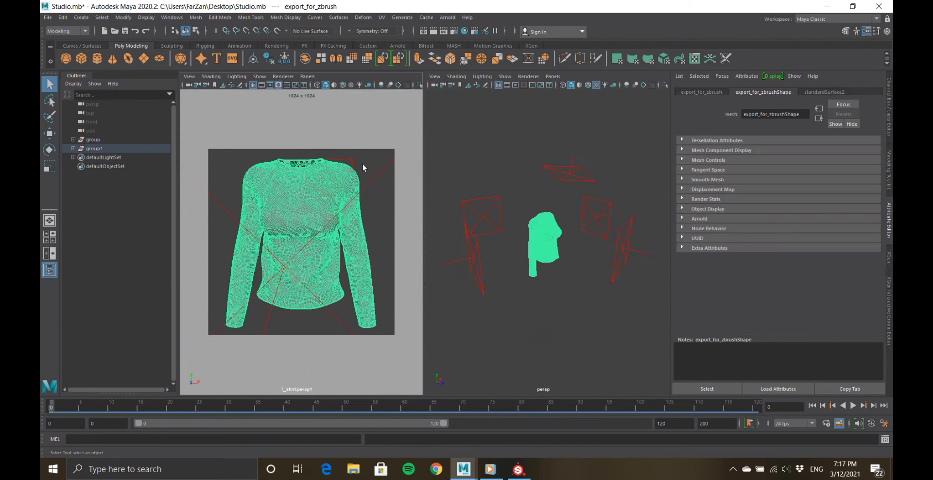
Render the sweater in Arnold RenderView through the T_shirt:persp1Shape camera, fit the image in view, and minimize the window.
{"action": "left_click", "coordinate": [448, 18]}
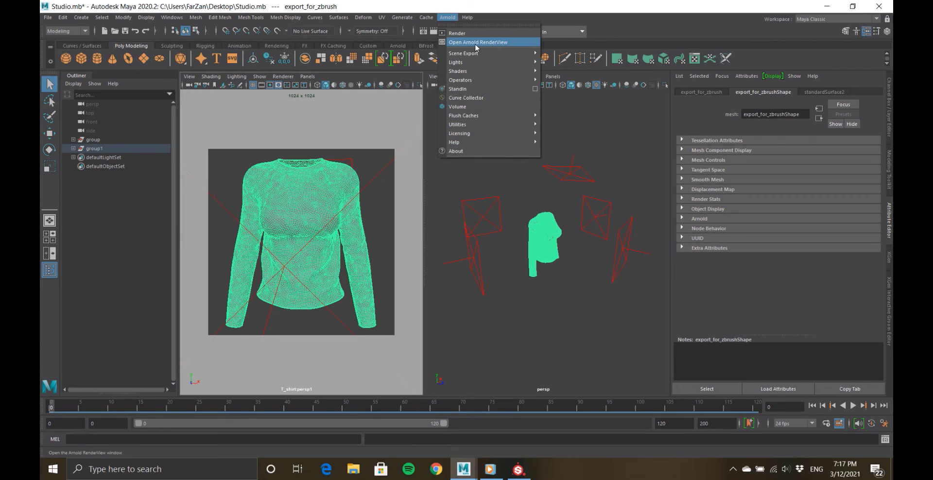
{"action": "left_click", "coordinate": [475, 42]}
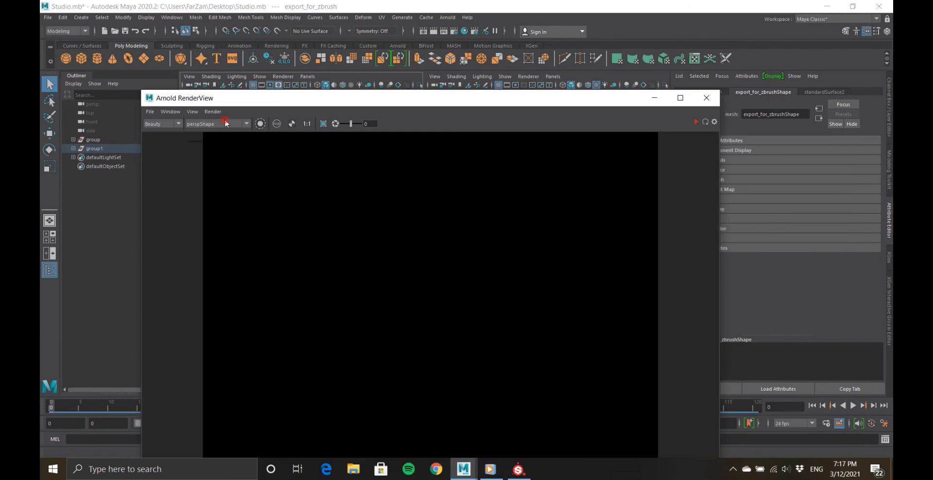
{"action": "left_click", "coordinate": [228, 125]}
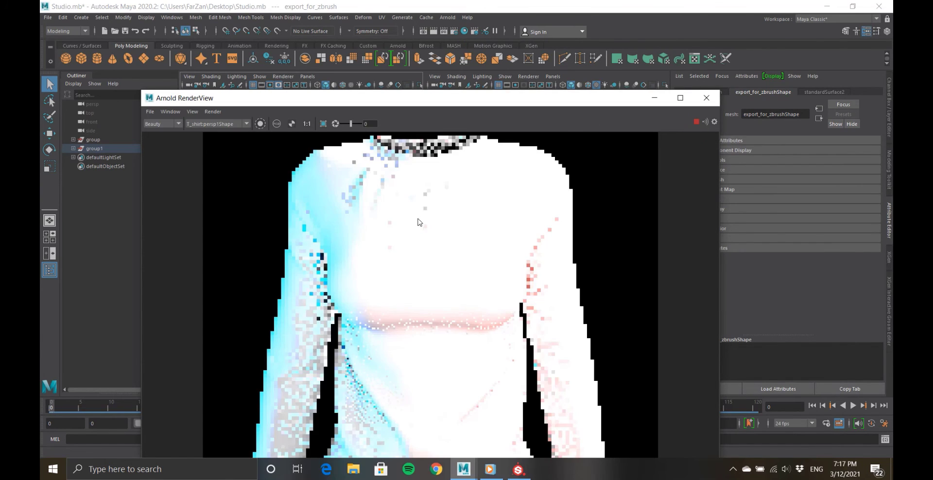
{"action": "scroll", "coordinate": [442, 309], "scroll_direction": "up", "scroll_amount": 2}
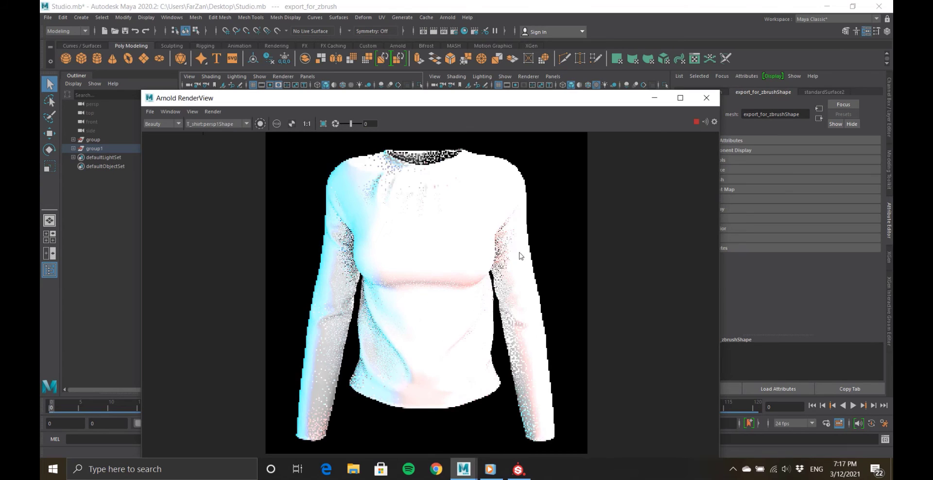
{"action": "left_click", "coordinate": [654, 98]}
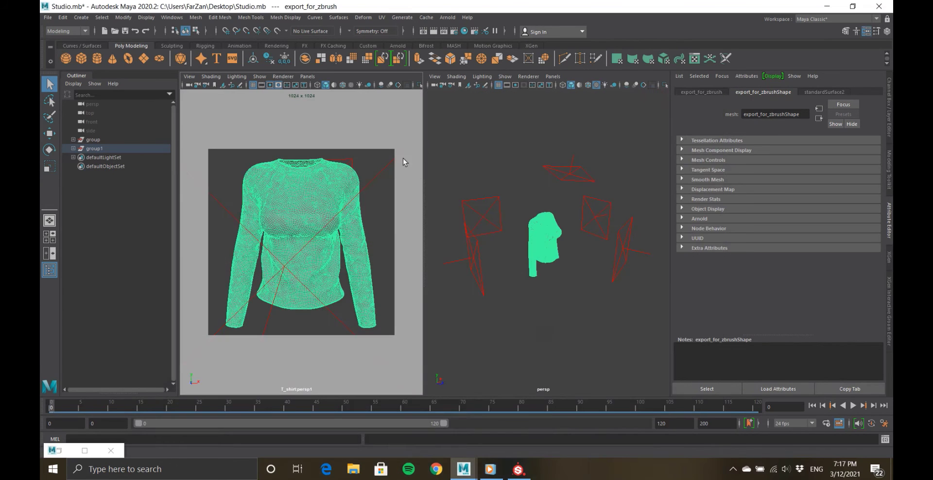
Check the area lights around the sweater, set the exposure of T_shirt:pasted__pasted__aiAreaLight1 to 6, and review the Arnold render again.
{"action": "left_click", "coordinate": [483, 220]}
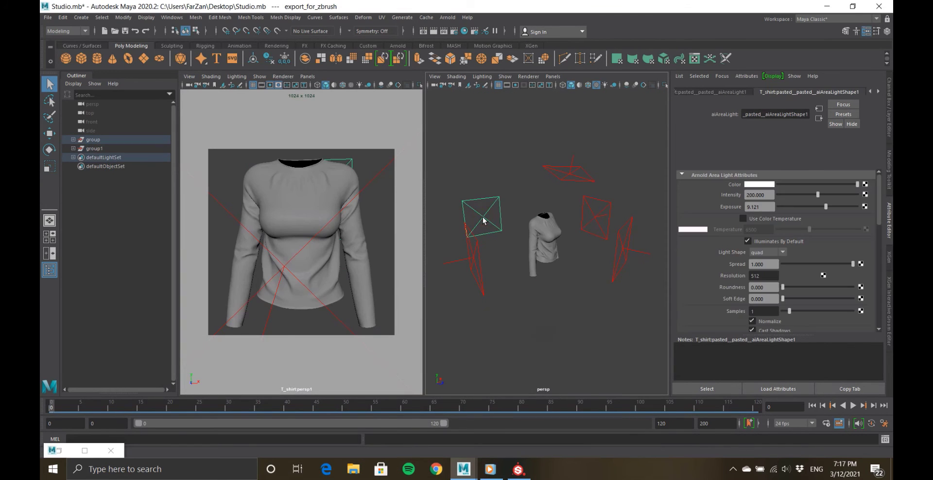
{"action": "left_click", "coordinate": [625, 256]}
{"action": "left_click", "coordinate": [601, 217]}
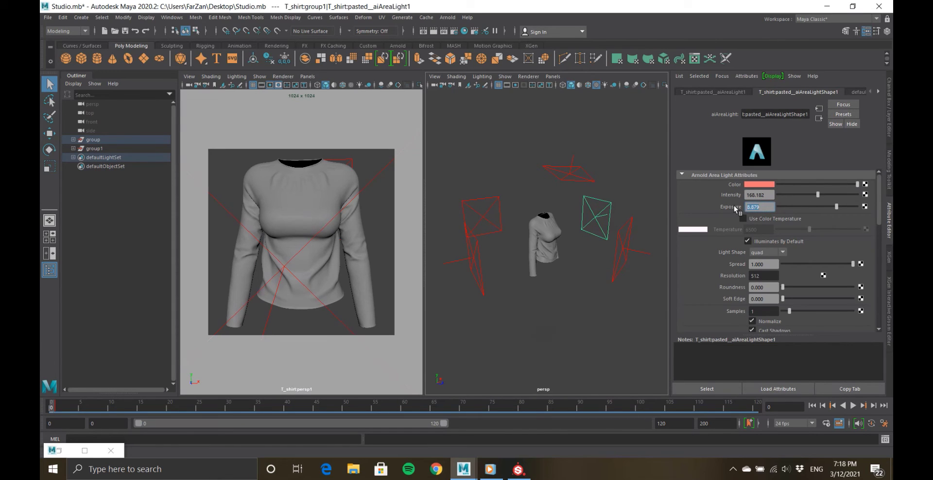
{"action": "key", "text": "ctrl+z"}
{"action": "key", "text": "ctrl+z"}
{"action": "key", "text": "ctrl+z"}
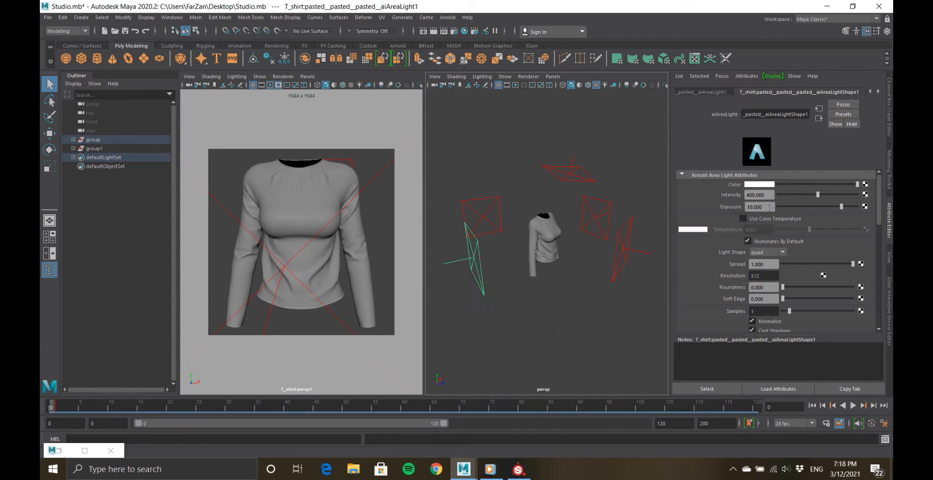
{"action": "left_click", "coordinate": [483, 219]}
{"action": "type", "text": "6"}
{"action": "key", "text": "Return"}
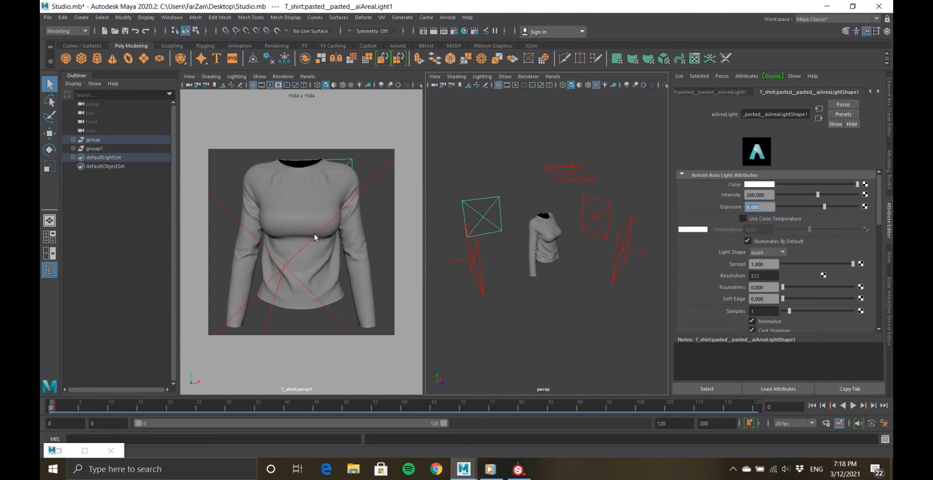
{"action": "left_click", "coordinate": [85, 450]}
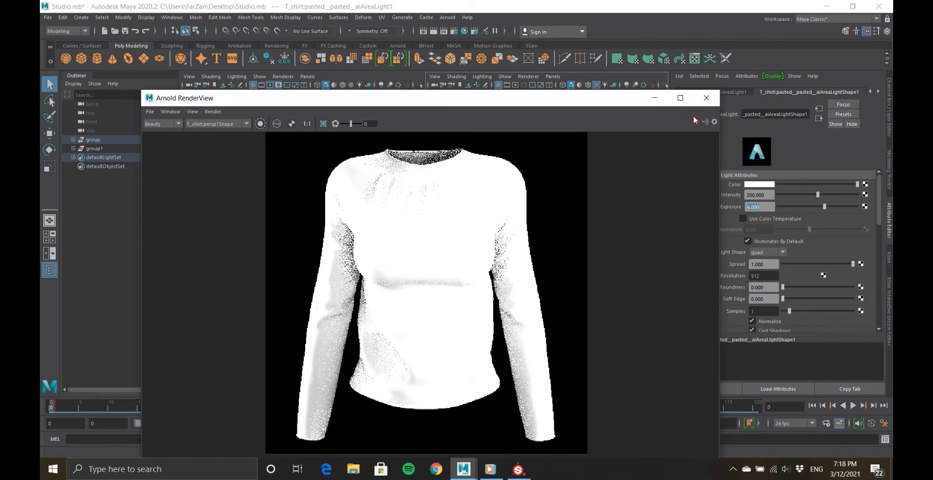
{"action": "left_click", "coordinate": [654, 97]}
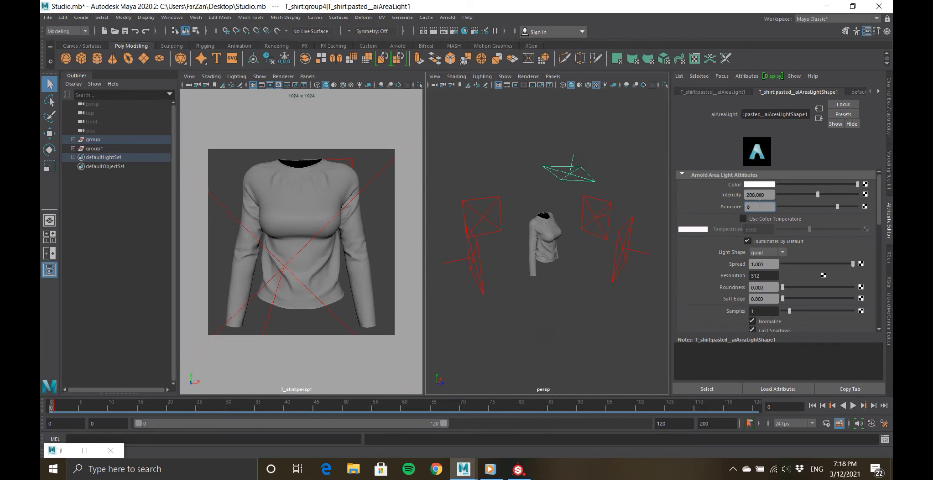
Check the overexposed render and set the exposure of the area lights T_shirt:pasted__aiAreaLight1 and T_shirt:pasted__pasted__aiAreaLight1 to 7.
{"action": "left_click", "coordinate": [71, 451]}
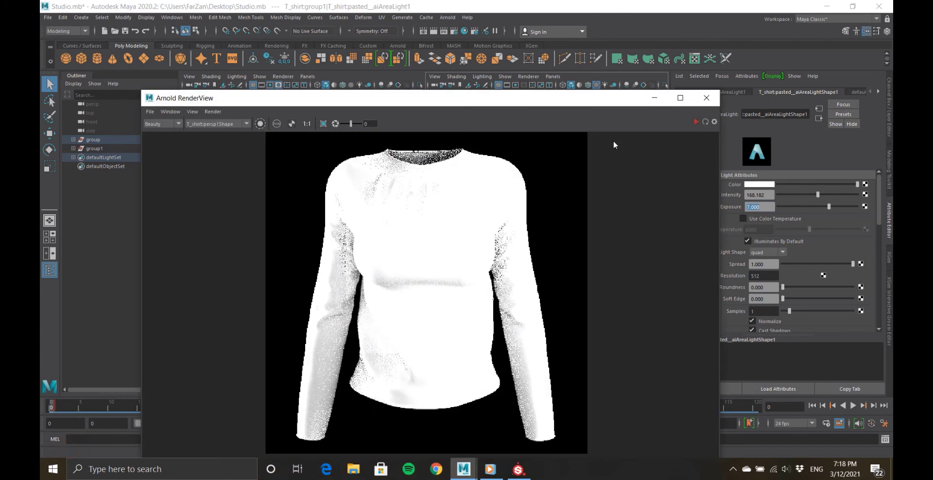
{"action": "scroll", "coordinate": [343, 170], "scroll_direction": "up", "scroll_amount": 3}
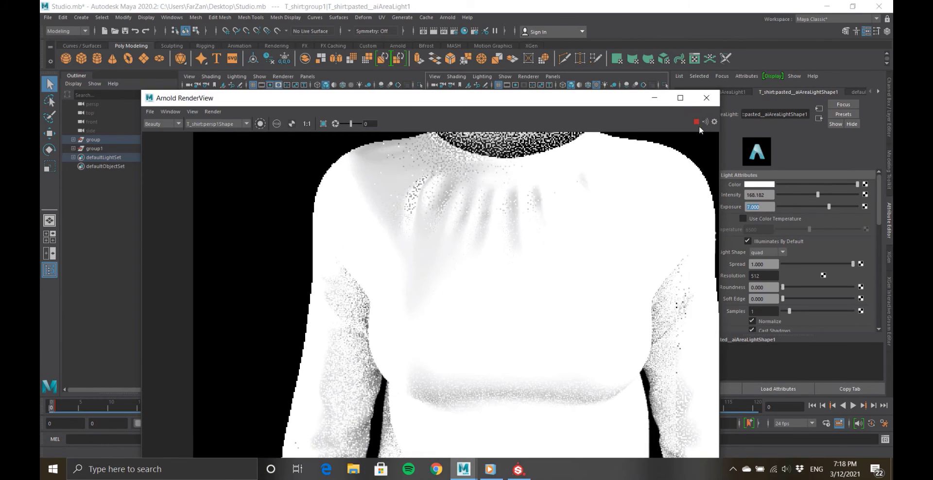
{"action": "left_click", "coordinate": [653, 97]}
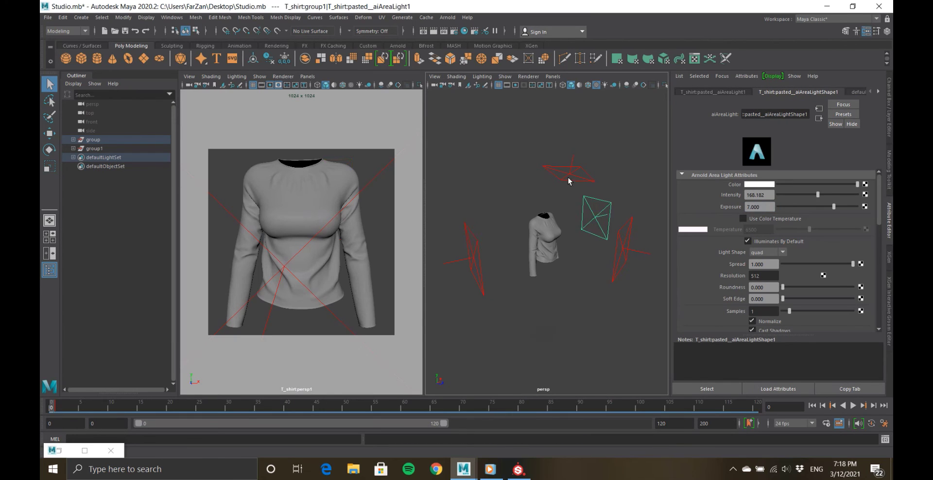
{"action": "left_click", "coordinate": [57, 451]}
{"action": "left_click", "coordinate": [63, 452]}
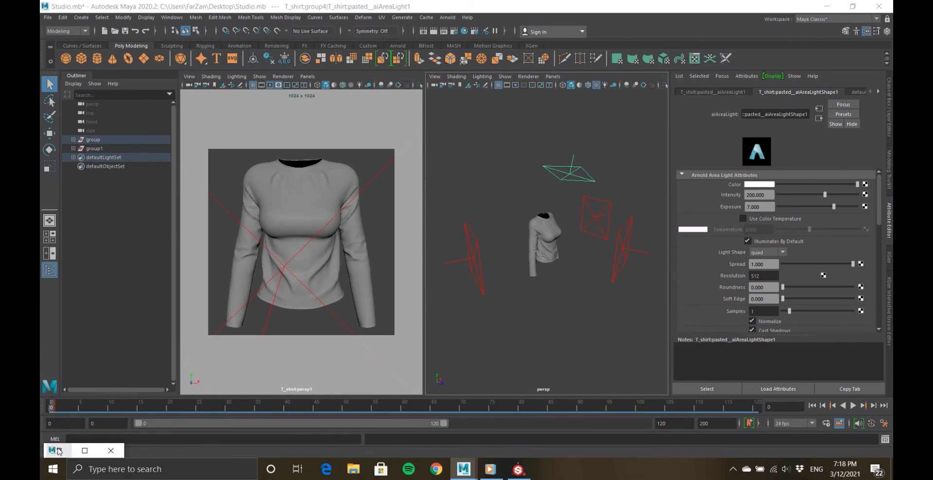
Render the sweater again in Arnold RenderView, inspect the lighting up close and from afar, and minimize the window.
{"action": "left_click", "coordinate": [58, 449]}
{"action": "scroll", "coordinate": [535, 175], "scroll_direction": "down", "scroll_amount": 3}
{"action": "left_click_drag", "start_coordinate": [454, 99], "coordinate": [46, 55]}
{"action": "left_click", "coordinate": [290, 77]}
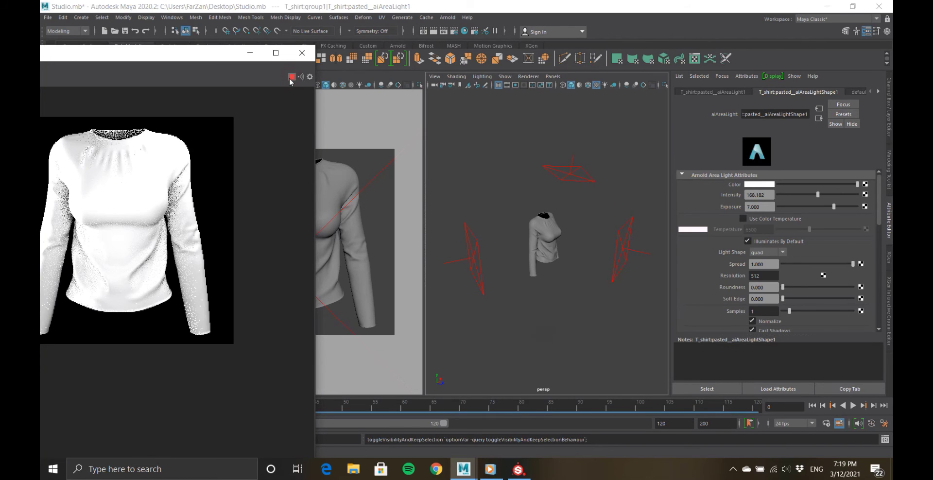
{"action": "double_click", "coordinate": [182, 52]}
{"action": "scroll", "coordinate": [534, 335], "scroll_direction": "up", "scroll_amount": 5}
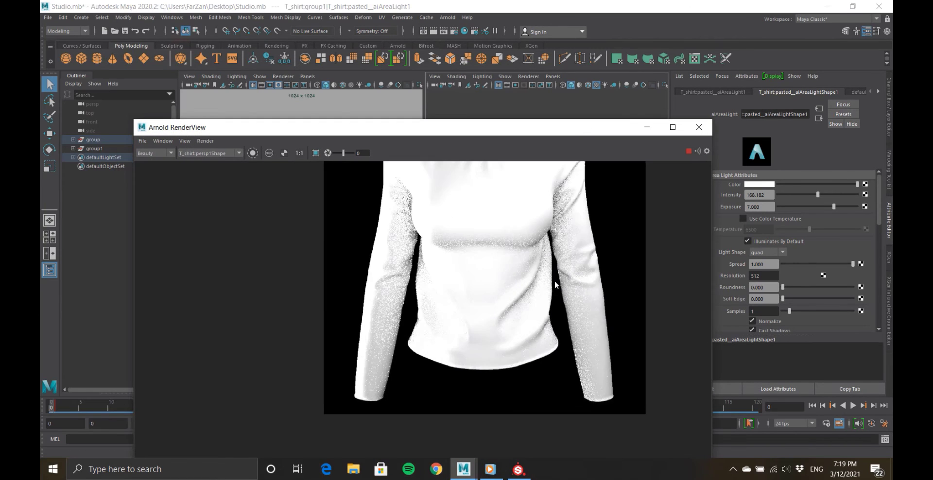
{"action": "scroll", "coordinate": [534, 335], "scroll_direction": "down", "scroll_amount": 5}
{"action": "scroll", "coordinate": [524, 301], "scroll_direction": "up", "scroll_amount": 5}
{"action": "scroll", "coordinate": [510, 254], "scroll_direction": "down", "scroll_amount": 5}
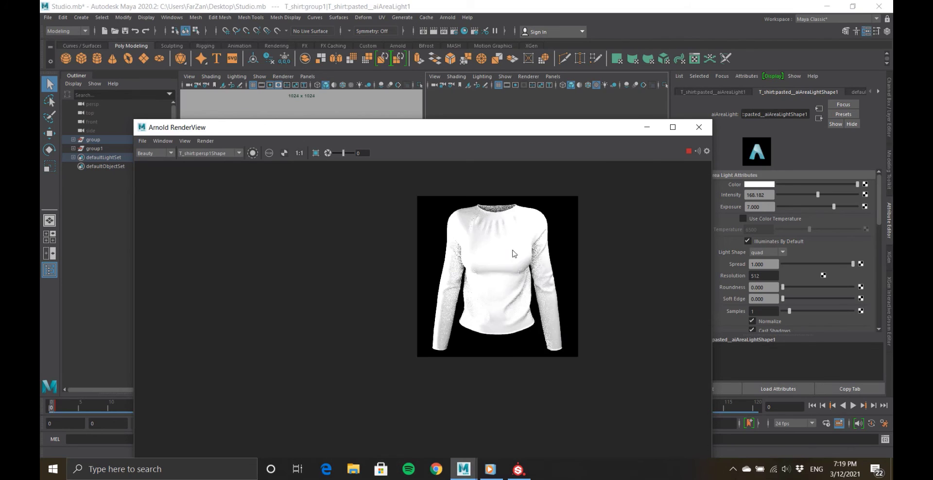
{"action": "left_click", "coordinate": [644, 129]}
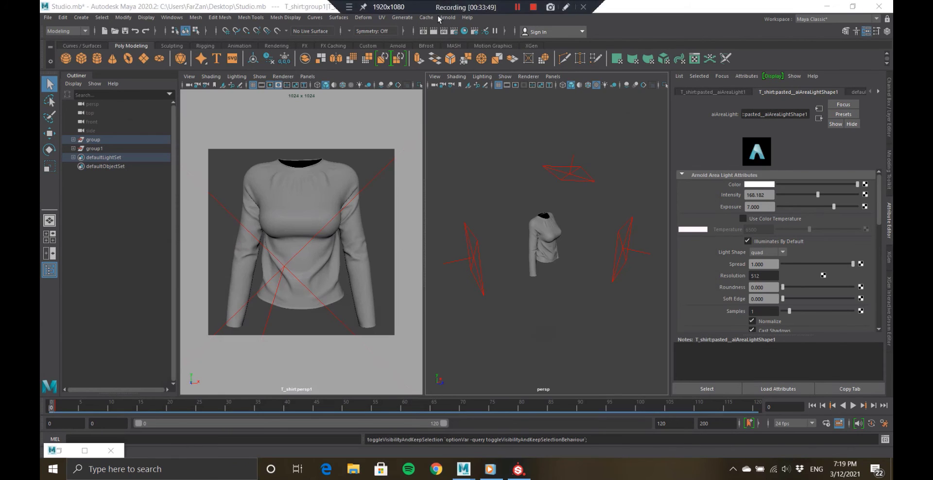
Open Hypershade and browse in File Explorer to the Textures folder inside the Raglan shirt folder.
{"action": "left_click", "coordinate": [464, 31]}
{"action": "left_click", "coordinate": [354, 469]}
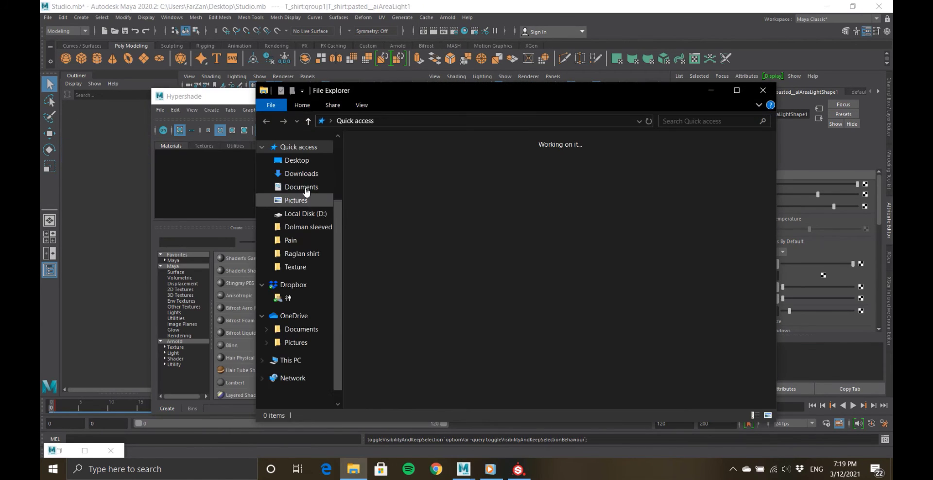
{"action": "left_click", "coordinate": [303, 228]}
{"action": "left_click", "coordinate": [301, 254]}
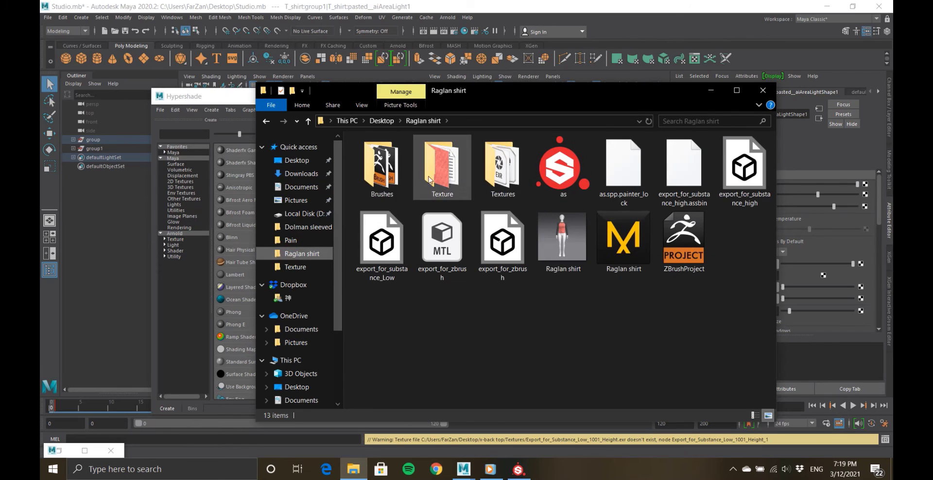
{"action": "double_click", "coordinate": [505, 166]}
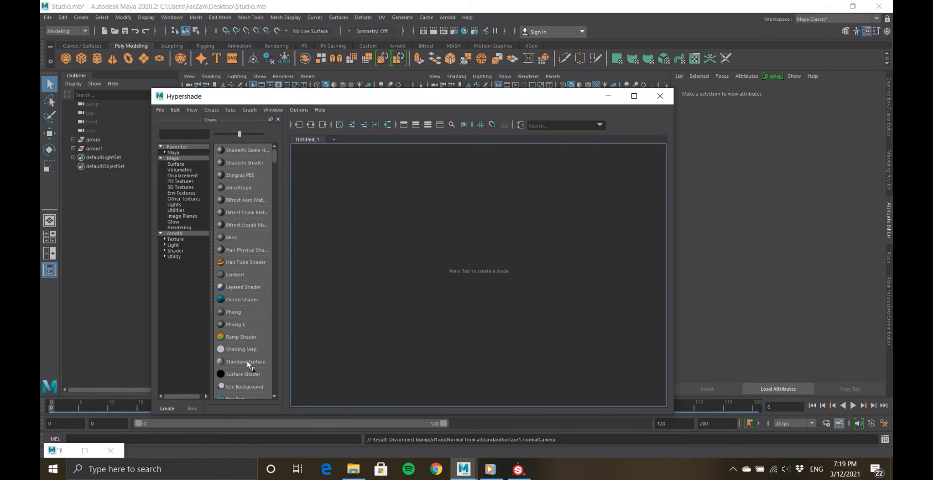
Create an Arnold aiStandardSurface material in the empty Hypershade graph.
{"action": "left_click", "coordinate": [185, 233]}
{"action": "scroll", "coordinate": [259, 349], "scroll_direction": "down", "scroll_amount": 2}
{"action": "left_click", "coordinate": [241, 262]}
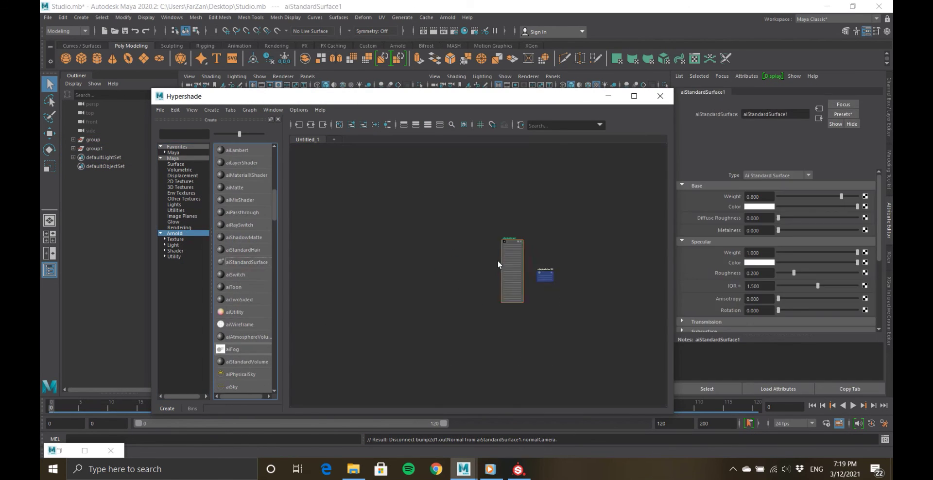
Bring all the exported maps from the Textures folder into the Hypershade graph and connect BaseColor's Out Color to the material's Base Color.
{"action": "left_click", "coordinate": [354, 471]}
{"action": "key", "text": "ctrl+a"}
{"action": "left_click_drag", "start_coordinate": [497, 185], "coordinate": [329, 197]}
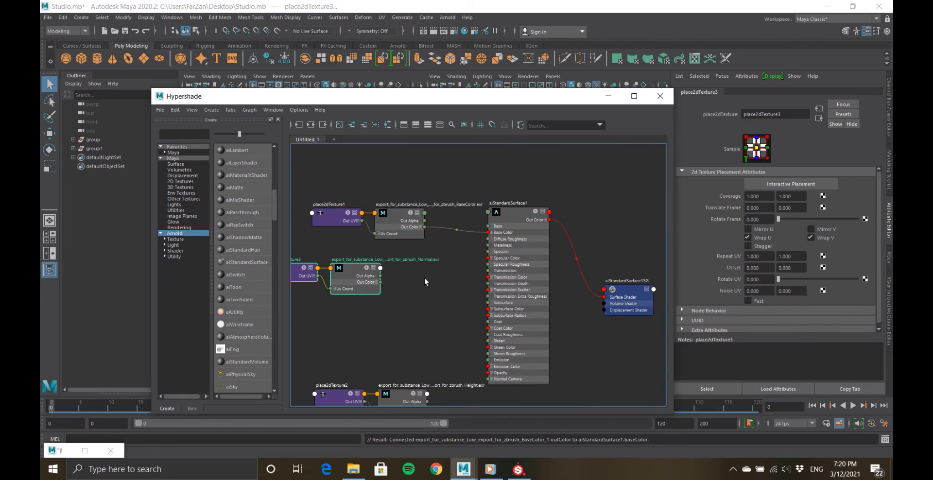
Add a bump2d node, connect the Normal map's Out Alpha to its Bump Value, and link Out Normal to the material's Normal Camera.
{"action": "left_click", "coordinate": [381, 269]}
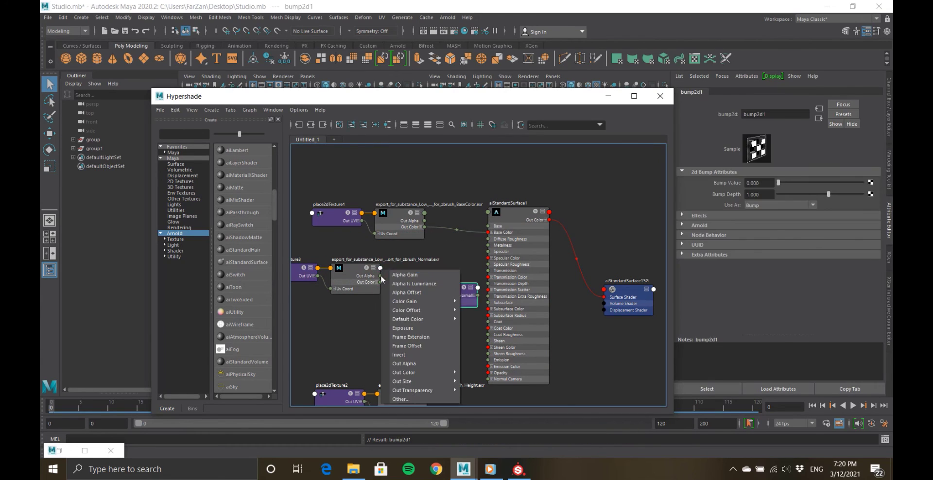
{"action": "left_click", "coordinate": [373, 276]}
{"action": "left_click_drag", "start_coordinate": [380, 276], "coordinate": [428, 302]}
{"action": "mouse_move", "coordinate": [357, 272]}
{"action": "left_mouse_down"}
{"action": "mouse_move", "coordinate": [394, 284]}
{"action": "mouse_move", "coordinate": [358, 266]}
{"action": "left_mouse_up"}
{"action": "left_click_drag", "start_coordinate": [440, 287], "coordinate": [431, 283]}
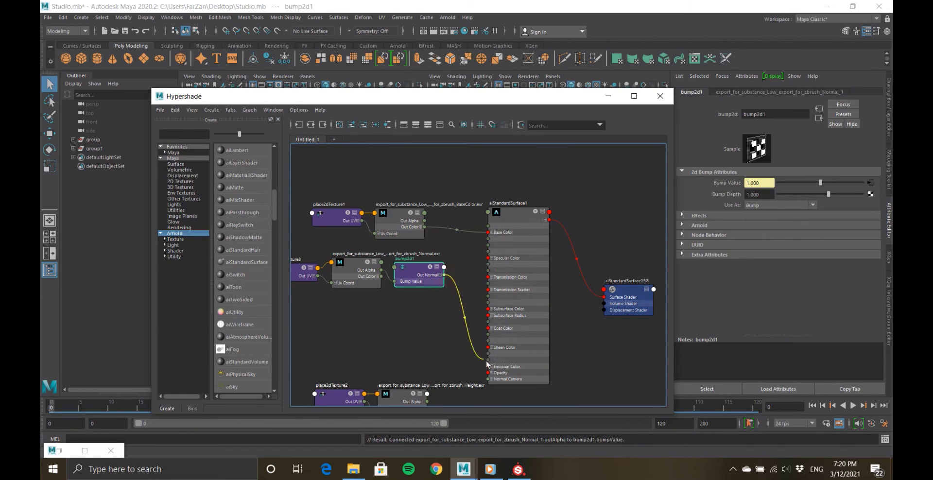
Connect the Roughness map's Out Color R to the Specular Roughness of aiStandardSurface1.
{"action": "scroll", "coordinate": [515, 201], "scroll_direction": "down", "scroll_amount": 2}
{"action": "middle_click_drag", "start_coordinate": [430, 196], "coordinate": [332, 198], "text": "alt"}
{"action": "left_click_drag", "start_coordinate": [618, 161], "coordinate": [322, 292]}
{"action": "scroll", "coordinate": [324, 292], "scroll_direction": "up", "scroll_amount": 6}
{"action": "scroll", "coordinate": [550, 171], "scroll_direction": "down", "scroll_amount": 5}
{"action": "middle_click_drag", "start_coordinate": [550, 171], "coordinate": [488, 237], "text": "alt"}
{"action": "left_click", "coordinate": [508, 200]}
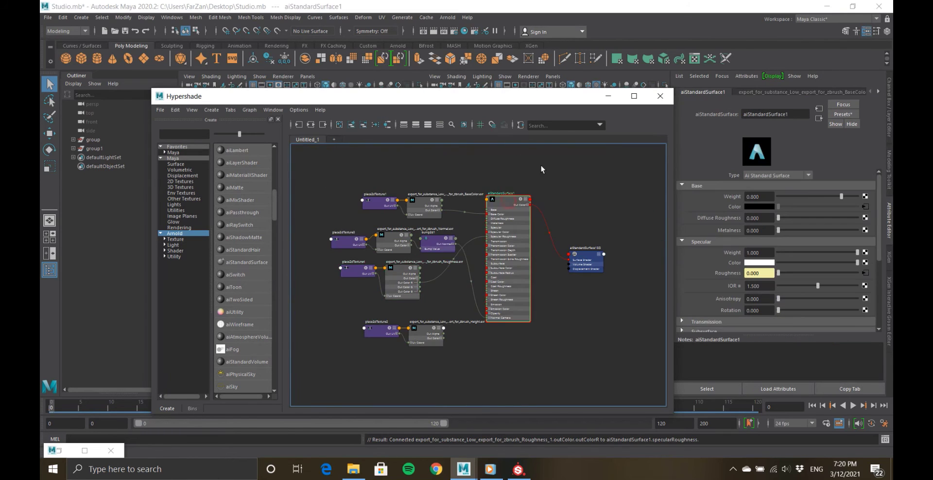
Assign the aiStandardSurface1 material to the sweater mesh and minimize Hypershade.
{"action": "left_click_drag", "start_coordinate": [411, 99], "coordinate": [431, 209]}
{"action": "left_click", "coordinate": [332, 183]}
{"action": "scroll", "coordinate": [528, 303], "scroll_direction": "up", "scroll_amount": 5}
{"action": "right_click_drag", "start_coordinate": [528, 313], "coordinate": [530, 280]}
{"action": "left_click", "coordinate": [629, 206]}
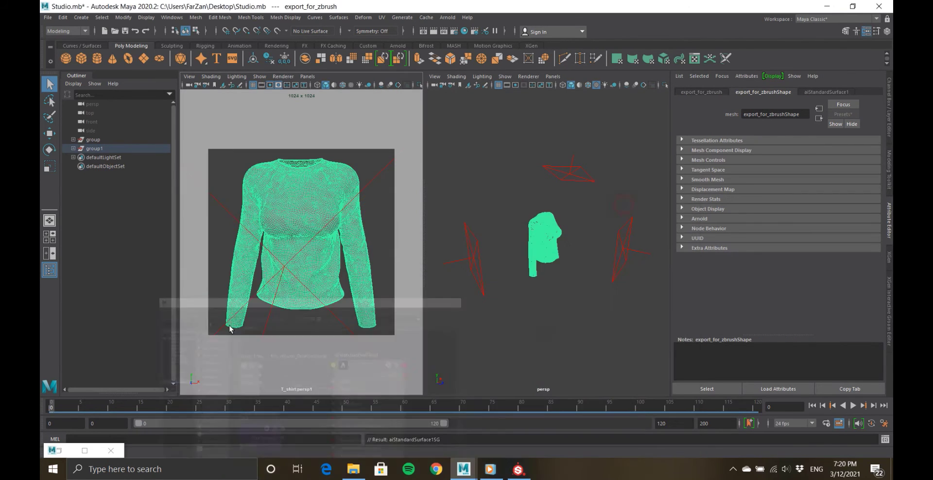
Render the textured sweater in Arnold RenderView, examine the knit fabric up close, and stop the render.
{"action": "left_click", "coordinate": [59, 451]}
{"action": "left_click_drag", "start_coordinate": [546, 129], "coordinate": [41, 112]}
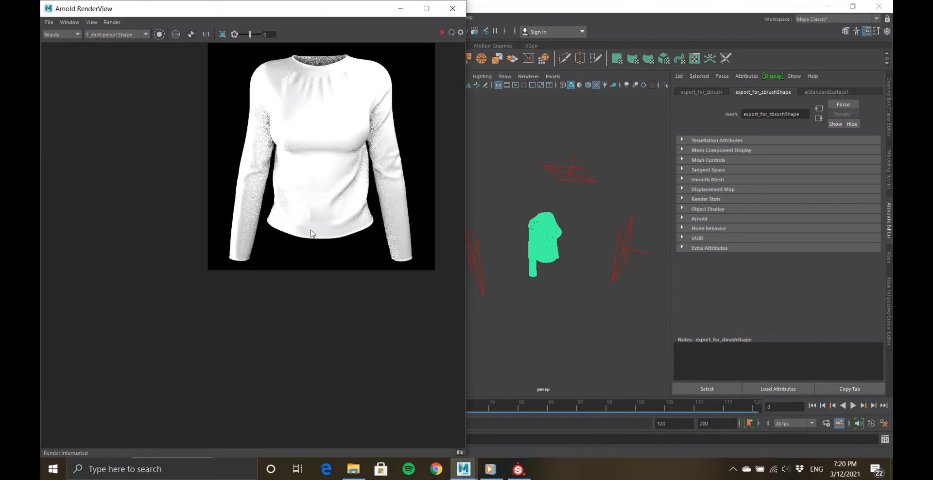
{"action": "scroll", "coordinate": [316, 191], "scroll_direction": "up", "scroll_amount": 4}
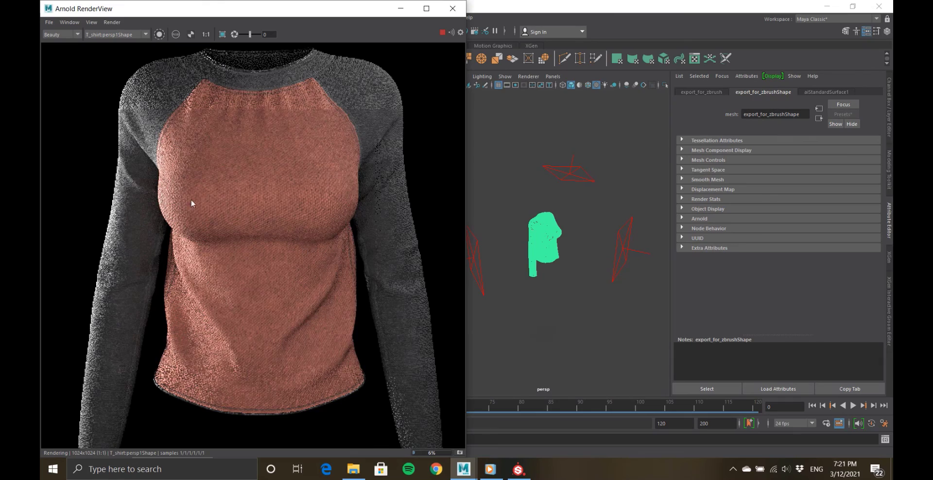
{"action": "scroll", "coordinate": [200, 209], "scroll_direction": "up", "scroll_amount": 3}
{"action": "scroll", "coordinate": [200, 225], "scroll_direction": "down", "scroll_amount": 3}
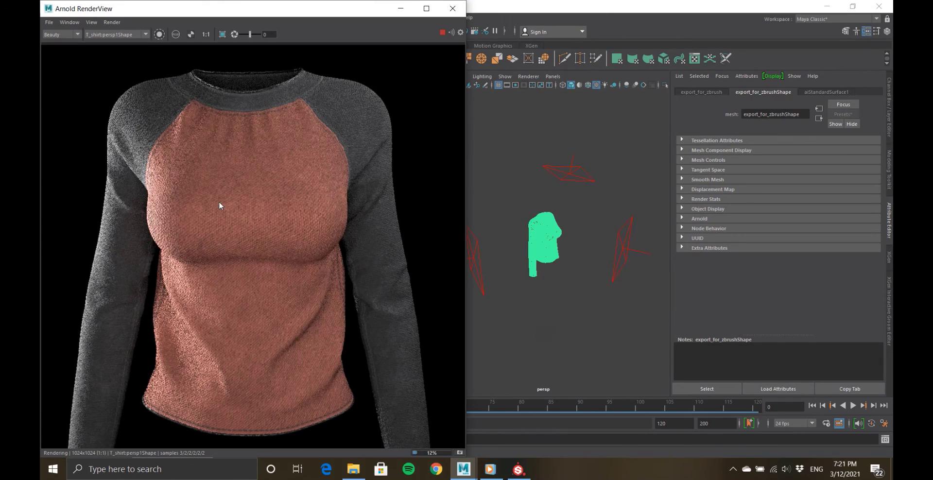
{"action": "left_click", "coordinate": [442, 35]}
Configure the bump2d1 node to be used as Tangent Space Normals and turn off its Arnold Flip R Channel option.
{"action": "left_click_drag", "start_coordinate": [354, 8], "coordinate": [337, 20]}
{"action": "left_click", "coordinate": [176, 451]}
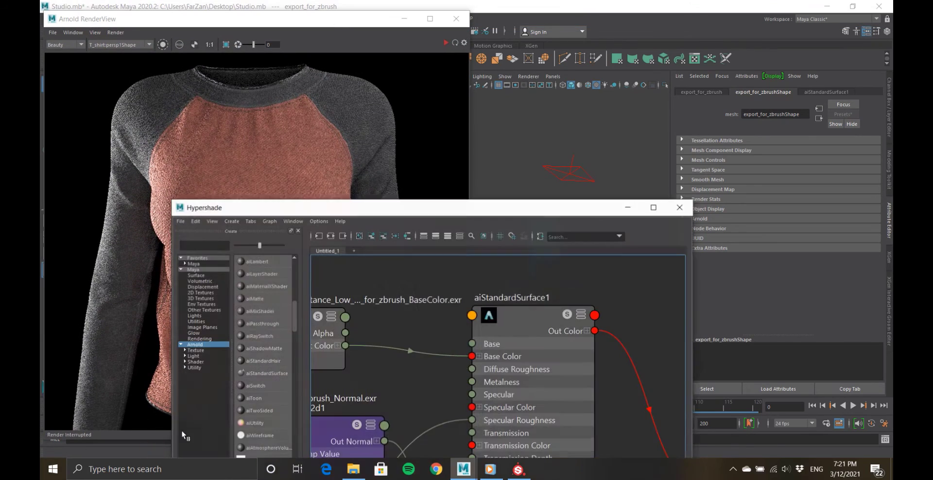
{"action": "left_click_drag", "start_coordinate": [488, 209], "coordinate": [508, 146]}
{"action": "scroll", "coordinate": [529, 247], "scroll_direction": "down", "scroll_amount": 6}
{"action": "scroll", "coordinate": [459, 391], "scroll_direction": "up", "scroll_amount": 4}
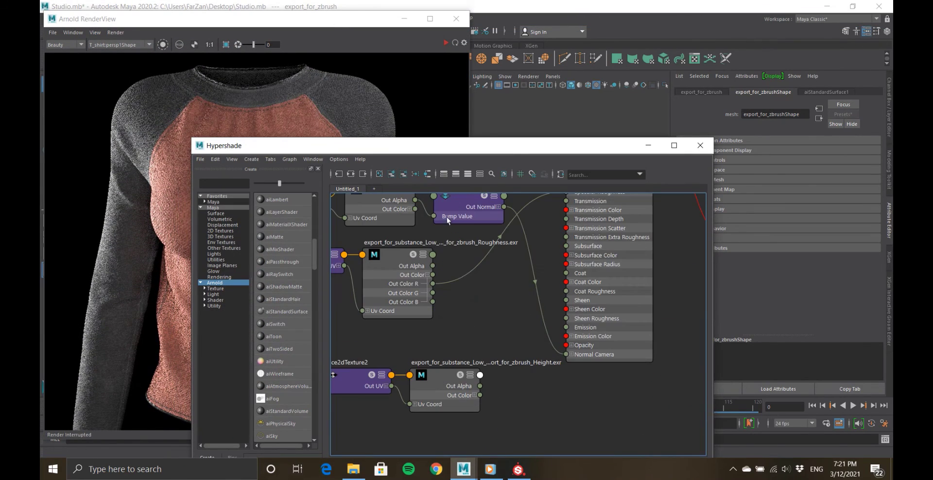
{"action": "left_click", "coordinate": [447, 216]}
{"action": "left_click", "coordinate": [648, 145]}
{"action": "left_click", "coordinate": [699, 215]}
{"action": "left_click", "coordinate": [699, 216]}
{"action": "left_click", "coordinate": [699, 225]}
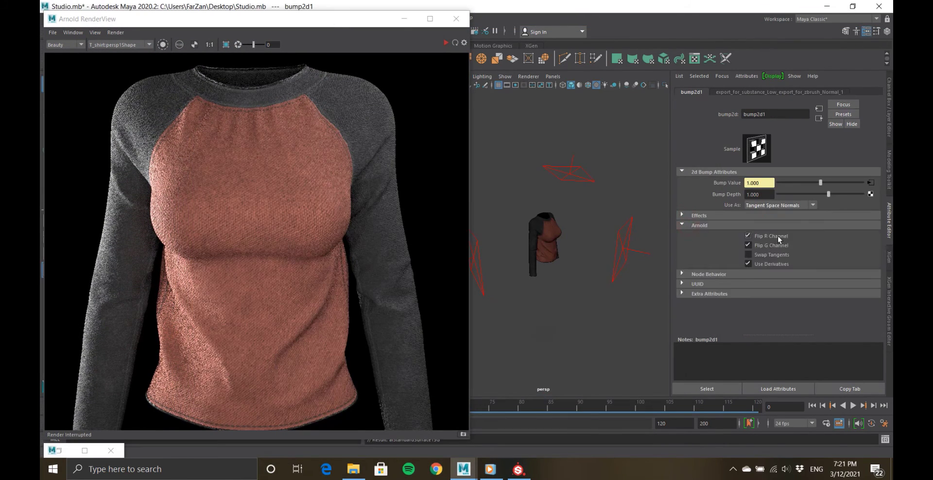
Render the sweater with the changed normals, examine the knit, seams and hem up close, check the bump node's Effects options, and stop rendering.
{"action": "left_click", "coordinate": [445, 43]}
{"action": "scroll", "coordinate": [160, 117], "scroll_direction": "up", "scroll_amount": 6}
{"action": "scroll", "coordinate": [184, 145], "scroll_direction": "down", "scroll_amount": 2}
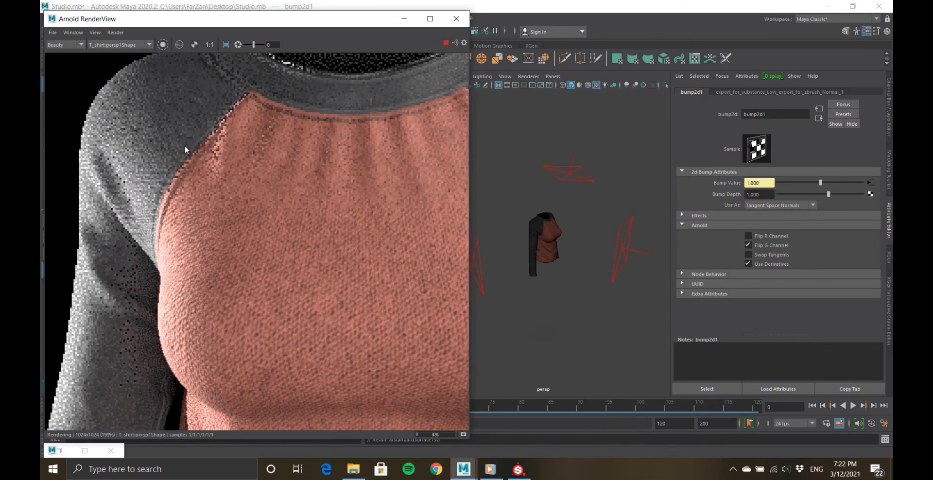
{"action": "scroll", "coordinate": [240, 144], "scroll_direction": "down", "scroll_amount": 3}
{"action": "scroll", "coordinate": [386, 162], "scroll_direction": "up", "scroll_amount": 3}
{"action": "scroll", "coordinate": [215, 363], "scroll_direction": "down", "scroll_amount": 4}
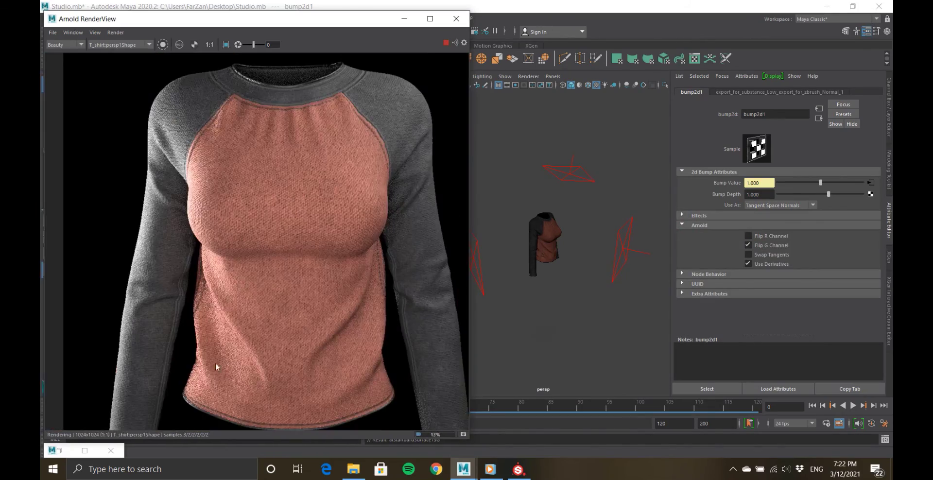
{"action": "scroll", "coordinate": [212, 368], "scroll_direction": "up", "scroll_amount": 4}
{"action": "scroll", "coordinate": [208, 103], "scroll_direction": "down", "scroll_amount": 4}
{"action": "scroll", "coordinate": [205, 106], "scroll_direction": "up", "scroll_amount": 3}
{"action": "scroll", "coordinate": [371, 100], "scroll_direction": "down", "scroll_amount": 3}
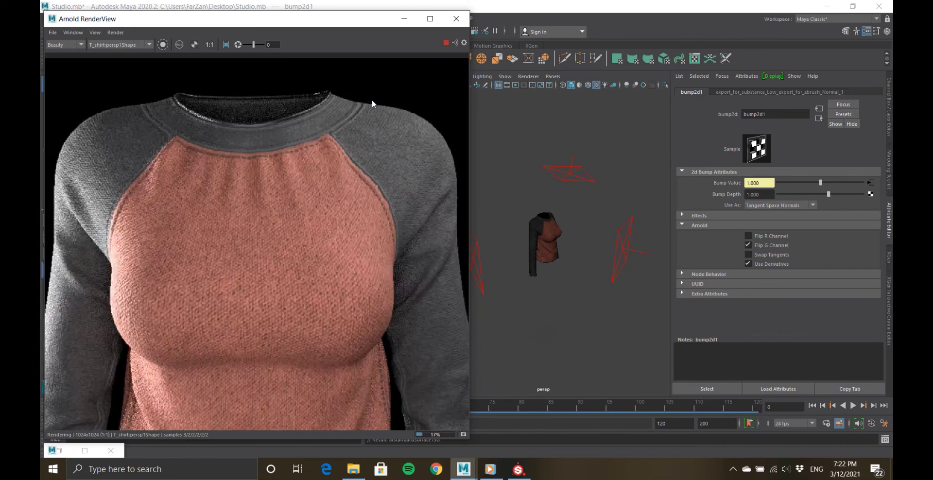
{"action": "scroll", "coordinate": [354, 129], "scroll_direction": "up", "scroll_amount": 4}
{"action": "scroll", "coordinate": [355, 130], "scroll_direction": "down", "scroll_amount": 5}
{"action": "scroll", "coordinate": [350, 195], "scroll_direction": "up", "scroll_amount": 2}
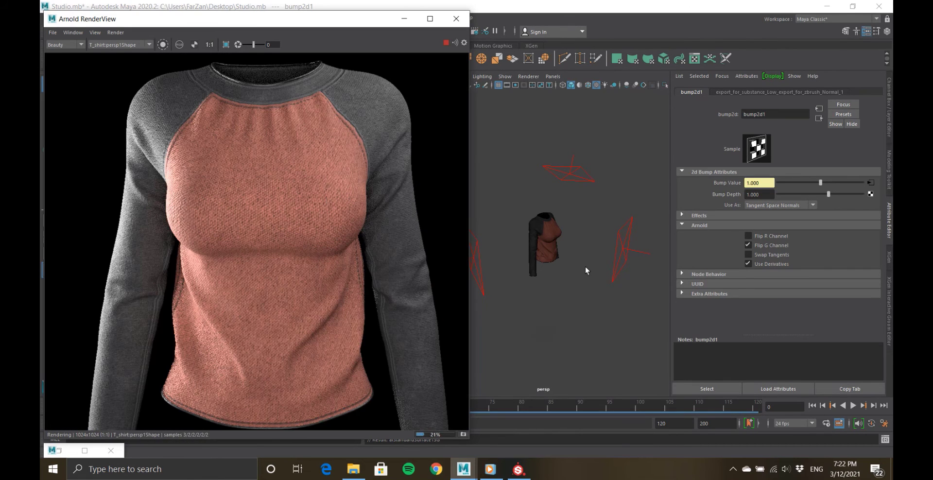
{"action": "left_click", "coordinate": [726, 216]}
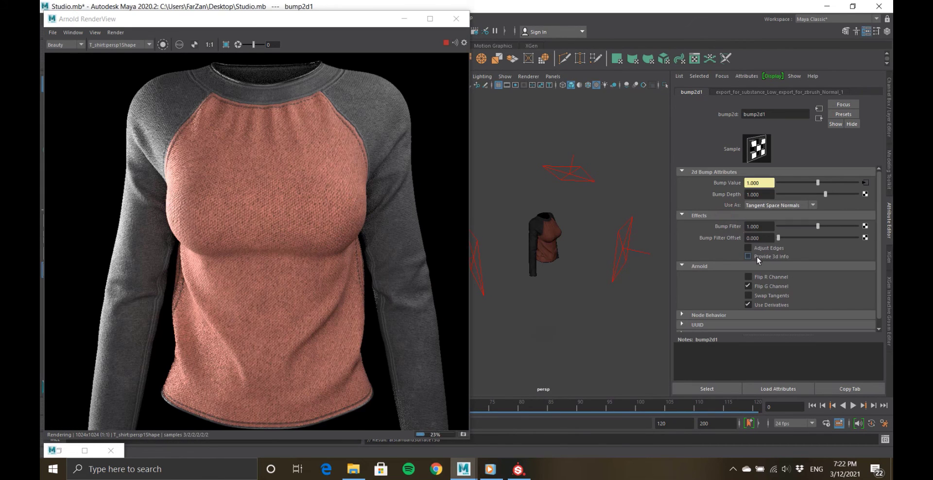
{"action": "left_click", "coordinate": [684, 214]}
{"action": "left_click", "coordinate": [445, 43]}
Connect the Height map to the displacement material slot of the aiStandardSurface1SG shading group.
{"action": "left_click", "coordinate": [63, 450]}
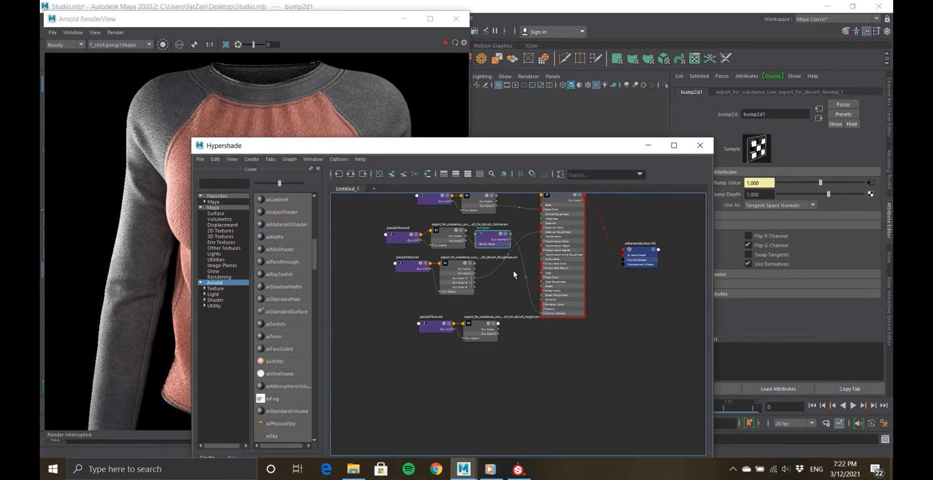
{"action": "left_click", "coordinate": [718, 94]}
{"action": "scroll", "coordinate": [478, 327], "scroll_direction": "up", "scroll_amount": 5}
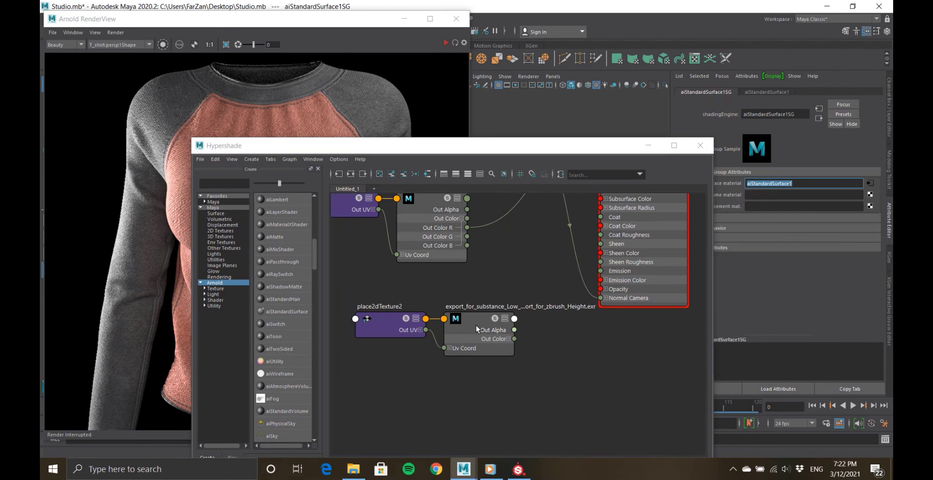
{"action": "middle_click_drag", "start_coordinate": [476, 325], "coordinate": [727, 206]}
{"action": "scroll", "coordinate": [565, 357], "scroll_direction": "down", "scroll_amount": 3}
{"action": "scroll", "coordinate": [564, 357], "scroll_direction": "up", "scroll_amount": 2}
{"action": "left_click", "coordinate": [648, 145]}
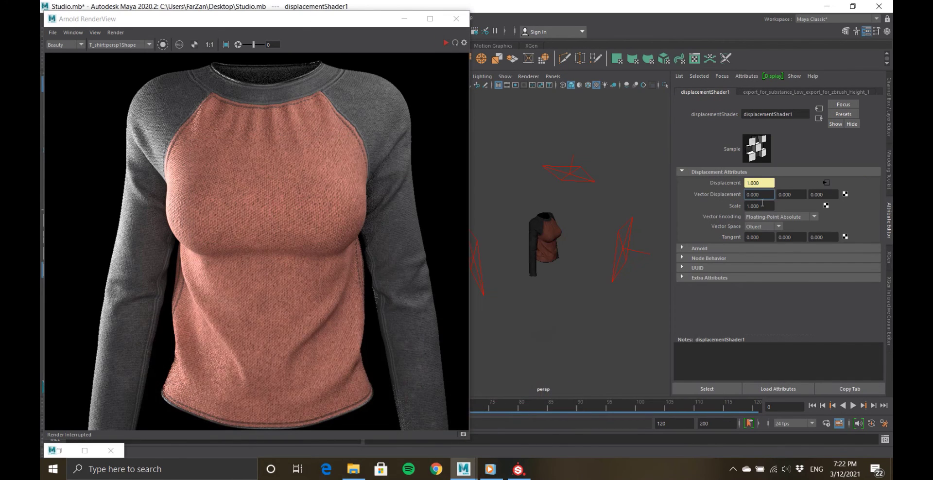
Set the displacement shader's Scale to 0.1 and its Arnold Scalar Zero Value to 0.5.
{"action": "type", "text": "0.1"}
{"action": "key", "text": "Return"}
{"action": "left_click", "coordinate": [700, 248]}
{"action": "left_click", "coordinate": [753, 272]}
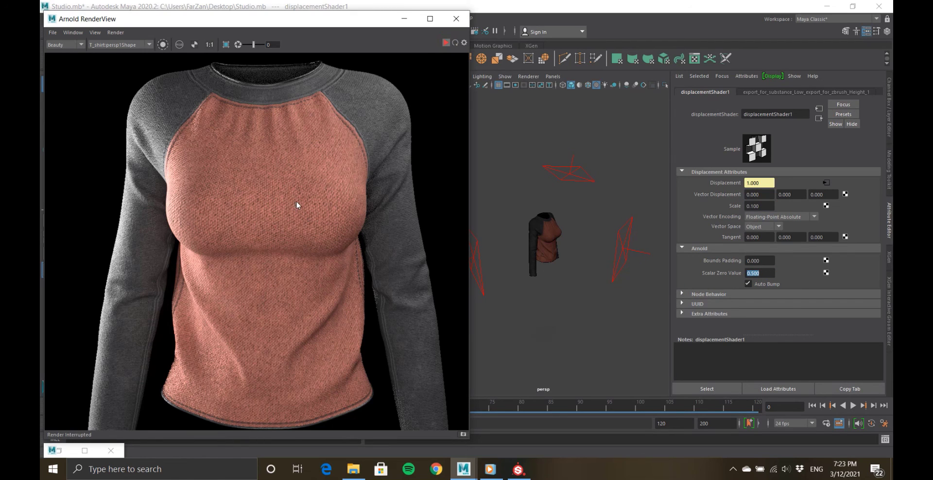
Render the displaced sweater and examine the collar and shoulder seams up close.
{"action": "scroll", "coordinate": [294, 204], "scroll_direction": "down", "scroll_amount": 4}
{"action": "scroll", "coordinate": [297, 204], "scroll_direction": "up", "scroll_amount": 4}
{"action": "scroll", "coordinate": [335, 103], "scroll_direction": "up", "scroll_amount": 3}
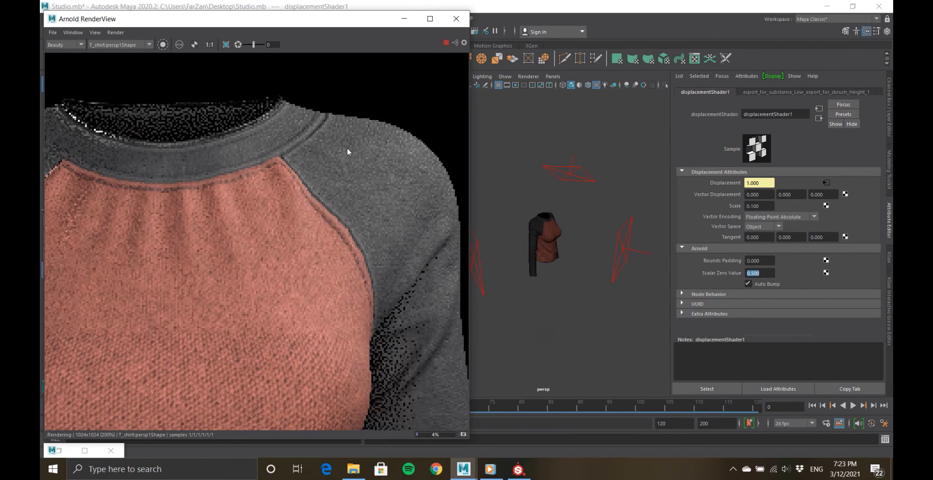
Set the displacement shader's Scale to 1, render the sweater again, and compare the knit detail at several zoom levels.
{"action": "left_click", "coordinate": [450, 45]}
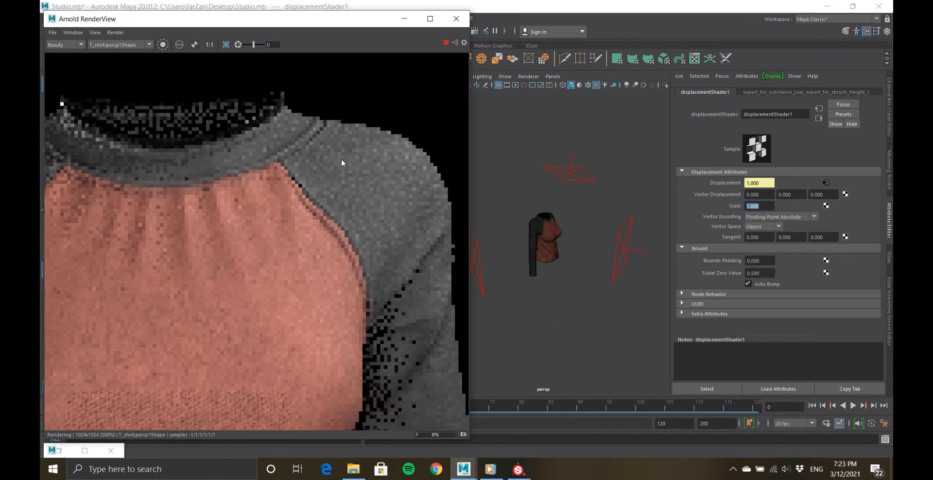
{"action": "scroll", "coordinate": [341, 163], "scroll_direction": "down", "scroll_amount": 3}
{"action": "scroll", "coordinate": [339, 152], "scroll_direction": "up", "scroll_amount": 5}
{"action": "scroll", "coordinate": [339, 151], "scroll_direction": "down", "scroll_amount": 3}
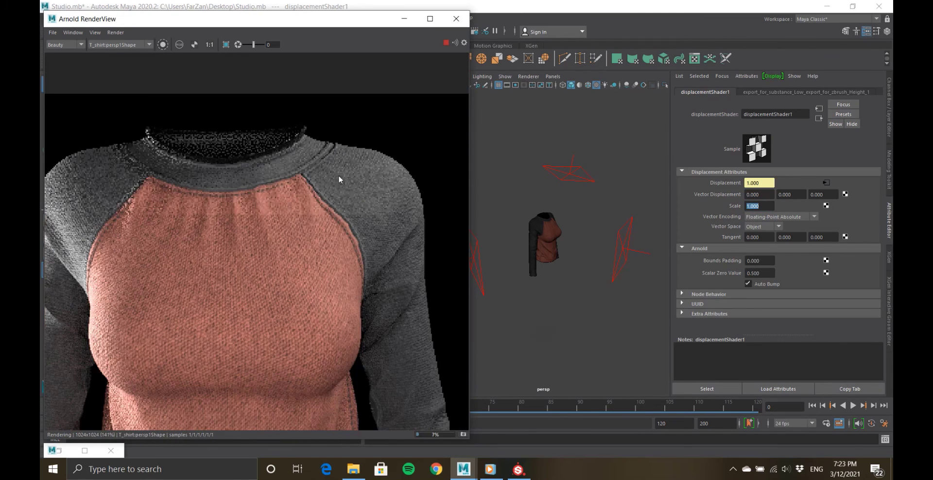
Examine the rendered sleeve cuff, hem and collar of the sweater up close.
{"action": "scroll", "coordinate": [309, 187], "scroll_direction": "down", "scroll_amount": 2}
{"action": "scroll", "coordinate": [218, 308], "scroll_direction": "up", "scroll_amount": 3}
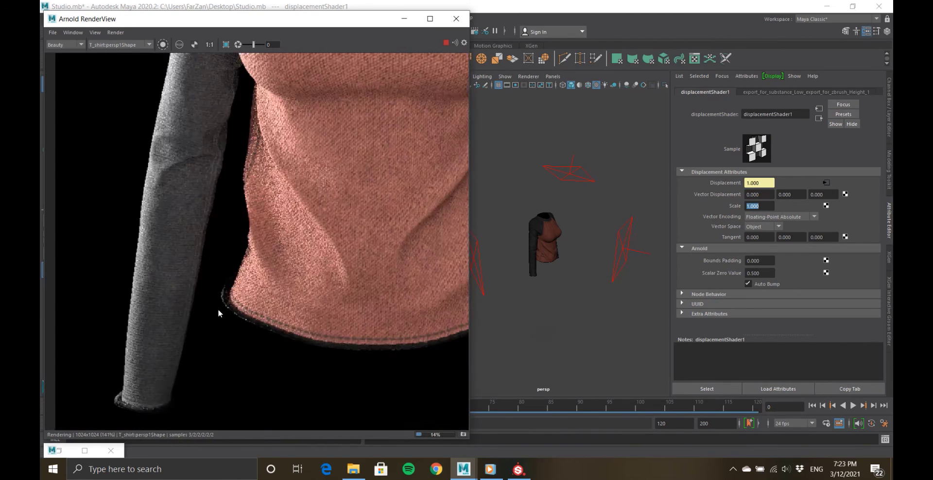
{"action": "scroll", "coordinate": [224, 305], "scroll_direction": "down", "scroll_amount": 1}
{"action": "scroll", "coordinate": [358, 63], "scroll_direction": "up", "scroll_amount": 2}
Try a displacement shader Scale of -1, render the sweater and inspect the collar and shoulder seam.
{"action": "left_click", "coordinate": [446, 43]}
{"action": "left_click_drag", "start_coordinate": [767, 206], "coordinate": [732, 208]}
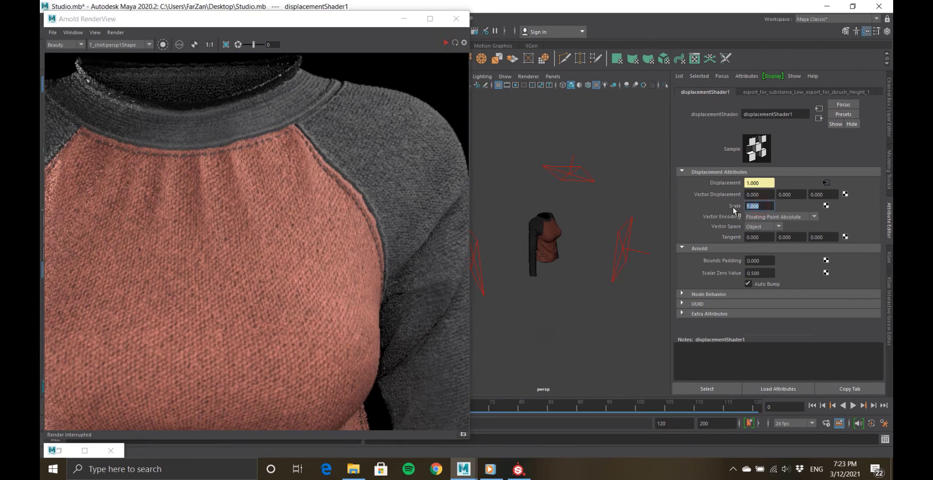
{"action": "left_click", "coordinate": [446, 42]}
{"action": "scroll", "coordinate": [311, 170], "scroll_direction": "down", "scroll_amount": 3}
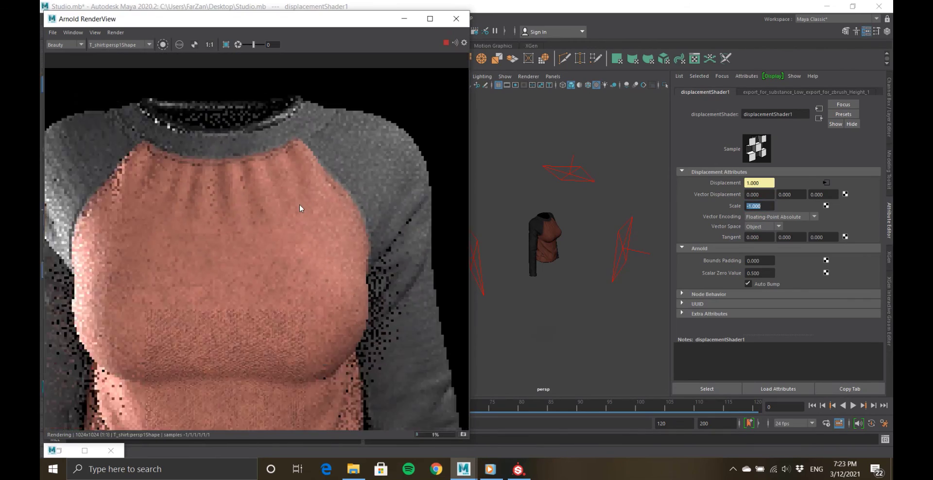
{"action": "scroll", "coordinate": [319, 160], "scroll_direction": "up", "scroll_amount": 3}
{"action": "scroll", "coordinate": [313, 166], "scroll_direction": "up", "scroll_amount": 1}
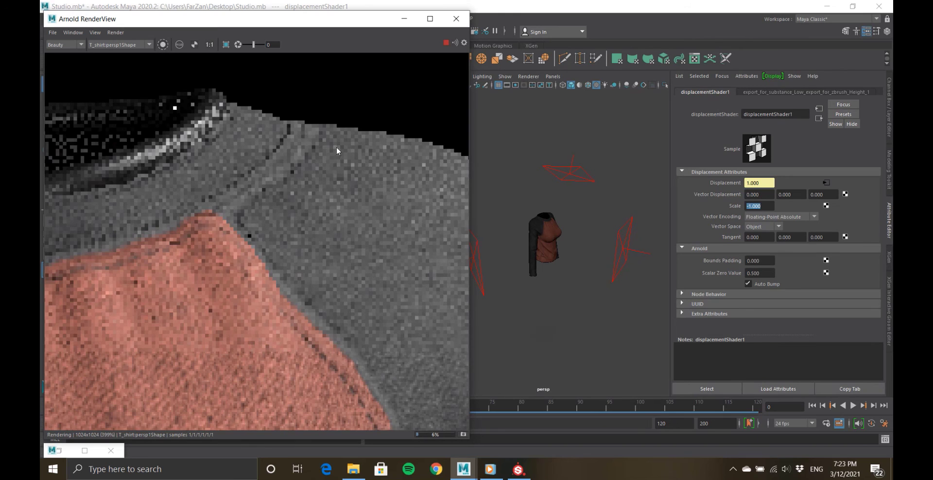
Set the displacement shader's Scale to 0.2 and render the collar and shoulder area again.
{"action": "scroll", "coordinate": [331, 140], "scroll_direction": "down", "scroll_amount": 1}
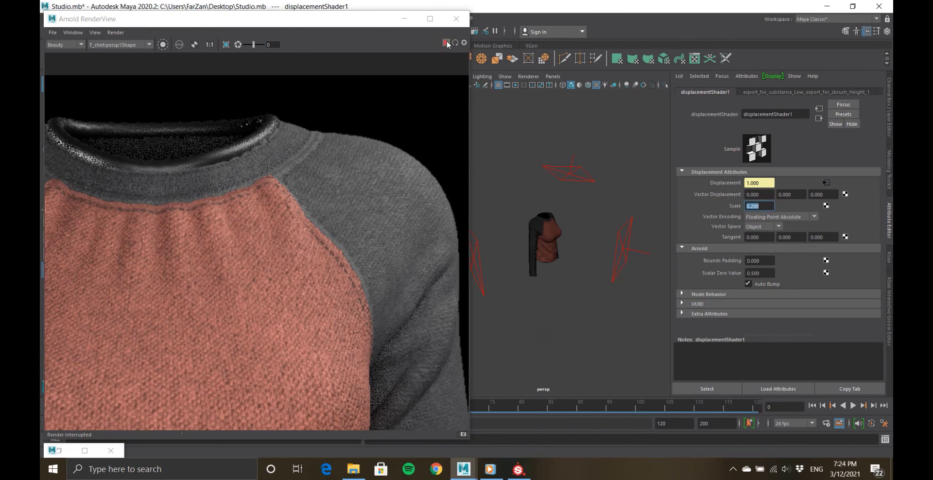
{"action": "left_click", "coordinate": [446, 43]}
{"action": "scroll", "coordinate": [324, 136], "scroll_direction": "up", "scroll_amount": 2}
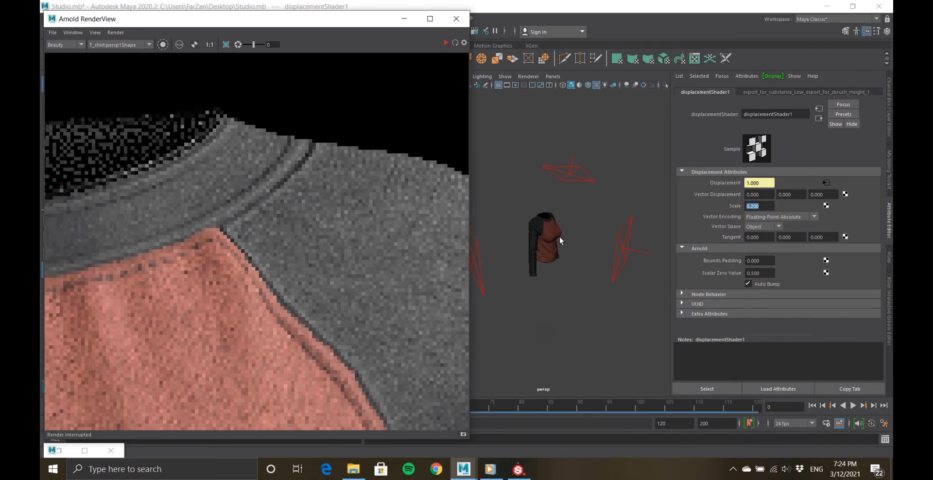
Select the sweater mesh, show its Arnold Subdivision settings and restart the render.
{"action": "left_click", "coordinate": [558, 237]}
{"action": "left_click", "coordinate": [695, 224]}
{"action": "scroll", "coordinate": [768, 291], "scroll_direction": "down", "scroll_amount": 3}
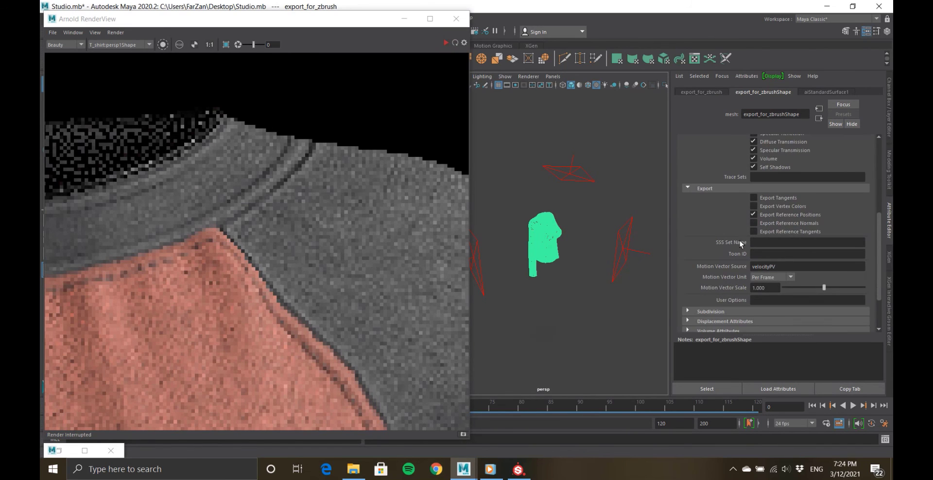
{"action": "scroll", "coordinate": [739, 245], "scroll_direction": "down", "scroll_amount": 2}
{"action": "left_click", "coordinate": [714, 257]}
{"action": "left_click", "coordinate": [447, 44]}
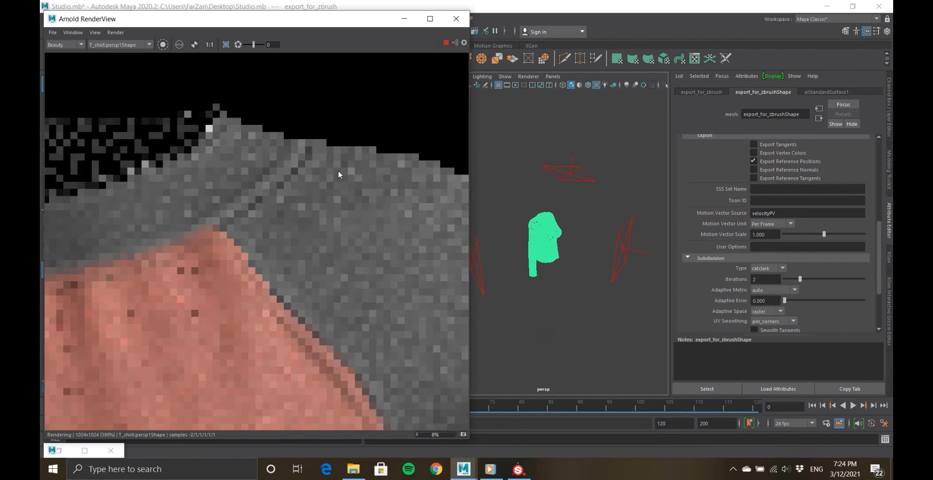
Examine the new render at several zoom levels, covering the shoulder seams, chest, hem and sleeves.
{"action": "scroll", "coordinate": [315, 165], "scroll_direction": "down", "scroll_amount": 3}
{"action": "scroll", "coordinate": [170, 165], "scroll_direction": "up", "scroll_amount": 3}
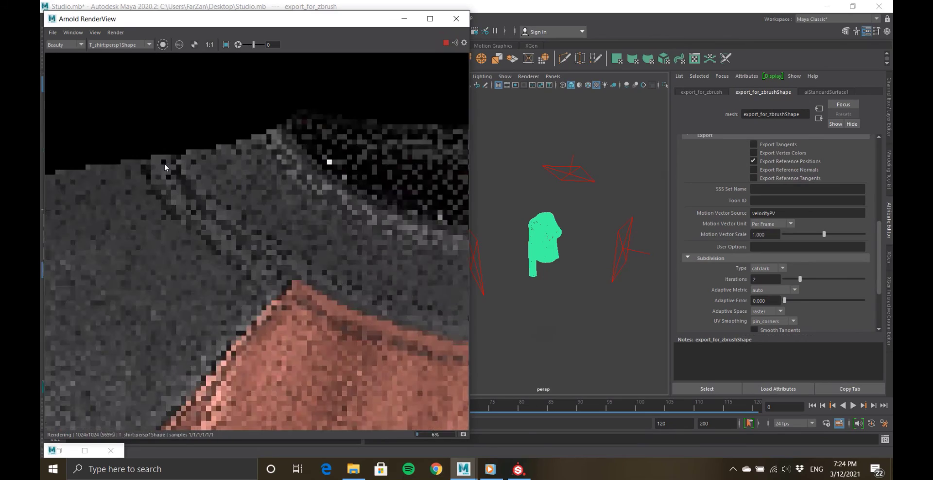
{"action": "scroll", "coordinate": [164, 163], "scroll_direction": "down", "scroll_amount": 2}
{"action": "scroll", "coordinate": [423, 192], "scroll_direction": "up", "scroll_amount": 3}
{"action": "scroll", "coordinate": [384, 306], "scroll_direction": "down", "scroll_amount": 3}
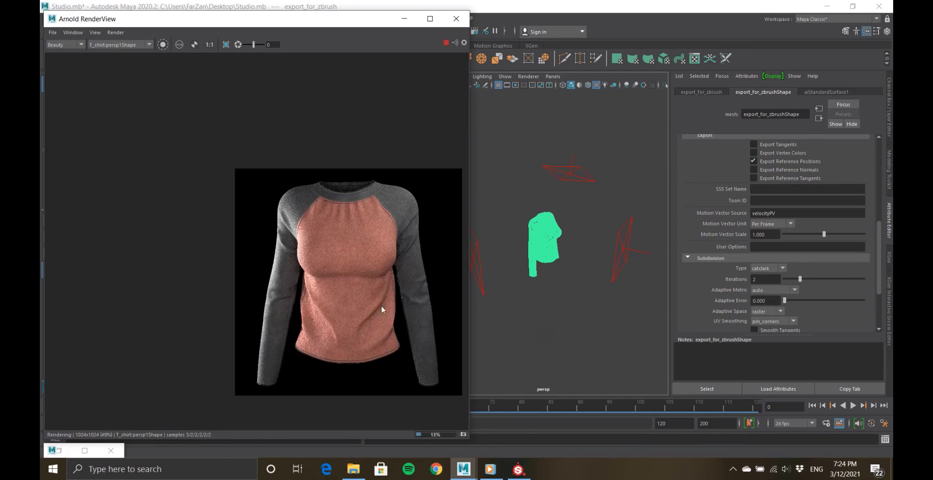
{"action": "scroll", "coordinate": [433, 400], "scroll_direction": "up", "scroll_amount": 5}
{"action": "scroll", "coordinate": [292, 204], "scroll_direction": "down", "scroll_amount": 4}
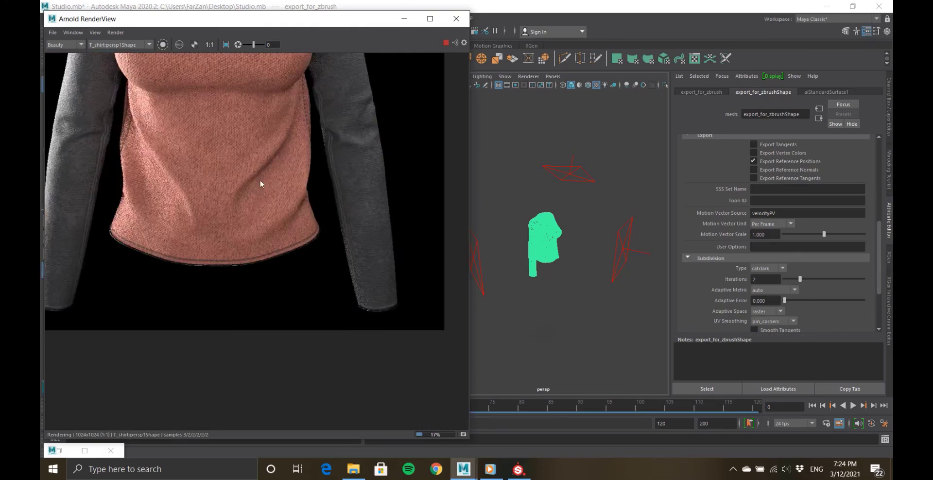
{"action": "scroll", "coordinate": [319, 240], "scroll_direction": "up", "scroll_amount": 4}
{"action": "scroll", "coordinate": [320, 240], "scroll_direction": "down", "scroll_amount": 4}
{"action": "scroll", "coordinate": [287, 113], "scroll_direction": "up", "scroll_amount": 3}
{"action": "scroll", "coordinate": [287, 112], "scroll_direction": "up", "scroll_amount": 1}
Maximize the render window and inspect the knit detail across the sweater's chest, collar and lower body.
{"action": "left_click", "coordinate": [430, 19]}
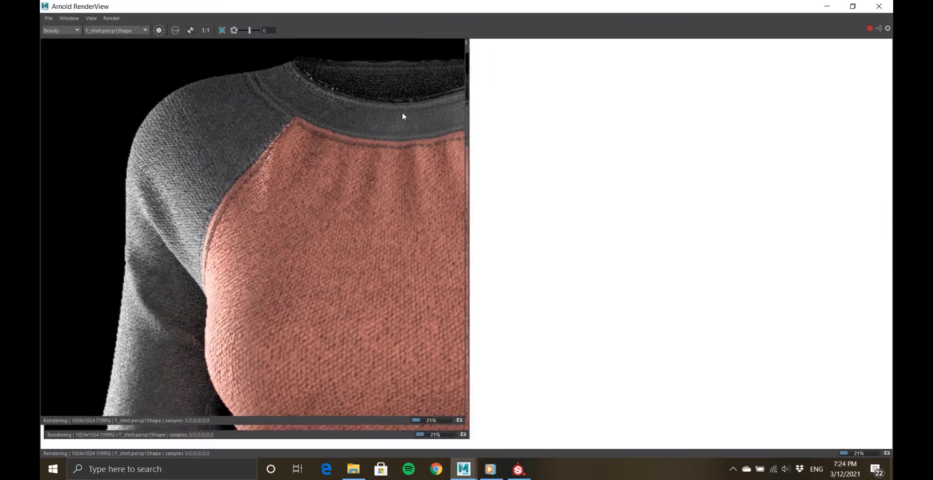
{"action": "scroll", "coordinate": [402, 112], "scroll_direction": "down", "scroll_amount": 1}
{"action": "scroll", "coordinate": [727, 229], "scroll_direction": "up", "scroll_amount": 1}
{"action": "scroll", "coordinate": [517, 232], "scroll_direction": "down", "scroll_amount": 2}
{"action": "scroll", "coordinate": [504, 210], "scroll_direction": "up", "scroll_amount": 2}
{"action": "middle_click_drag", "start_coordinate": [504, 229], "coordinate": [487, 94]}
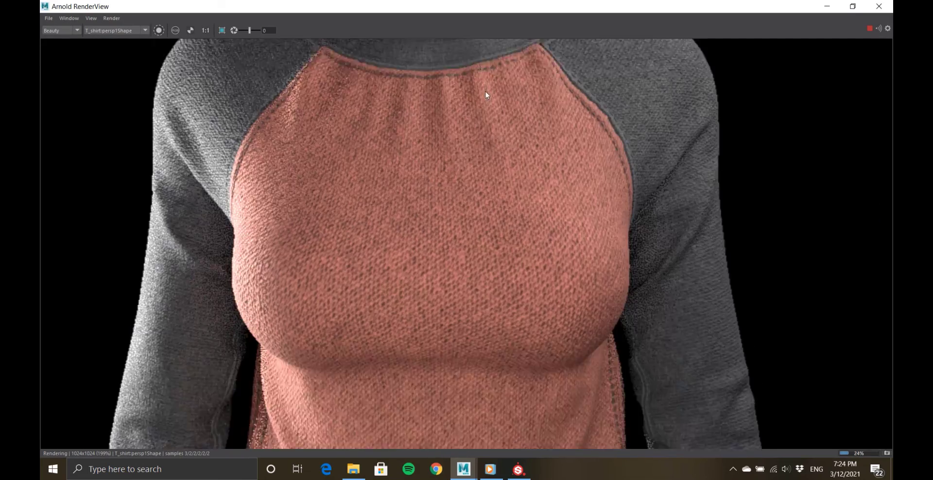
{"action": "middle_click_drag", "start_coordinate": [510, 384], "coordinate": [508, 163]}
{"action": "middle_click_drag", "start_coordinate": [505, 73], "coordinate": [502, 223]}
{"action": "scroll", "coordinate": [505, 272], "scroll_direction": "down", "scroll_amount": 4}
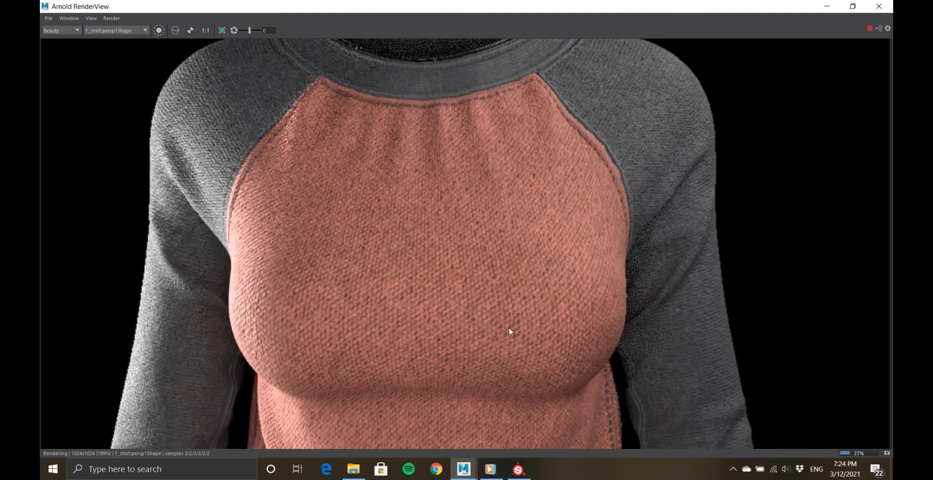